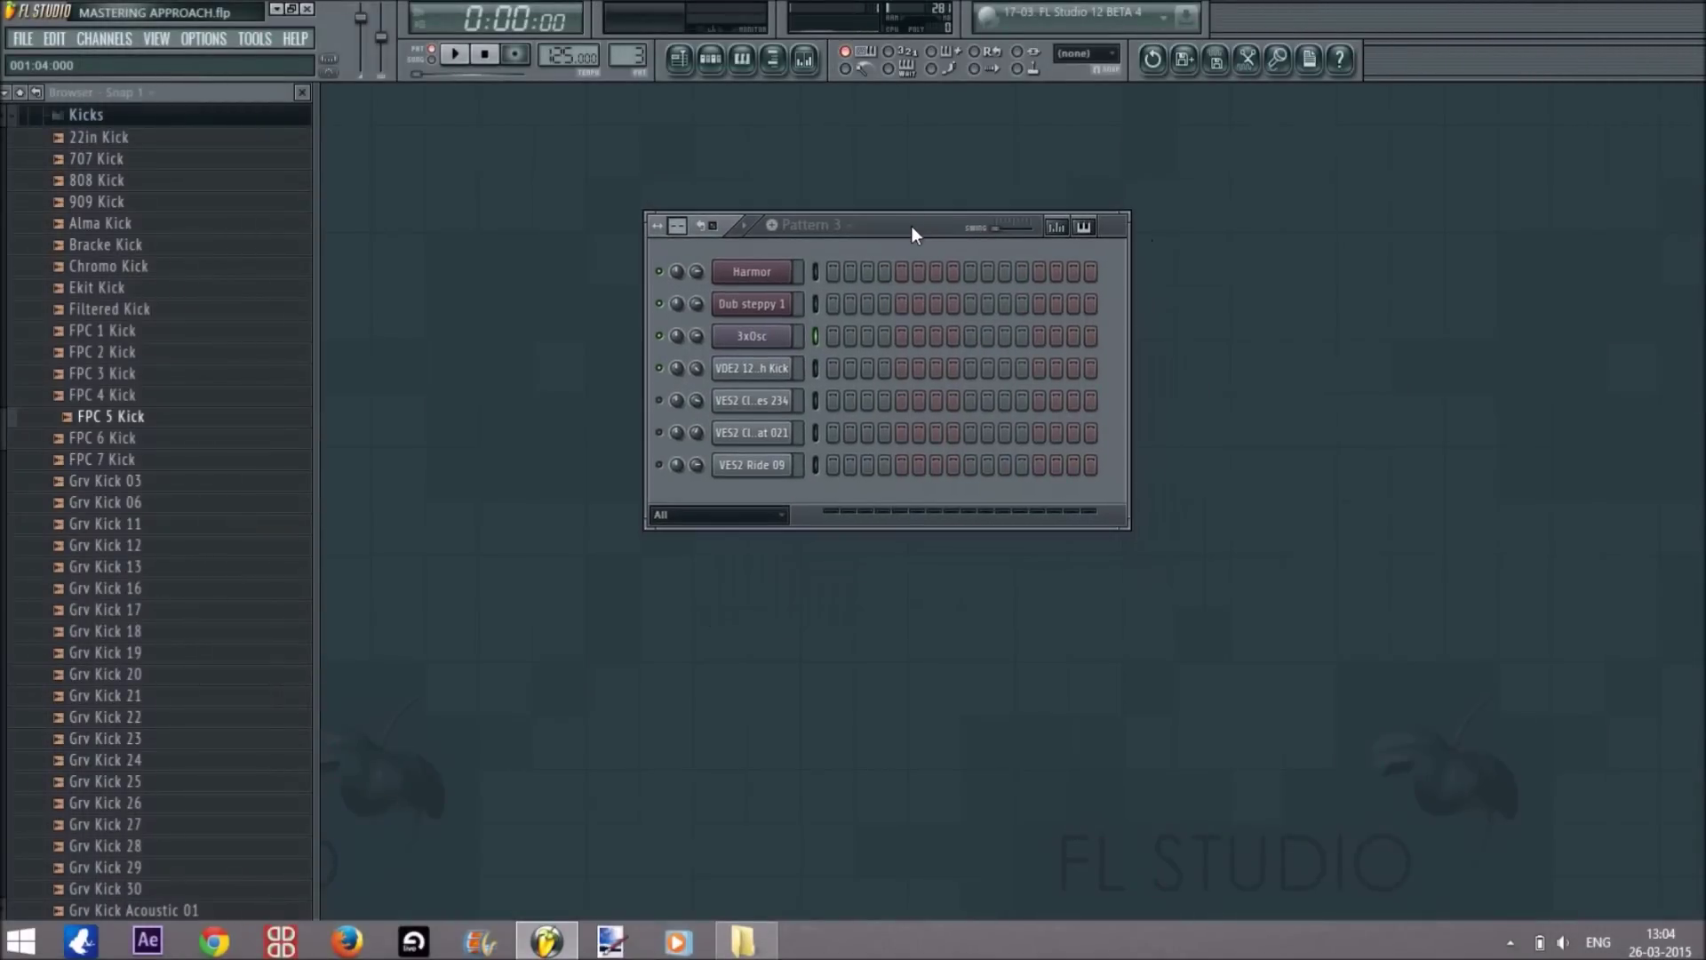
# Reposition the step sequencer and toggle the step sequencer and mixer windows to see what each shows.
pyautogui.moveTo(911, 227); pyautogui.dragTo(915, 259)
pyautogui.click(711, 61)
pyautogui.click(710, 60)
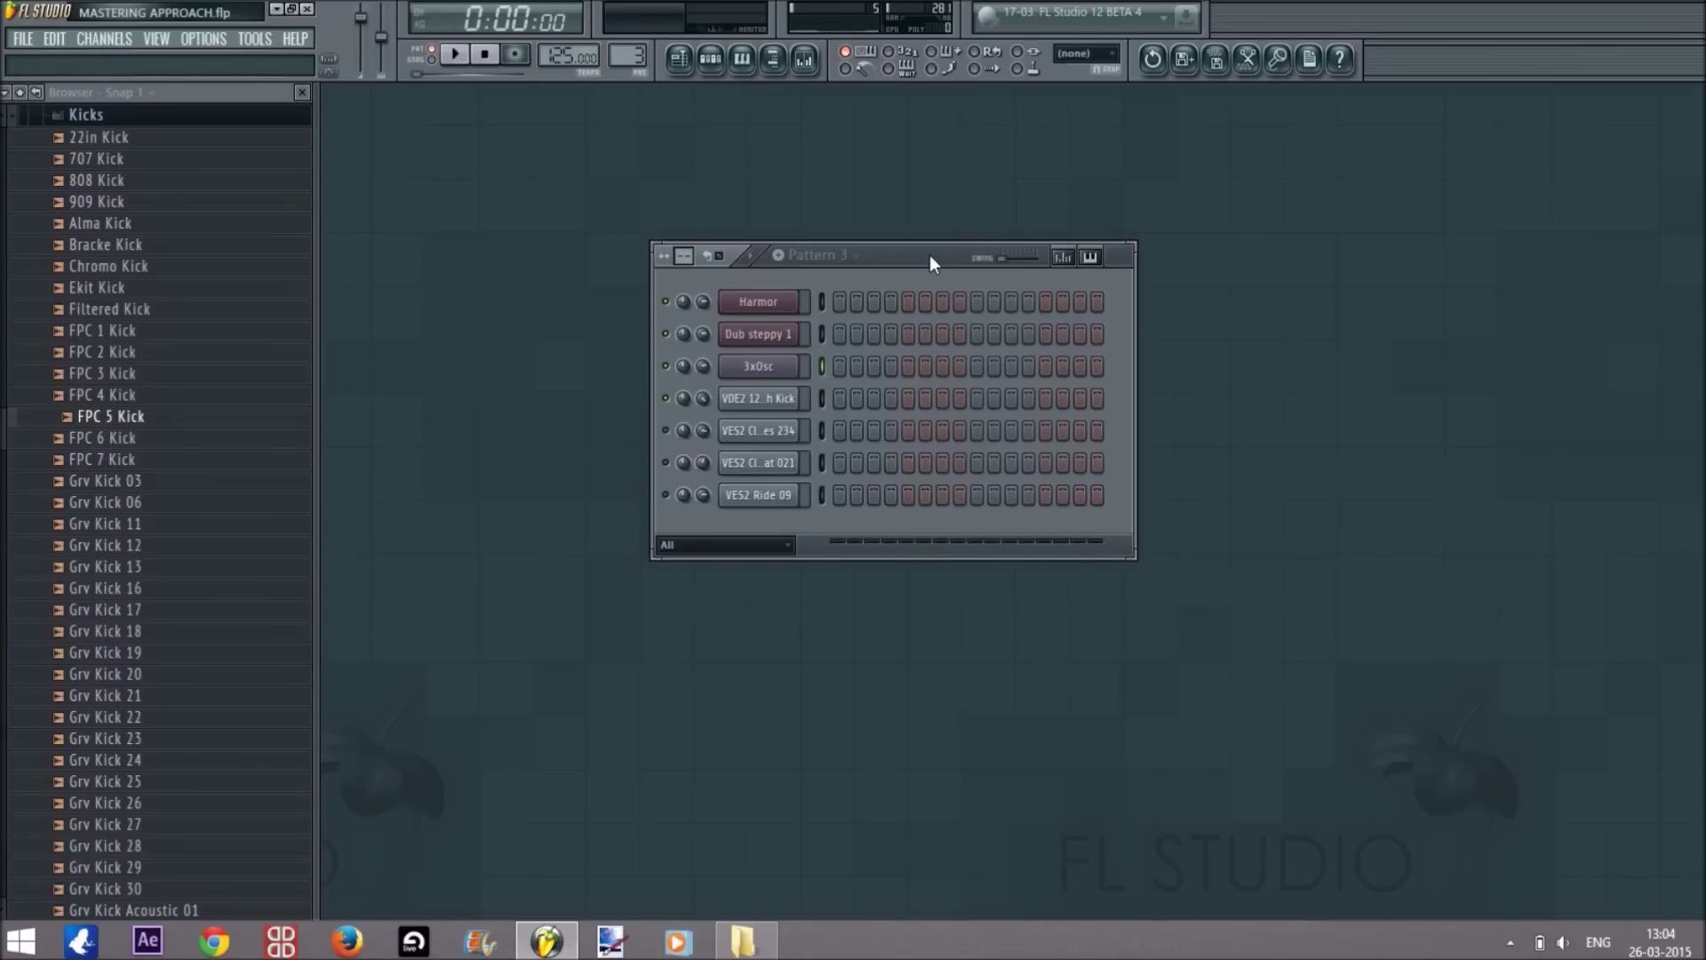
pyautogui.click(805, 67)
pyautogui.click(806, 64)
# Try narrower and wider browser widths, and collapse and re-expand the step sequencer.
pyautogui.moveTo(318, 236); pyautogui.dragTo(330, 237)
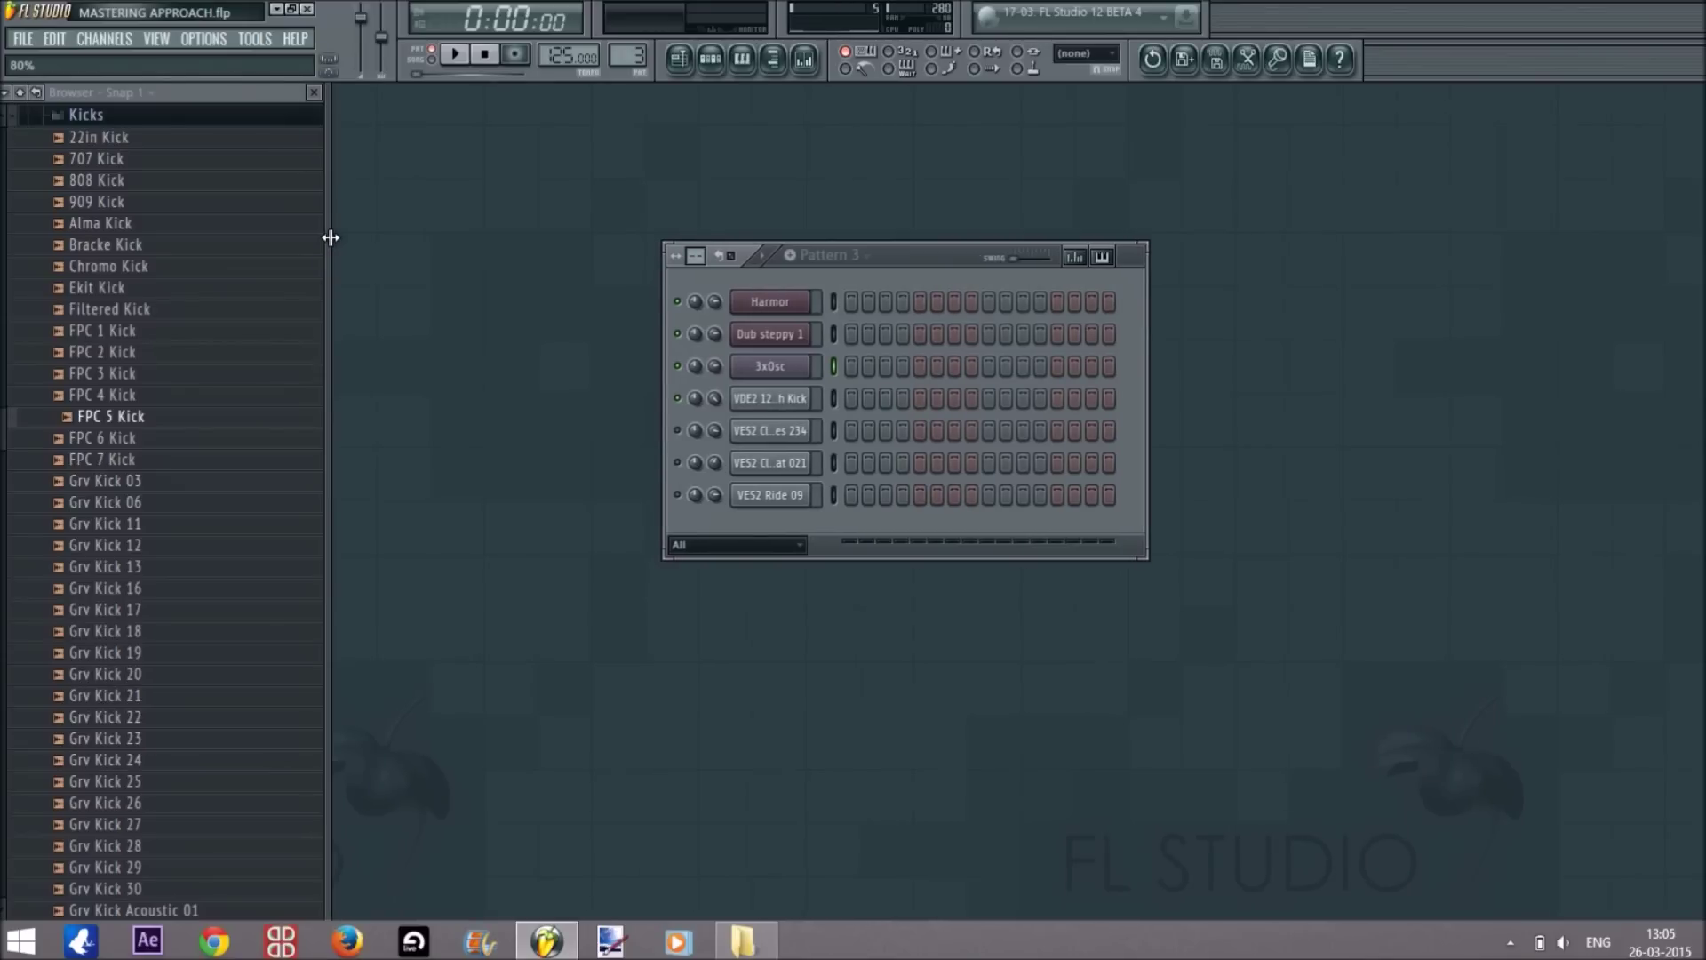
pyautogui.moveTo(331, 236); pyautogui.dragTo(233, 237)
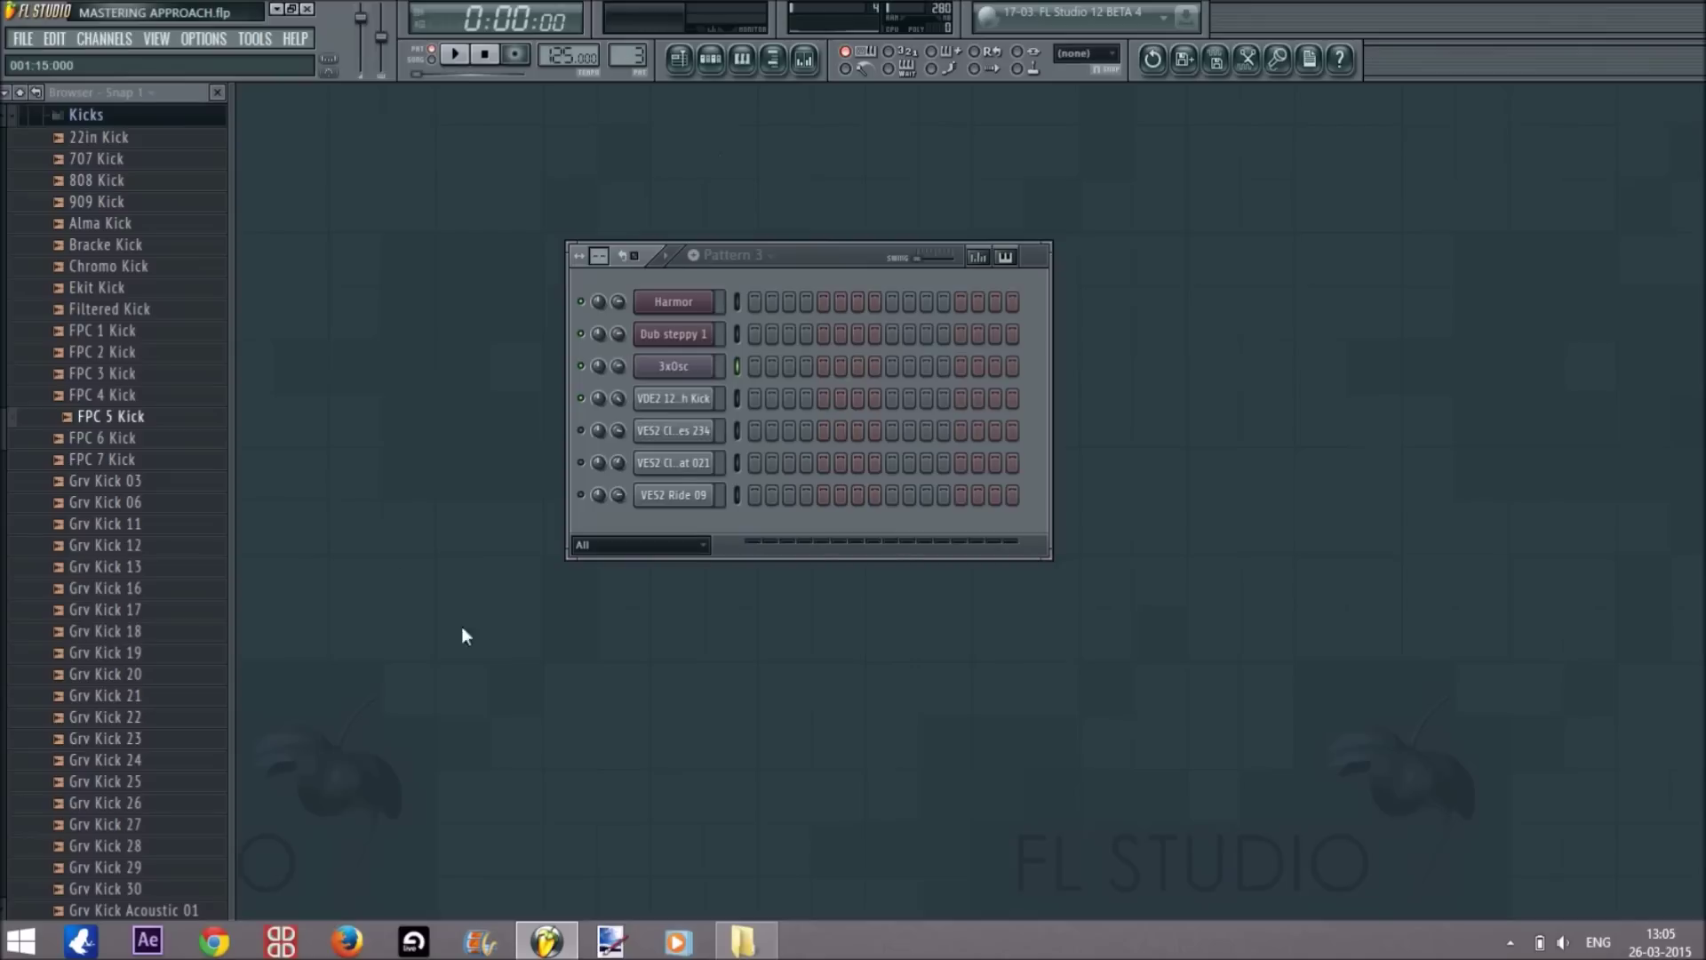
pyautogui.moveTo(227, 258); pyautogui.dragTo(335, 259)
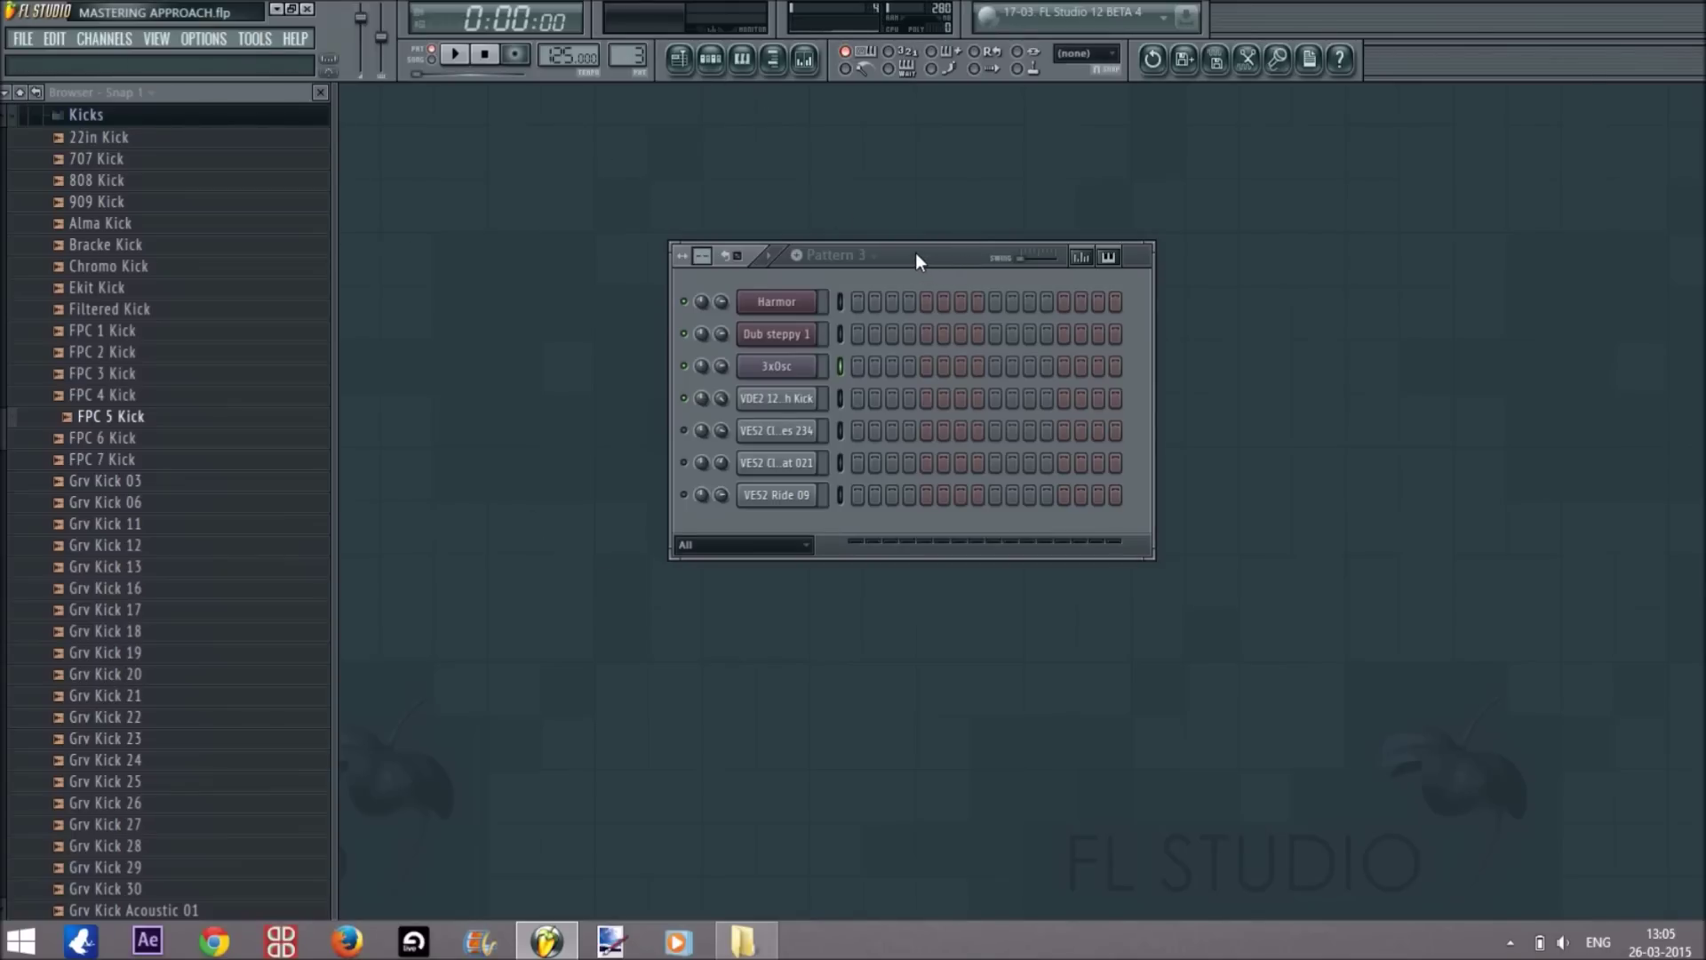
pyautogui.moveTo(919, 256); pyautogui.dragTo(916, 256)
pyautogui.moveTo(333, 221); pyautogui.dragTo(314, 221)
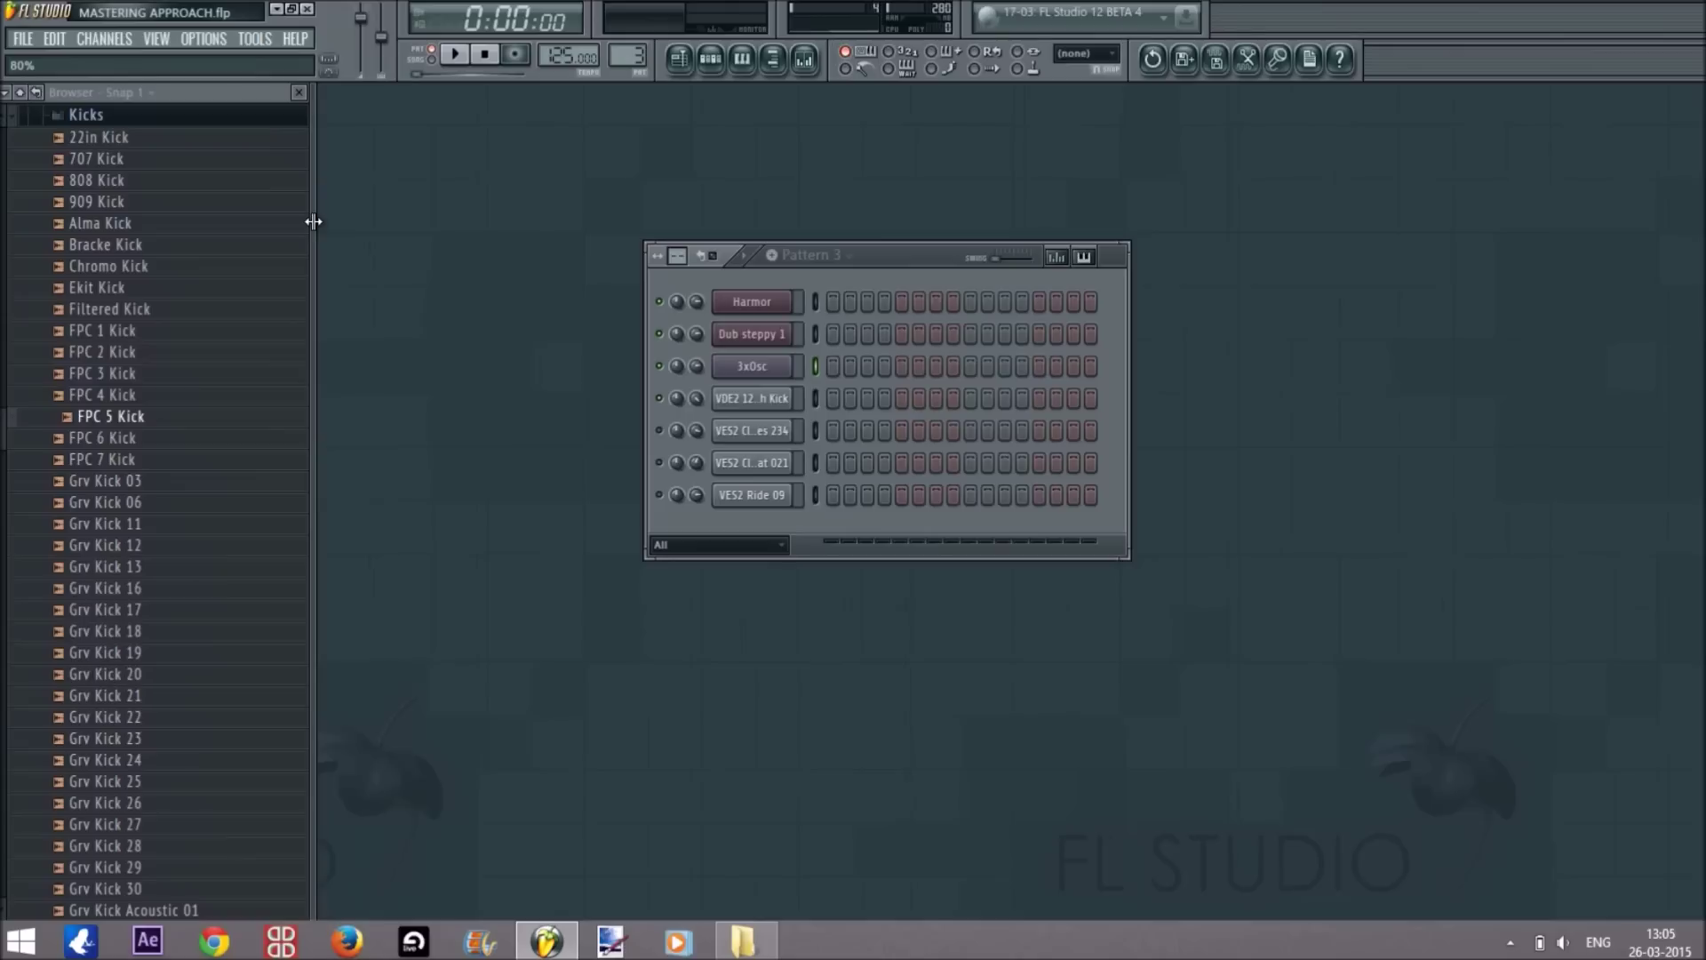
pyautogui.click(903, 263)
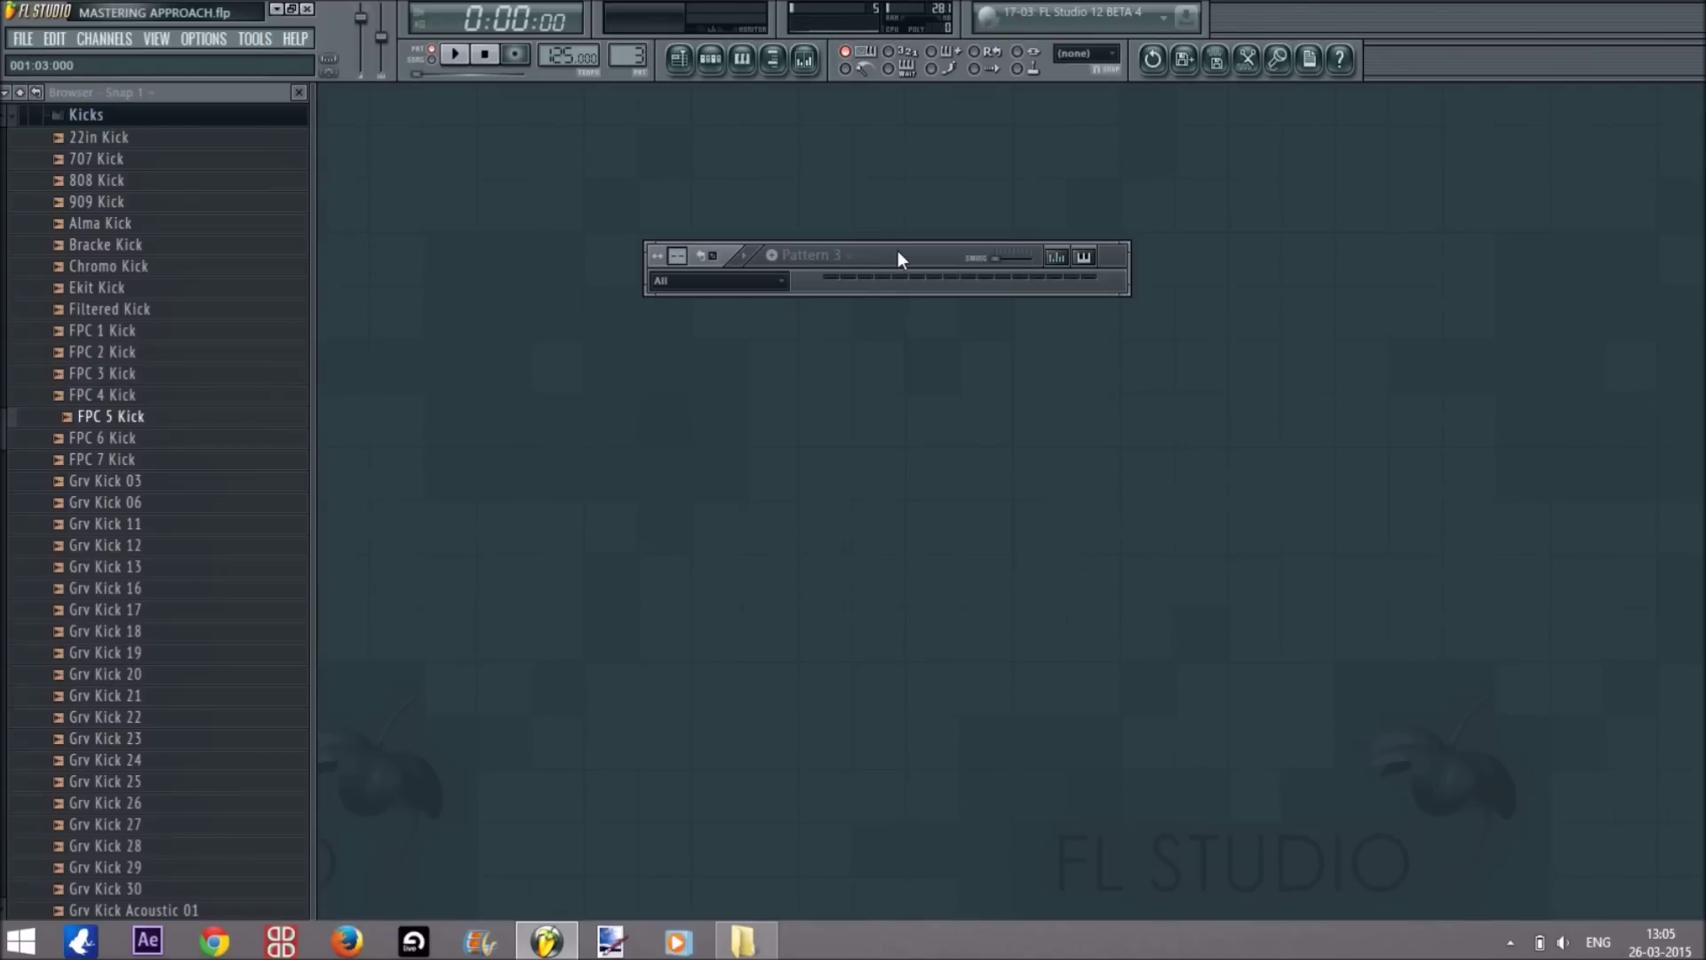
pyautogui.click(898, 251)
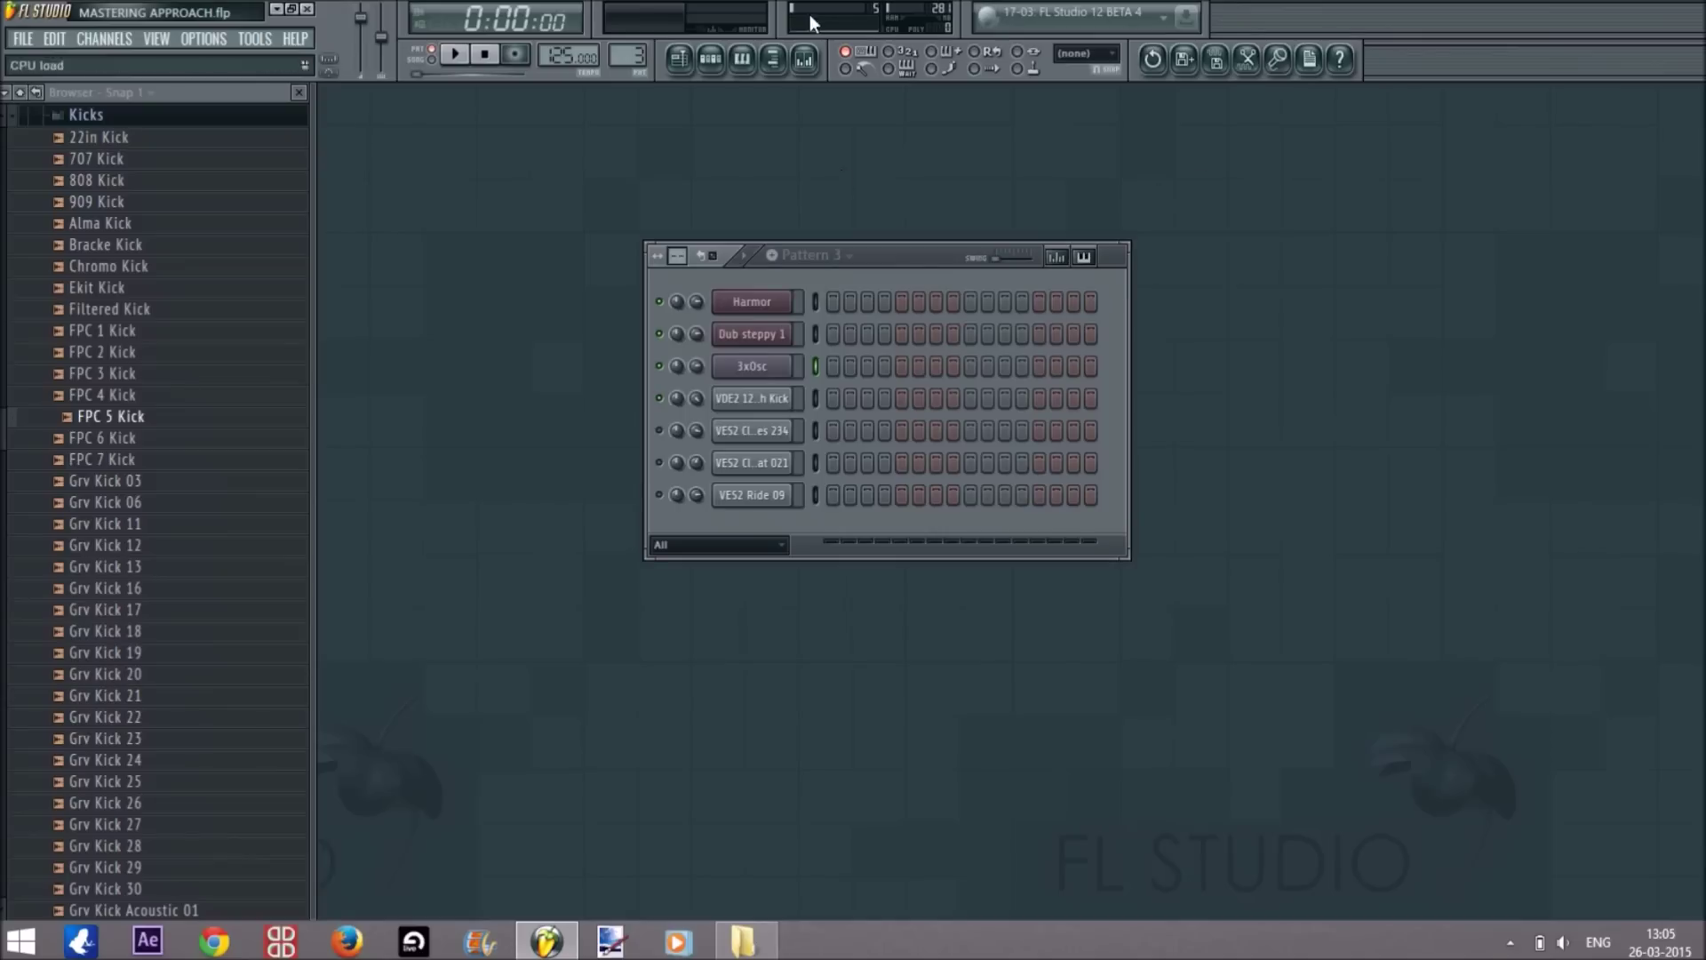
# Reopen the Kicks folder in the browser and audition kick samples such as Grv Kick 13, adjusting the system volume for listening.
pyautogui.click(71, 119)
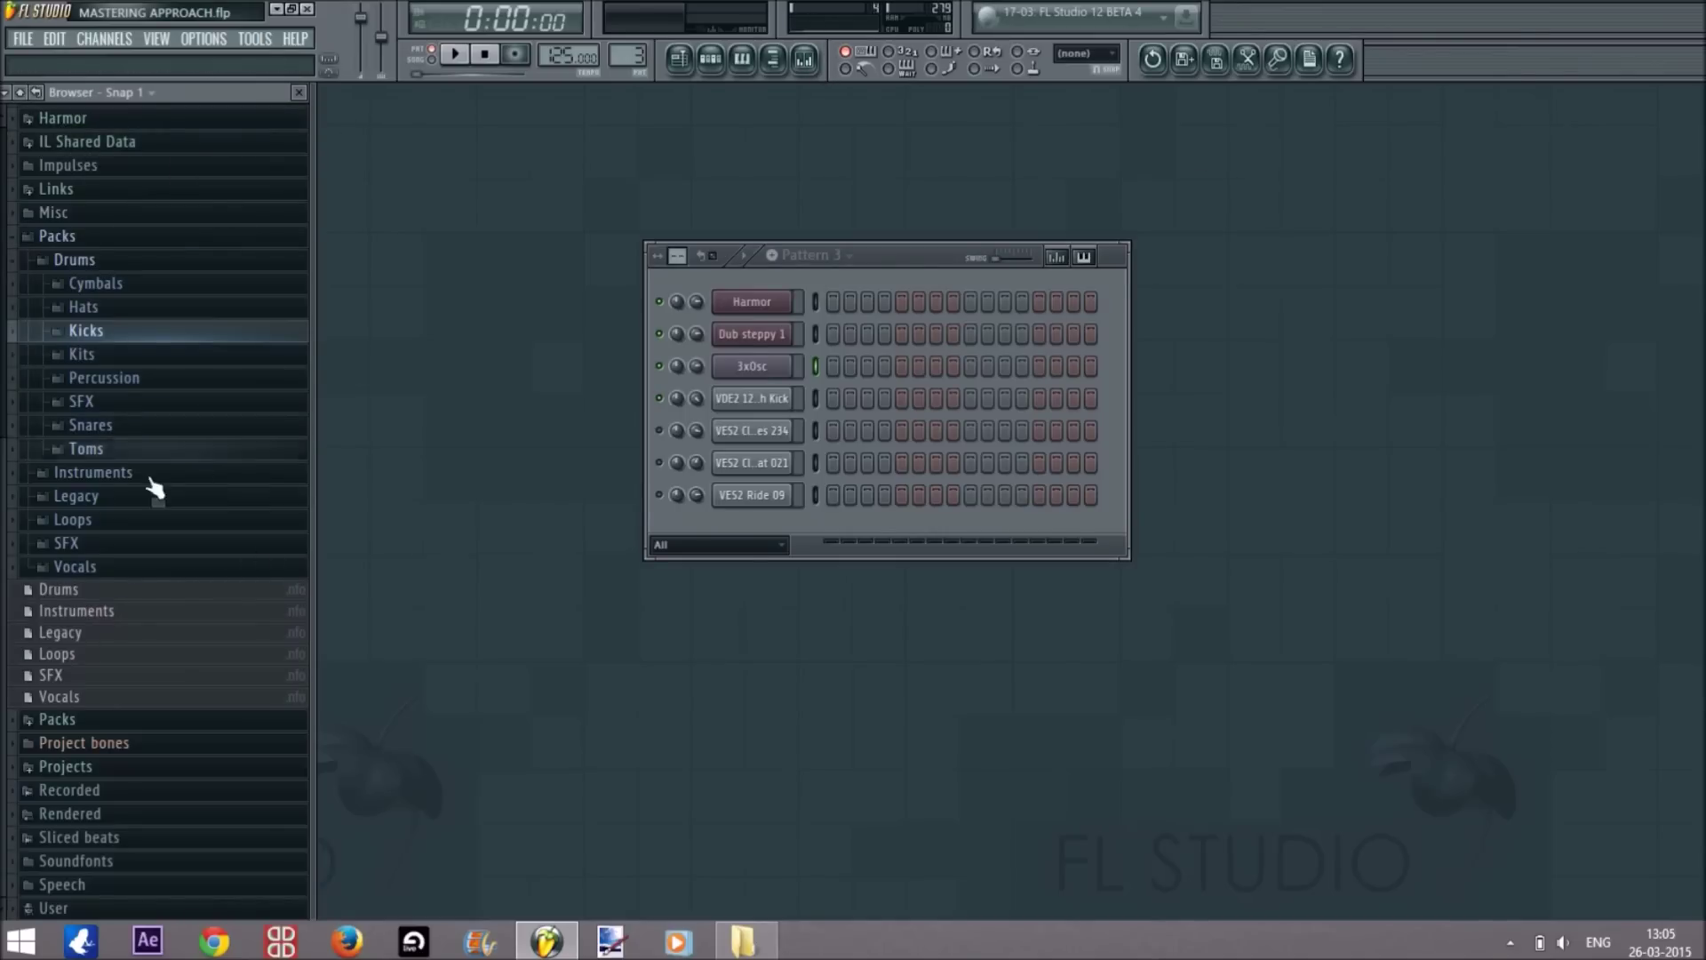
pyautogui.click(145, 333)
pyautogui.click(160, 569)
pyautogui.press('XF86AudioLowerVolume')
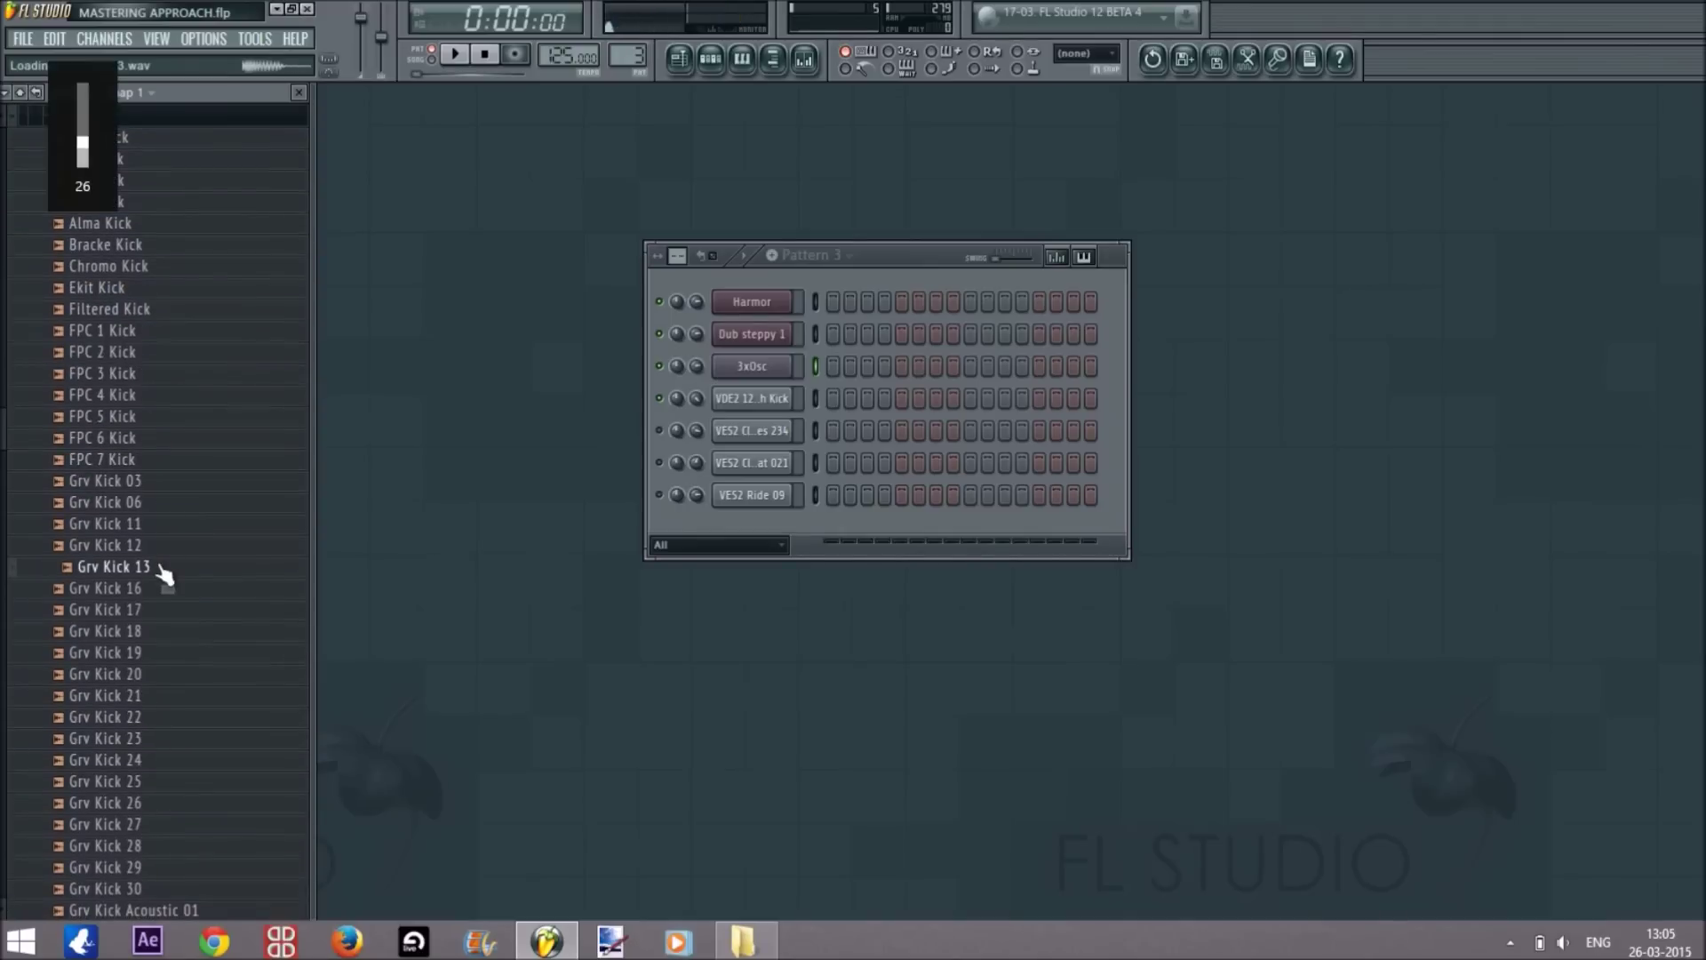
pyautogui.press('XF86AudioRaiseVolume')
pyautogui.click(197, 487)
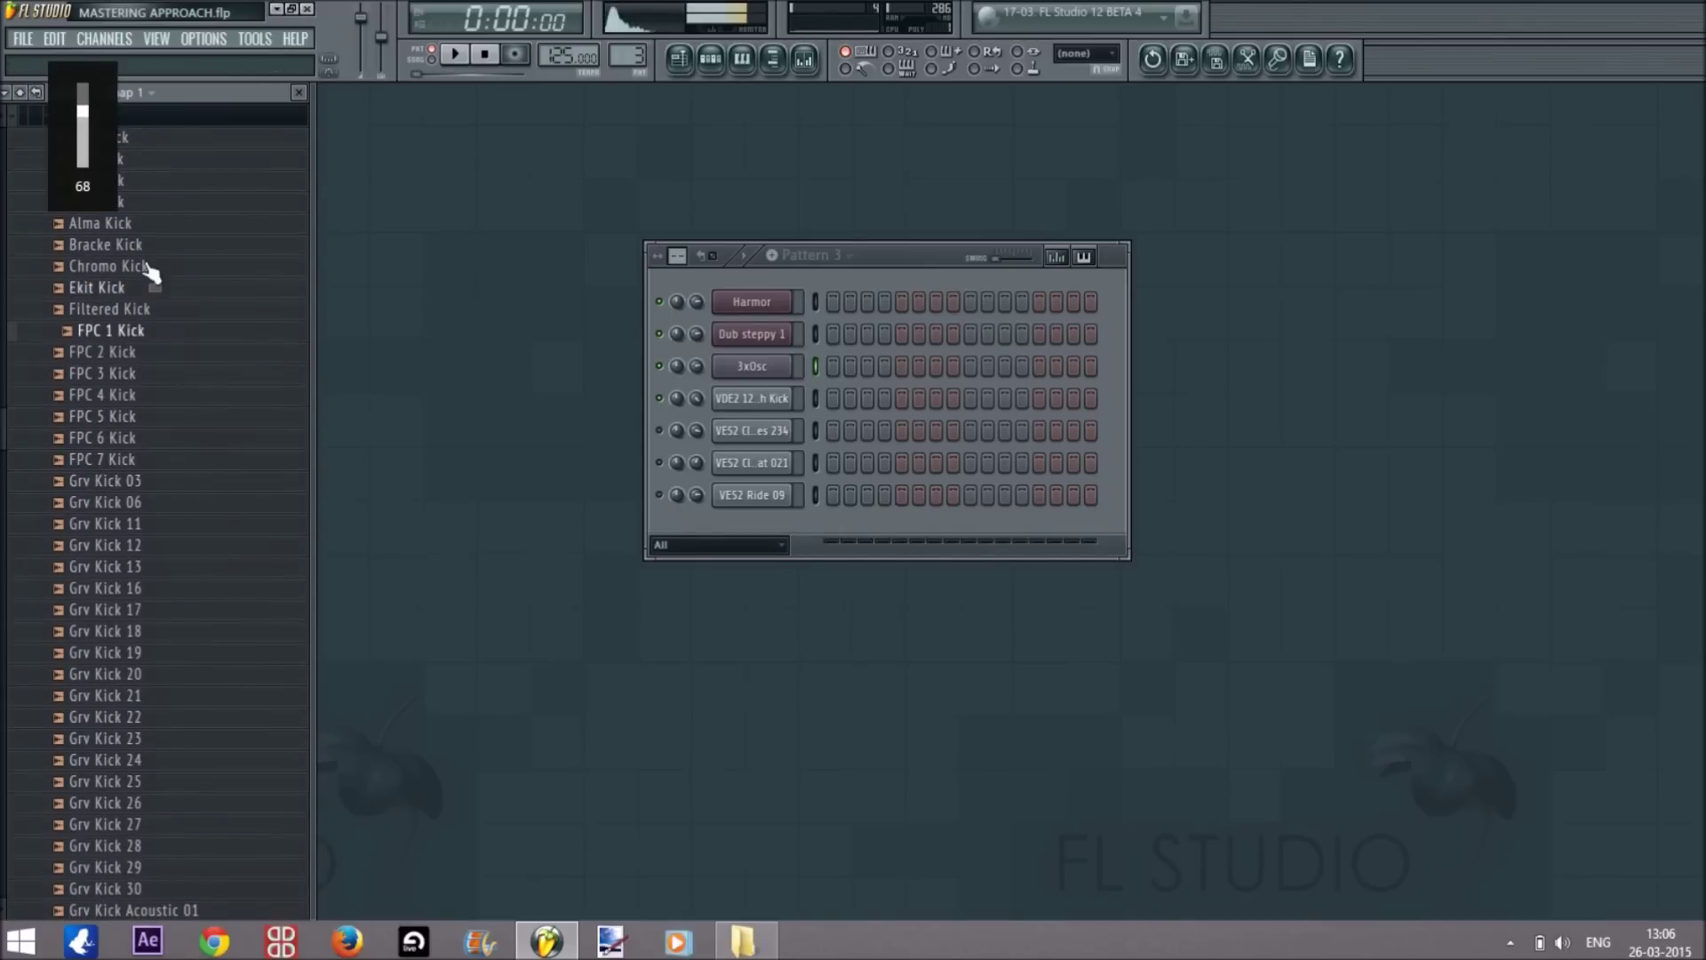
# Browse the Hats, Cymbals and Percussion folders of the Drums pack, auditioning the Clank CH 1 hat.
pyautogui.click(163, 122)
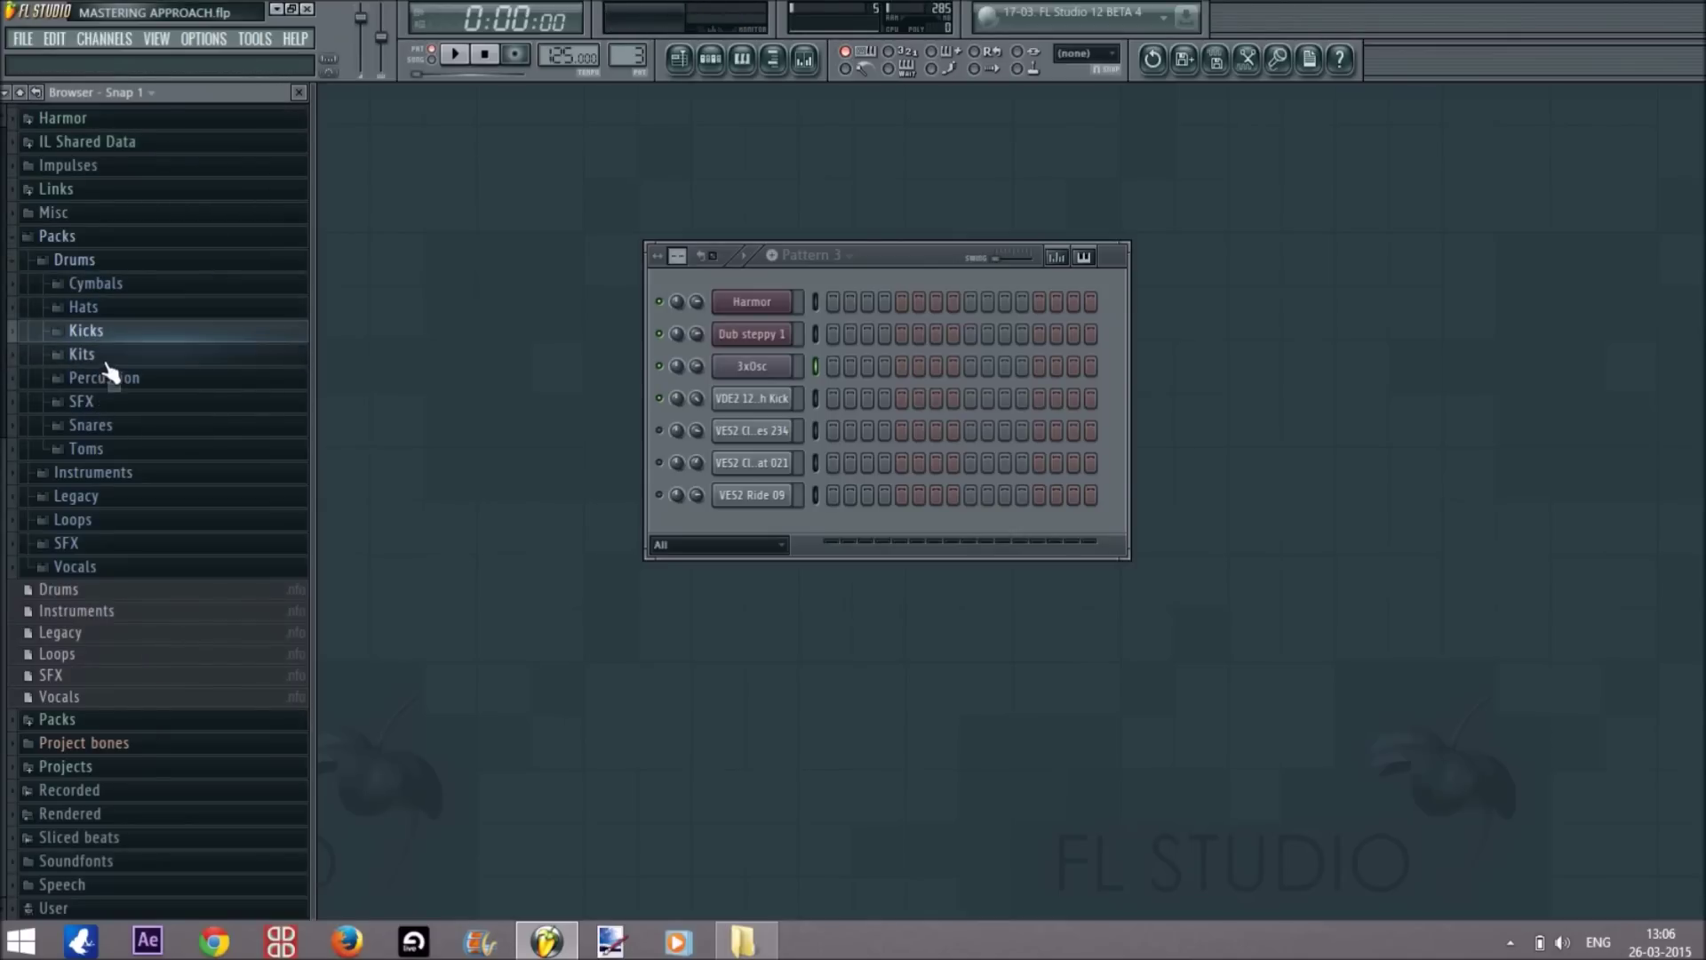
pyautogui.click(89, 308)
pyautogui.click(105, 502)
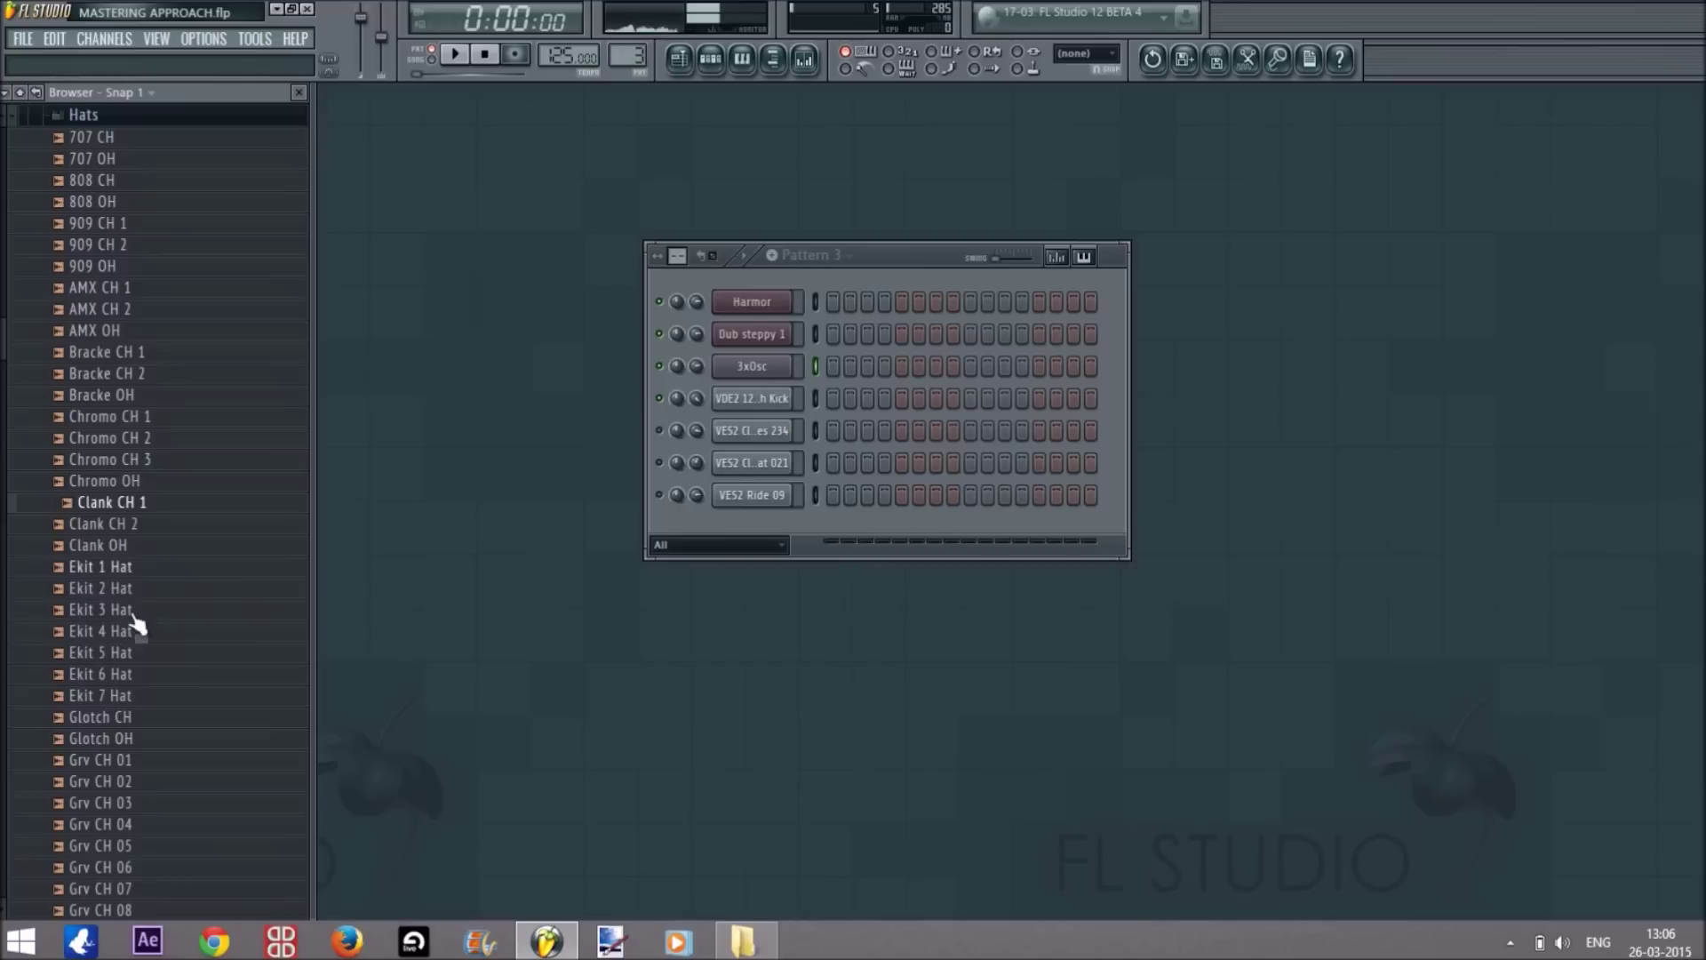
pyautogui.click(152, 122)
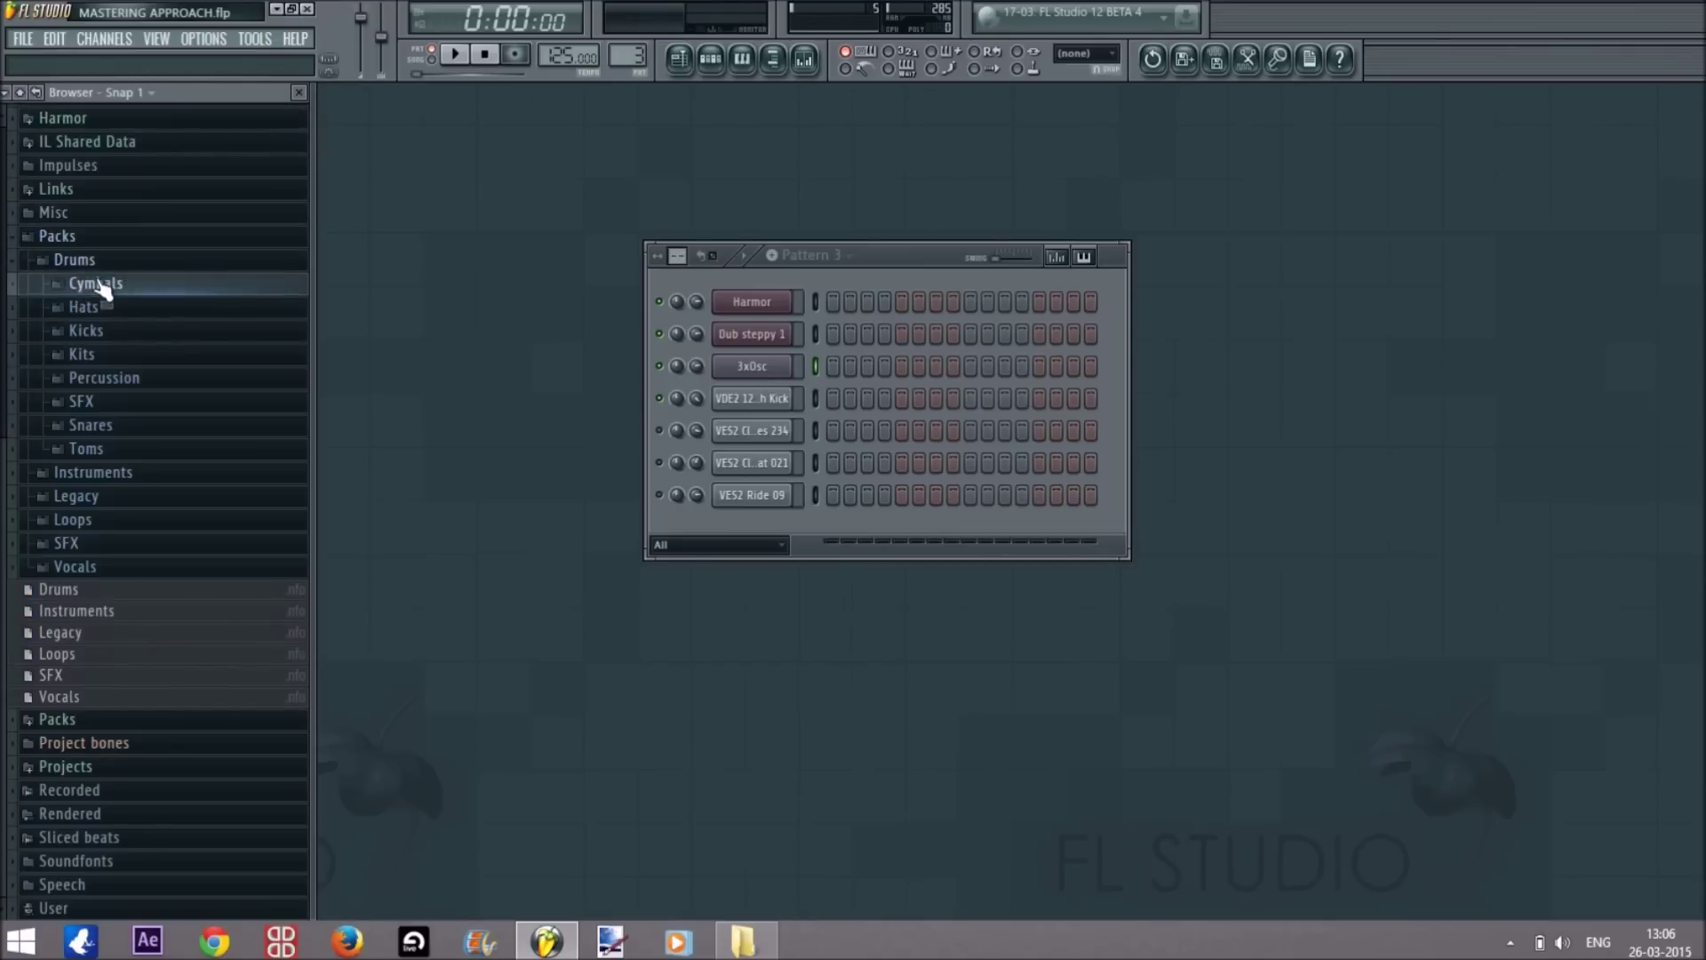
pyautogui.click(98, 284)
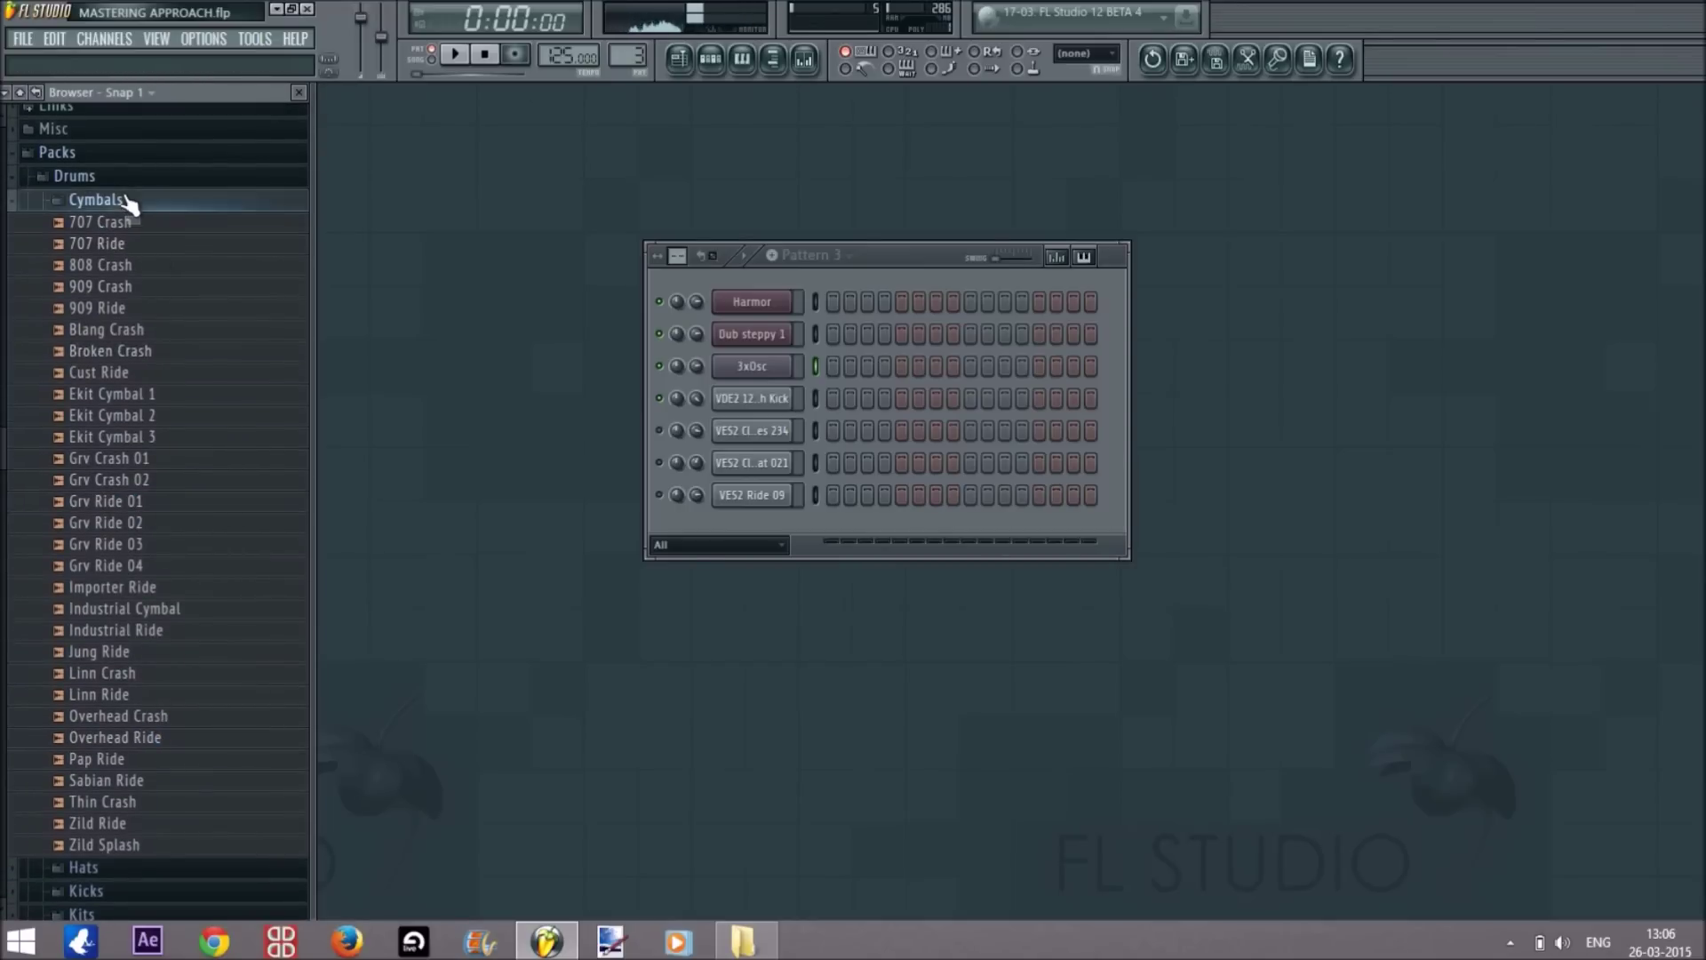
pyautogui.click(98, 200)
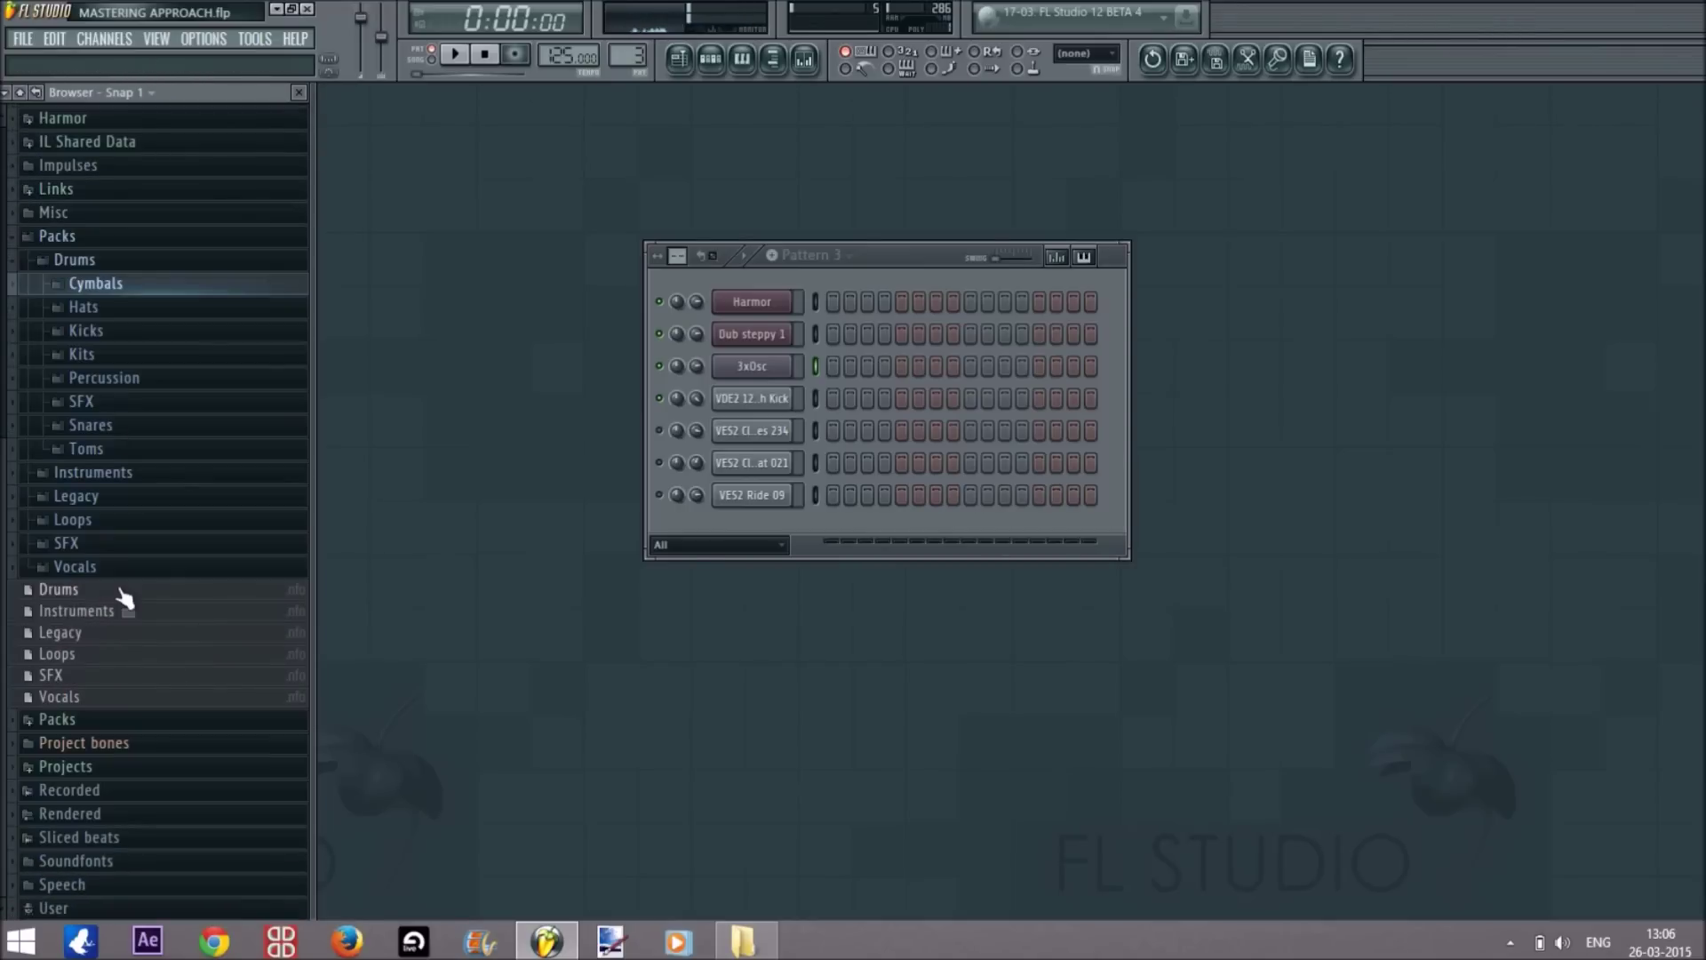
pyautogui.click(127, 378)
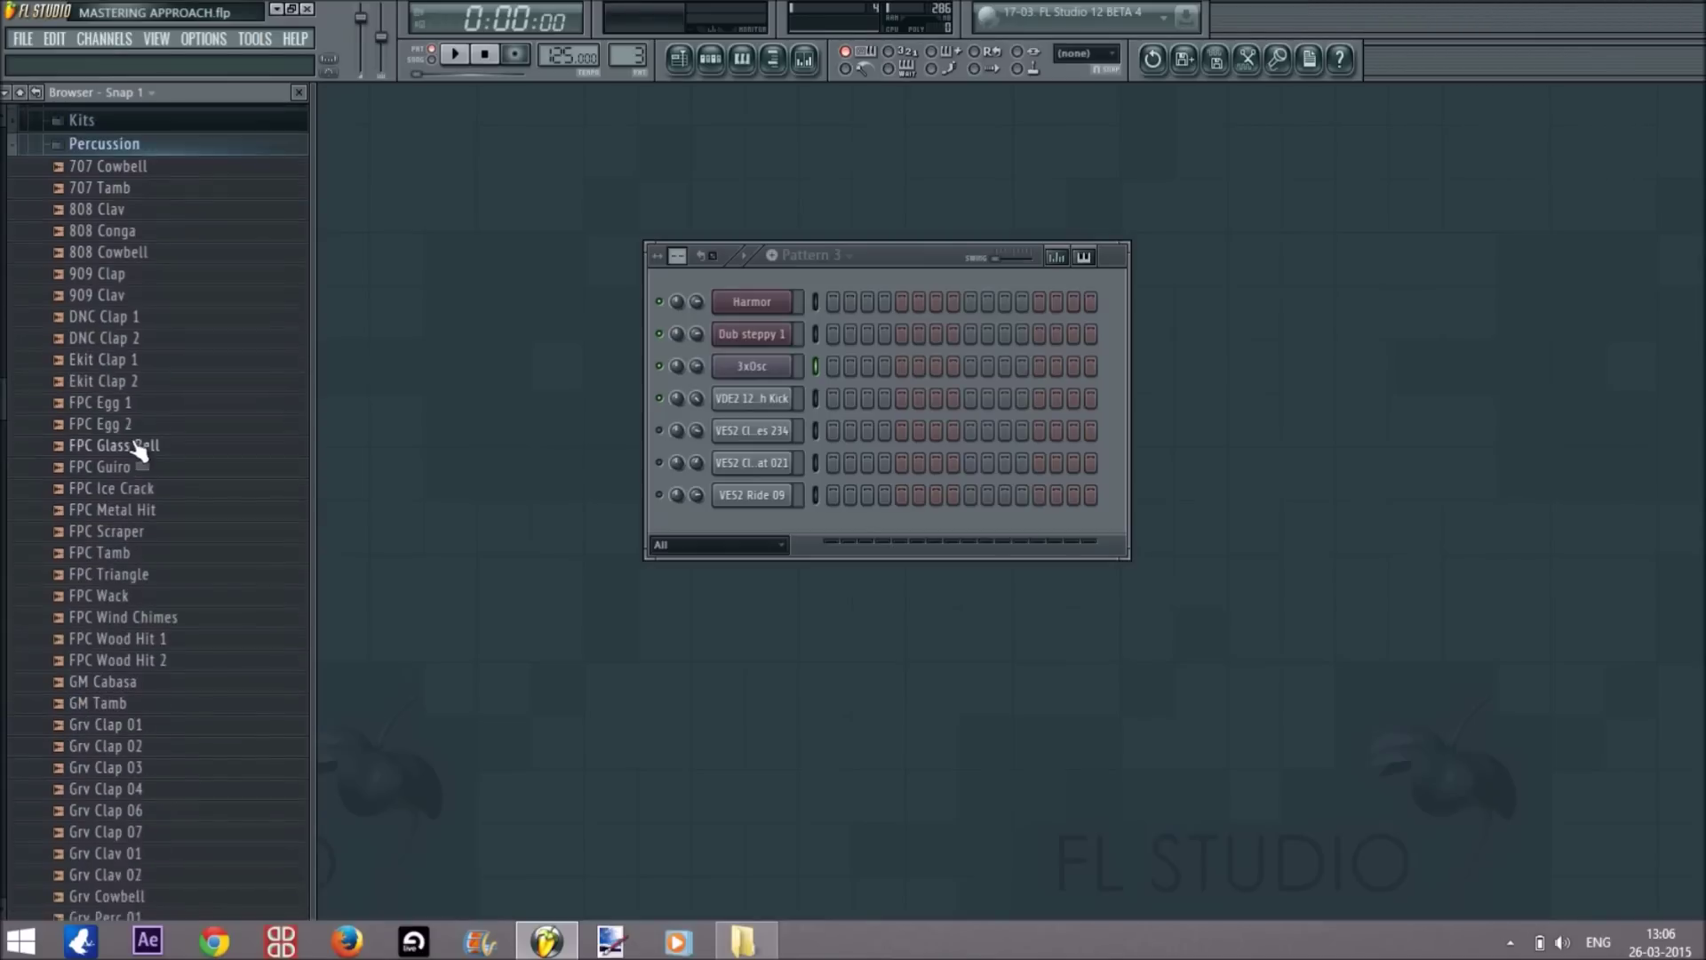
pyautogui.click(160, 116)
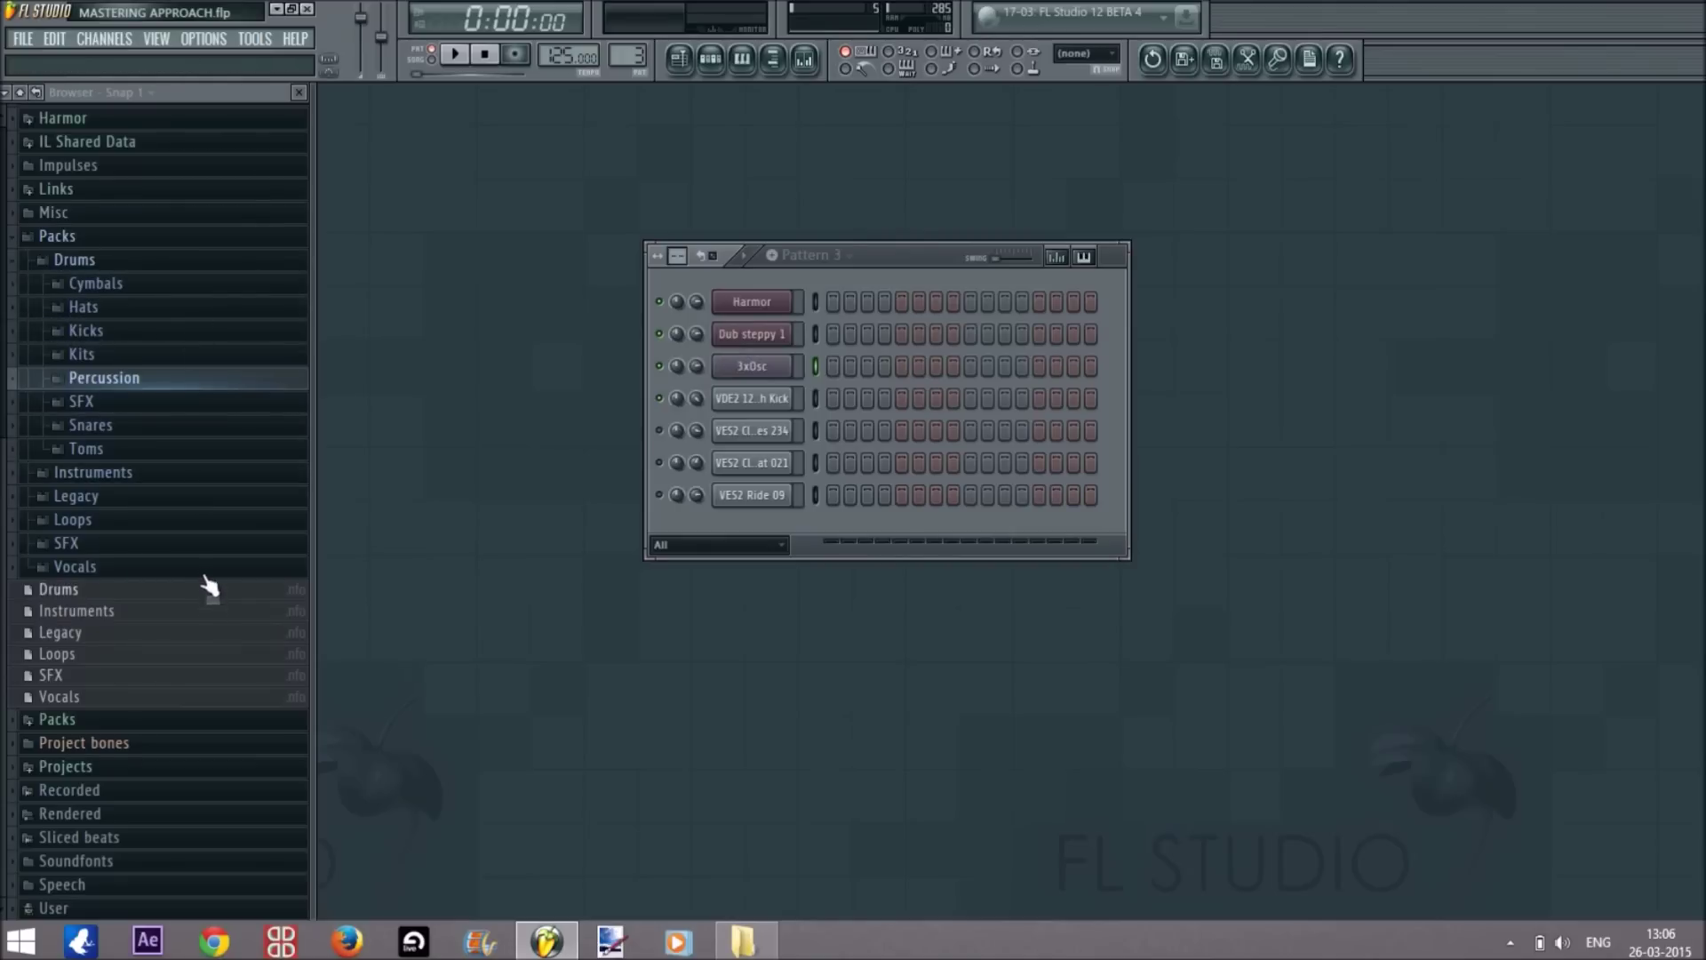
# Open the mixer to view its tracks and effect slots, switching the step sequencer on and off over it.
pyautogui.click(804, 59)
pyautogui.moveTo(705, 174); pyautogui.dragTo(710, 181)
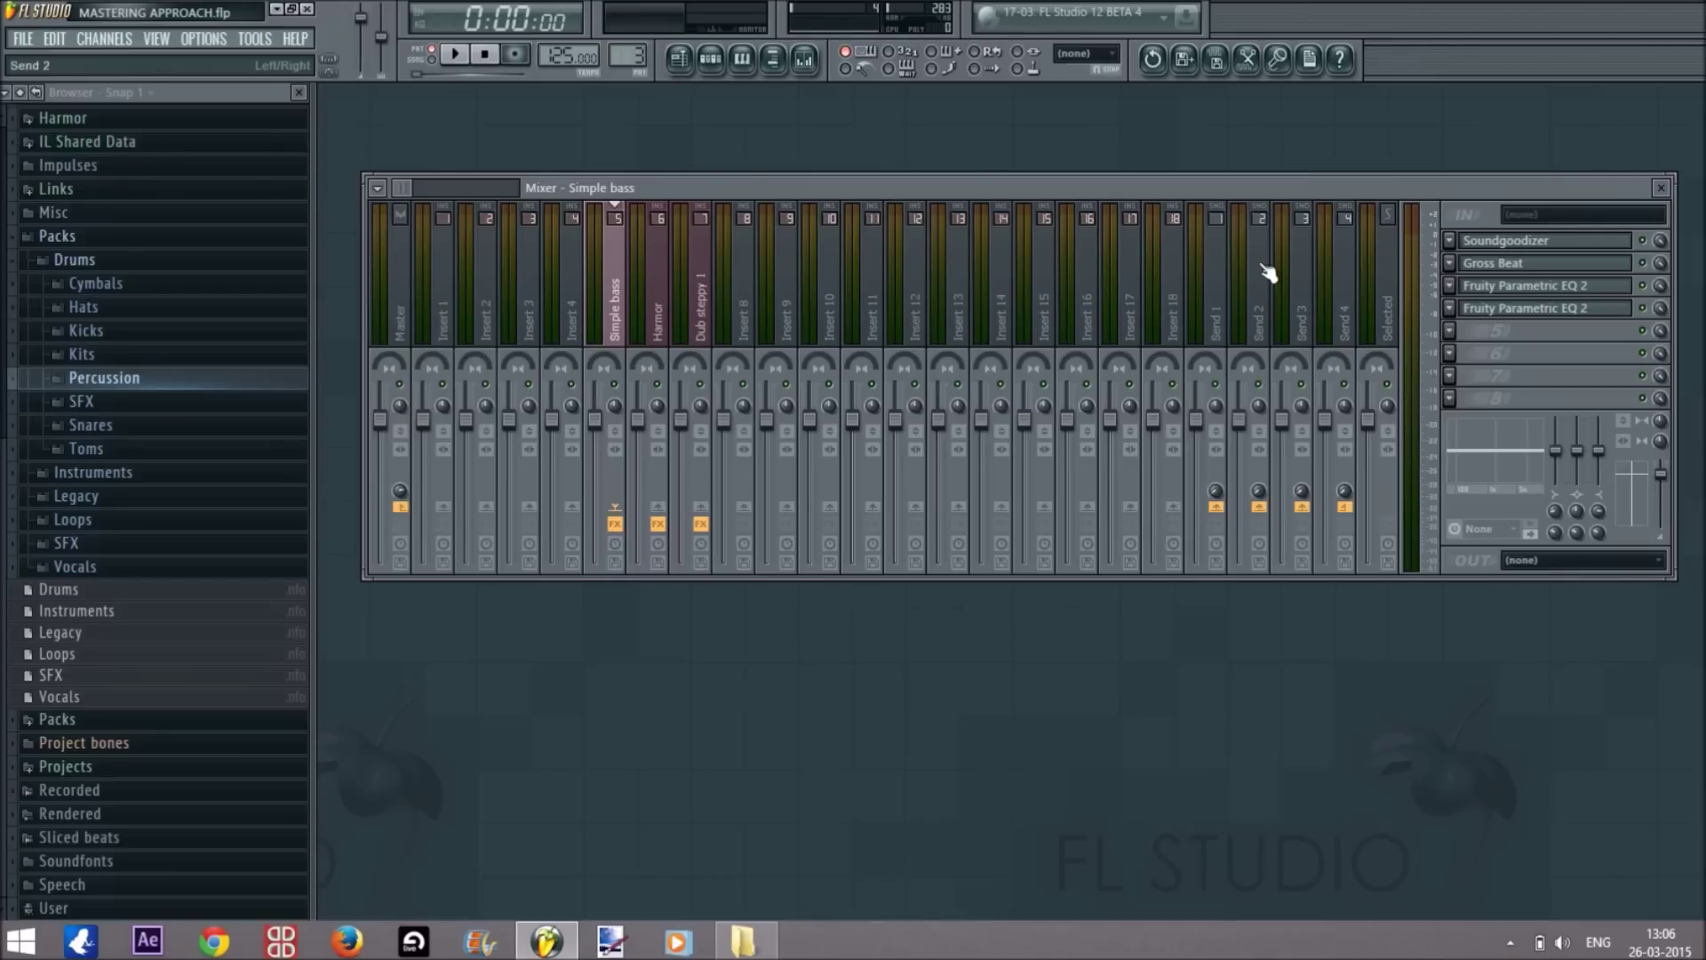
pyautogui.click(722, 64)
pyautogui.click(724, 71)
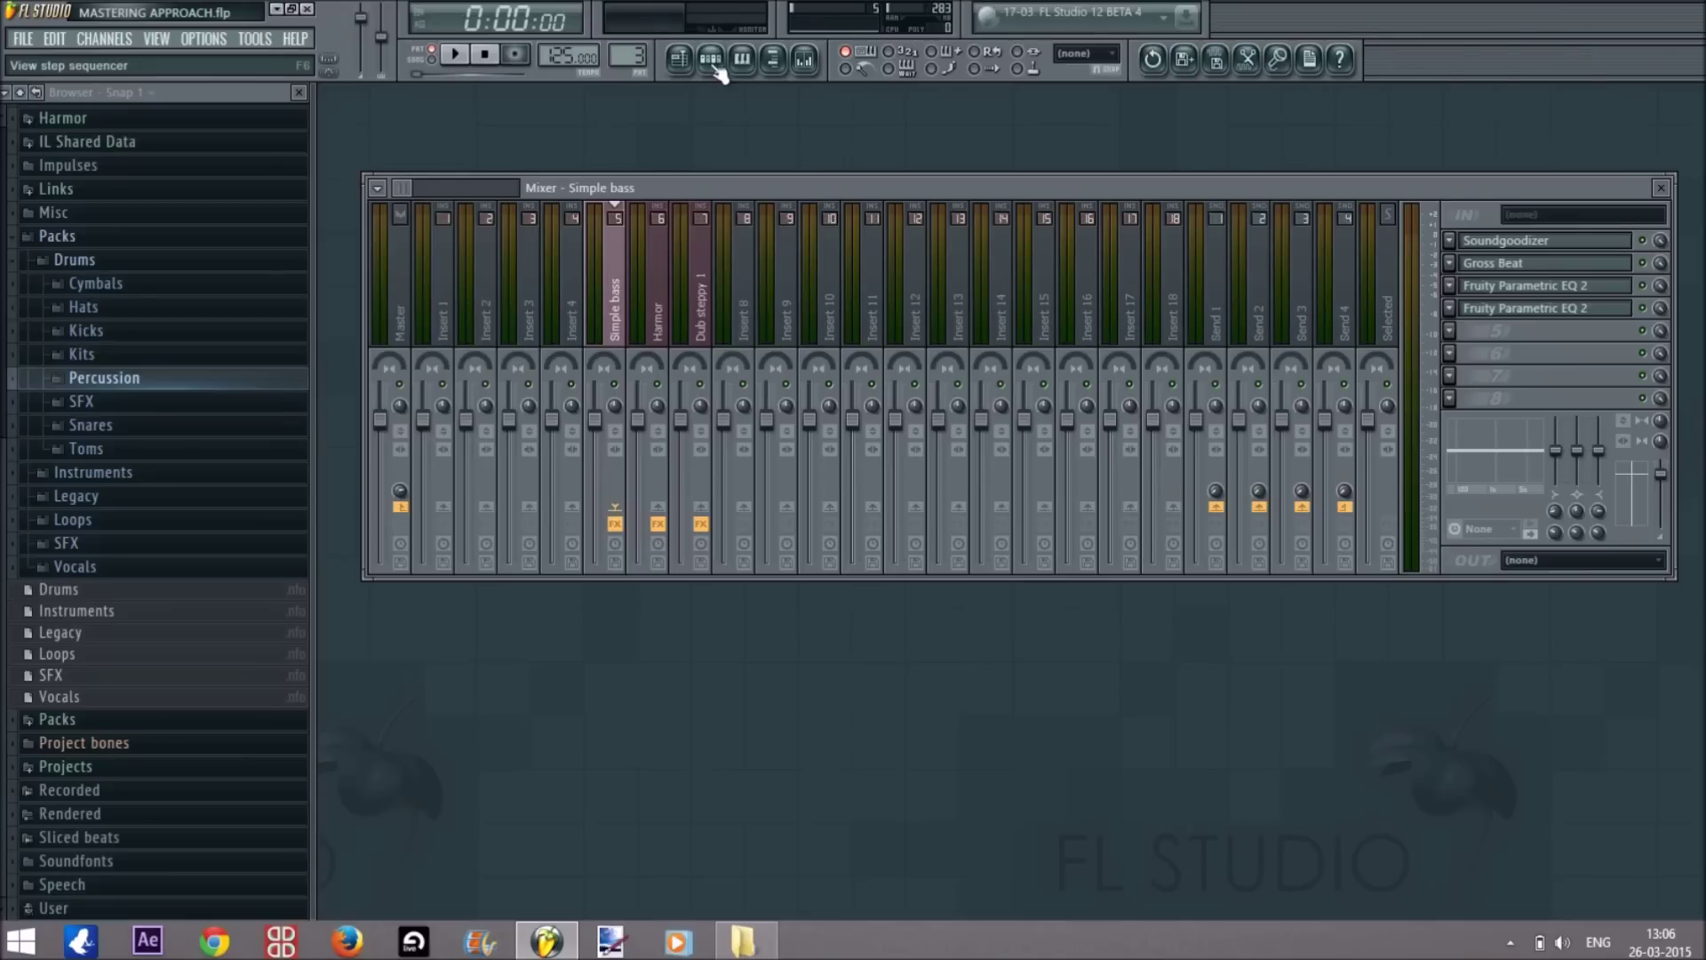
pyautogui.click(722, 67)
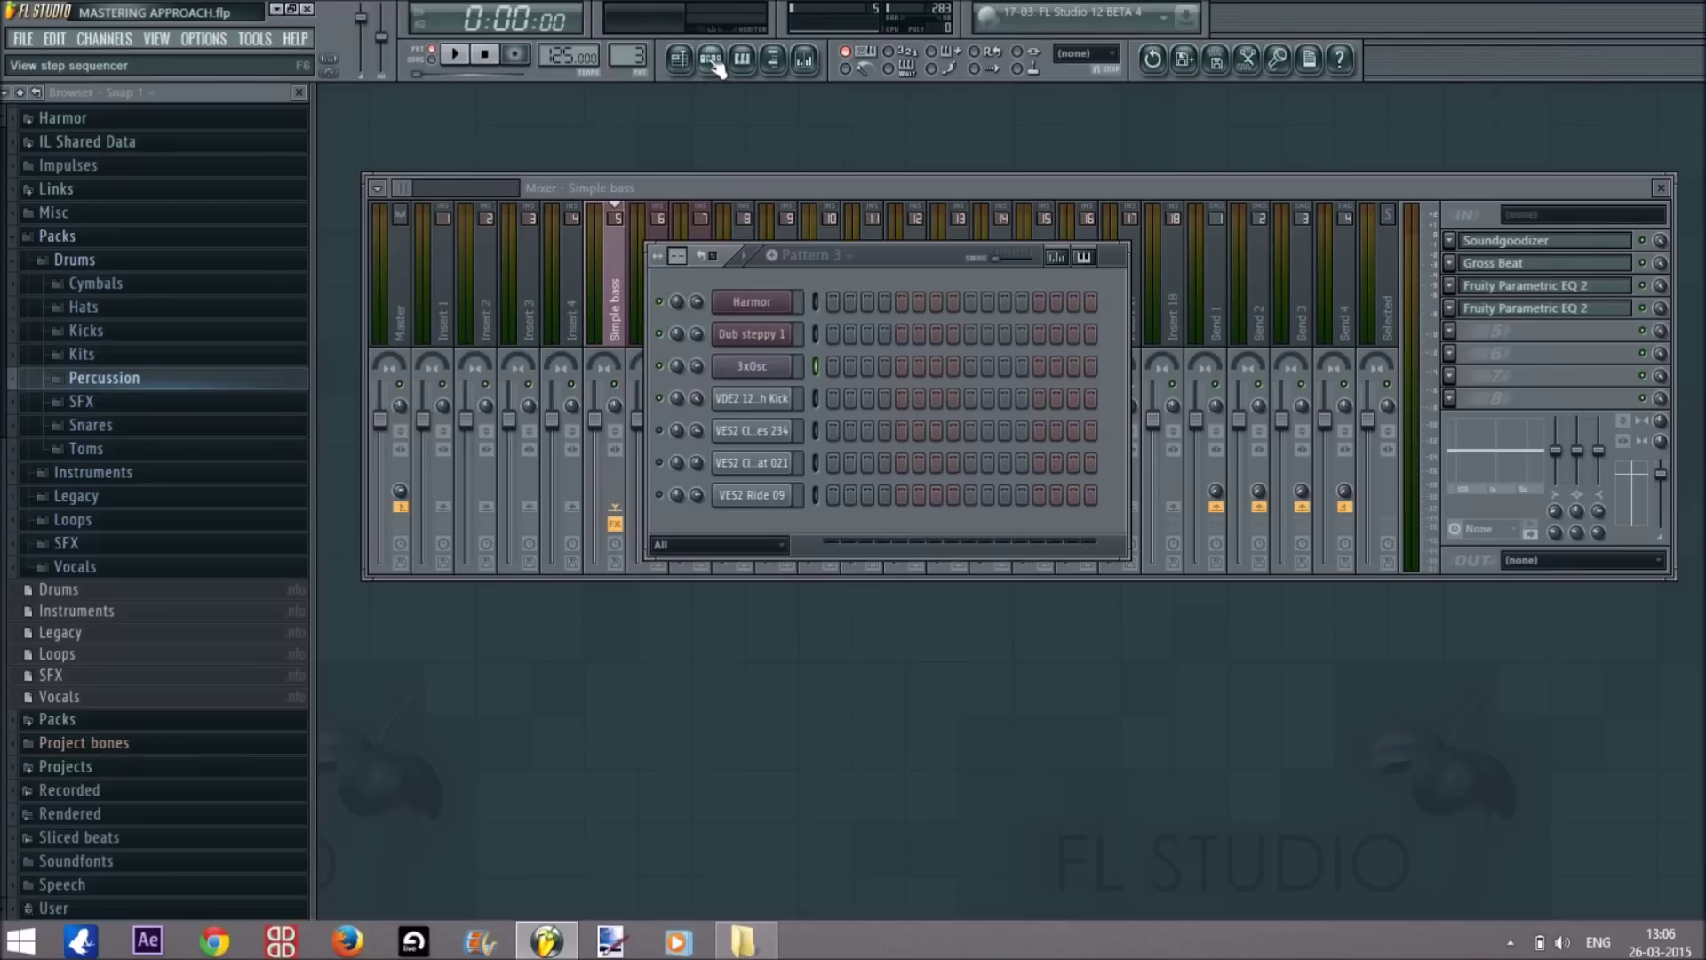
pyautogui.click(722, 68)
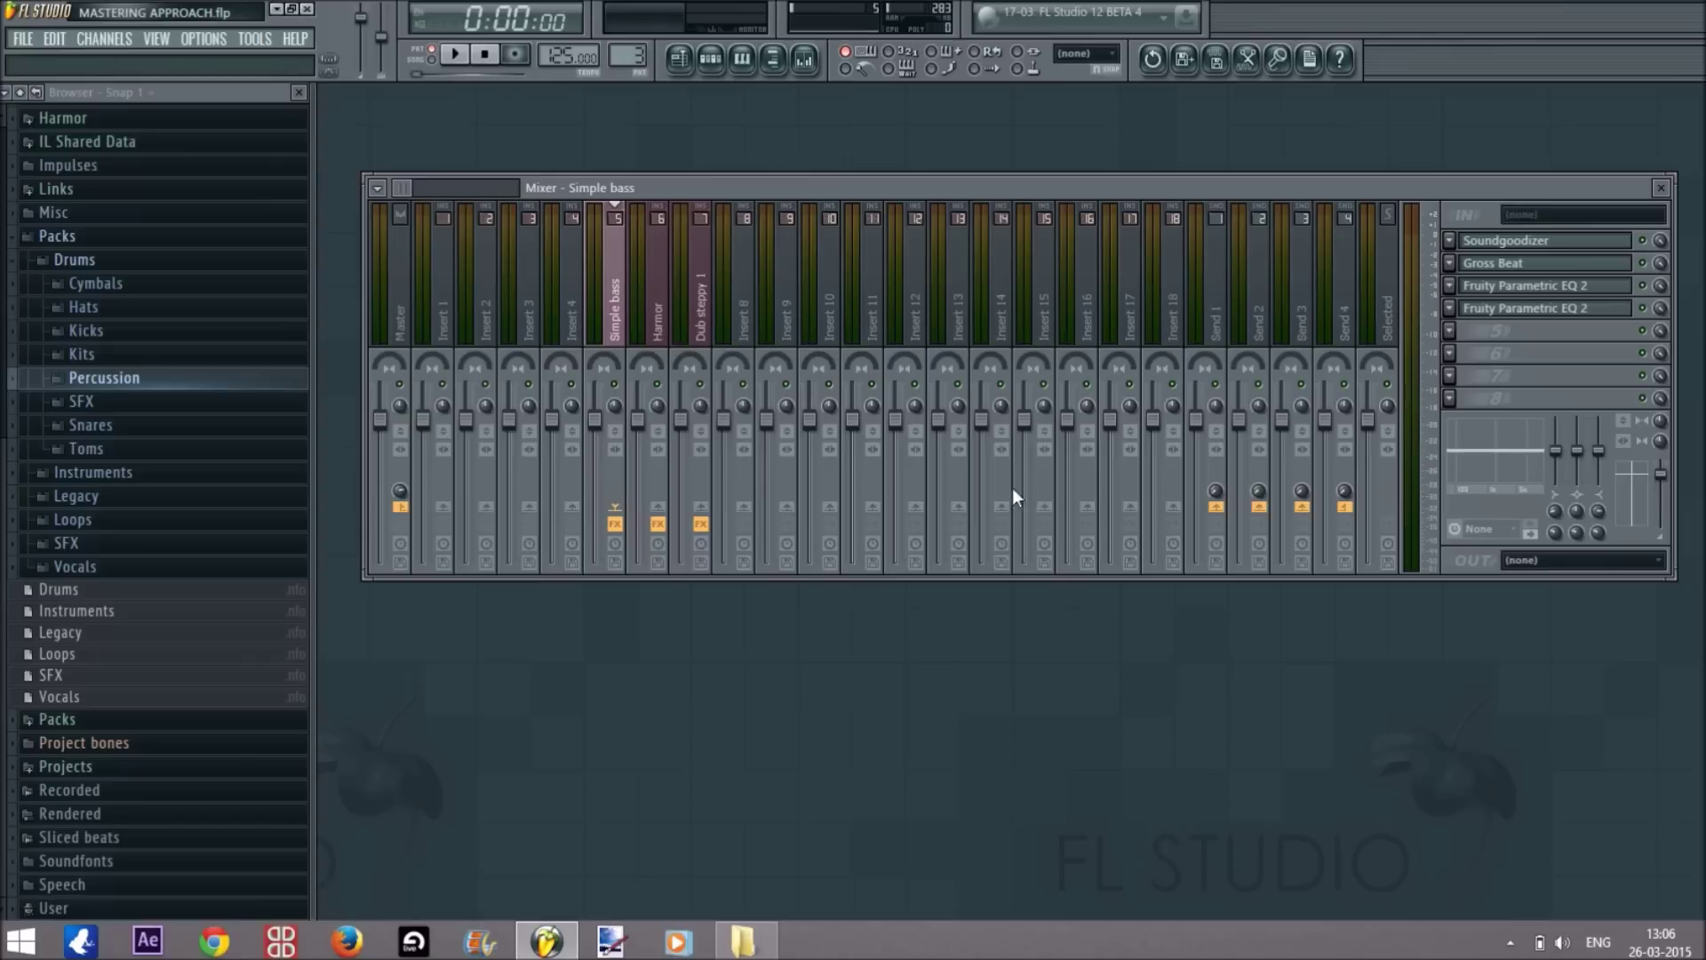
pyautogui.click(710, 64)
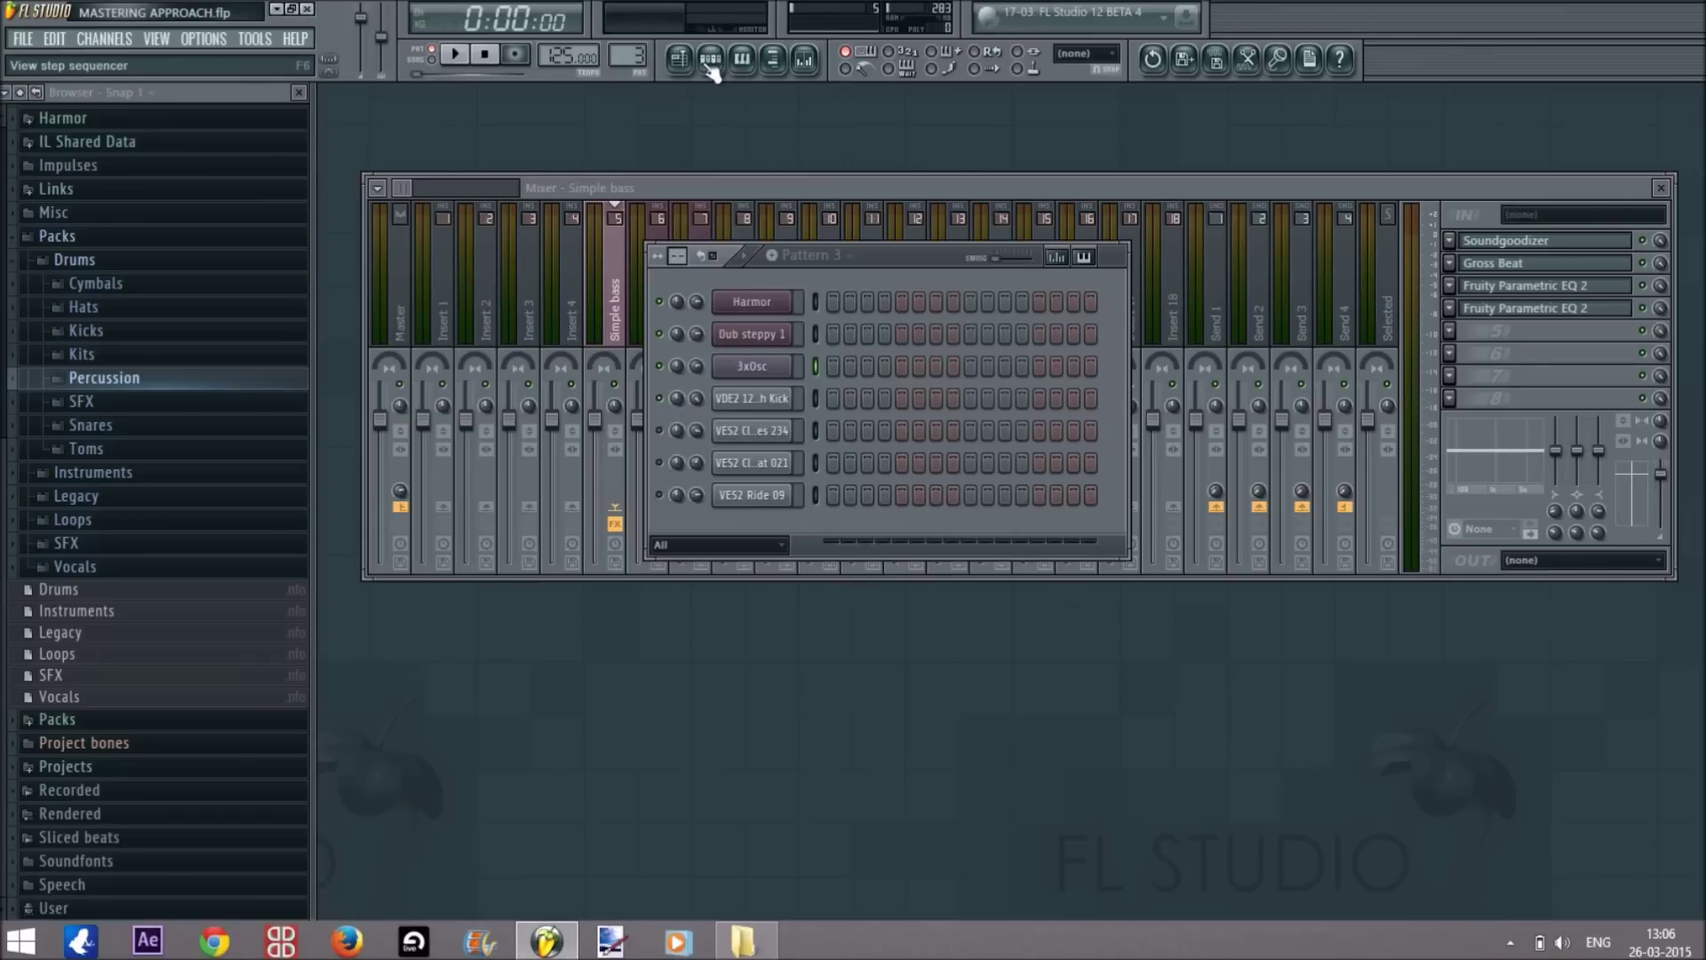
pyautogui.click(670, 184)
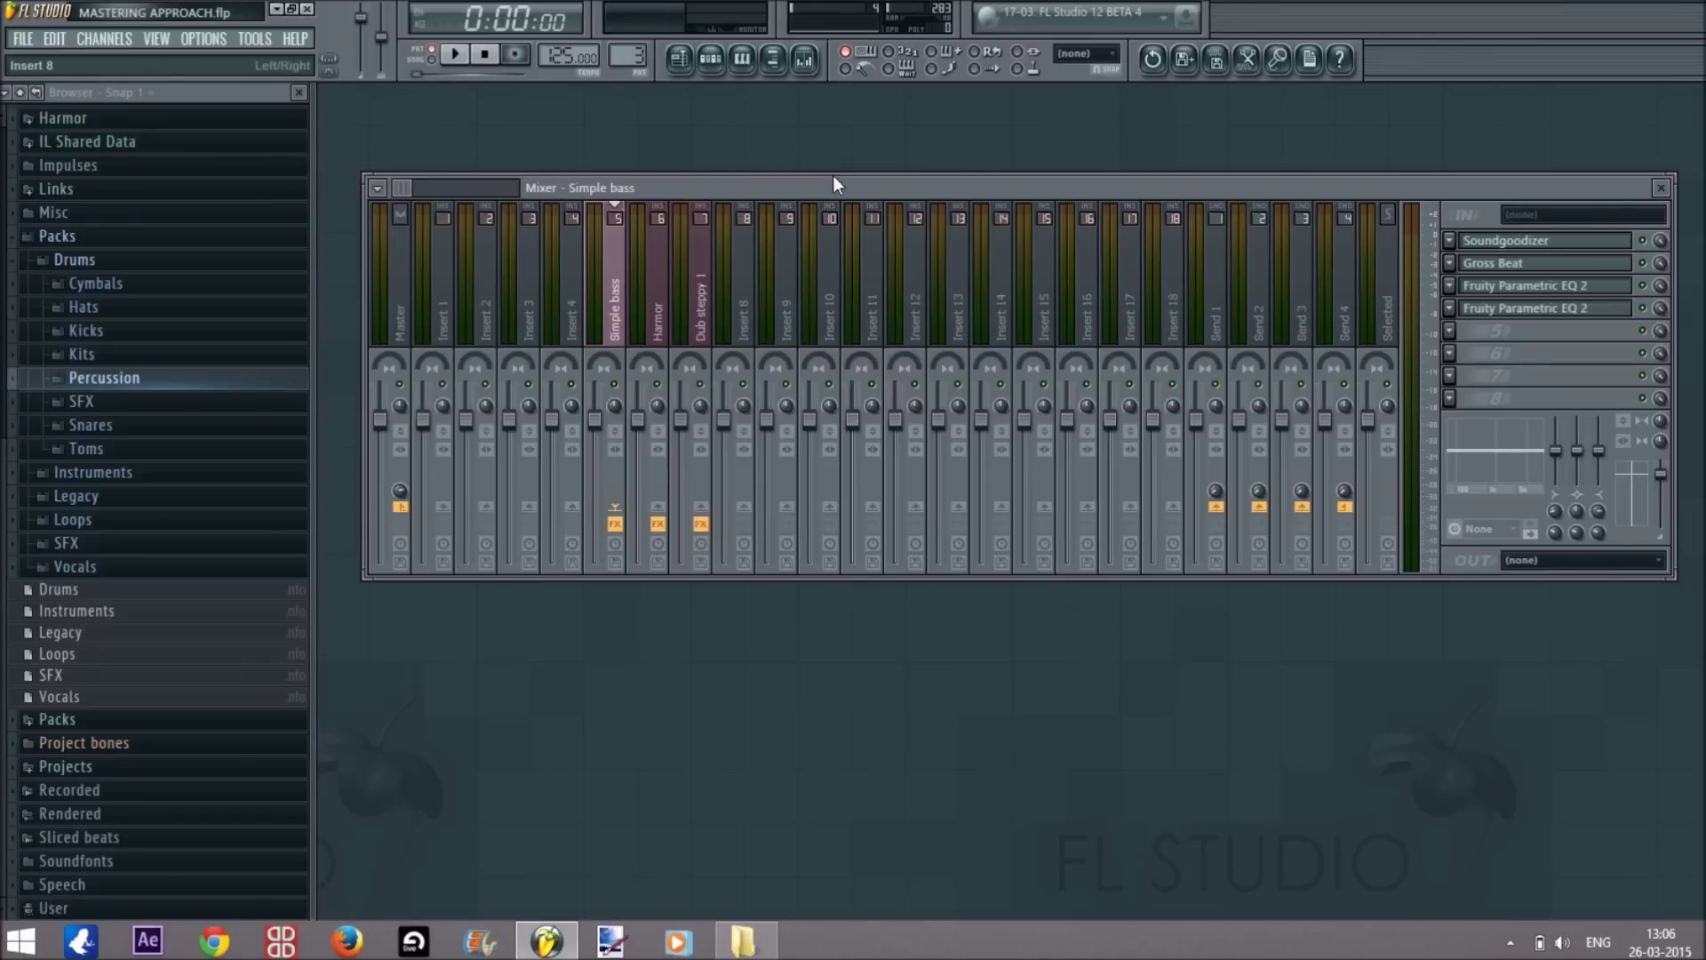
pyautogui.click(710, 58)
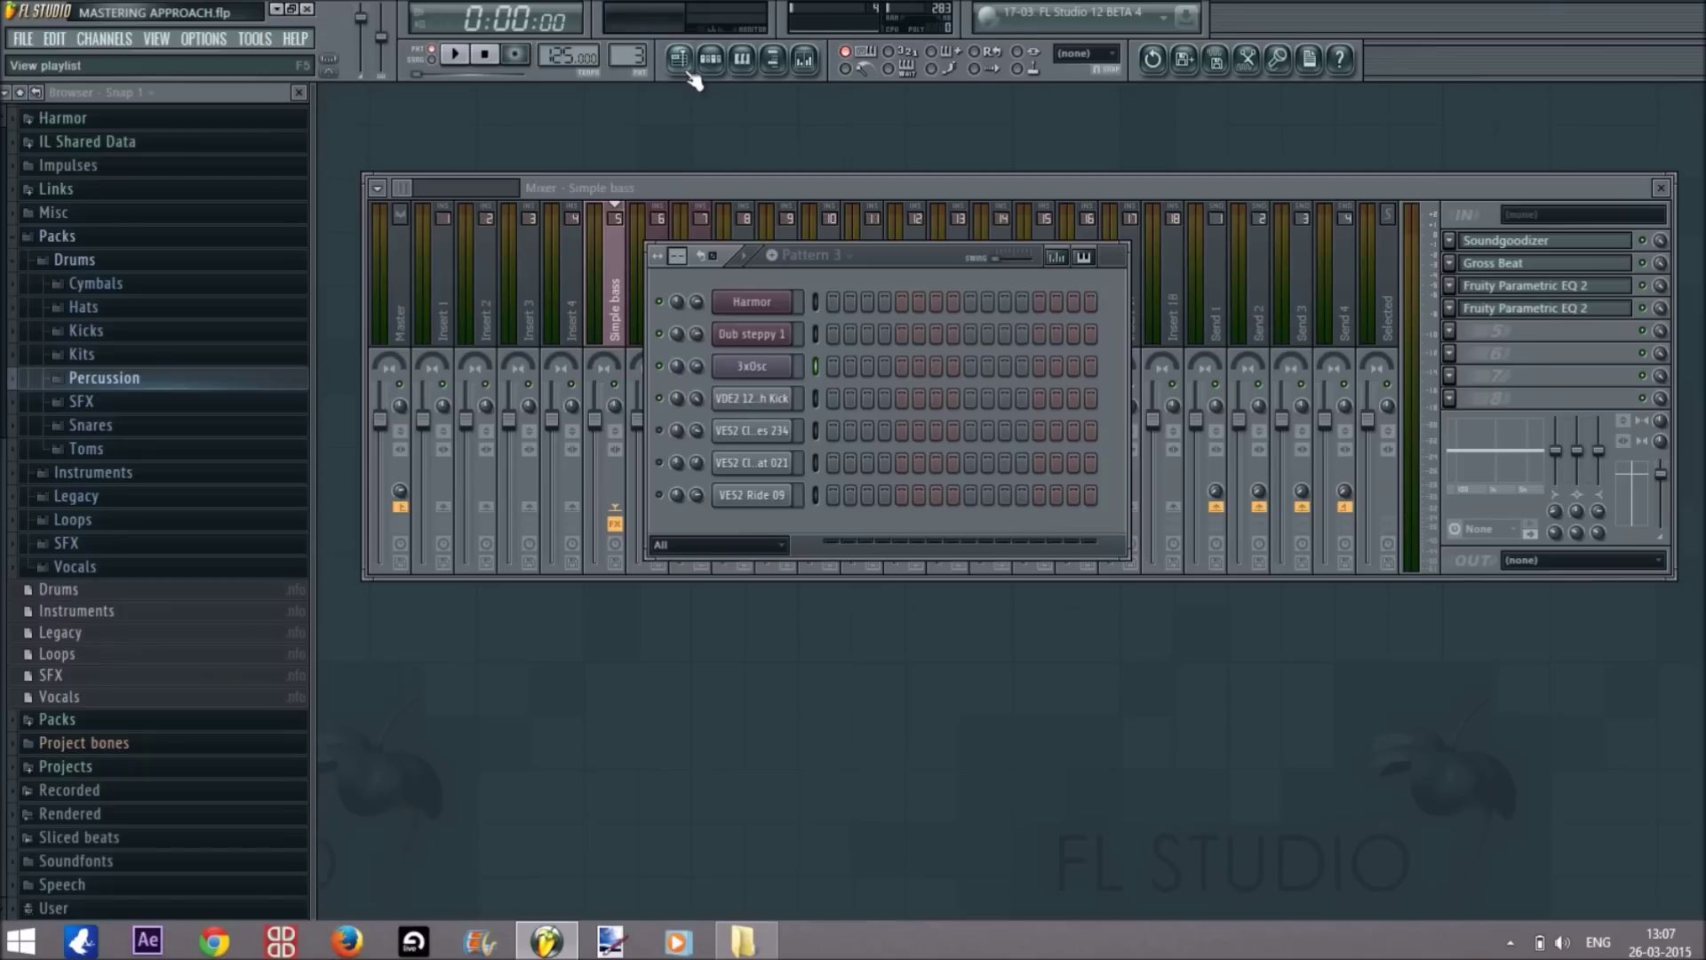
pyautogui.click(704, 185)
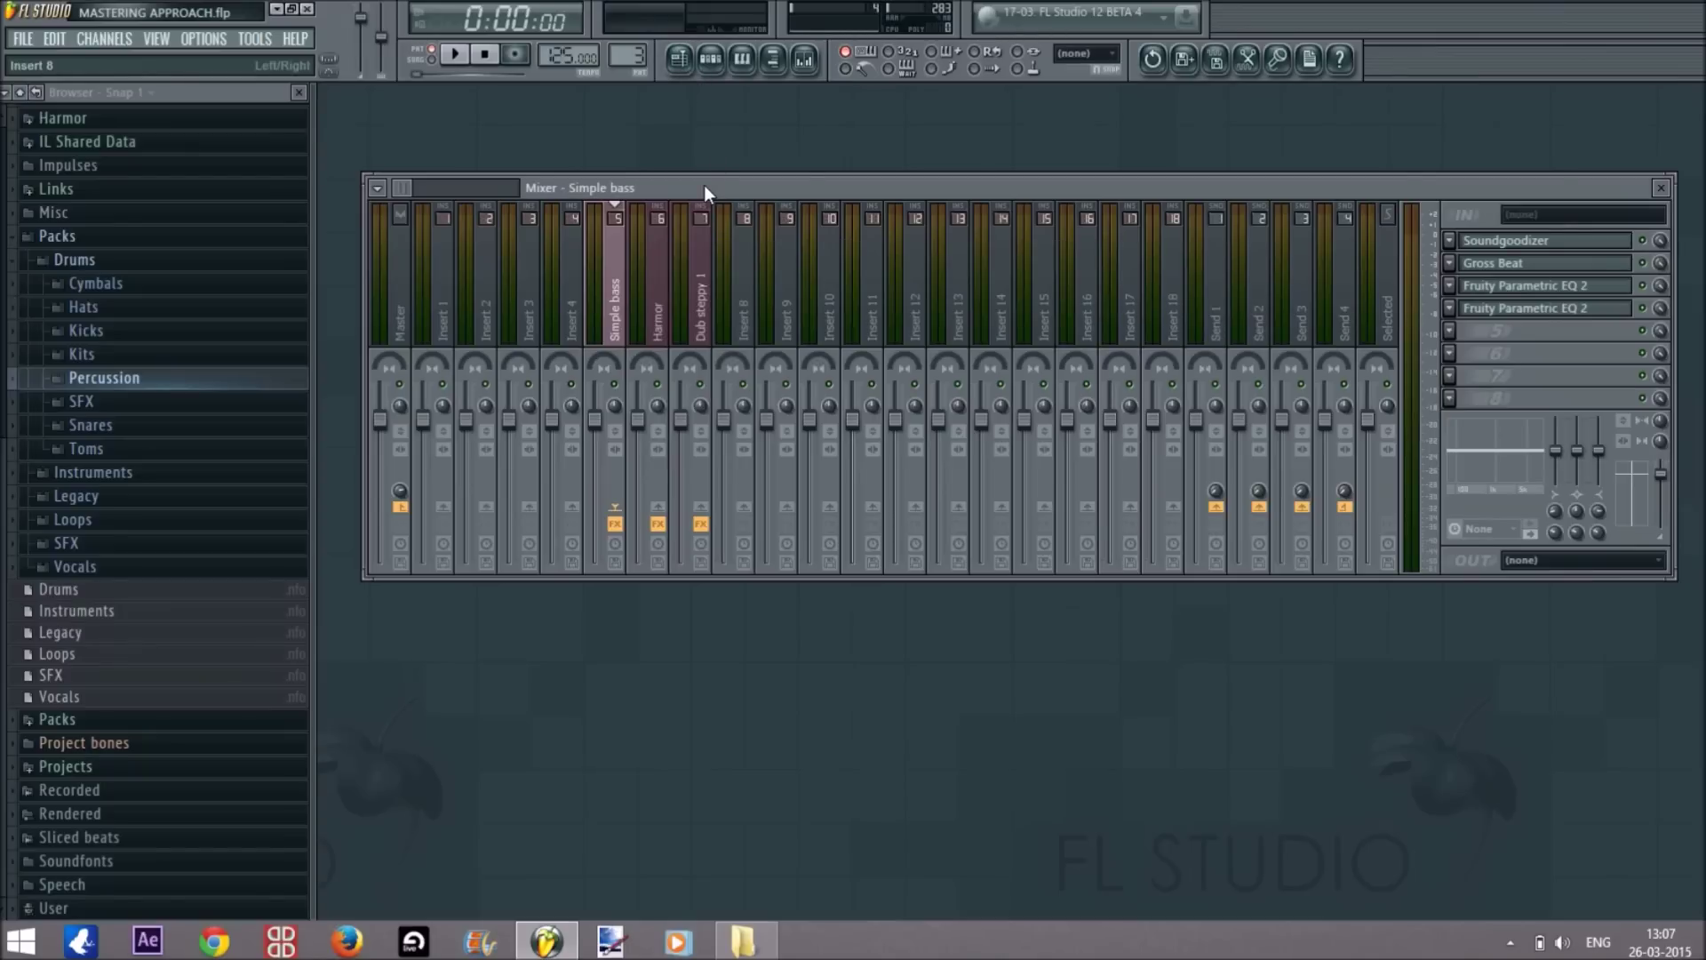
# Bring the step sequencer back into view and close the mixer.
pyautogui.click(681, 59)
pyautogui.click(710, 60)
pyautogui.click(684, 59)
pyautogui.click(691, 67)
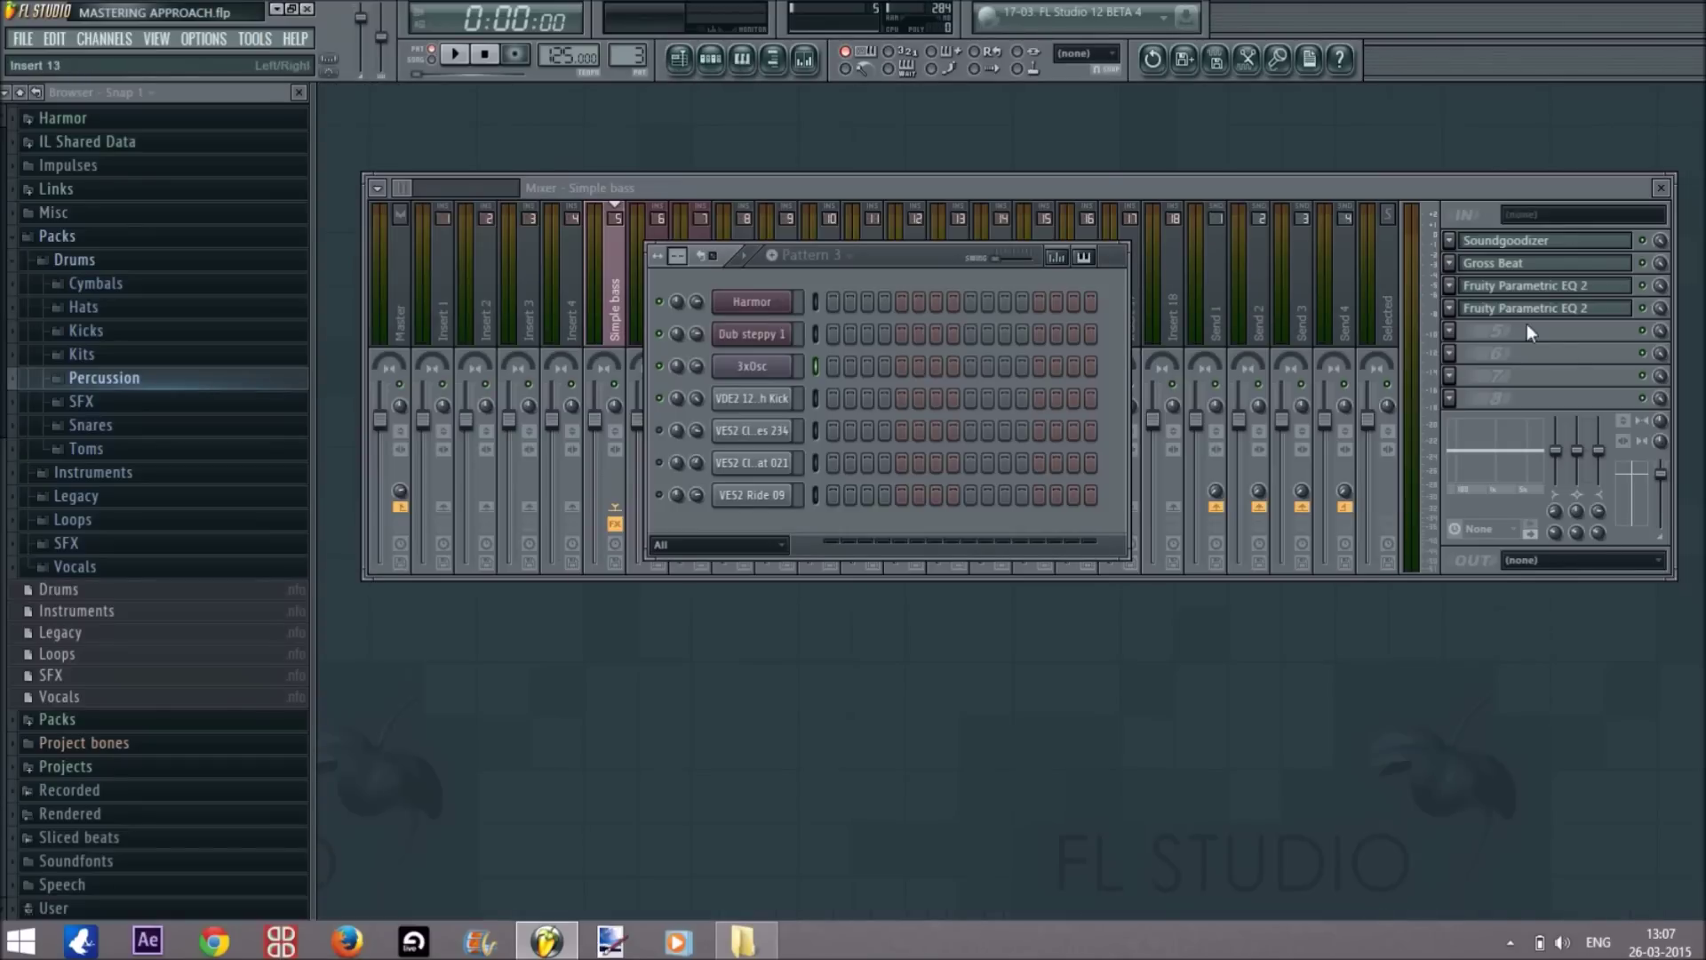
pyautogui.click(1661, 188)
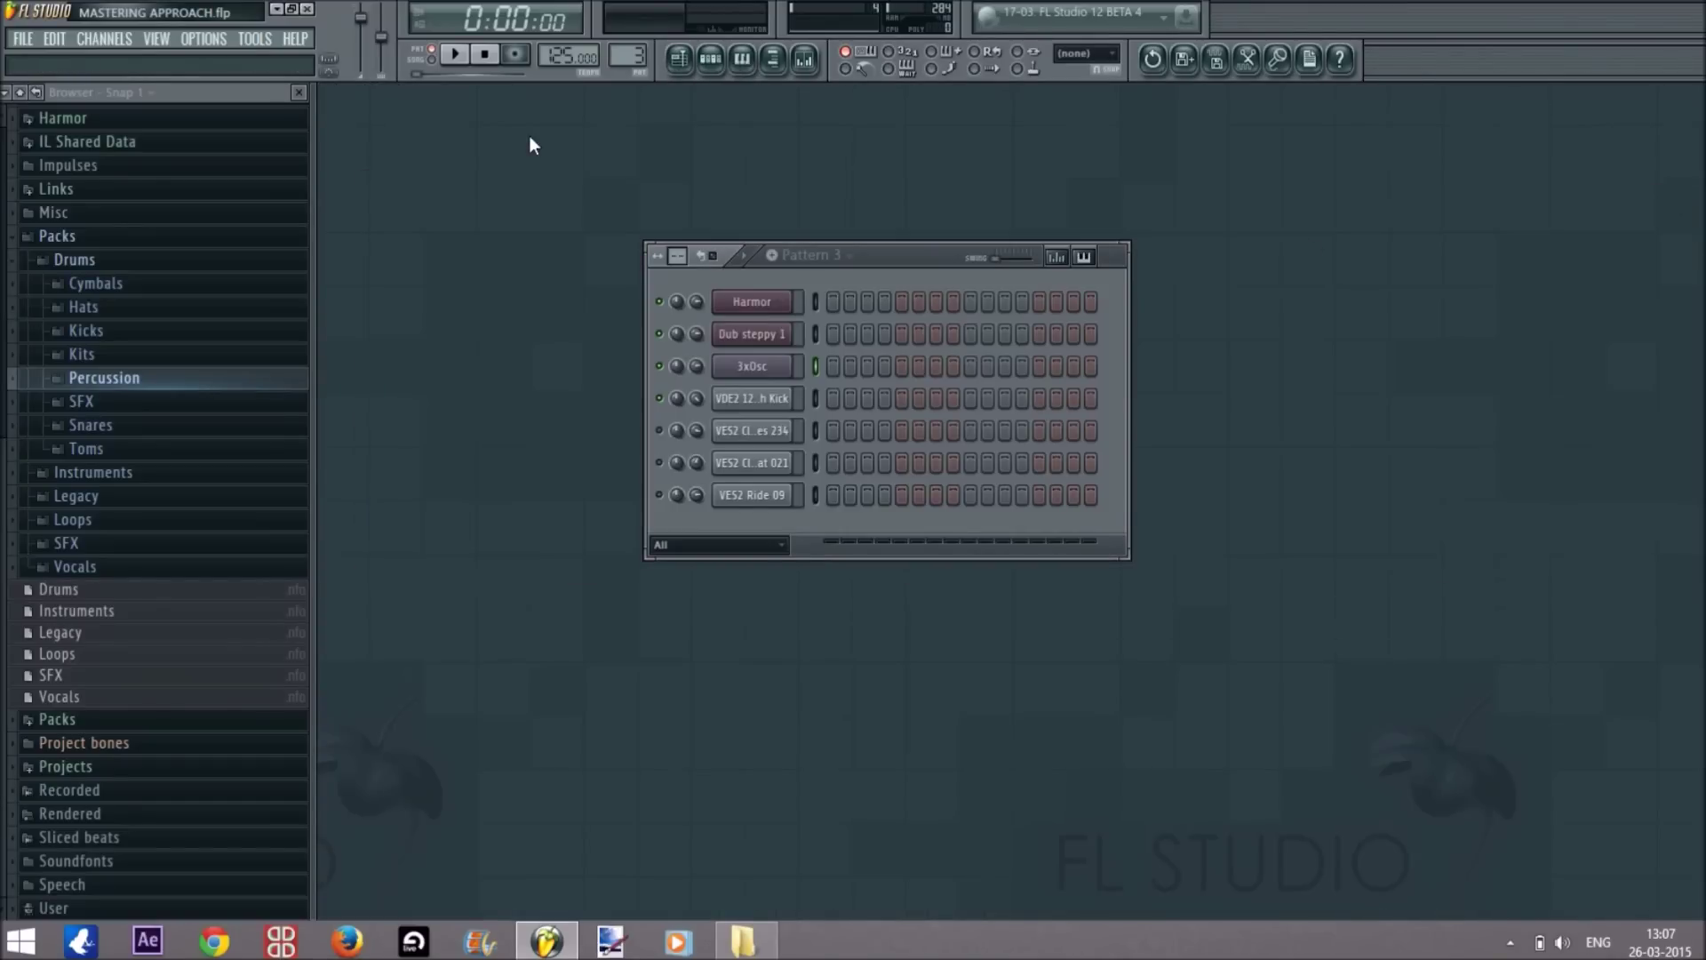
# Move the step sequencer slightly and display it over the opened playlist.
pyautogui.moveTo(908, 258); pyautogui.dragTo(971, 290)
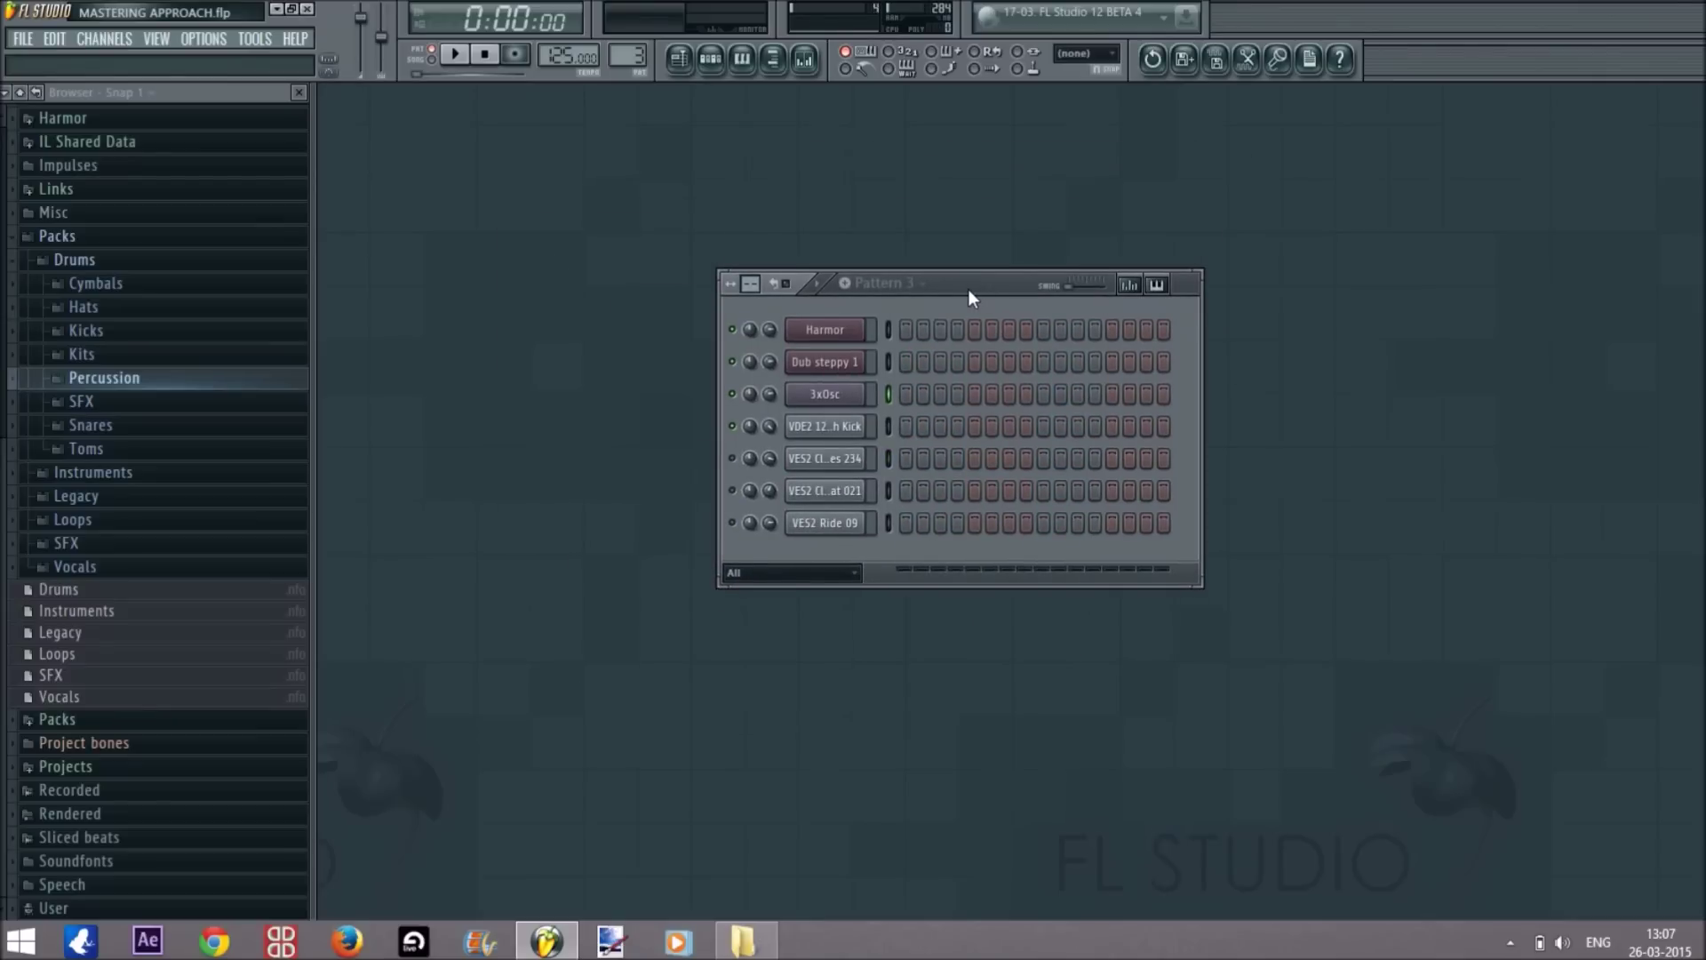
pyautogui.moveTo(967, 290); pyautogui.dragTo(930, 275)
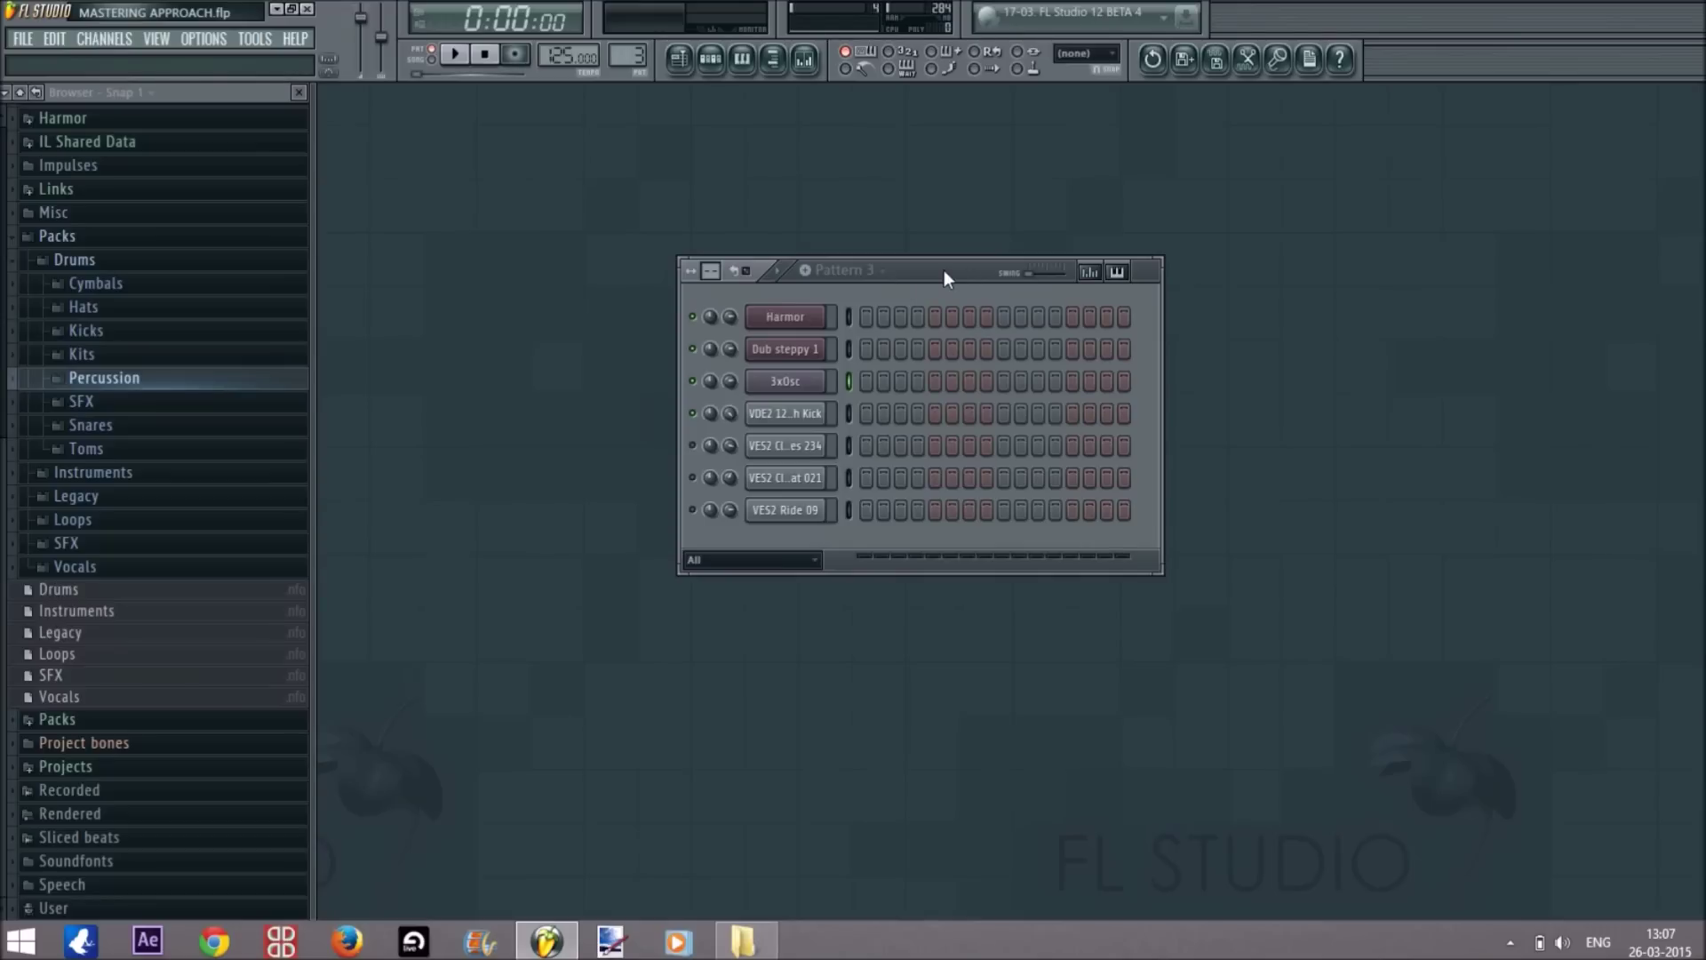
pyautogui.click(682, 66)
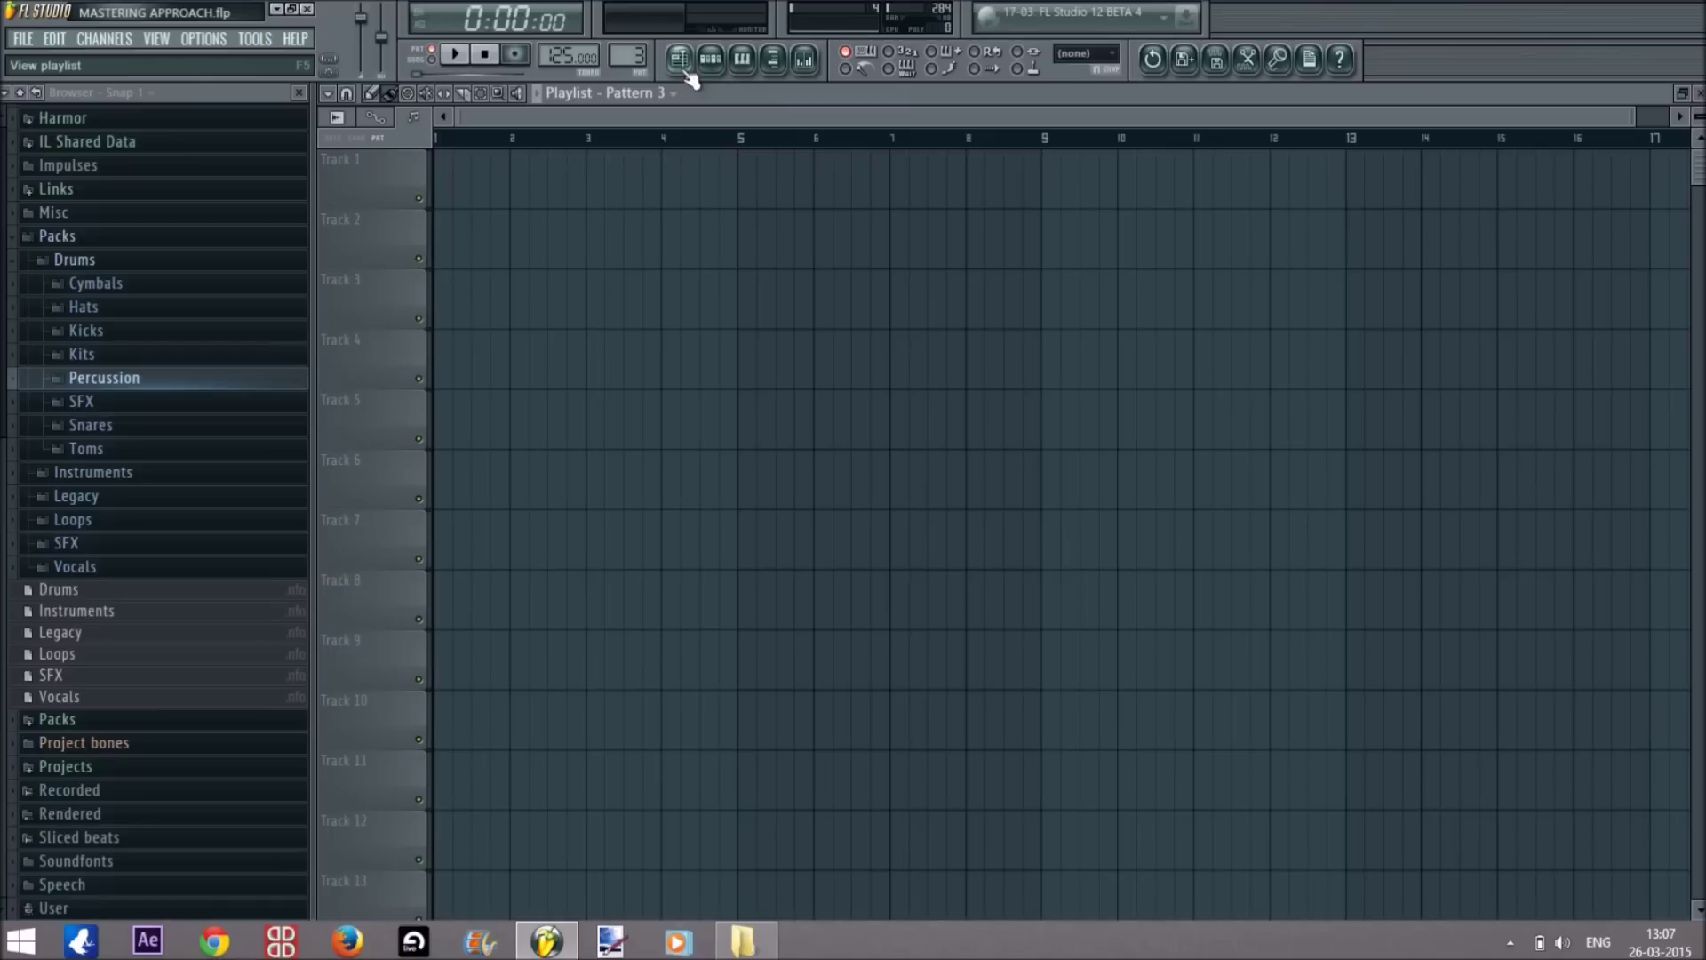
pyautogui.click(711, 58)
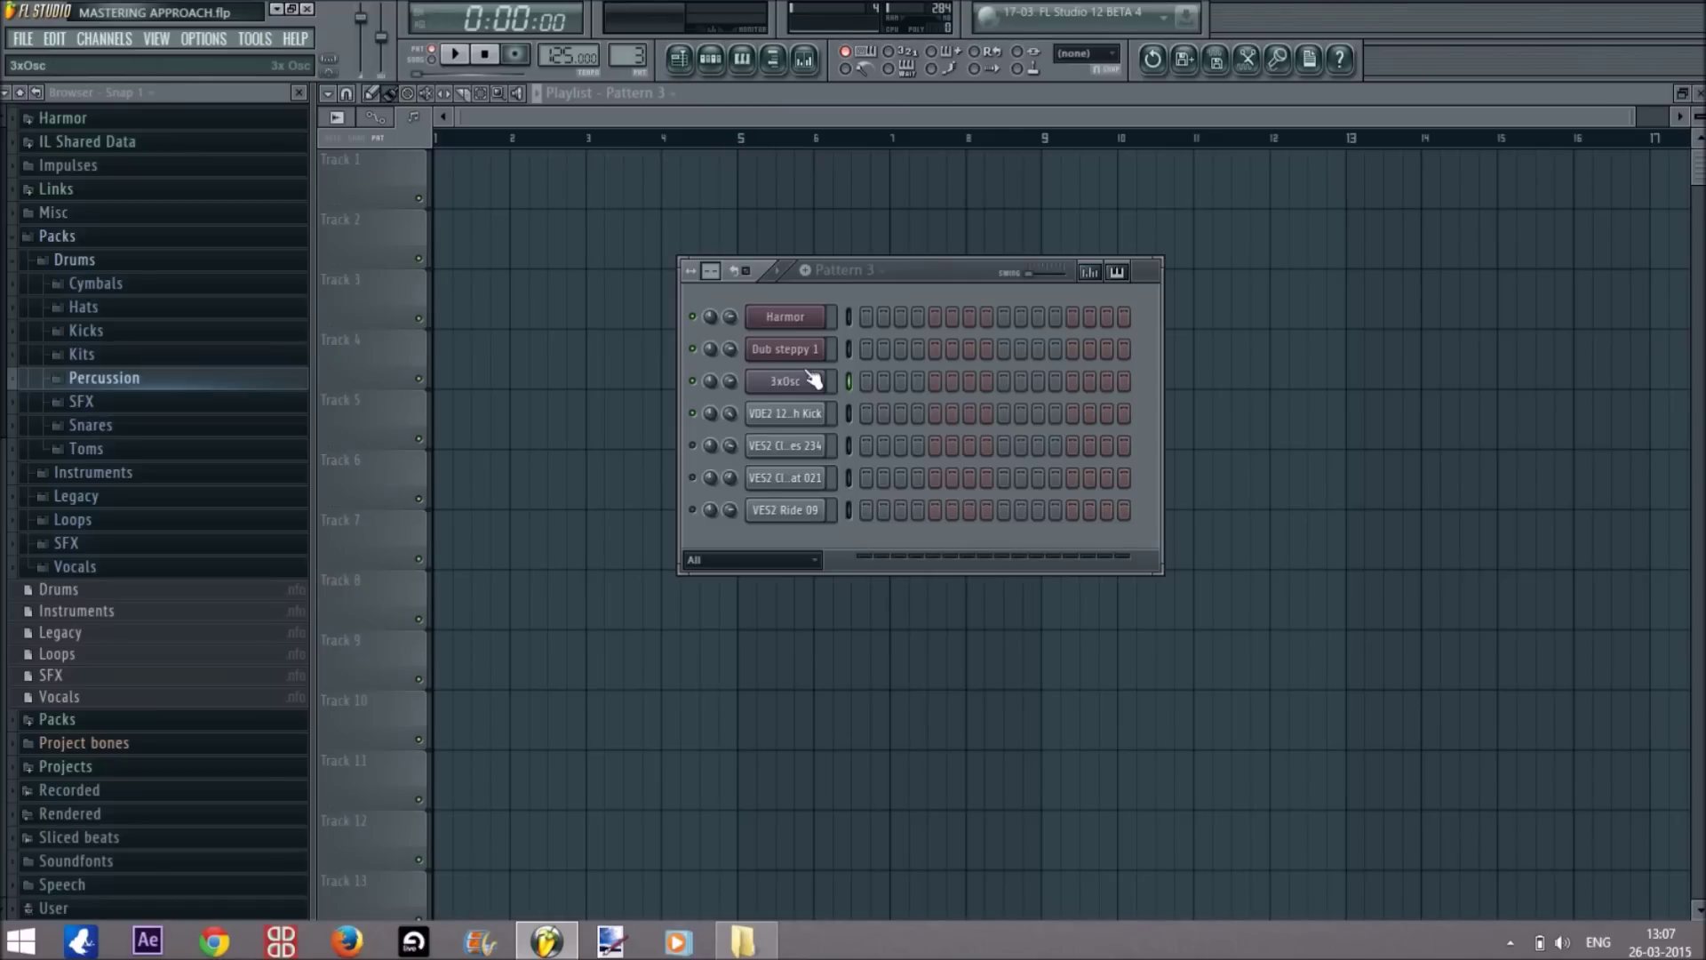
# Select the VDE2 128BPM Swedish Kick channel and preview the Filtered Kick sample from the Kicks folder.
pyautogui.rightClick(812, 412)
pyautogui.click(84, 330)
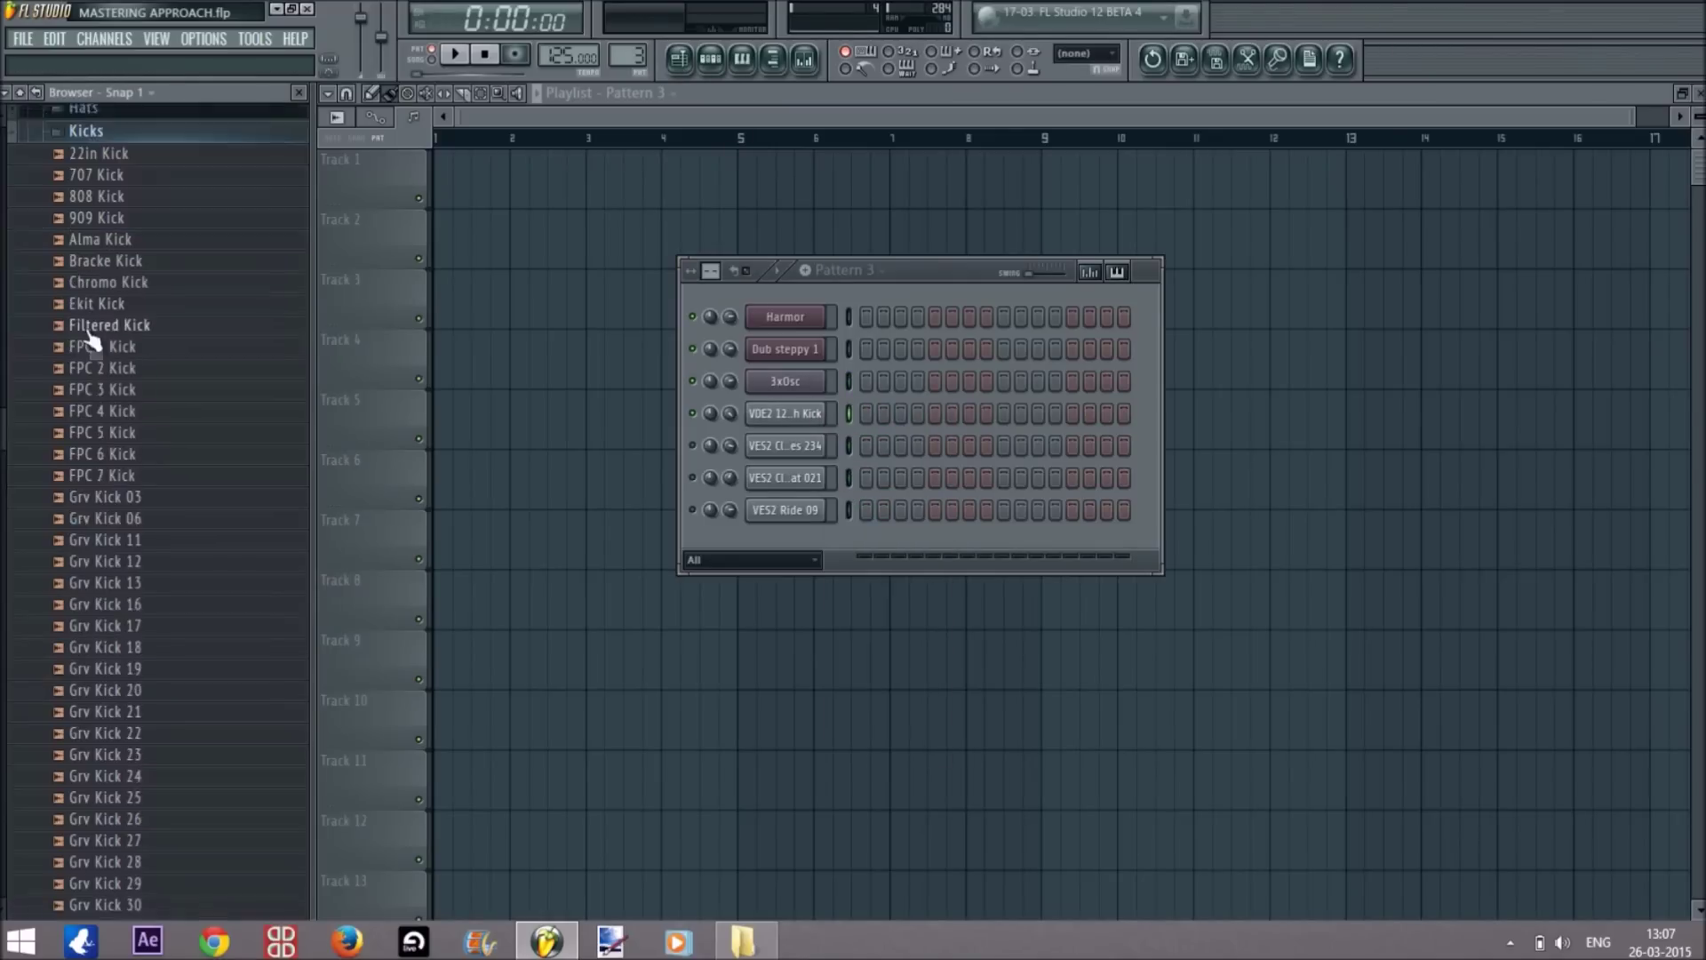
pyautogui.moveTo(125, 313); pyautogui.dragTo(282, 297)
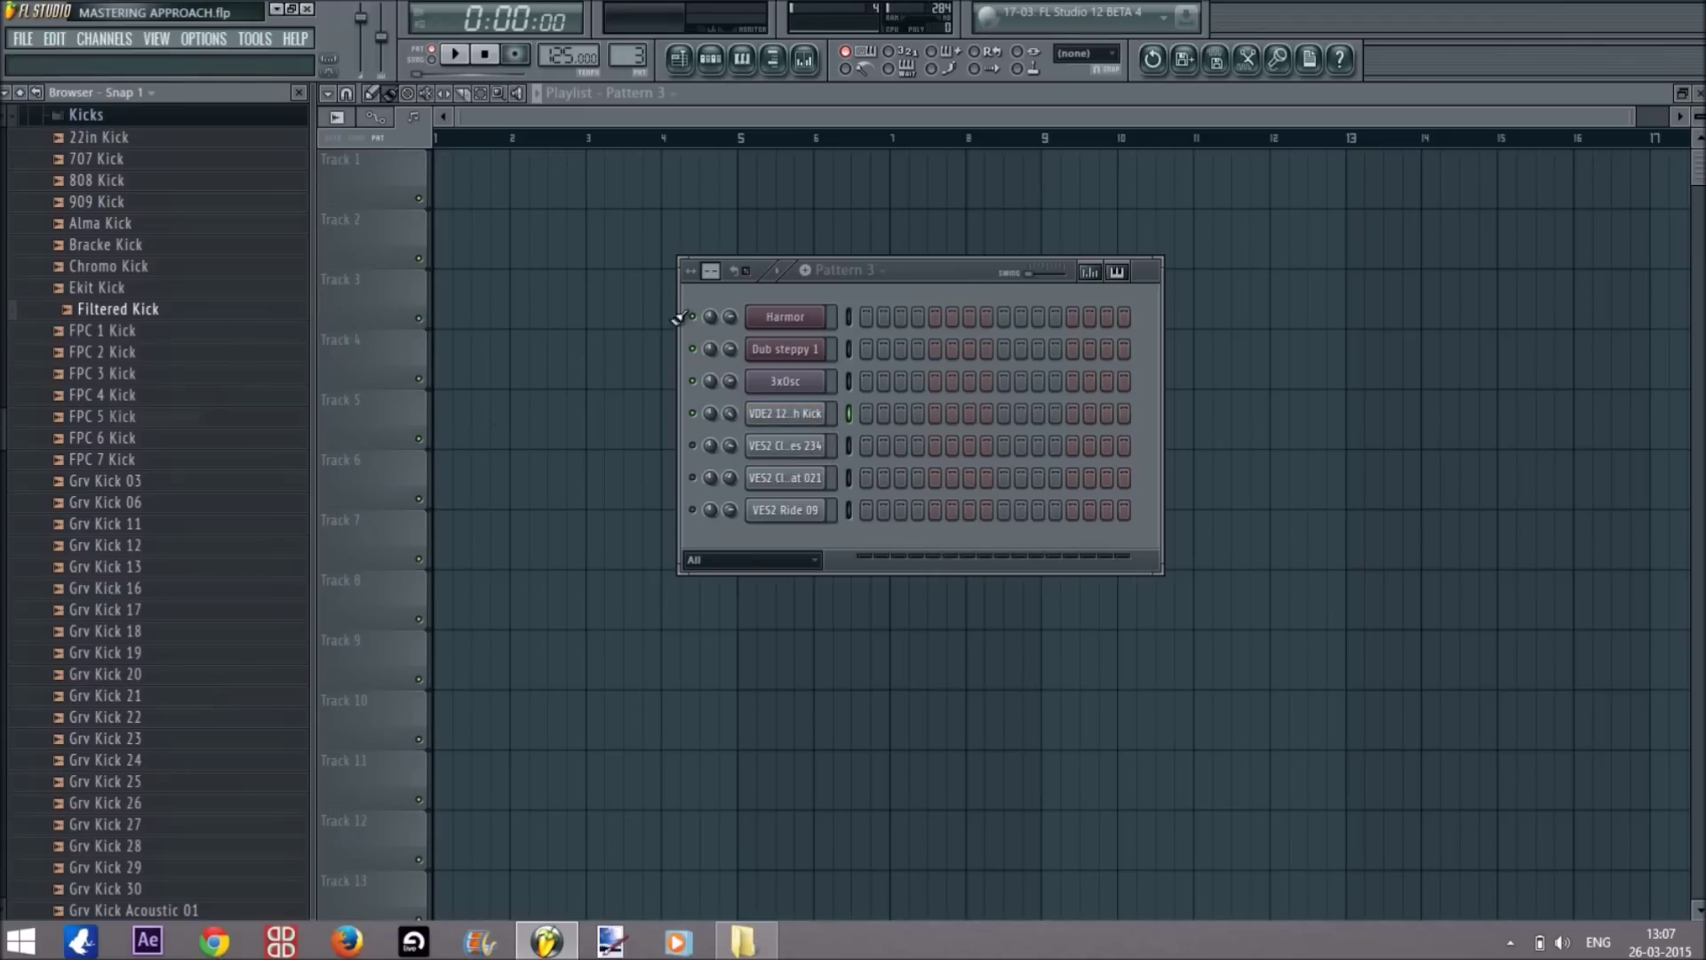
# Paint steps 1–5 and 7–9 on the VDE2 128BPM Swedish Kick channel in Pattern 3.
pyautogui.rightClick(811, 415)
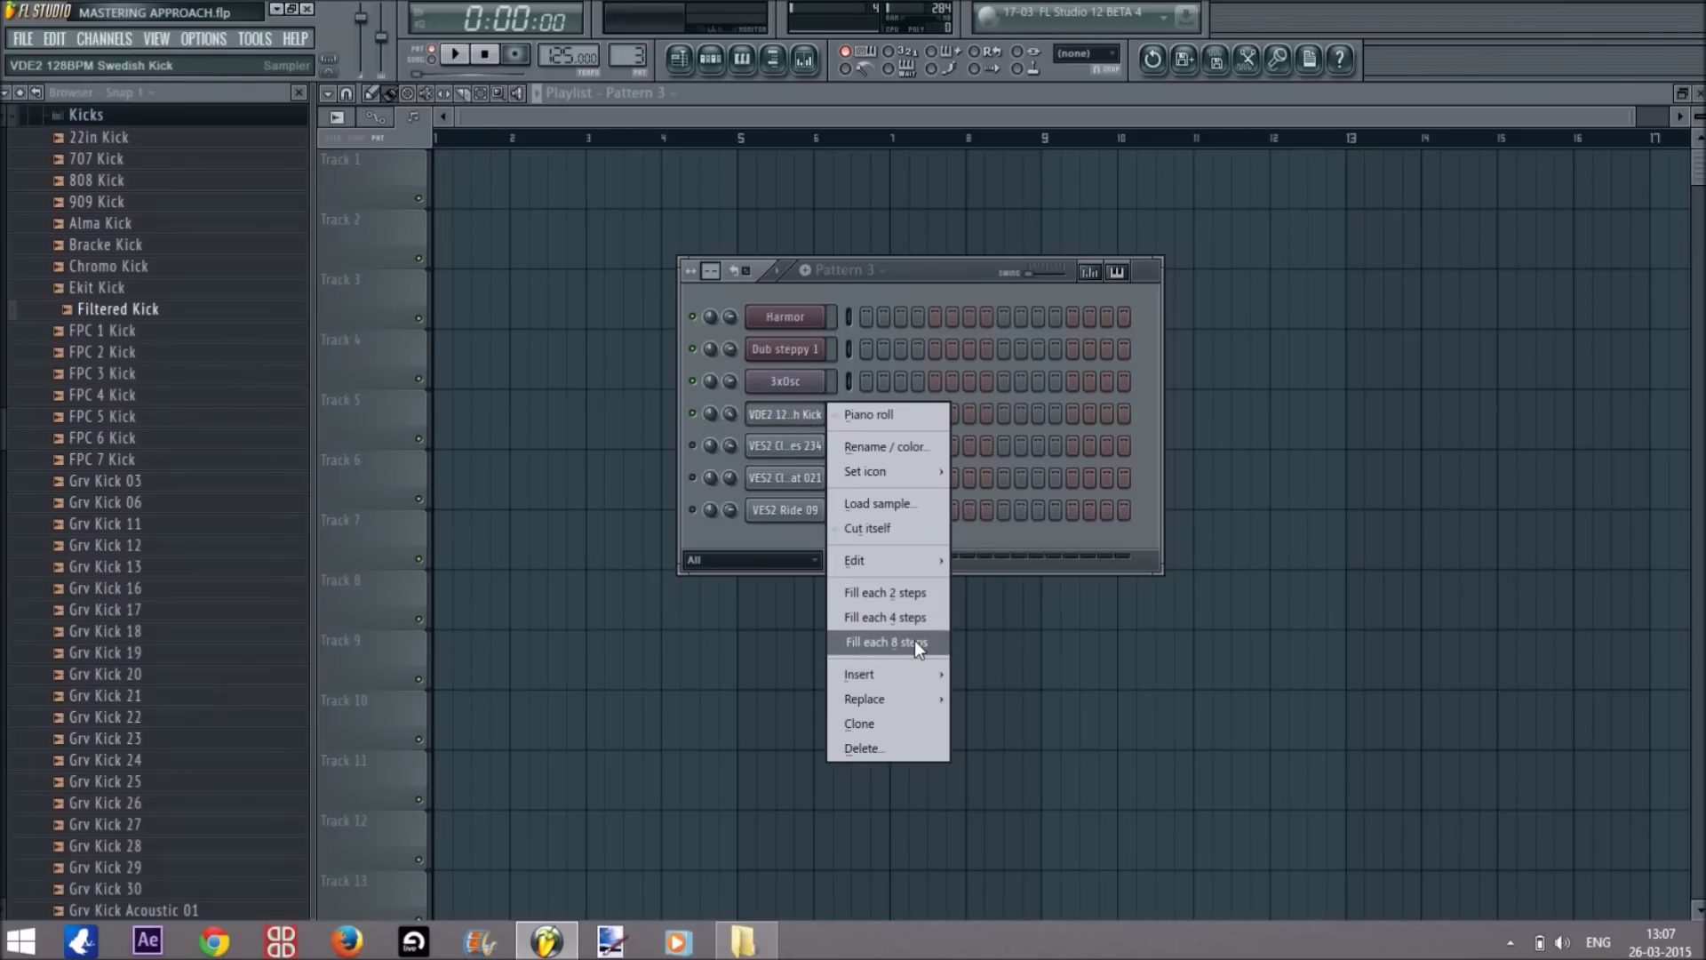
pyautogui.click(926, 318)
pyautogui.moveTo(868, 418); pyautogui.dragTo(1110, 418)
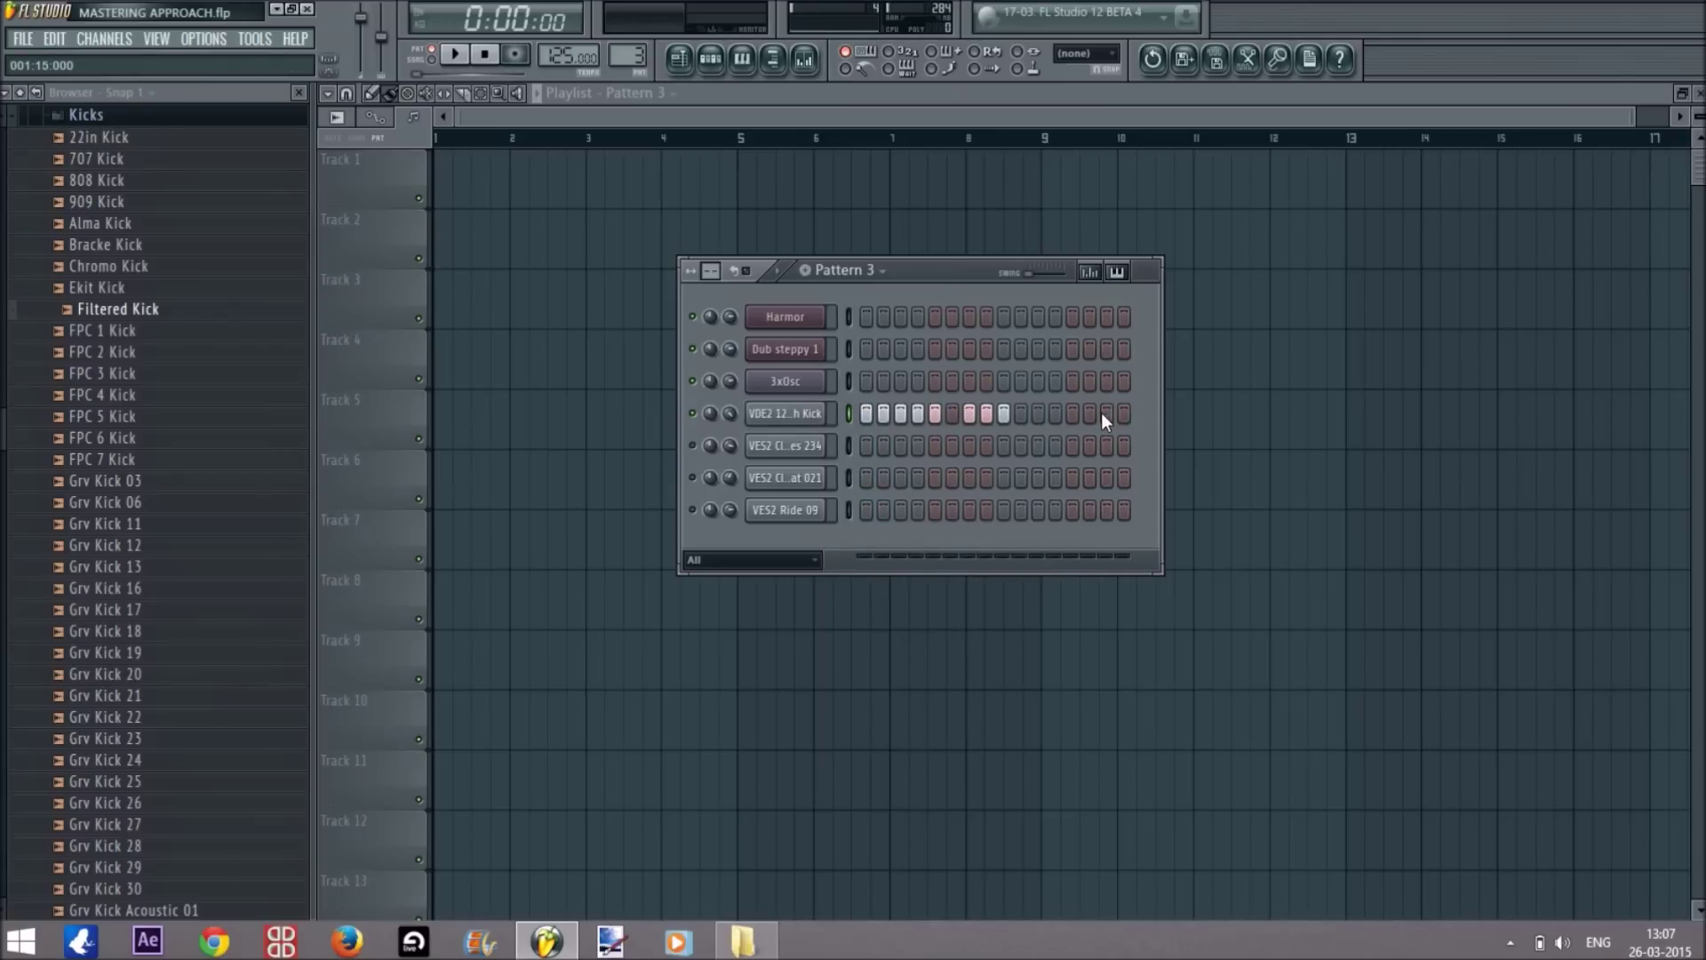
# Fill every 4 steps on the VDE2 128BPM Swedish Kick channel in Pattern 3 and hide the step sequencer.
pyautogui.rightClick(825, 410)
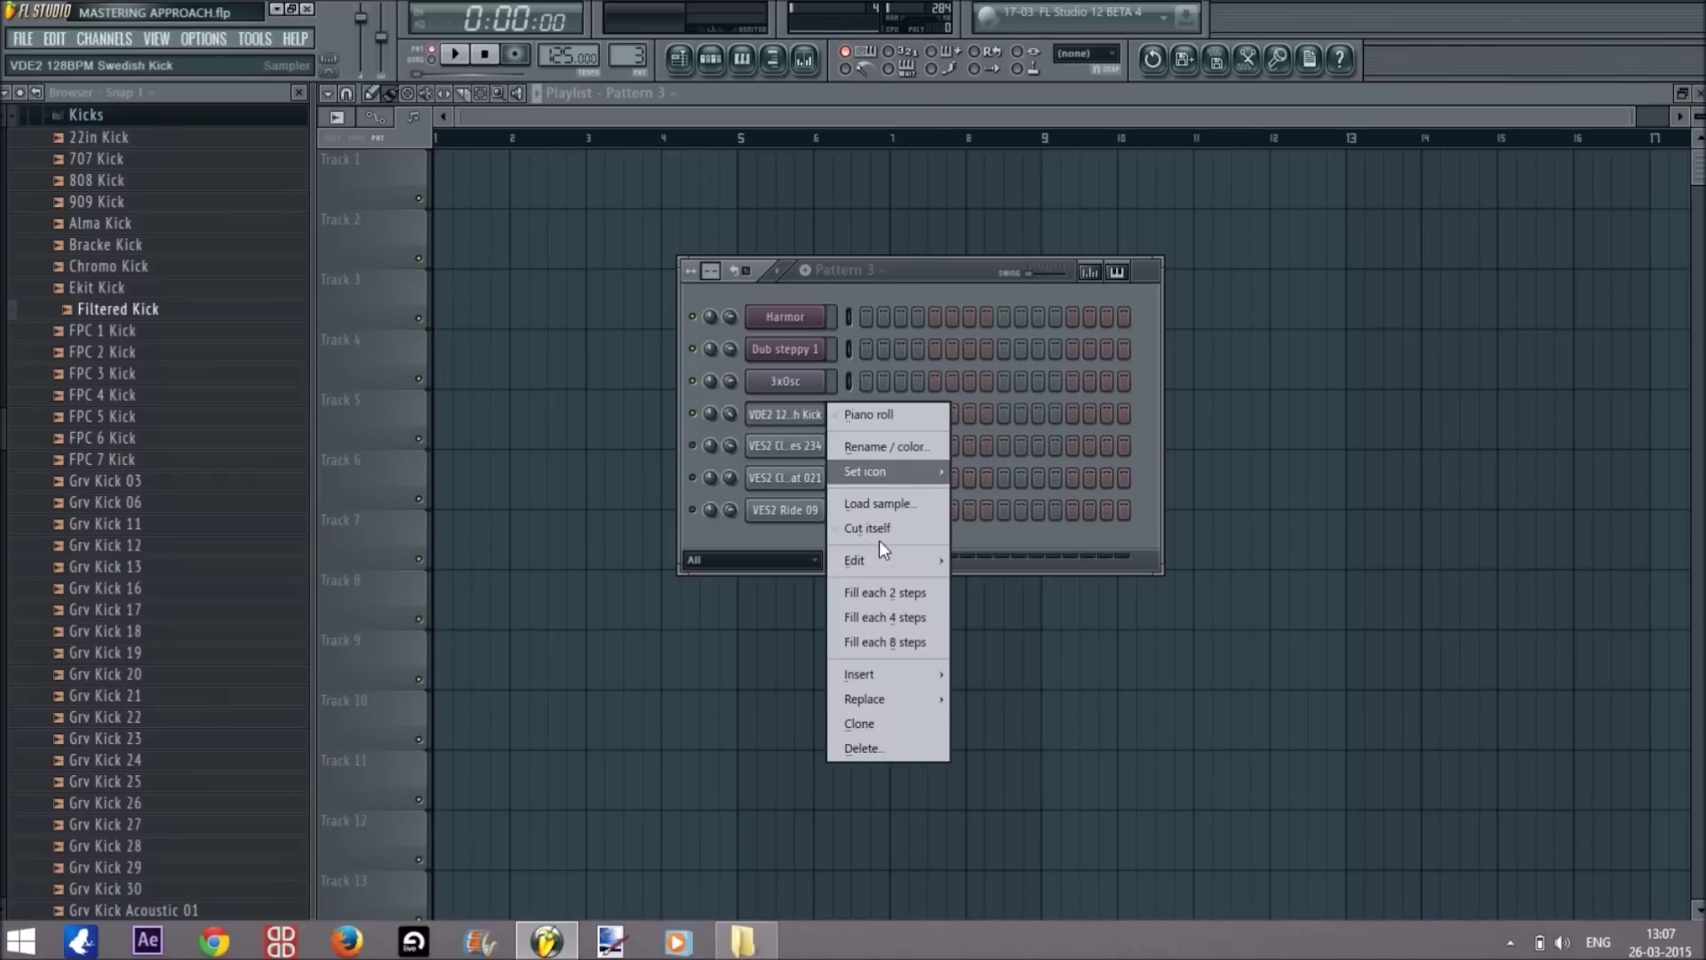
pyautogui.click(889, 616)
pyautogui.press('F6')
# Paint Pattern 3 clips on Track 1 of the playlist from bar 1 through bar 8.
pyautogui.moveTo(536, 213)
pyautogui.mouseDown()
pyautogui.moveTo(1481, 228)
pyautogui.moveTo(1074, 194)
pyautogui.mouseUp()
pyautogui.rightClick(1075, 195)
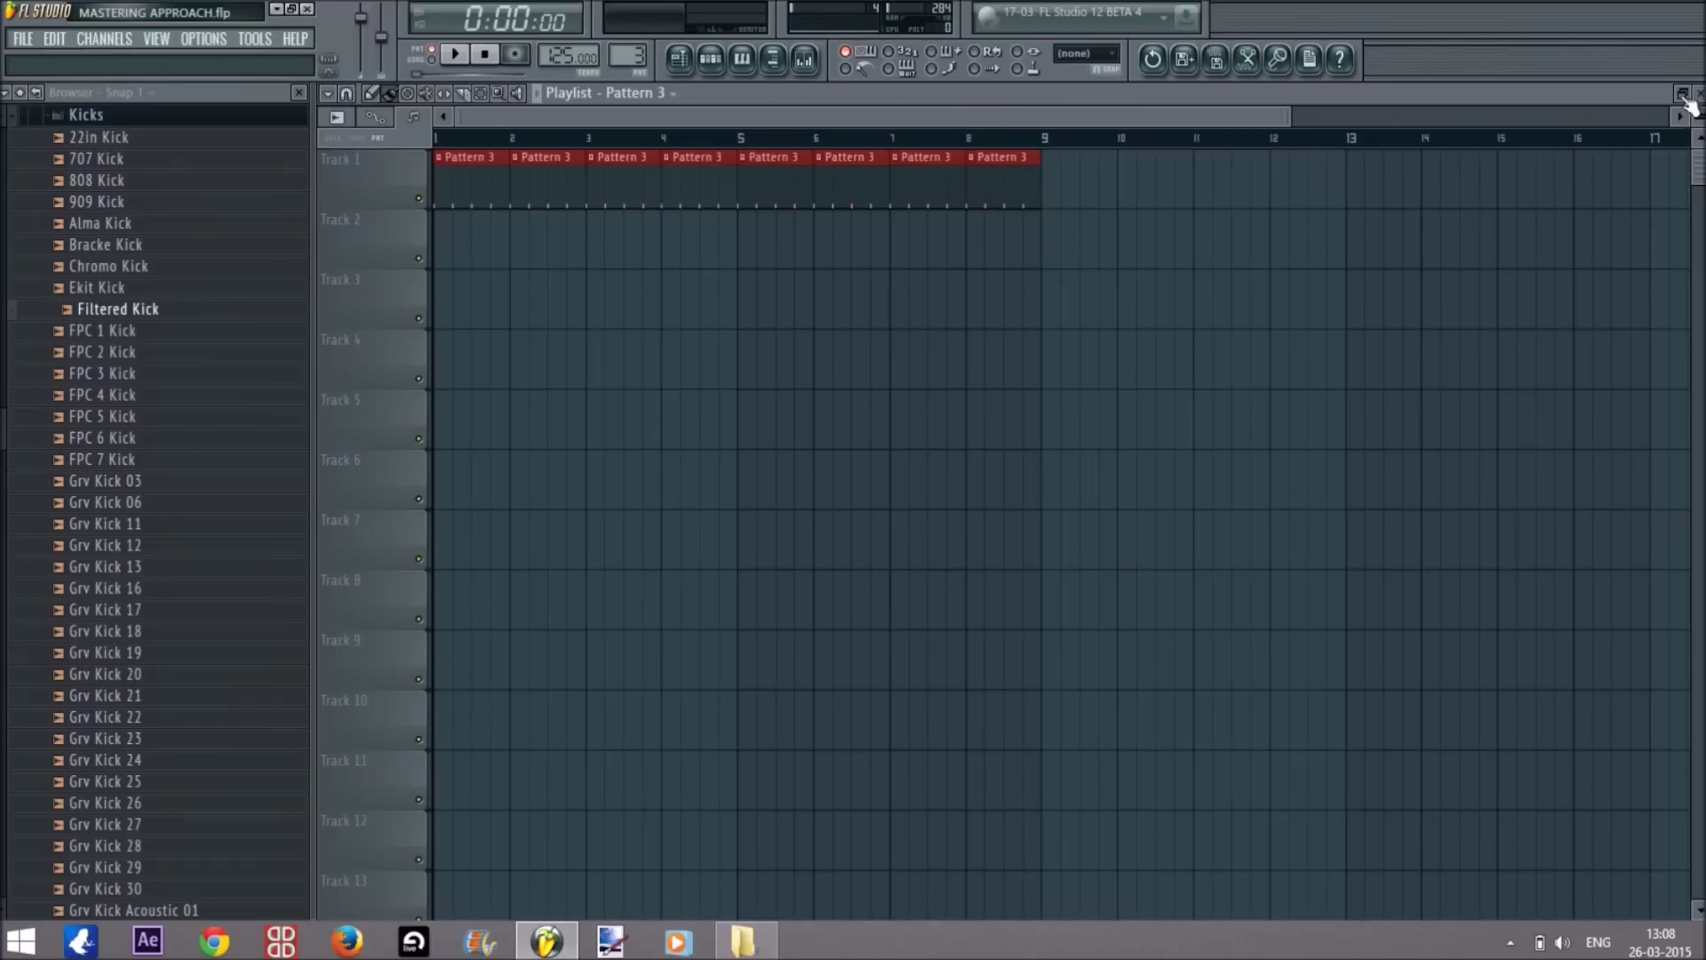
pyautogui.moveTo(1287, 114); pyautogui.dragTo(1440, 128)
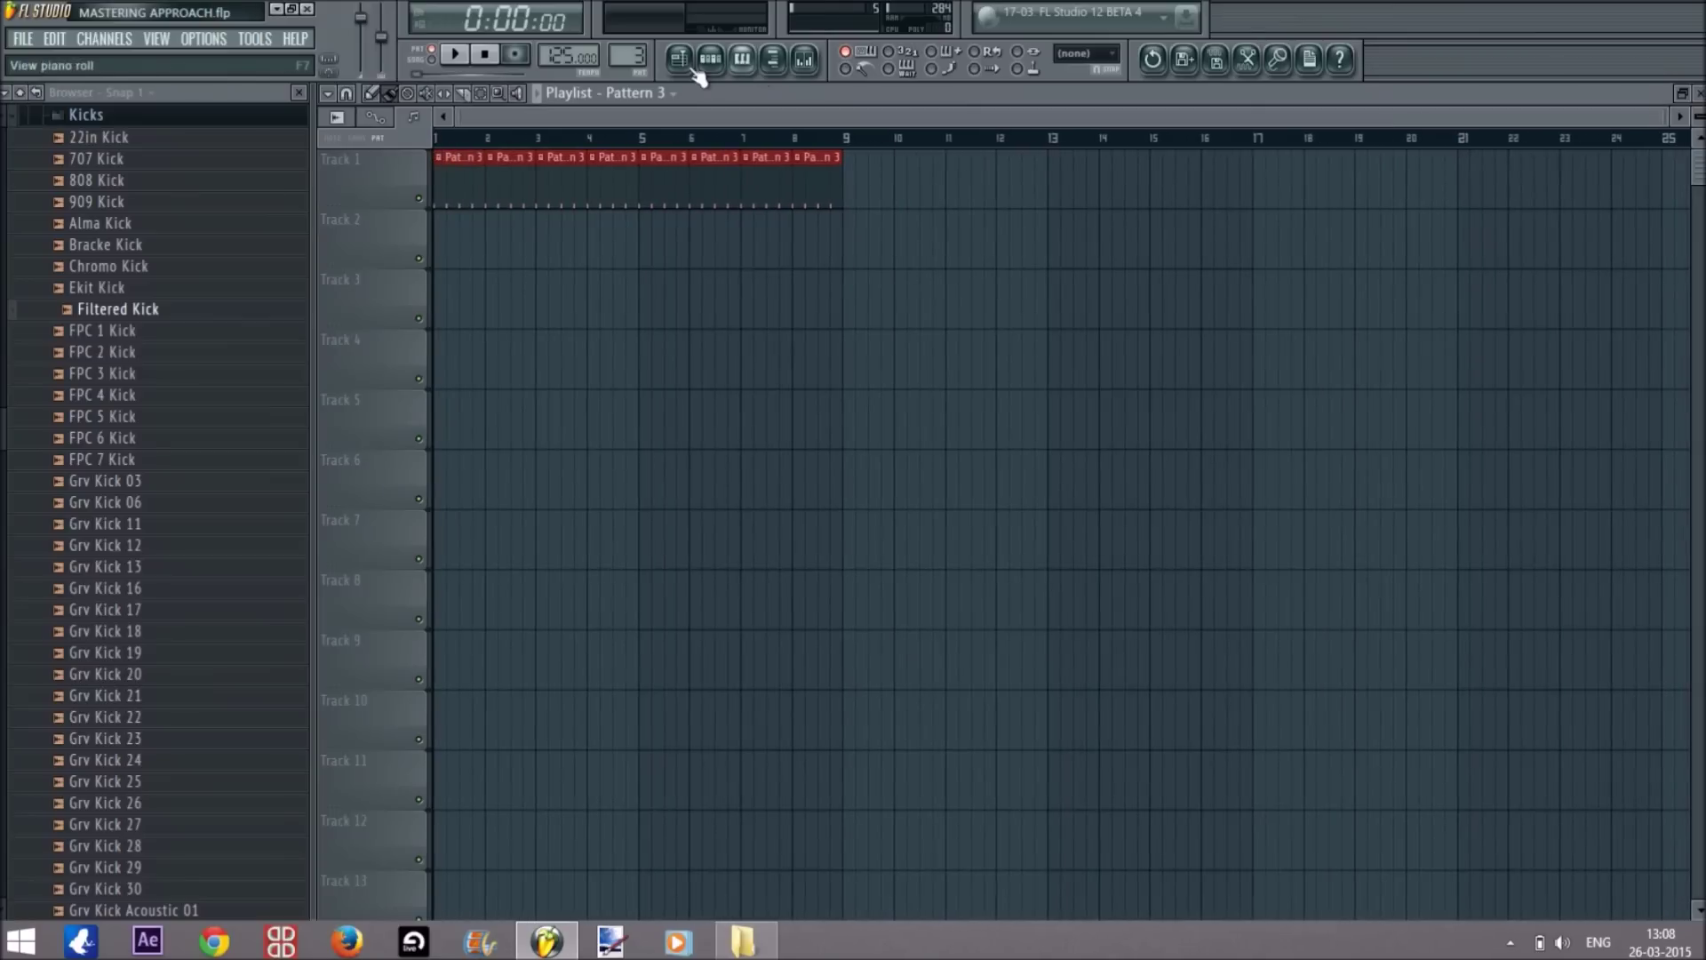
# Review the Pattern 3 kick steps in the step sequencer over the playlist, then return to the playlist alone.
pyautogui.click(709, 60)
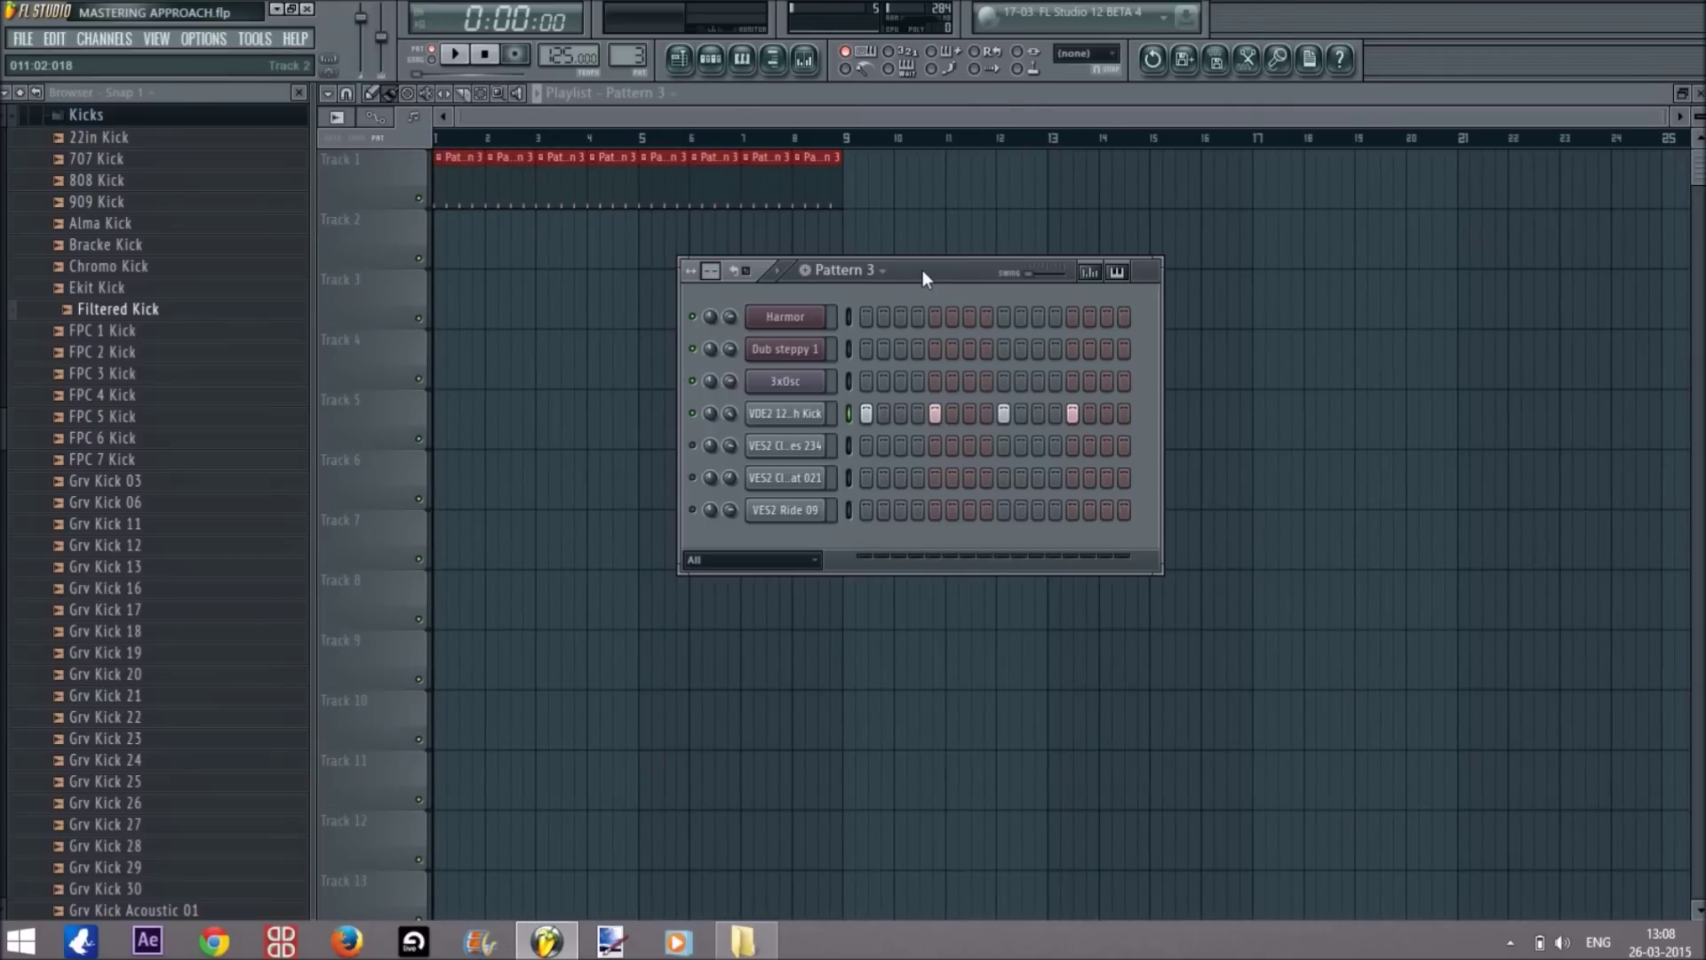
pyautogui.click(853, 112)
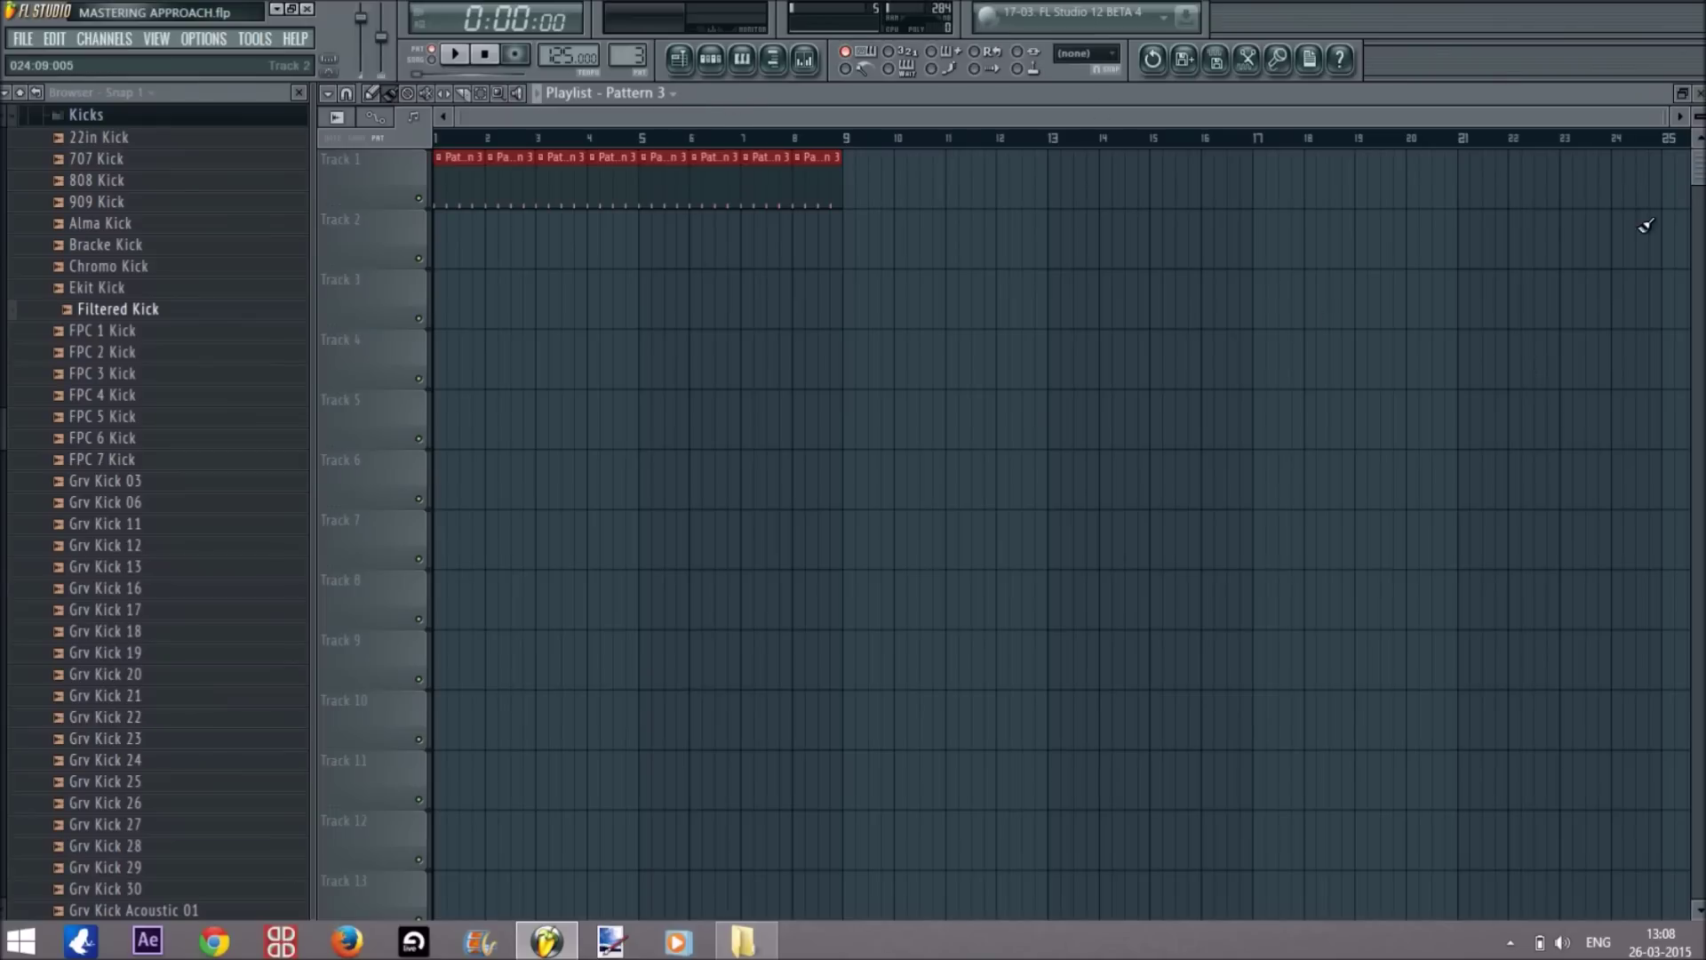
pyautogui.moveTo(1671, 114); pyautogui.dragTo(1457, 149)
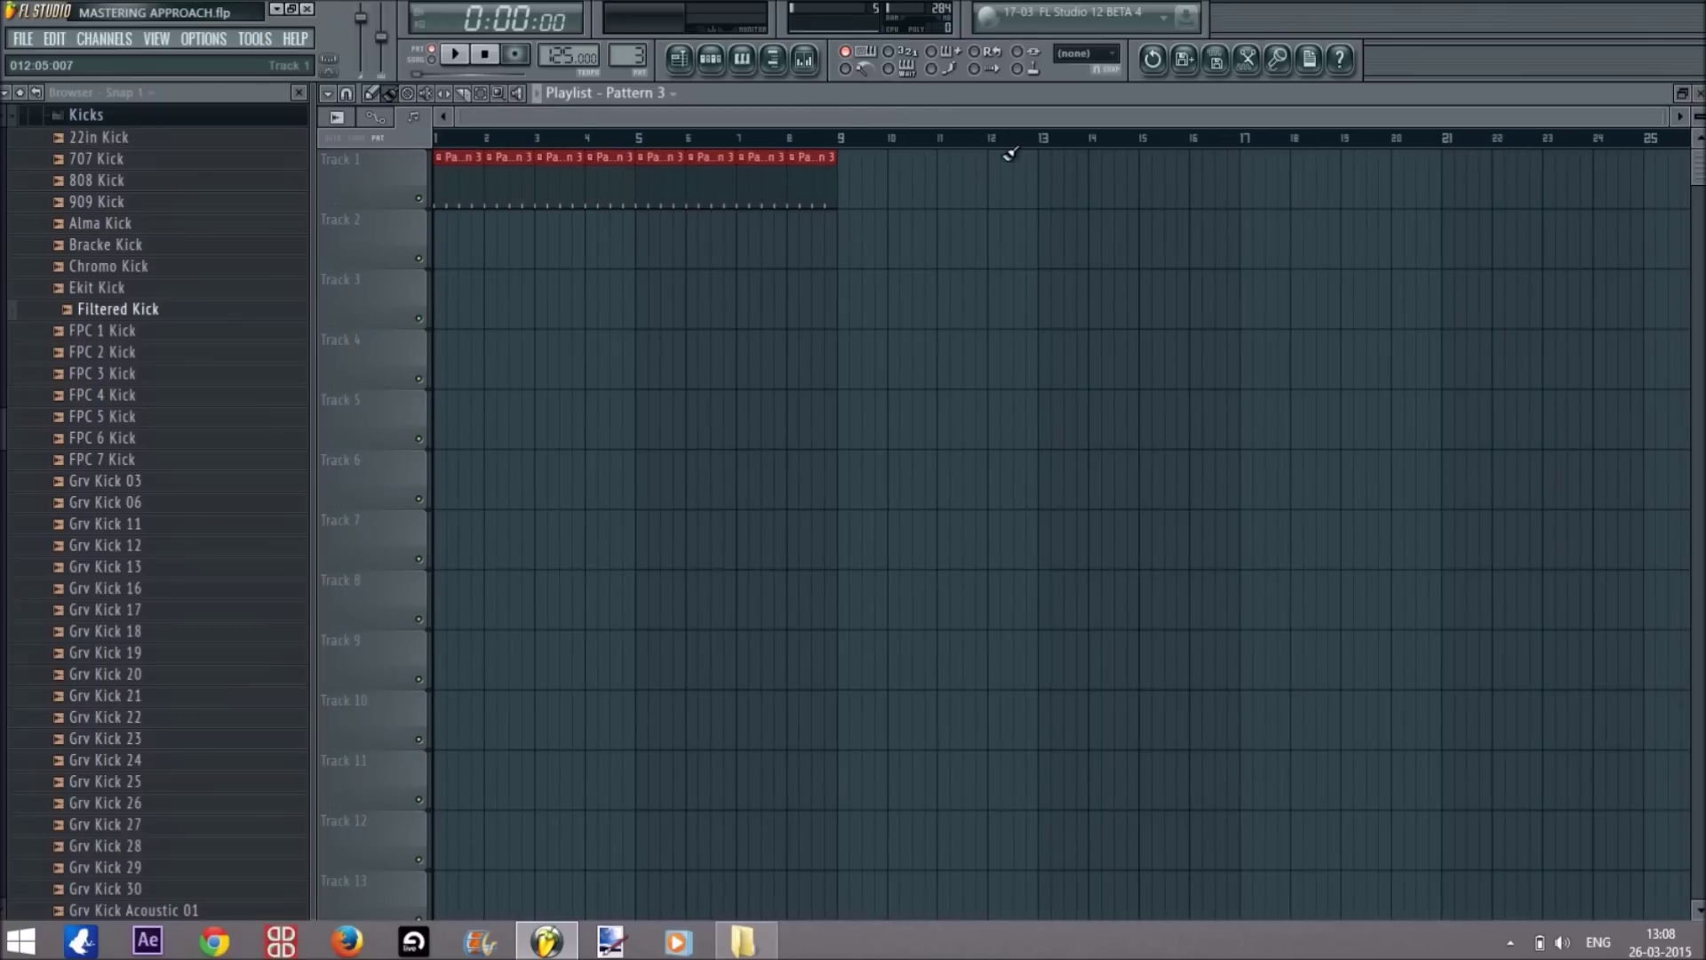
pyautogui.click(713, 60)
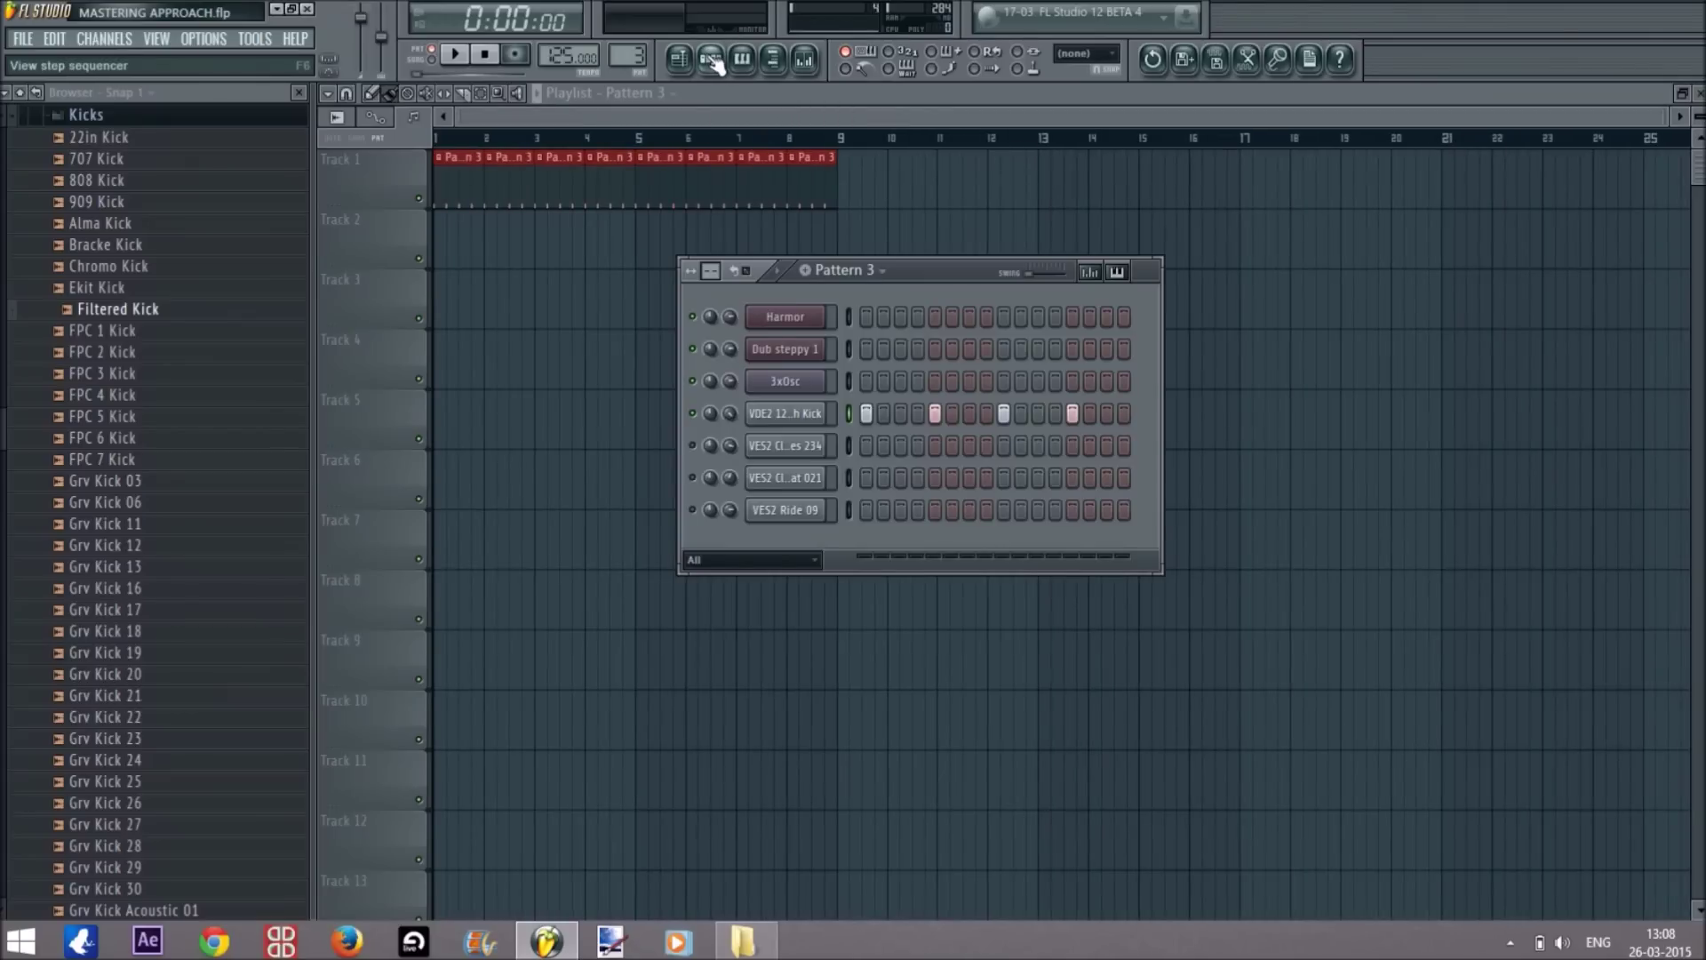
pyautogui.click(712, 60)
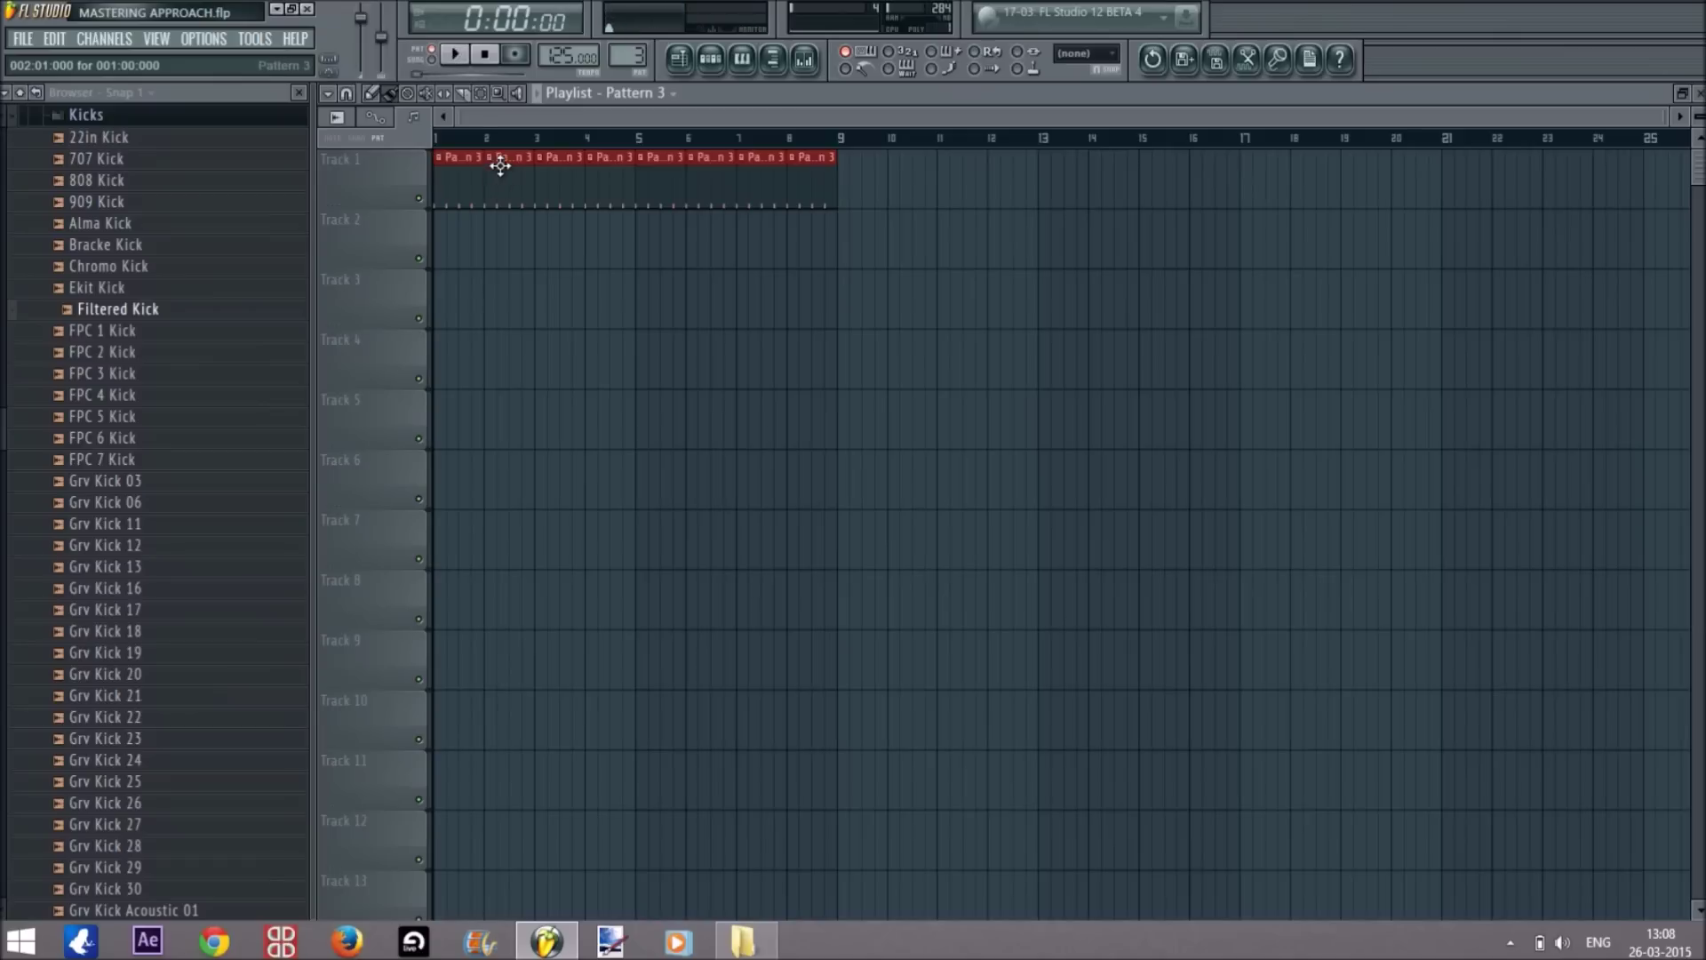
# Switch playback to song mode and play the Pattern 3 clips in the playlist from the start.
pyautogui.click(431, 59)
pyautogui.press('space')
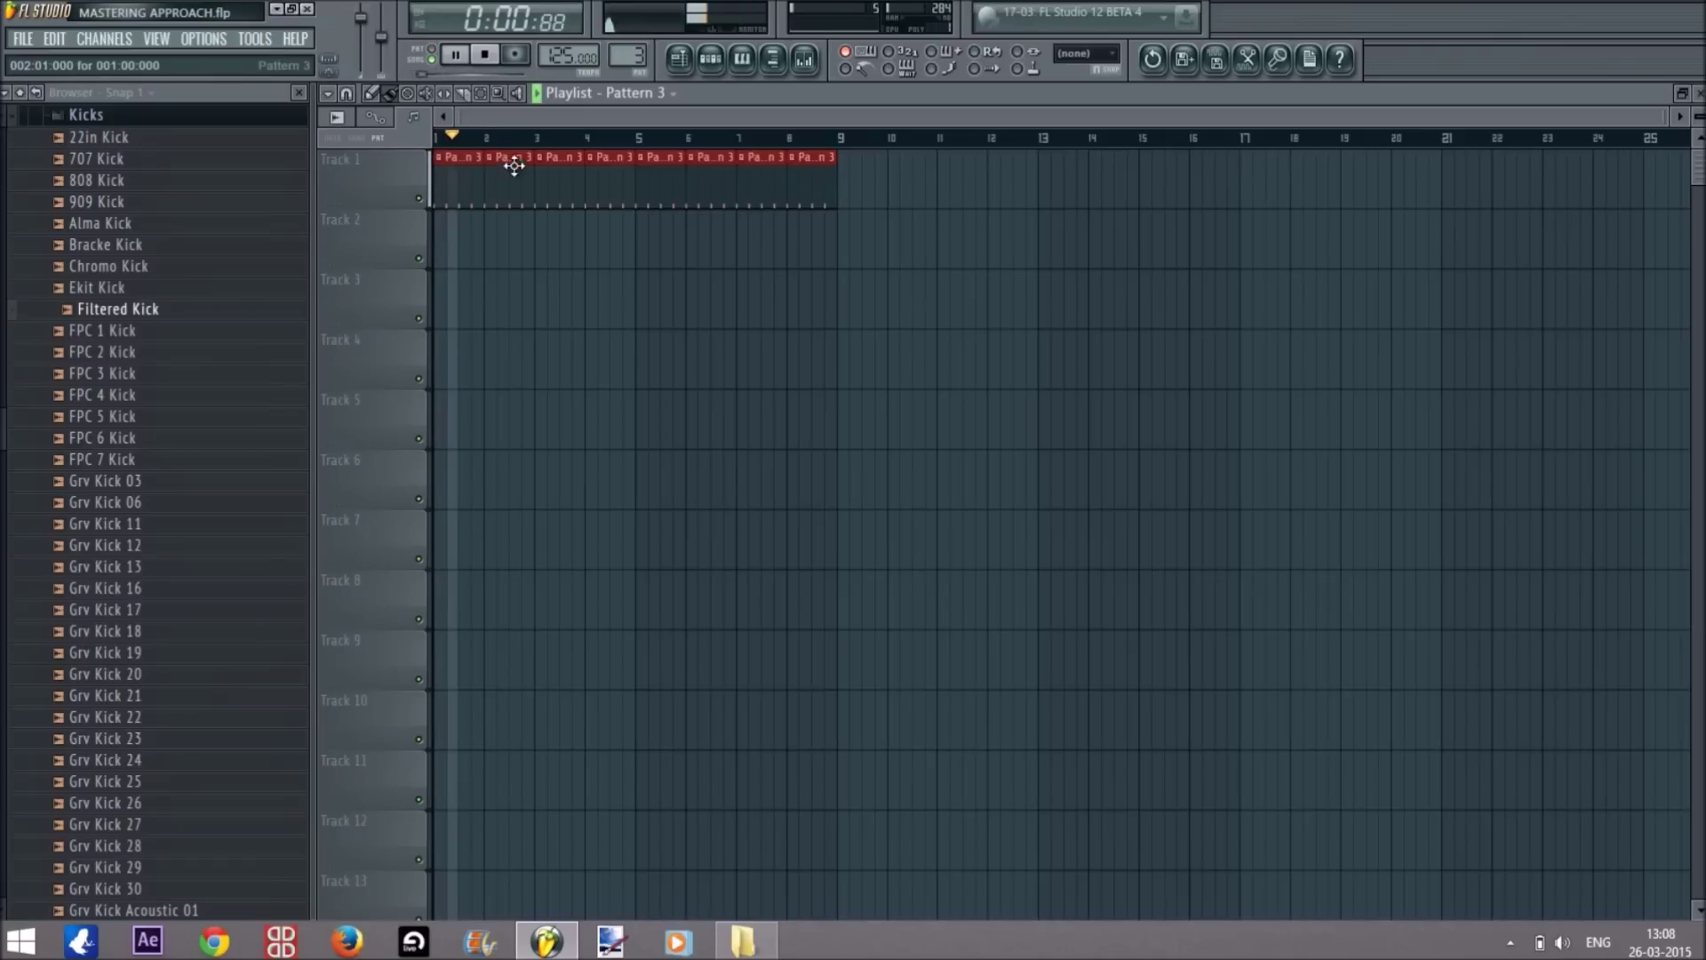
pyautogui.press('space')
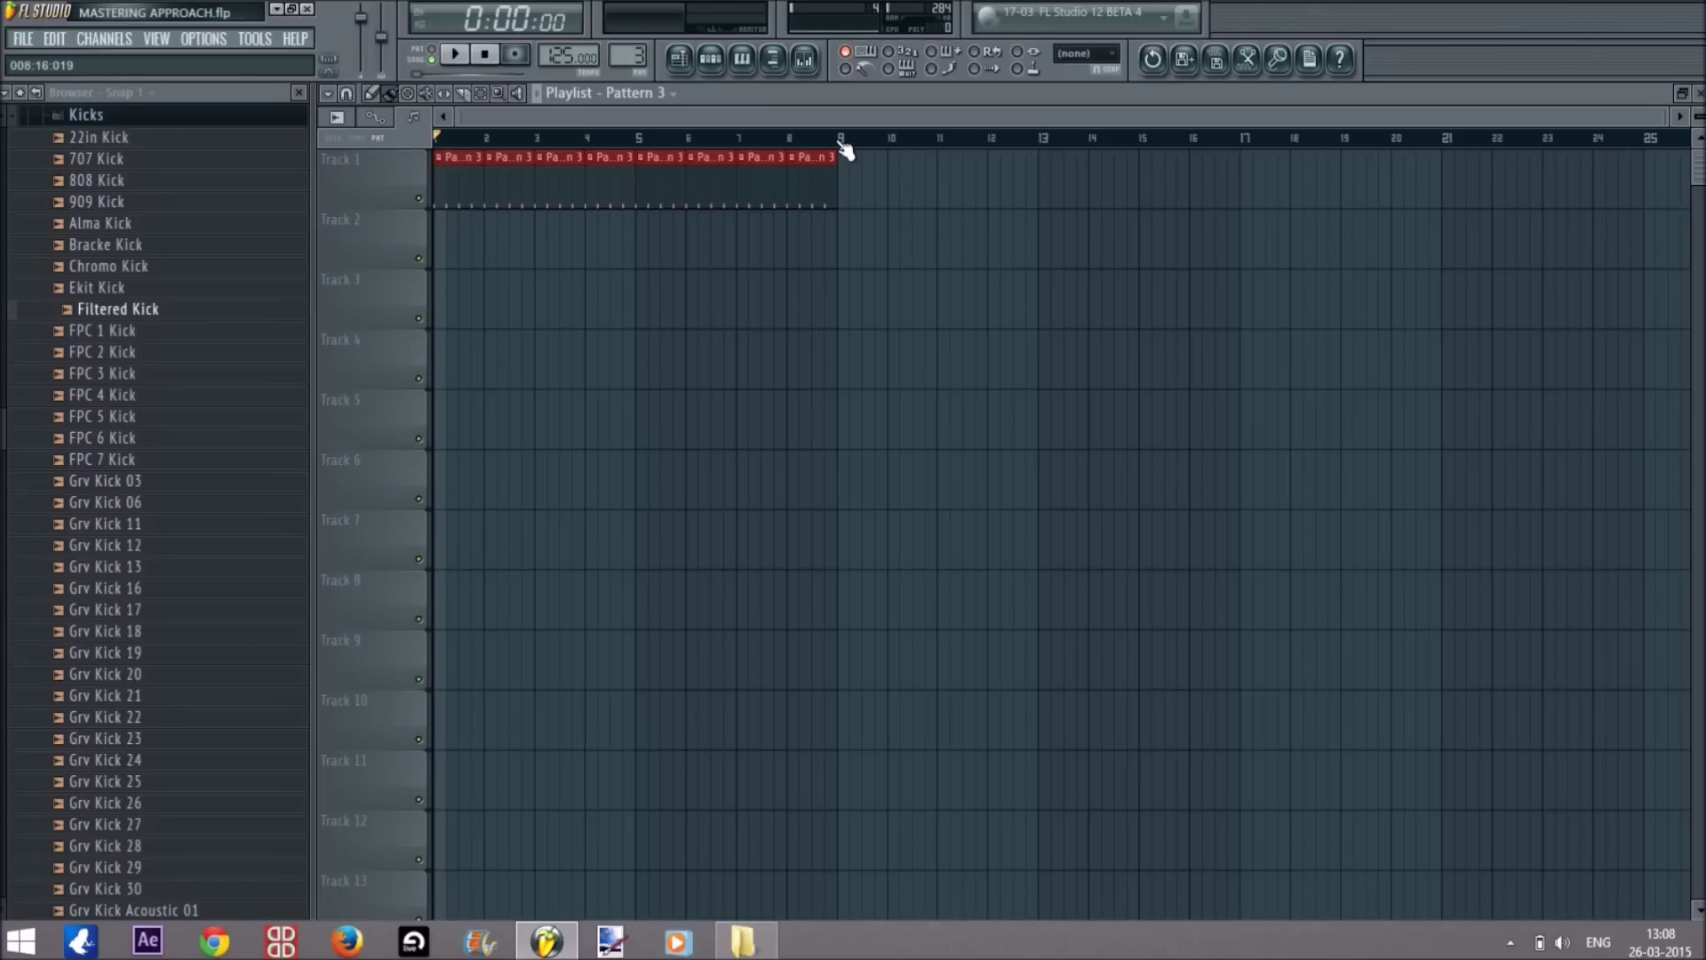
pyautogui.press('space')
# Try extra Pattern 3 clips on Track 1 past bar 9, check the song time near bar 9, and delete the extra clips.
pyautogui.moveTo(858, 177); pyautogui.dragTo(1093, 169)
pyautogui.click(840, 137)
pyautogui.press('space')
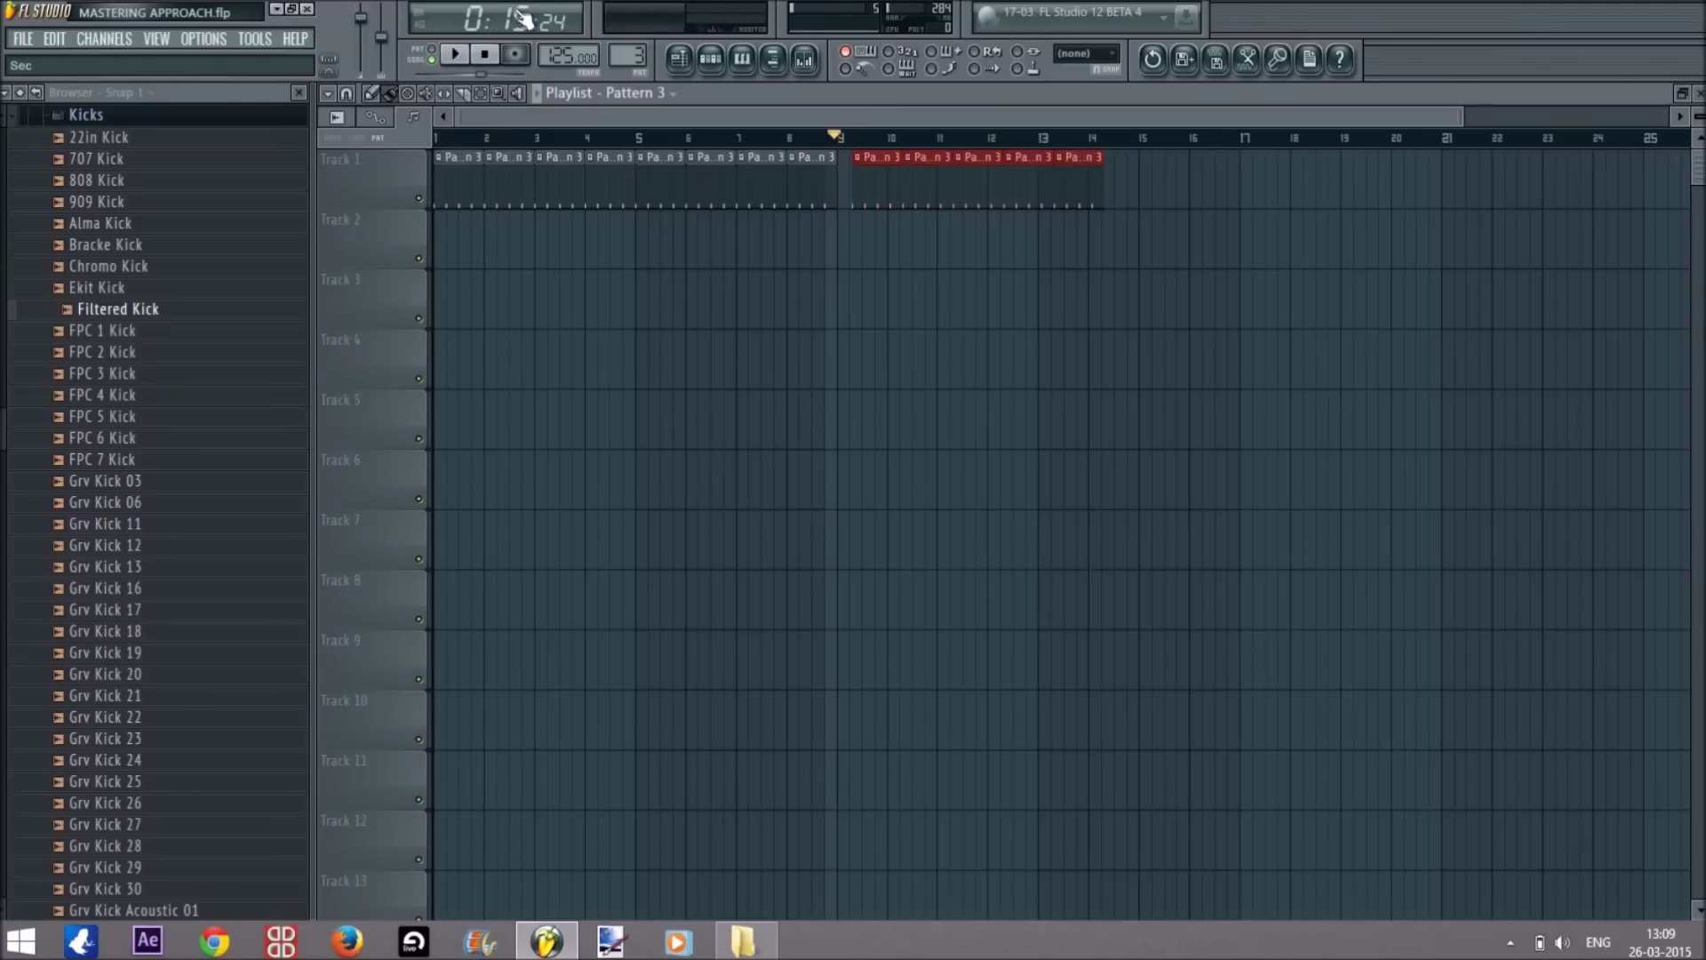
pyautogui.click(440, 30)
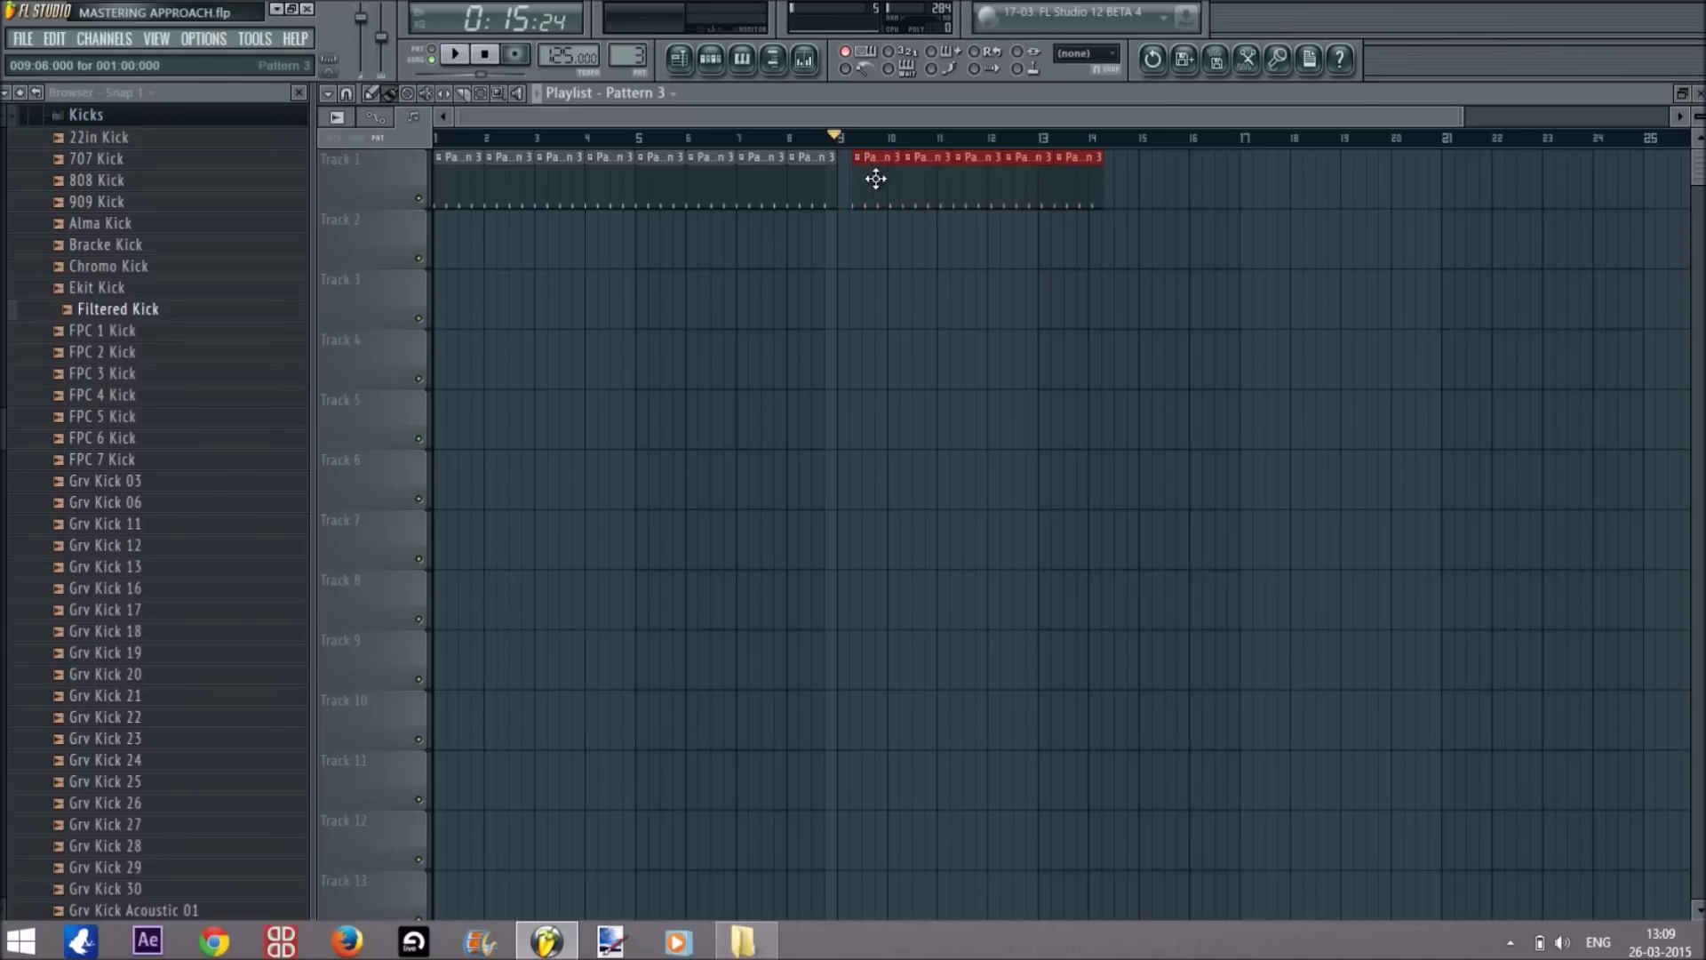
pyautogui.press('Delete')
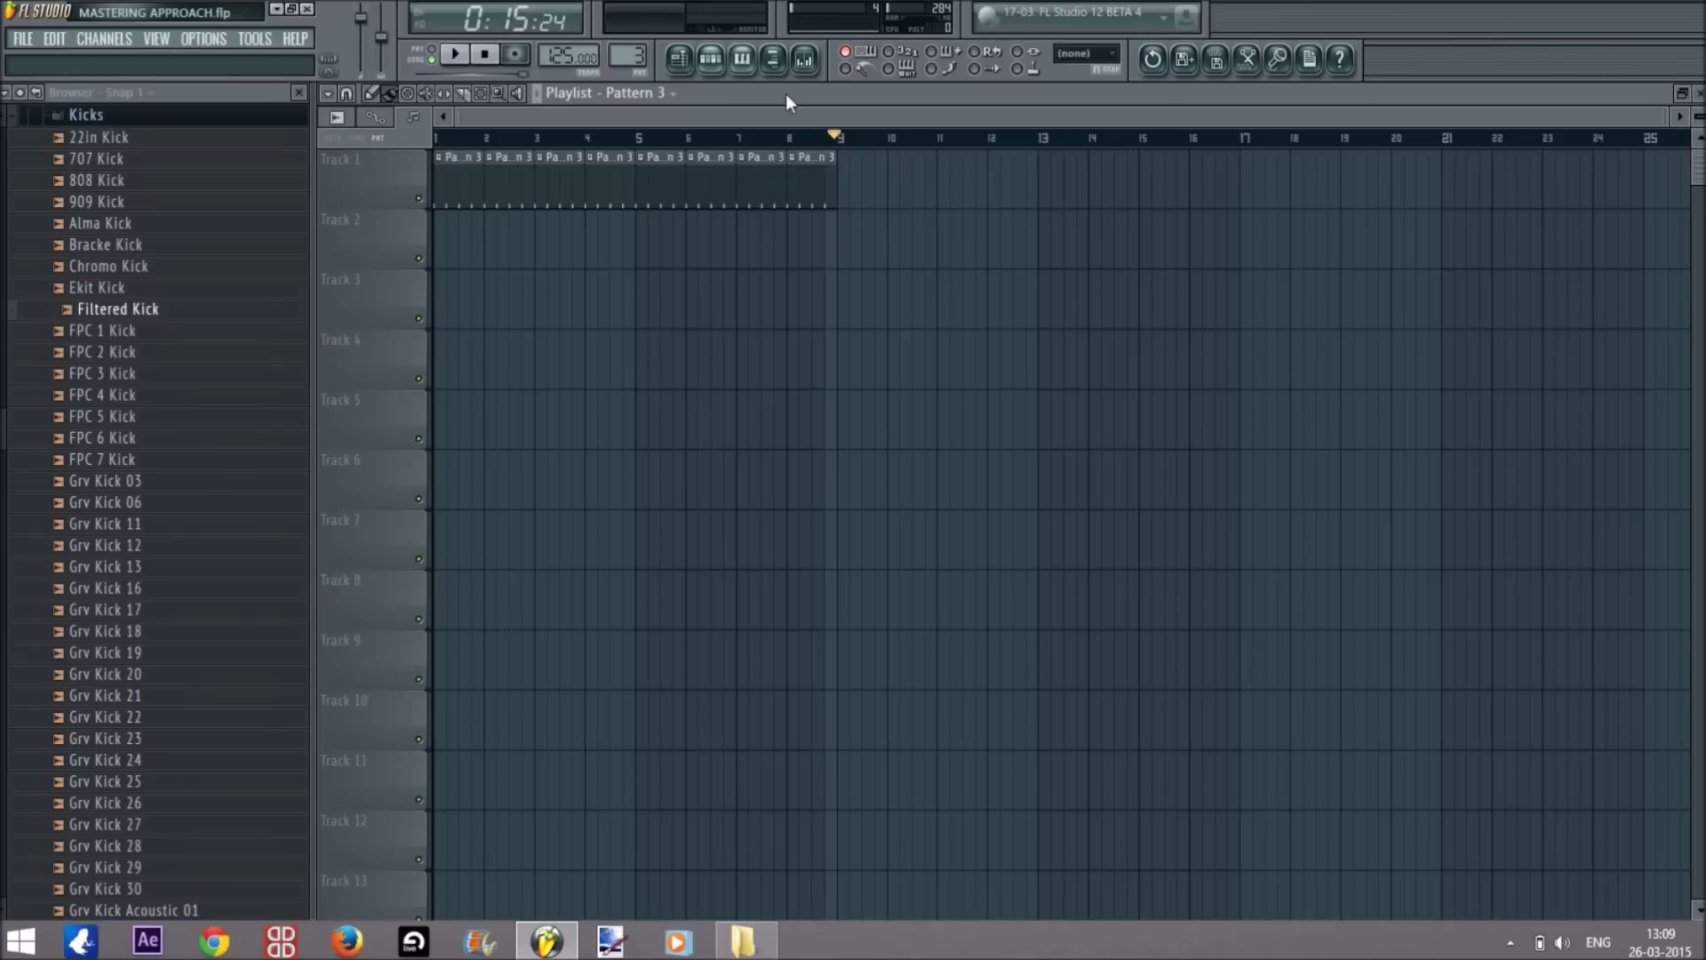
# Paint another run of Pattern 3 clips after bar 9 on Track 1 and erase them one by one.
pyautogui.moveTo(876, 195)
pyautogui.mouseDown()
pyautogui.moveTo(764, 177)
pyautogui.moveTo(554, 196)
pyautogui.moveTo(819, 173)
pyautogui.moveTo(530, 181)
pyautogui.moveTo(1110, 111)
pyautogui.moveTo(1062, 187)
pyautogui.mouseUp()
pyautogui.rightClick(915, 158)
pyautogui.rightClick(953, 180)
pyautogui.rightClick(1009, 183)
pyautogui.rightClick(1070, 185)
pyautogui.rightClick(867, 173)
# Show the step sequencer over the playlist and switch it to Pattern 1.
pyautogui.click(710, 58)
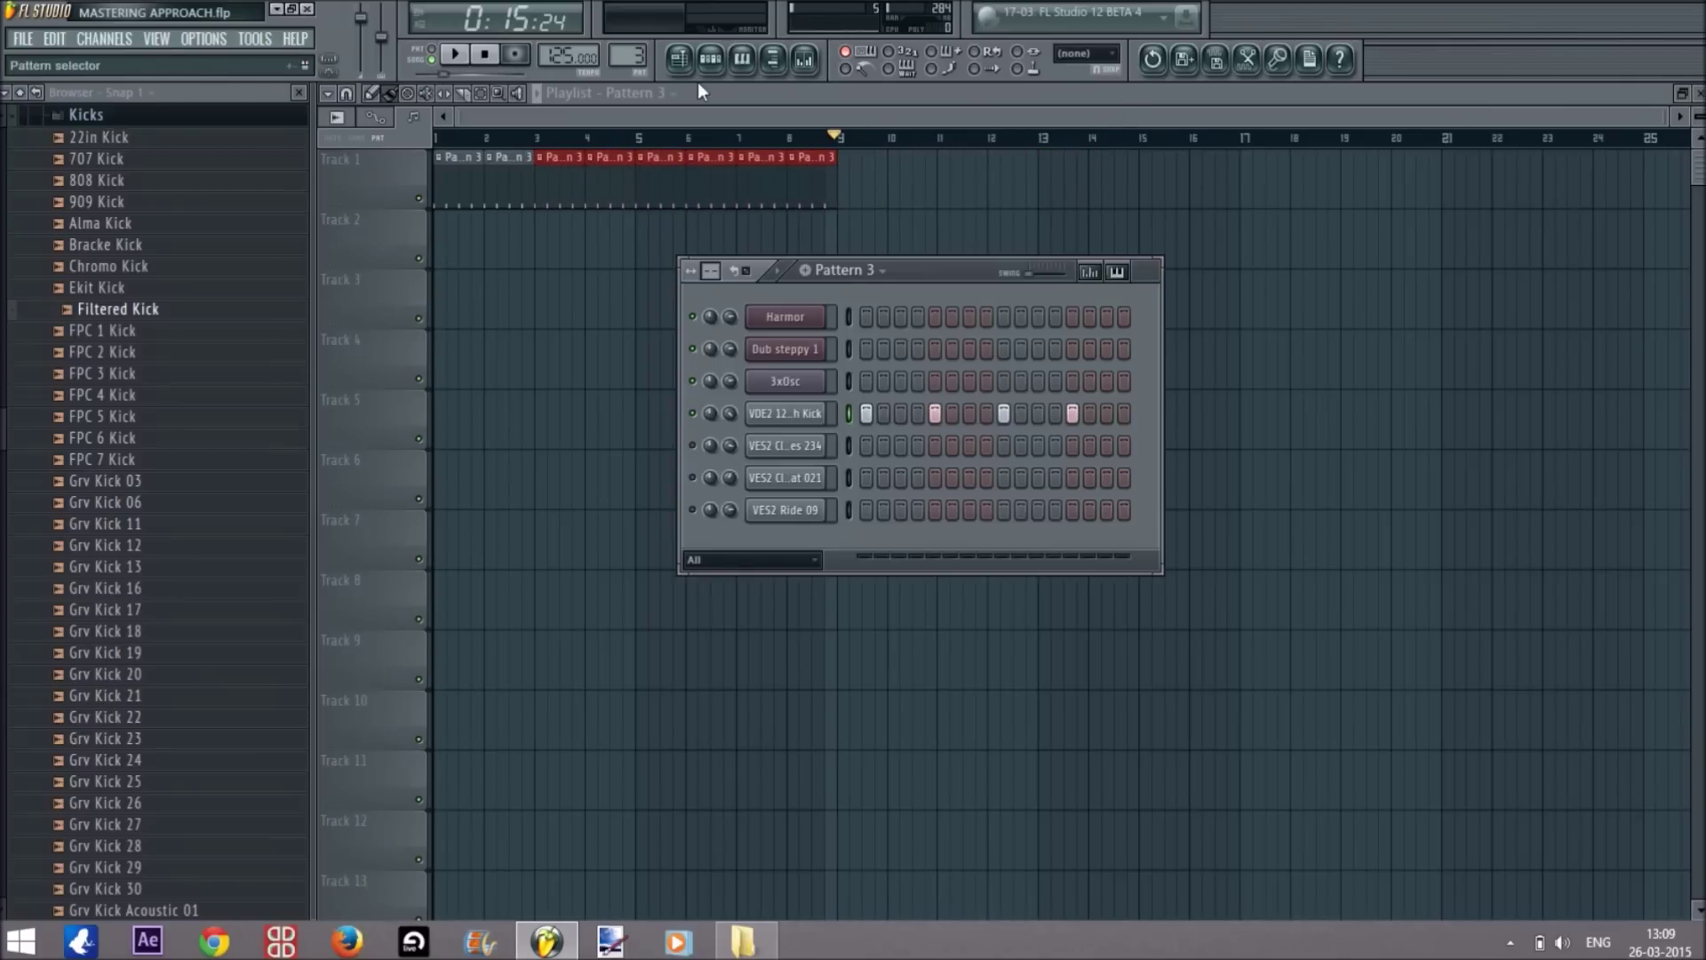
pyautogui.click(826, 106)
pyautogui.click(711, 59)
pyautogui.moveTo(643, 58); pyautogui.dragTo(643, 80)
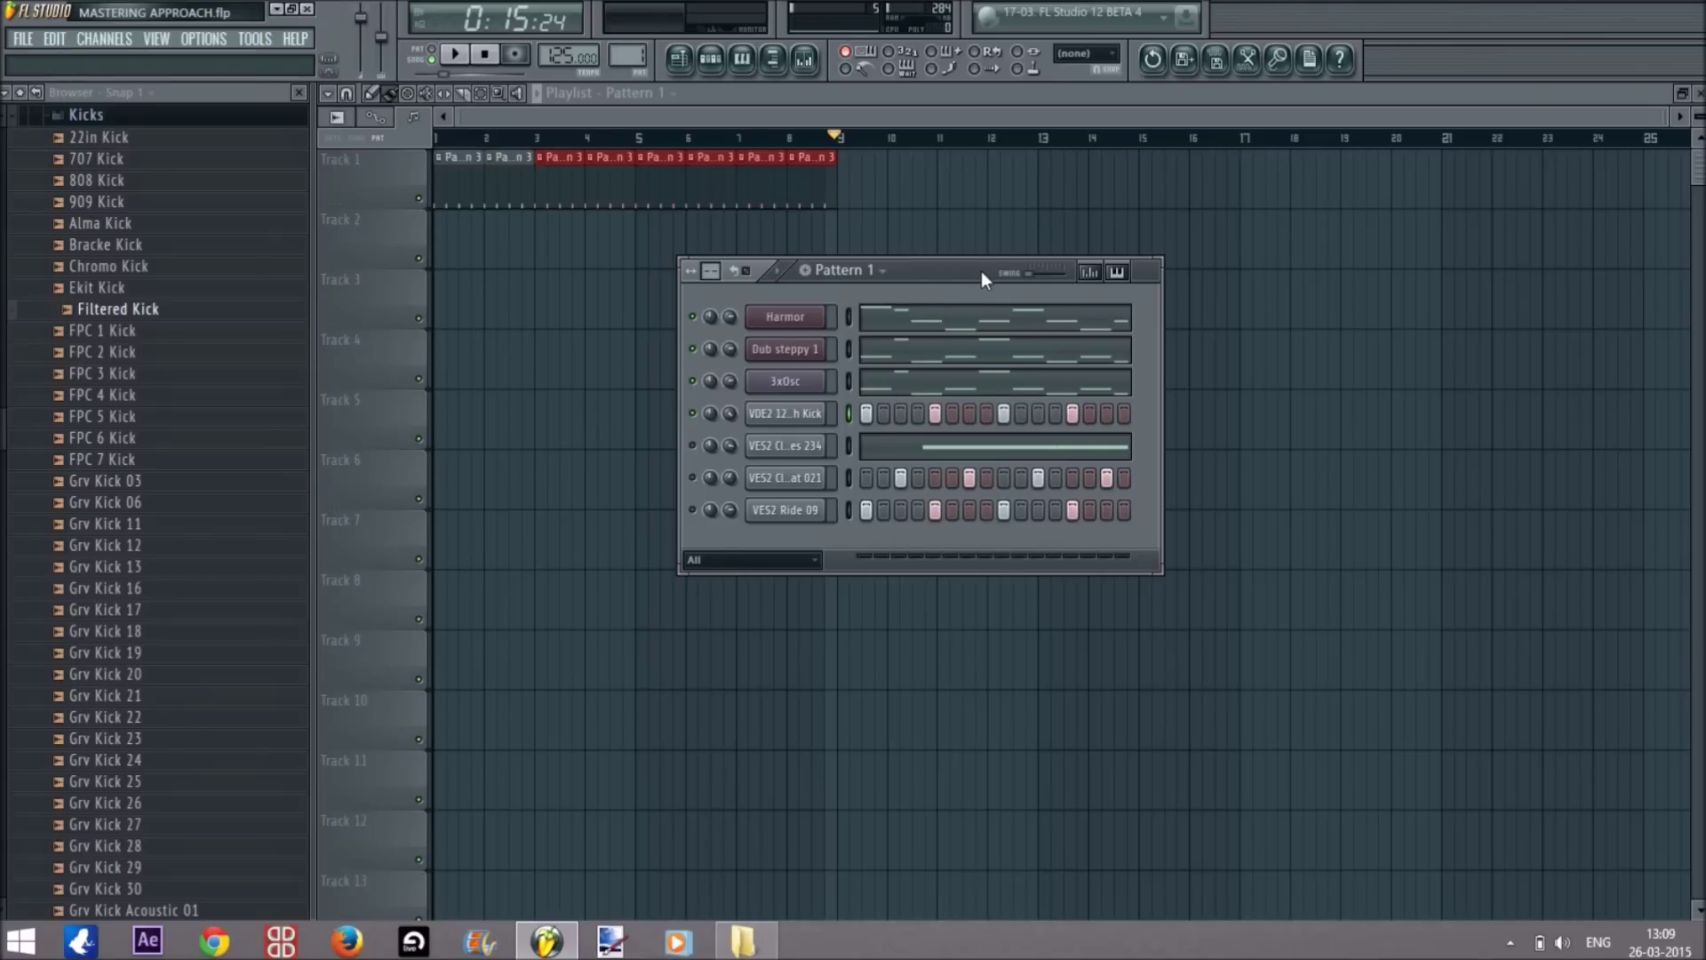
# Examine the Harmor channel's options and the list of generators that can be inserted, without choosing one.
pyautogui.rightClick(780, 317)
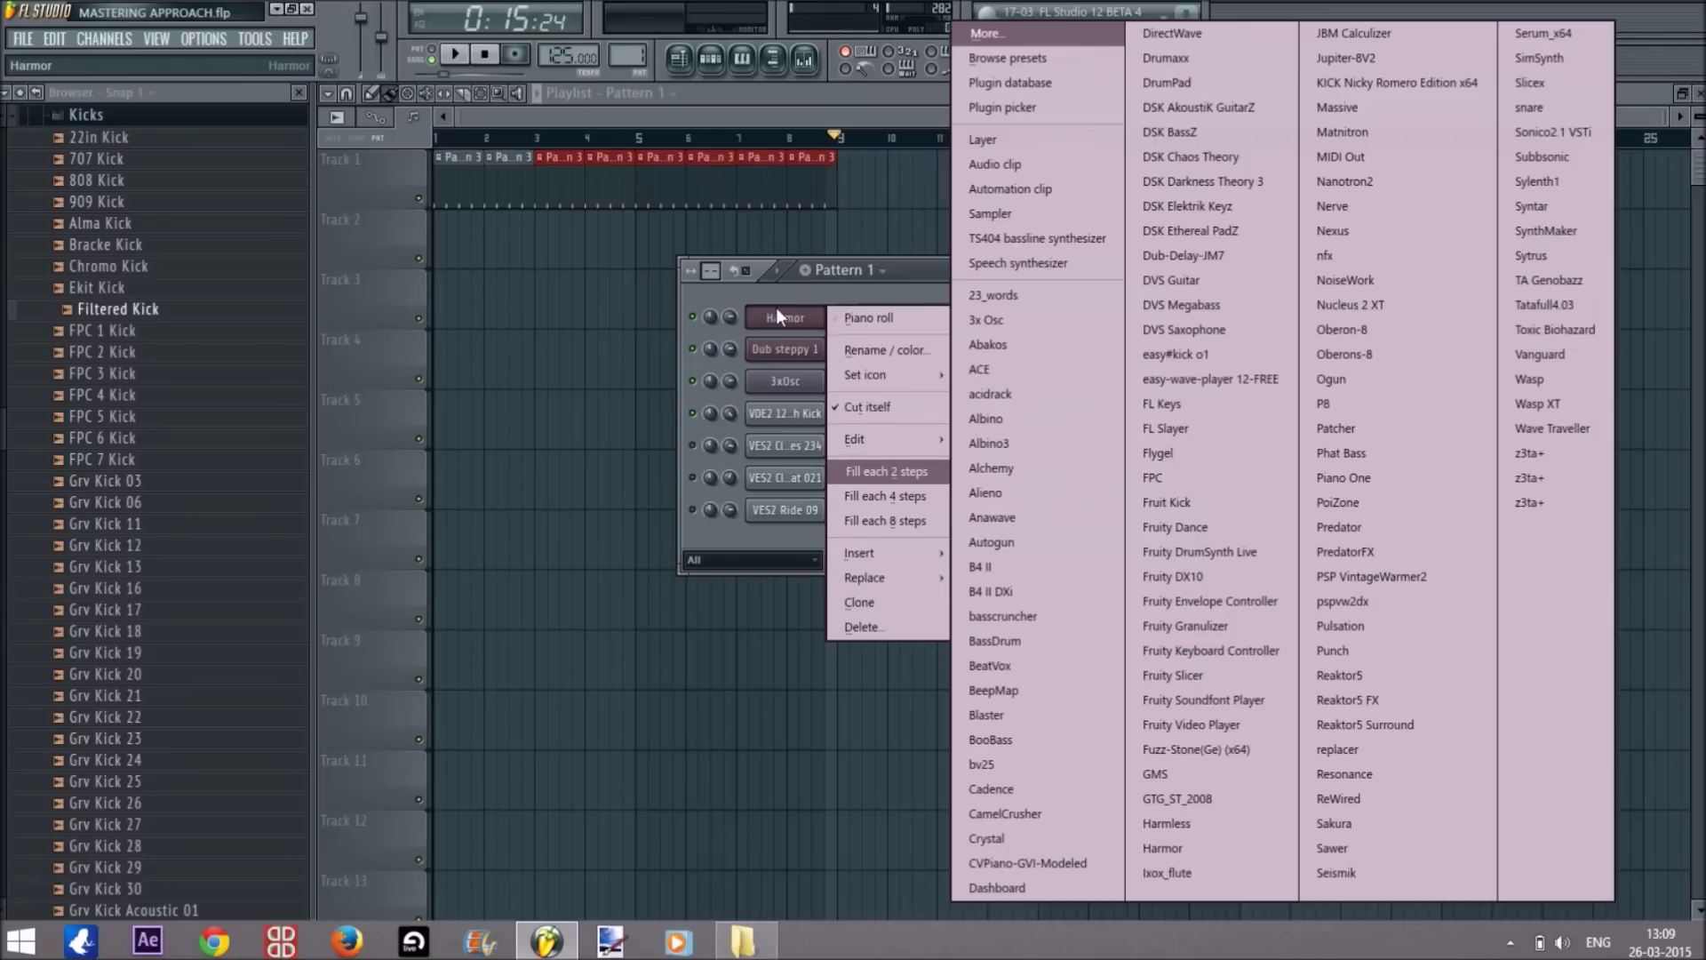
pyautogui.click(788, 320)
pyautogui.rightClick(790, 322)
pyautogui.moveTo(890, 553)
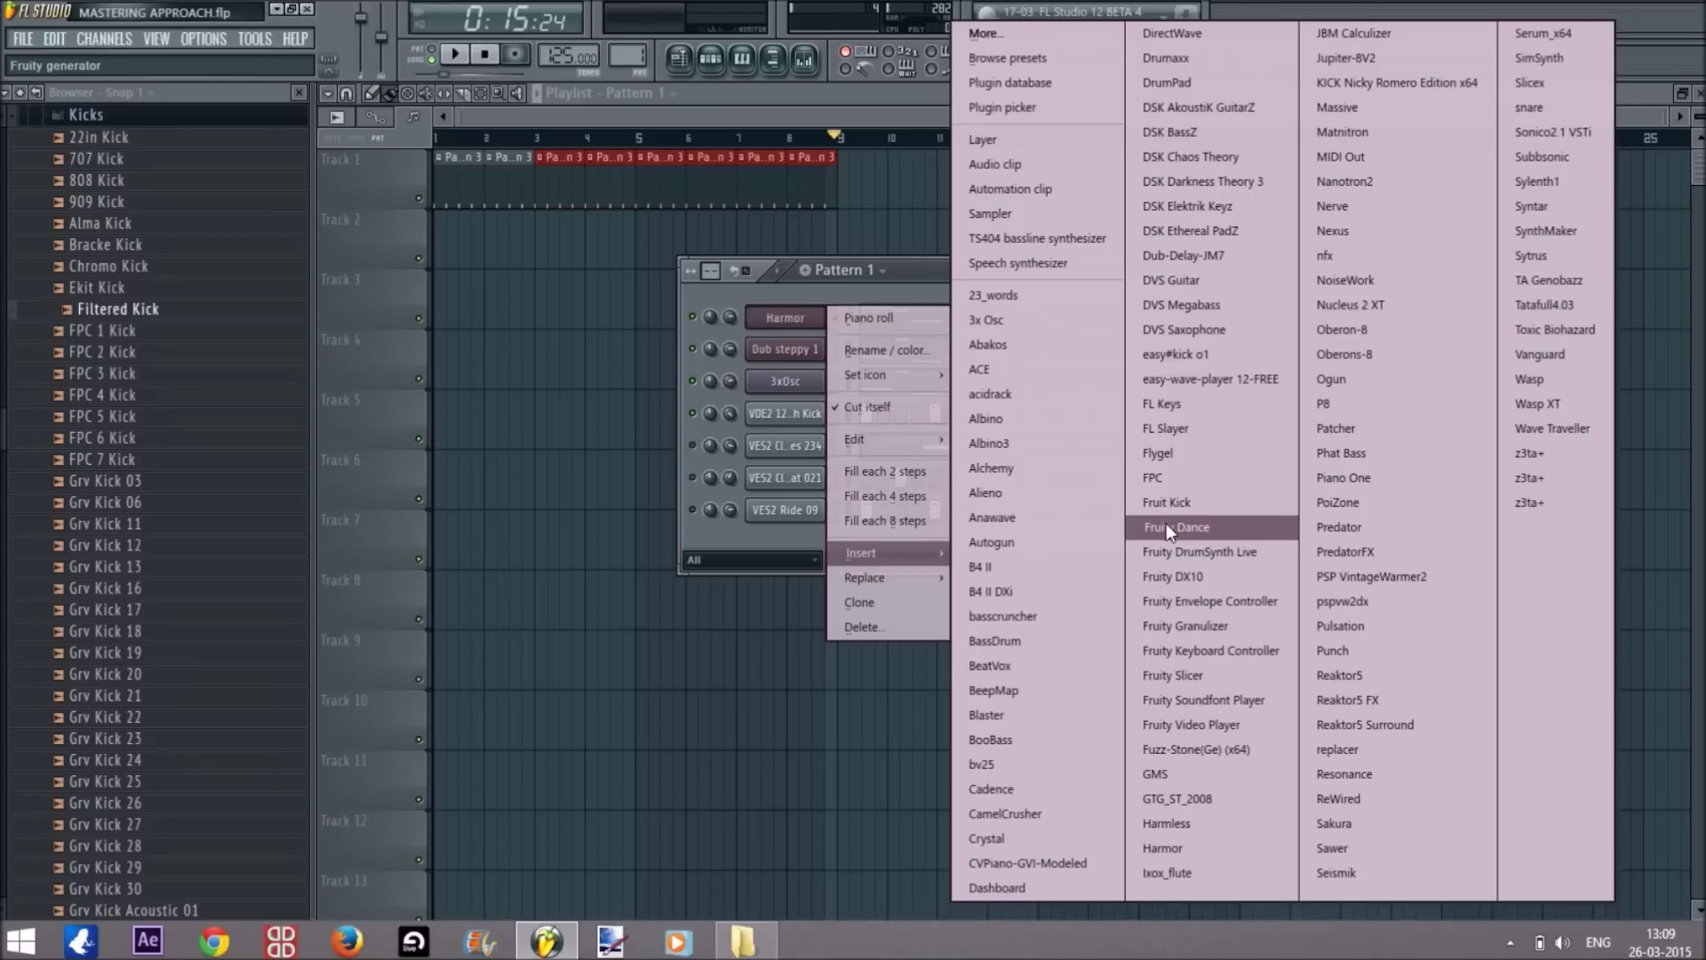
pyautogui.click(902, 293)
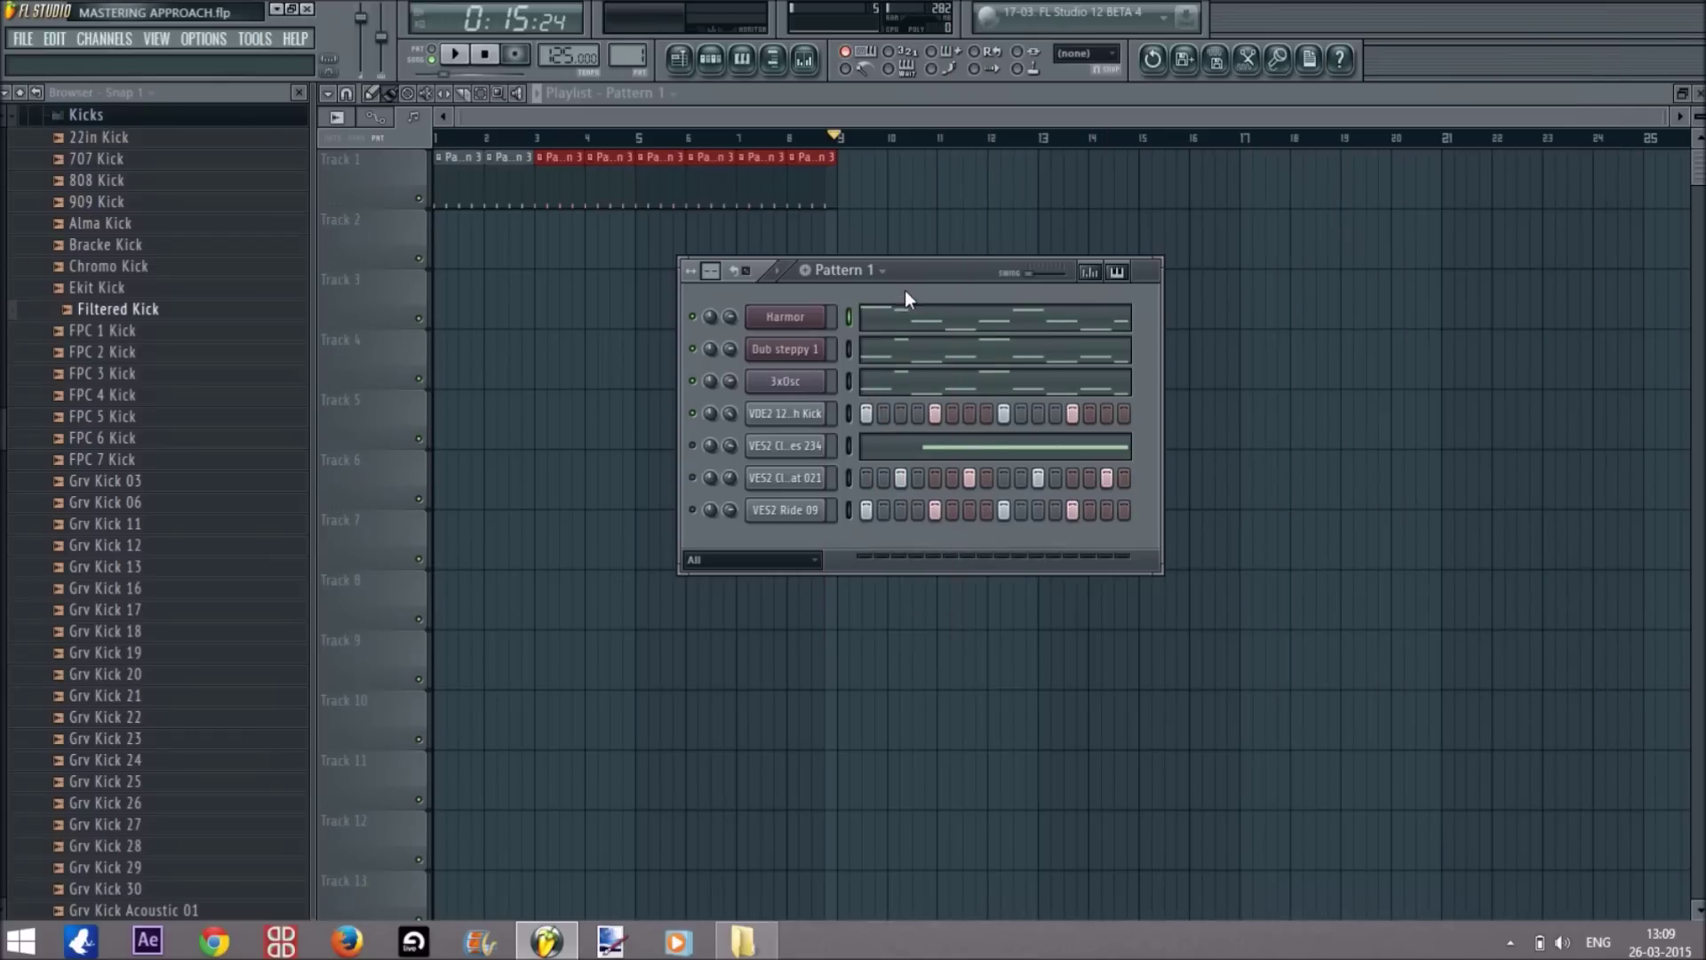
pyautogui.rightClick(834, 317)
pyautogui.click(914, 286)
# Insert a new Harmor channel above the existing Harmor channel and bring the step sequencer to the front.
pyautogui.rightClick(840, 313)
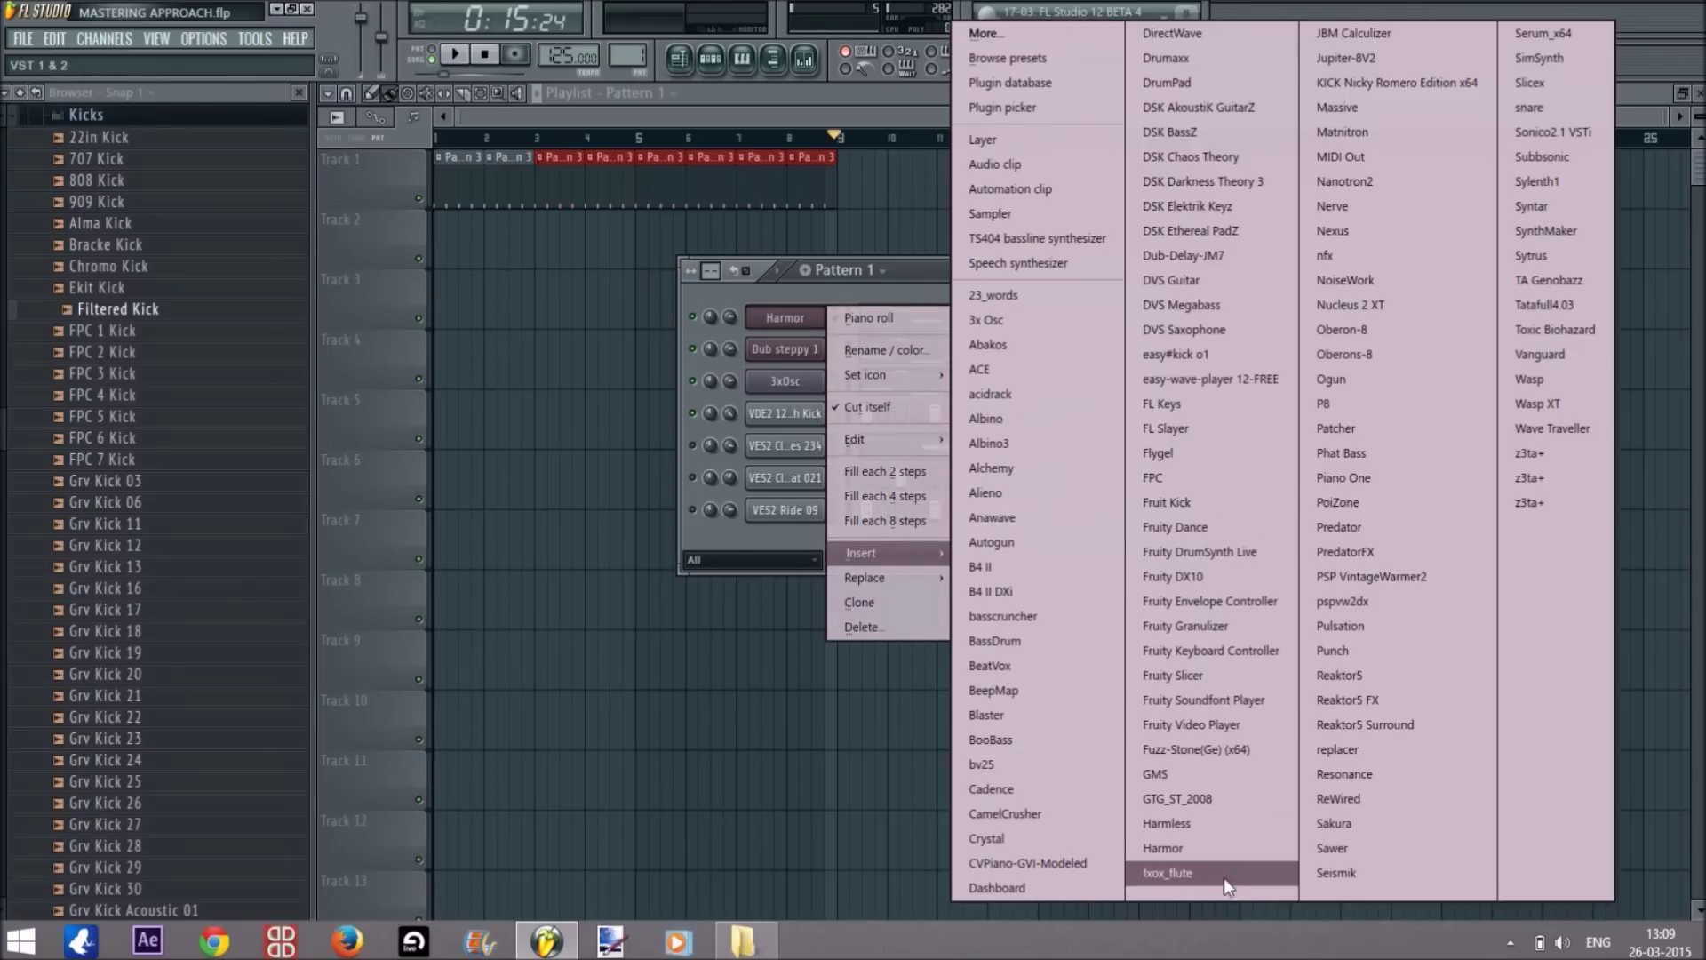
pyautogui.click(1189, 846)
pyautogui.click(929, 277)
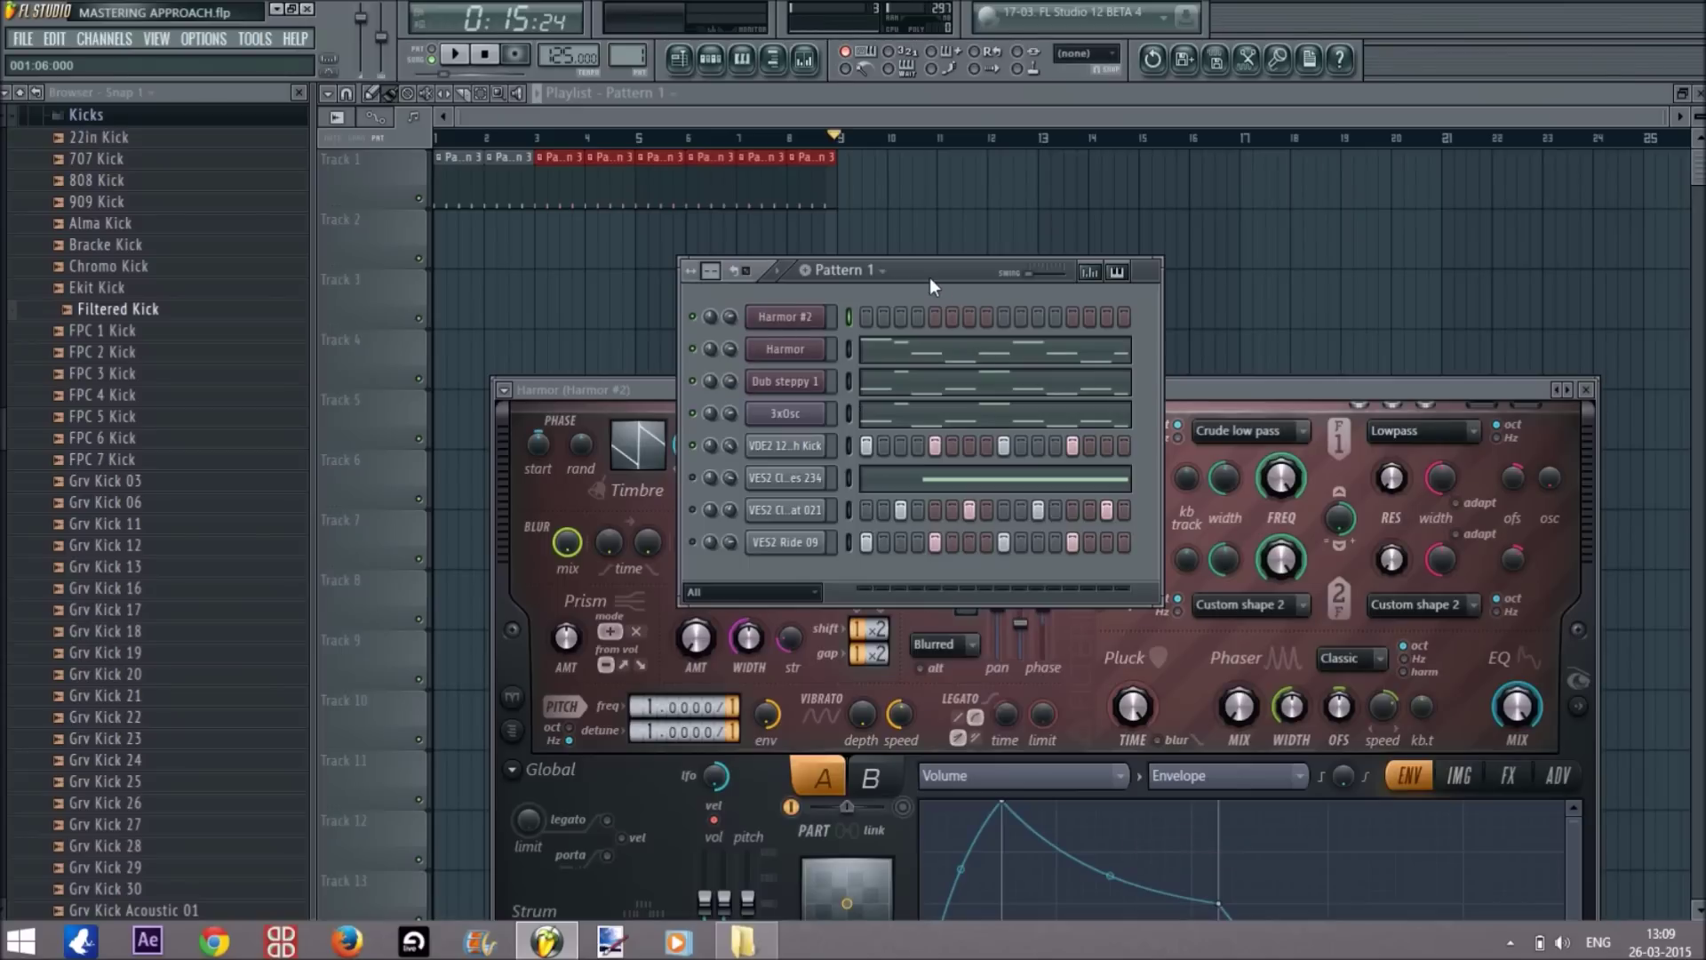
# Open the Harmor #2 plugin window and move it up so that its whole interface is on screen.
pyautogui.click(793, 318)
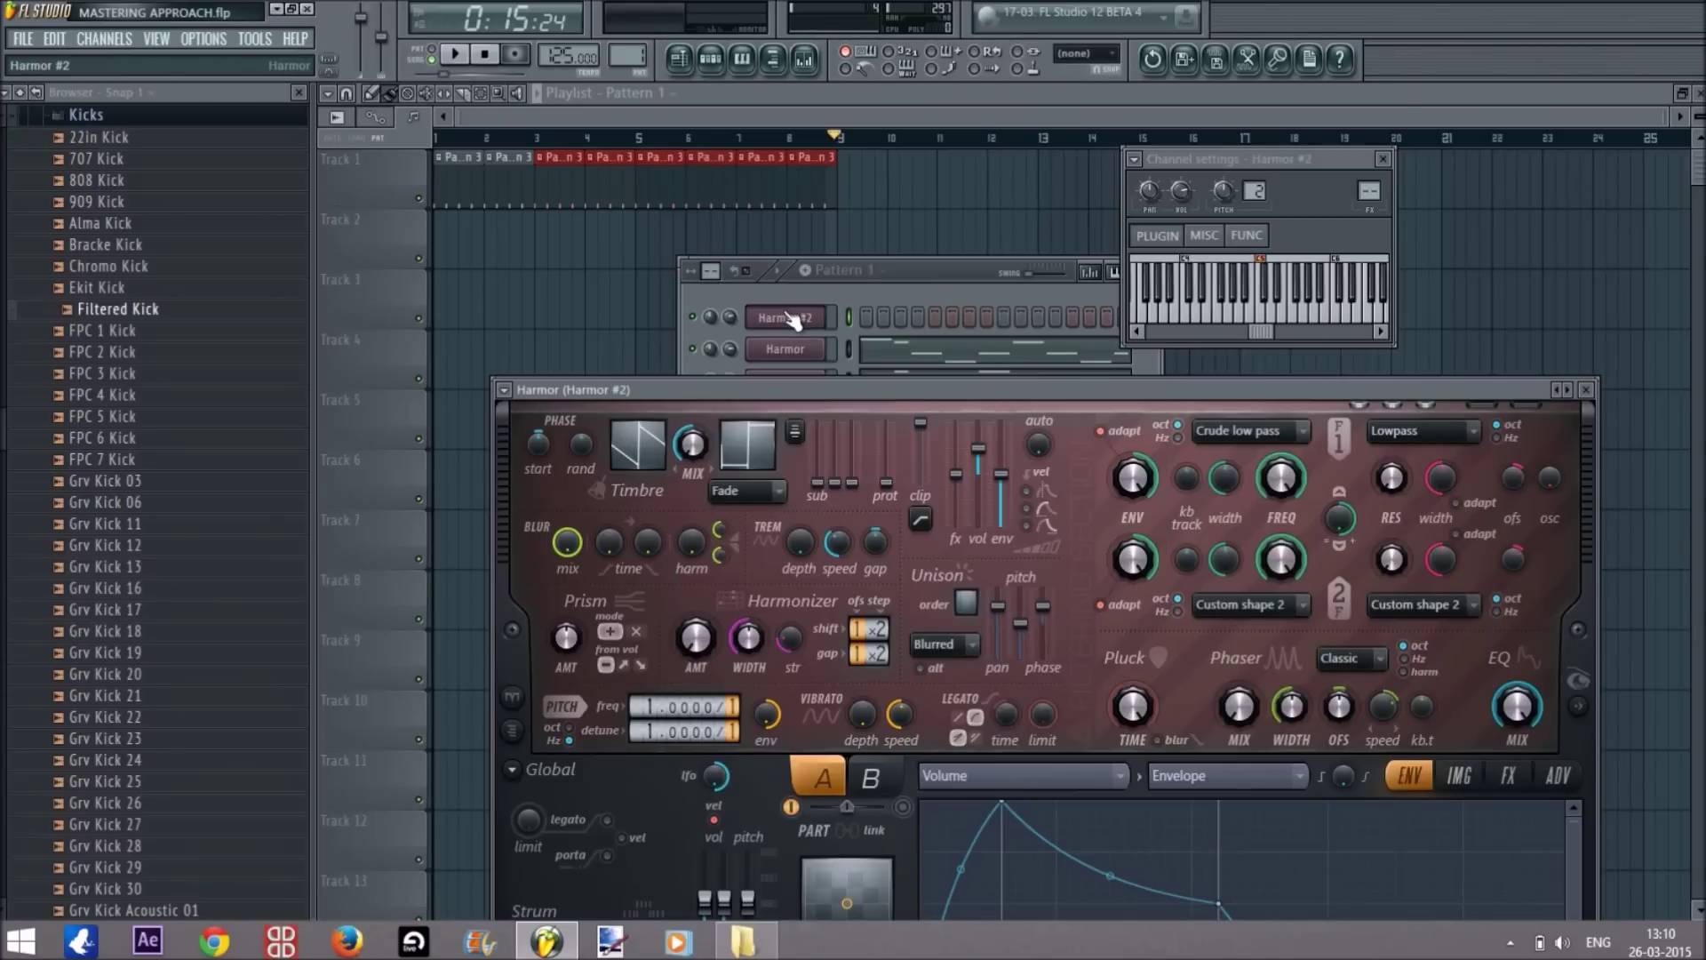
pyautogui.moveTo(784, 391); pyautogui.dragTo(768, 137)
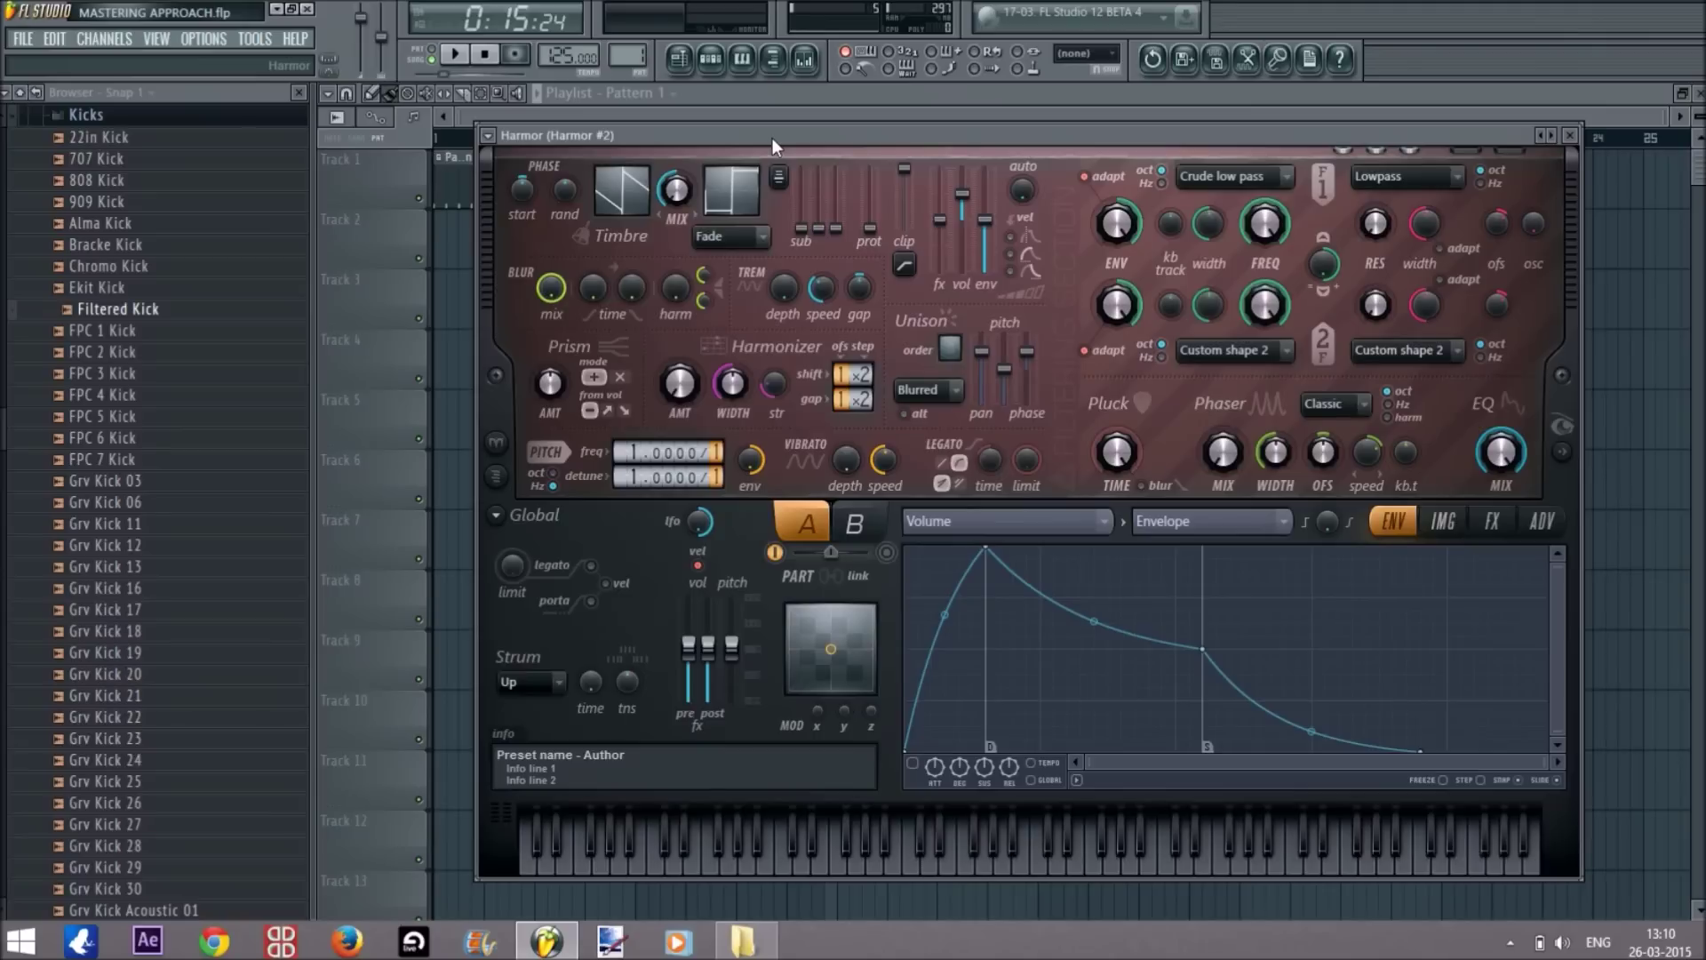
pyautogui.moveTo(774, 137); pyautogui.dragTo(768, 137)
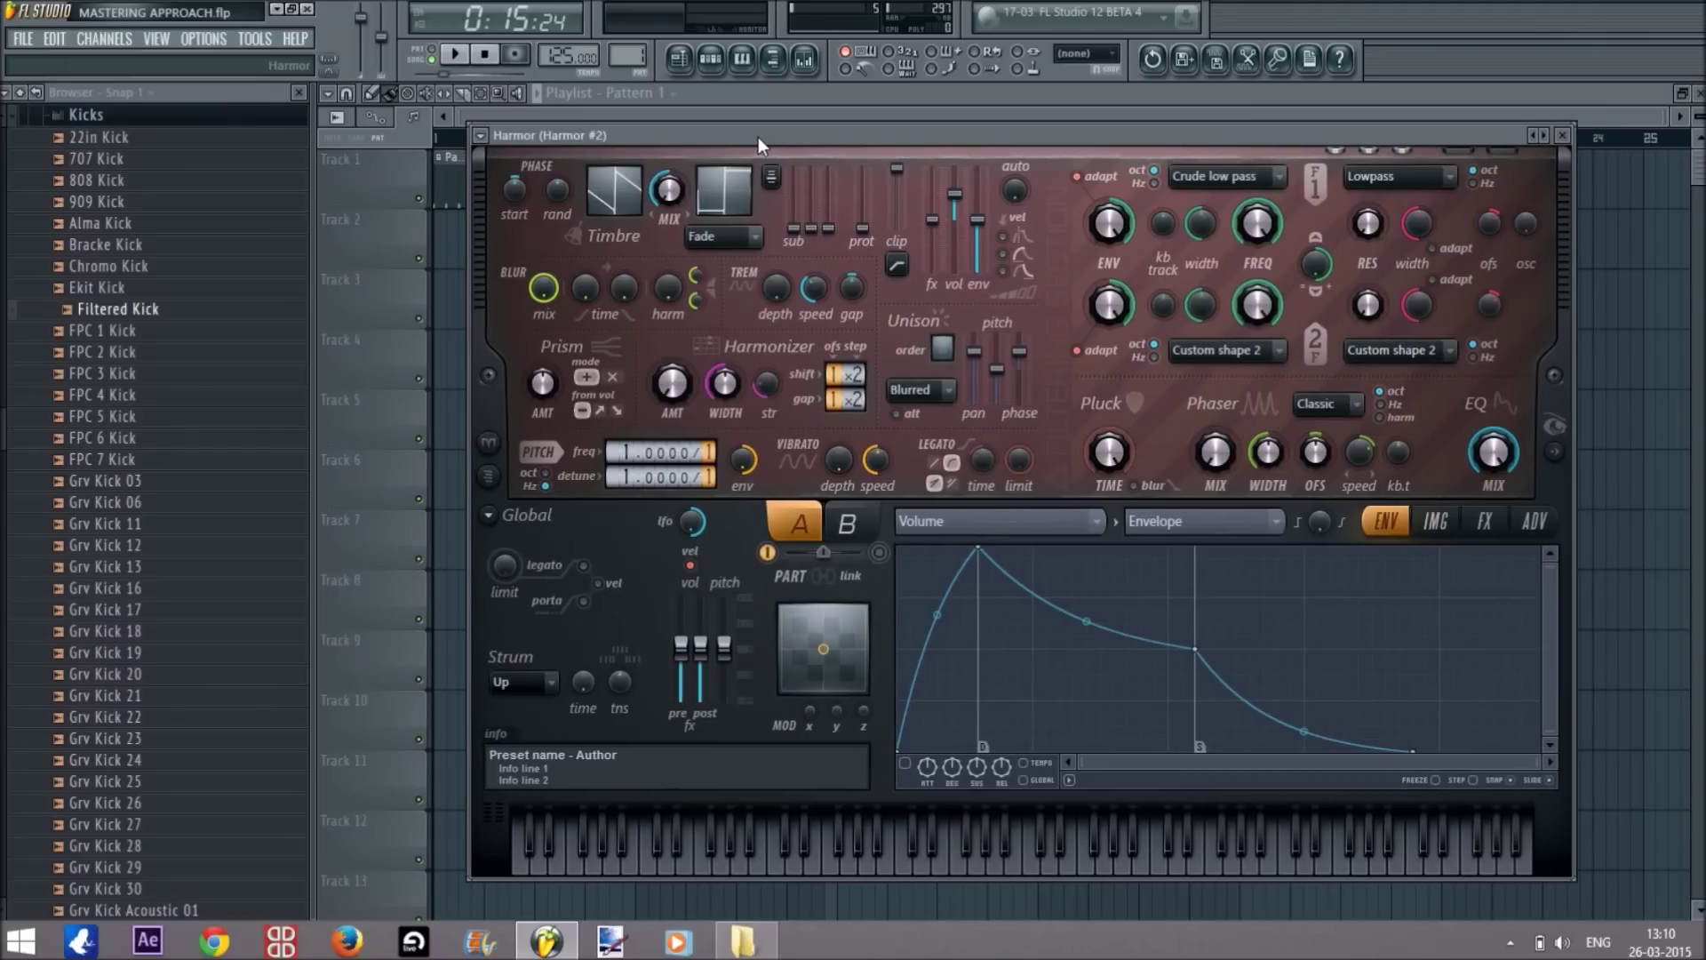
# Browse the Harmor #2 presets and load the Overeffected preset.
pyautogui.click(480, 135)
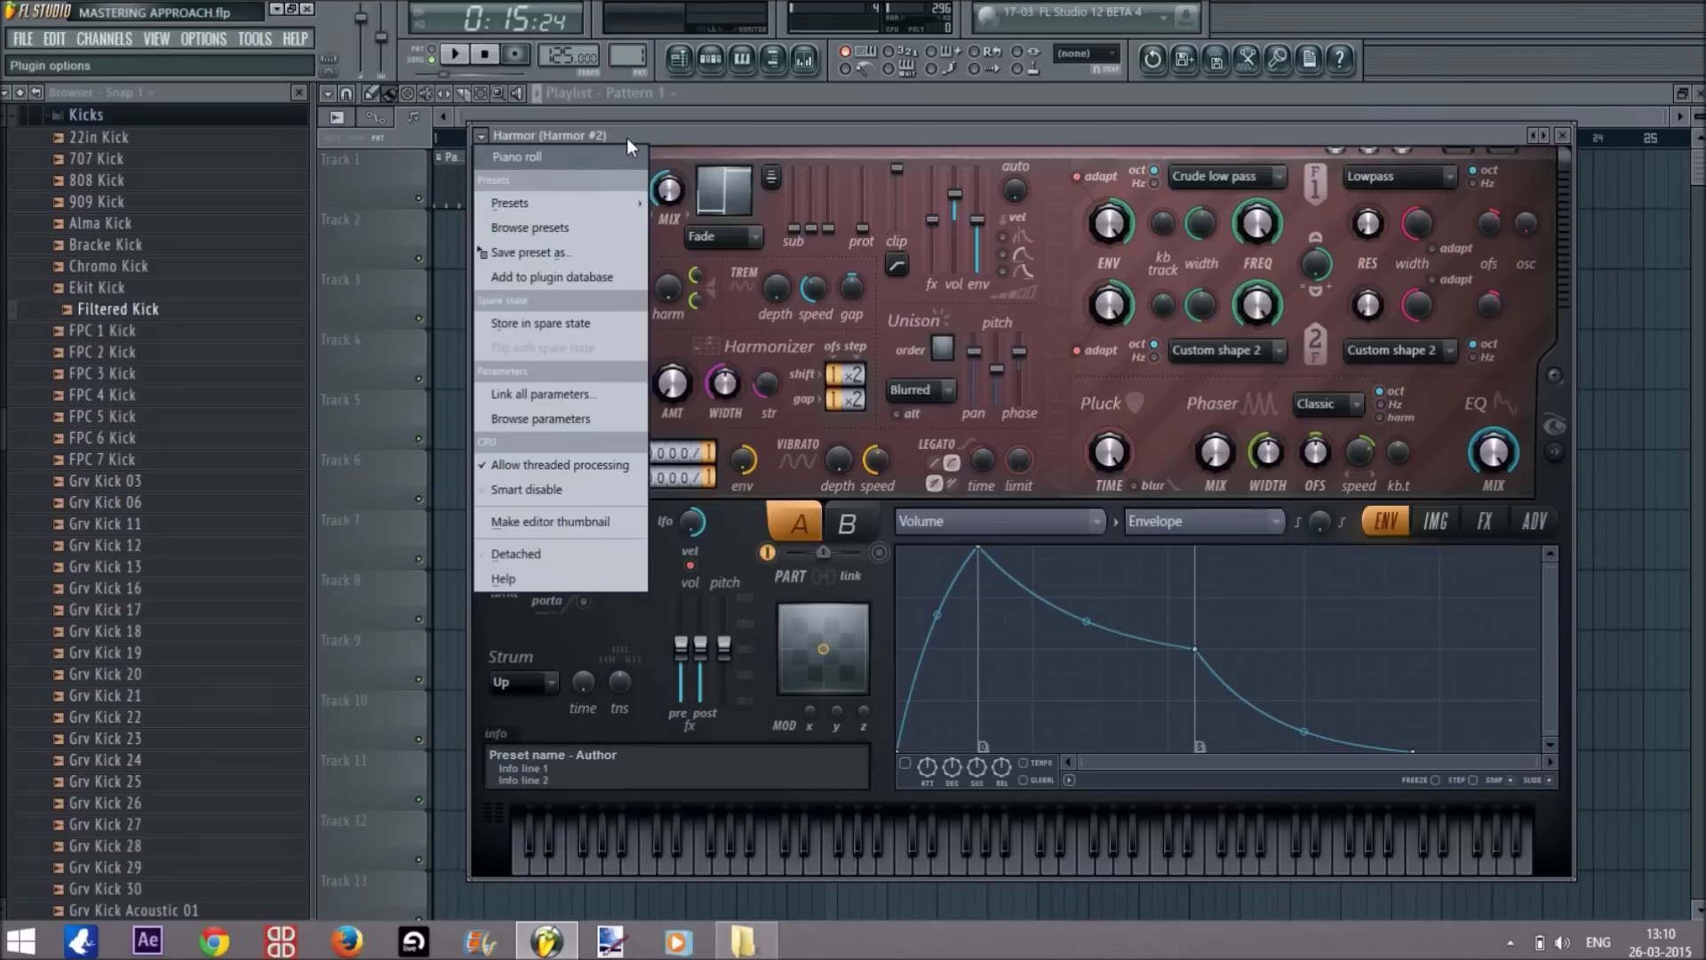
pyautogui.click(626, 135)
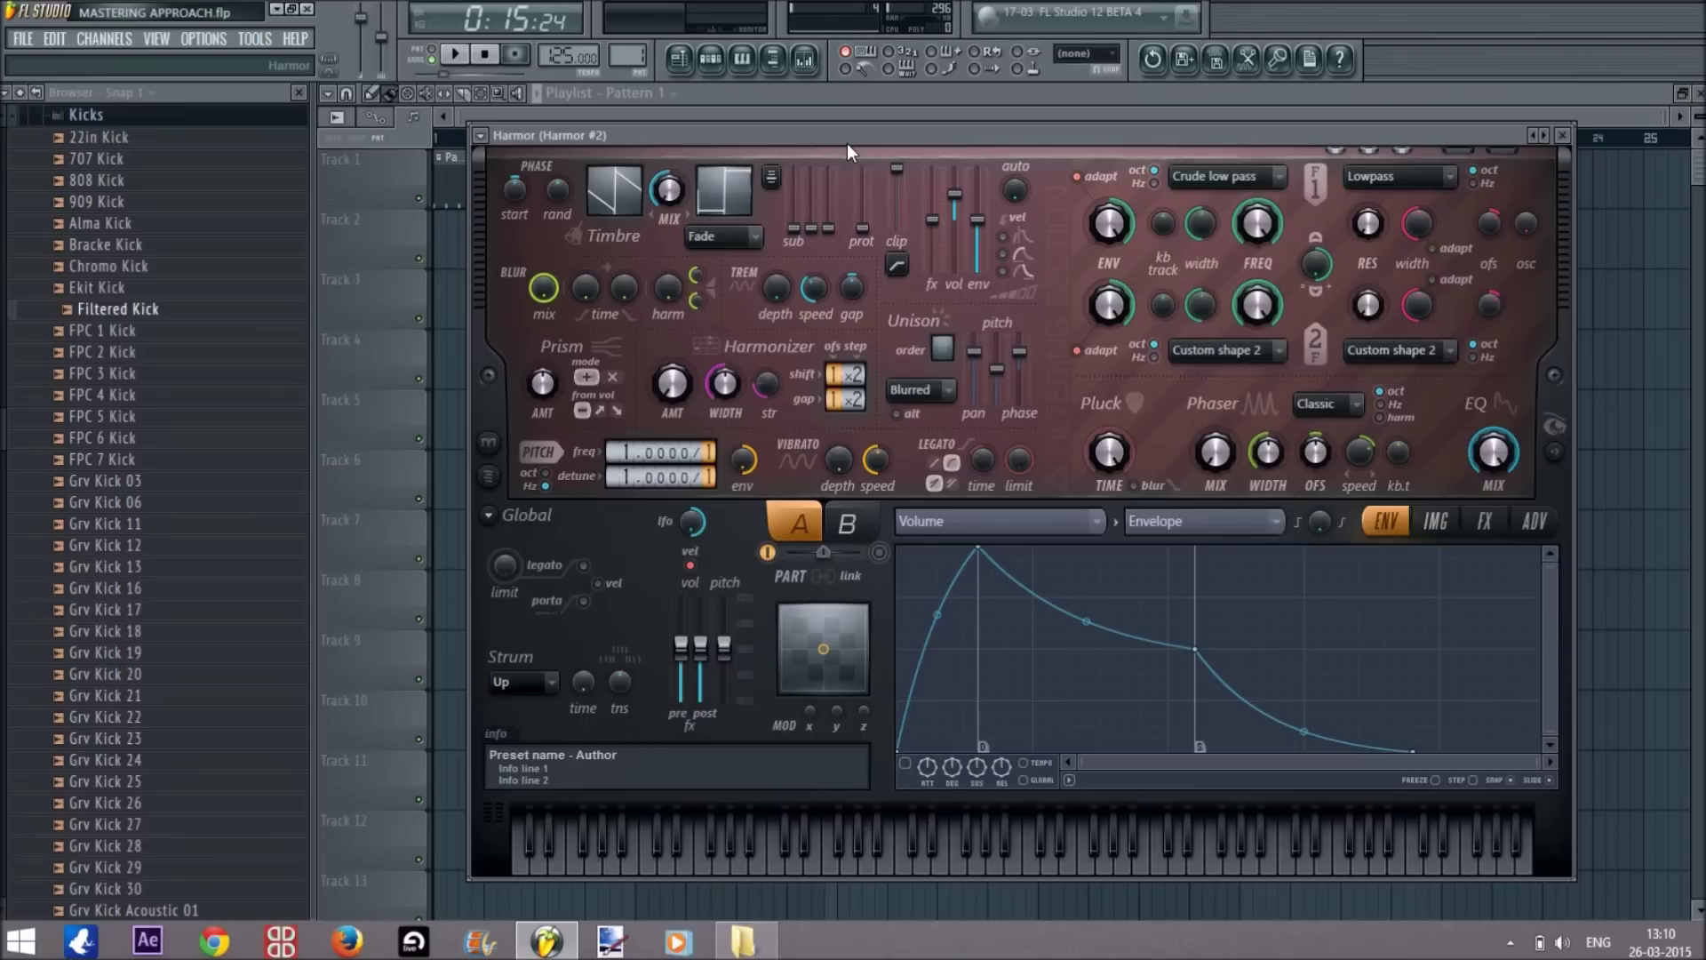
pyautogui.click(480, 135)
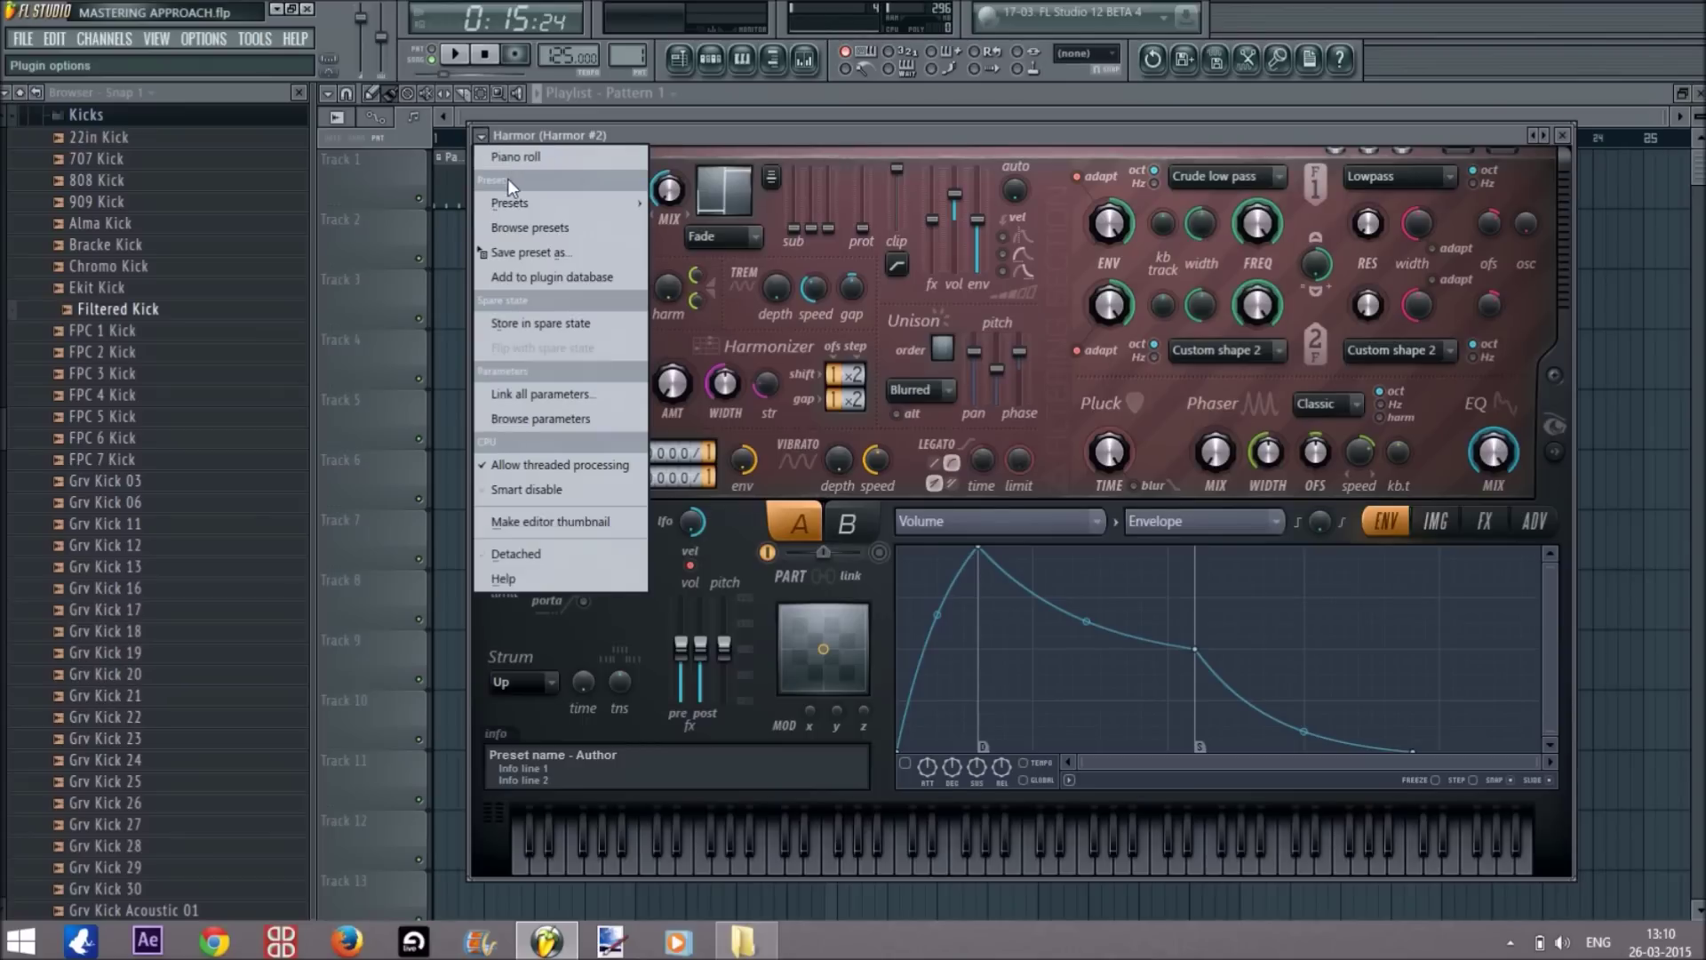
pyautogui.moveTo(515, 204)
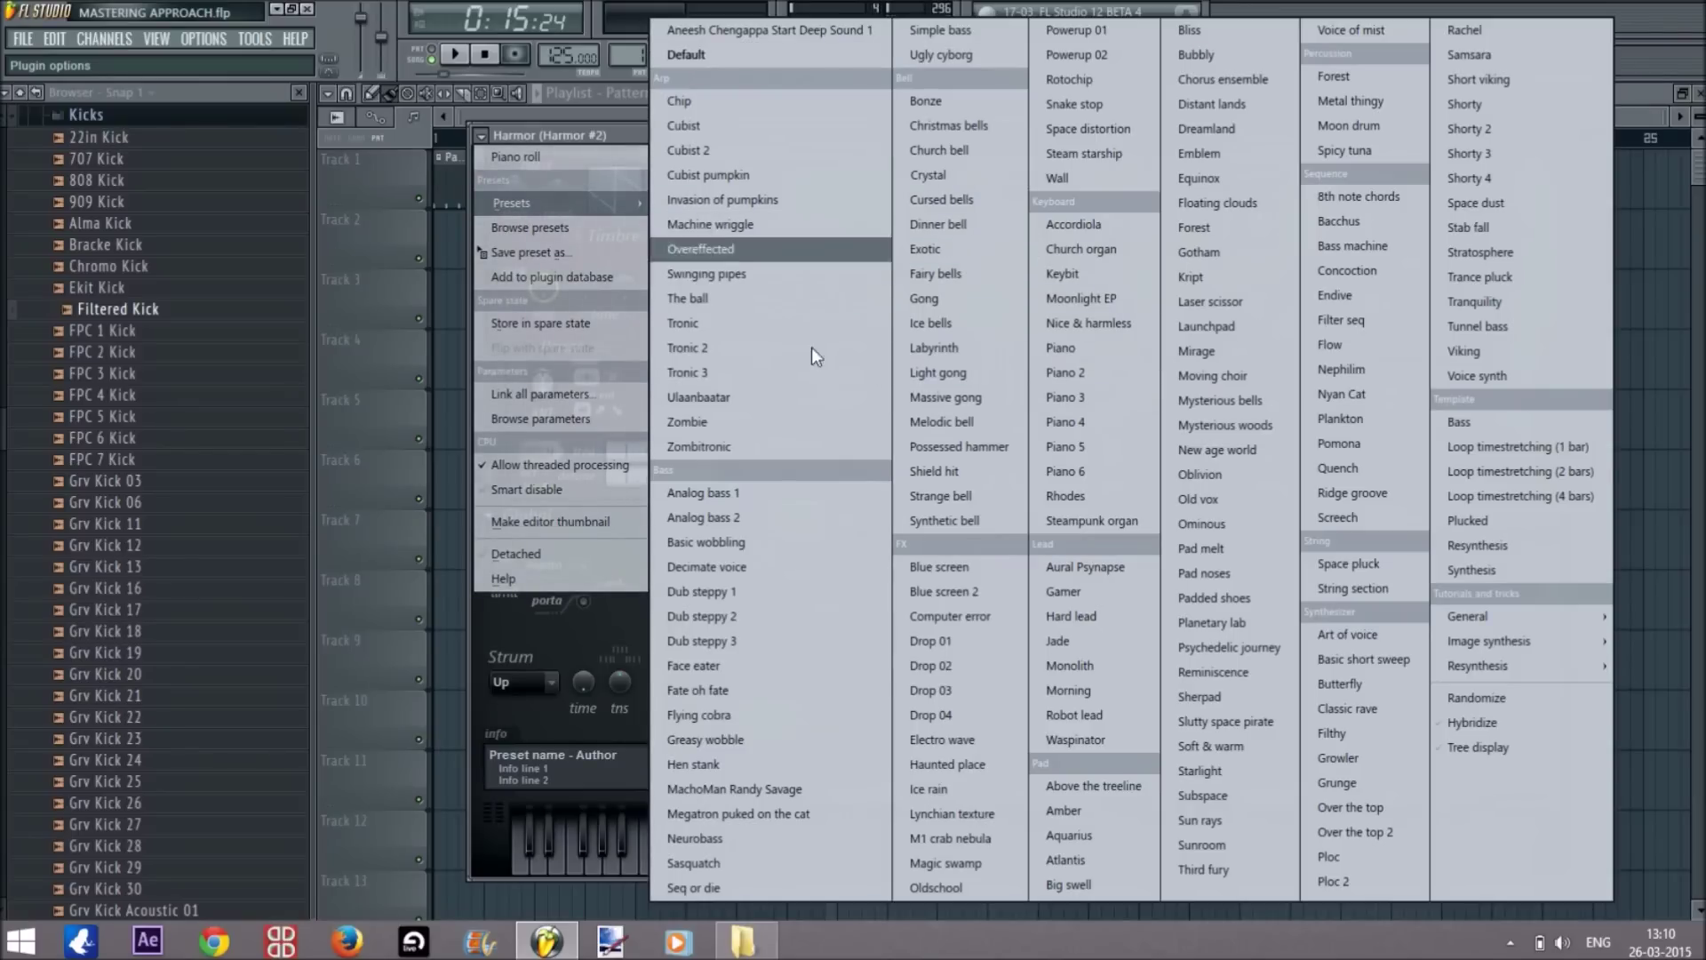
pyautogui.click(754, 254)
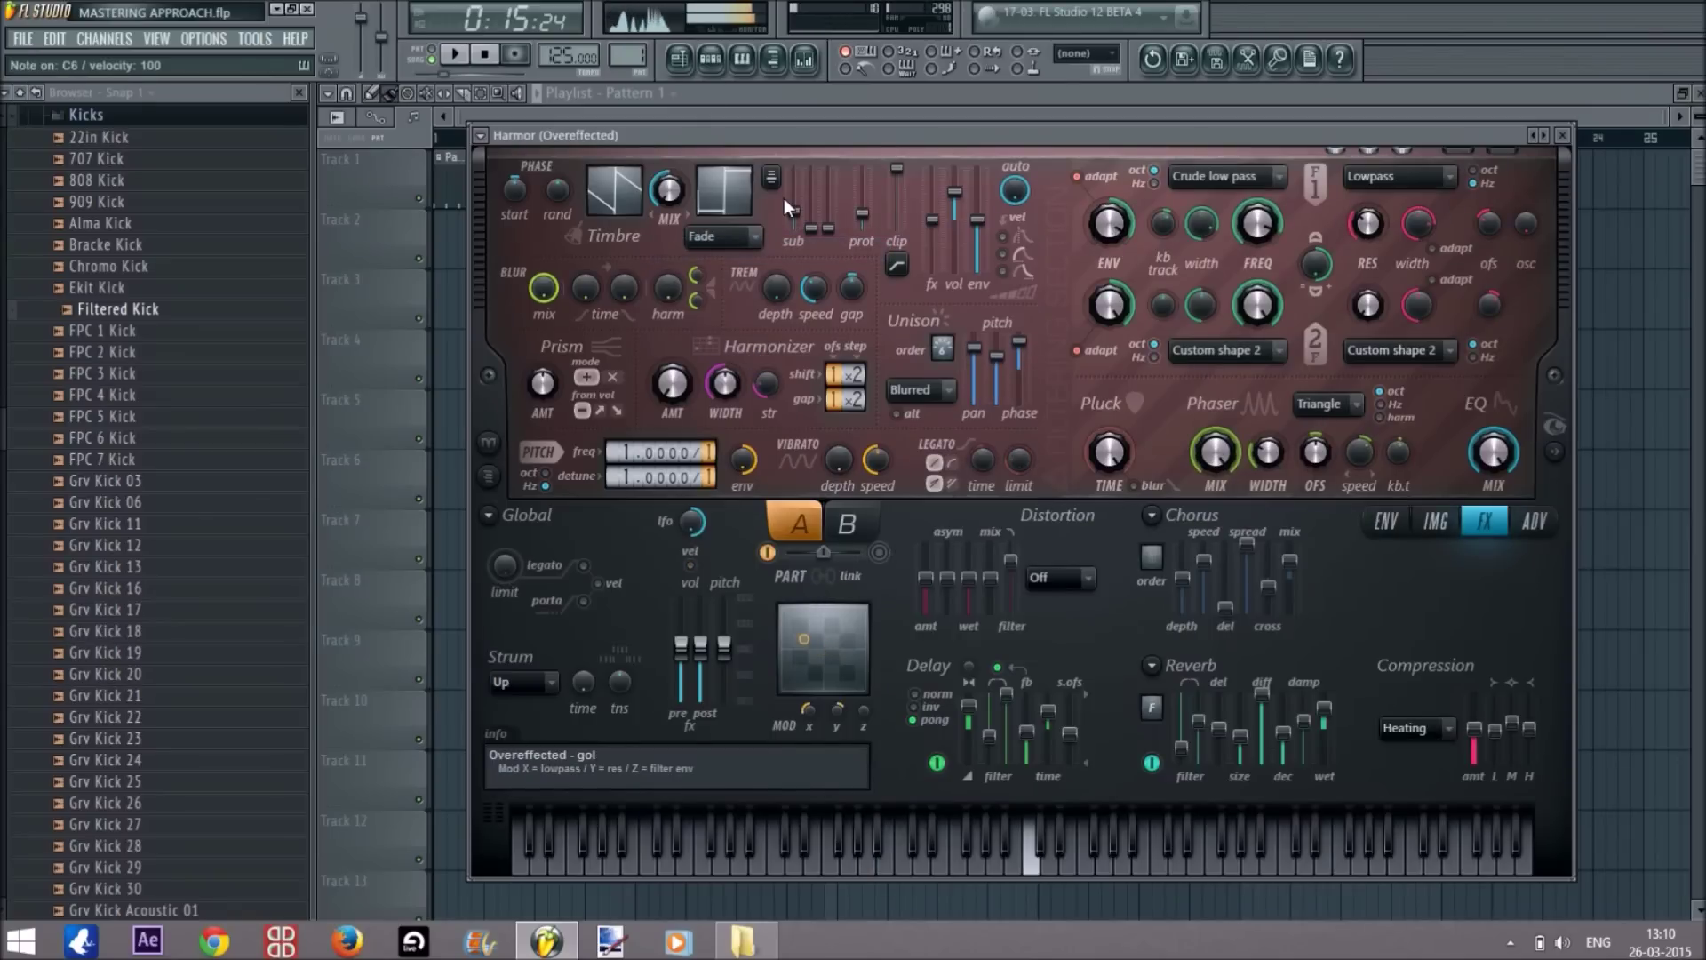
# Load the Dub steppy 3 preset into the new Harmor and check its channel in the step sequencer.
pyautogui.click(480, 135)
pyautogui.click(742, 462)
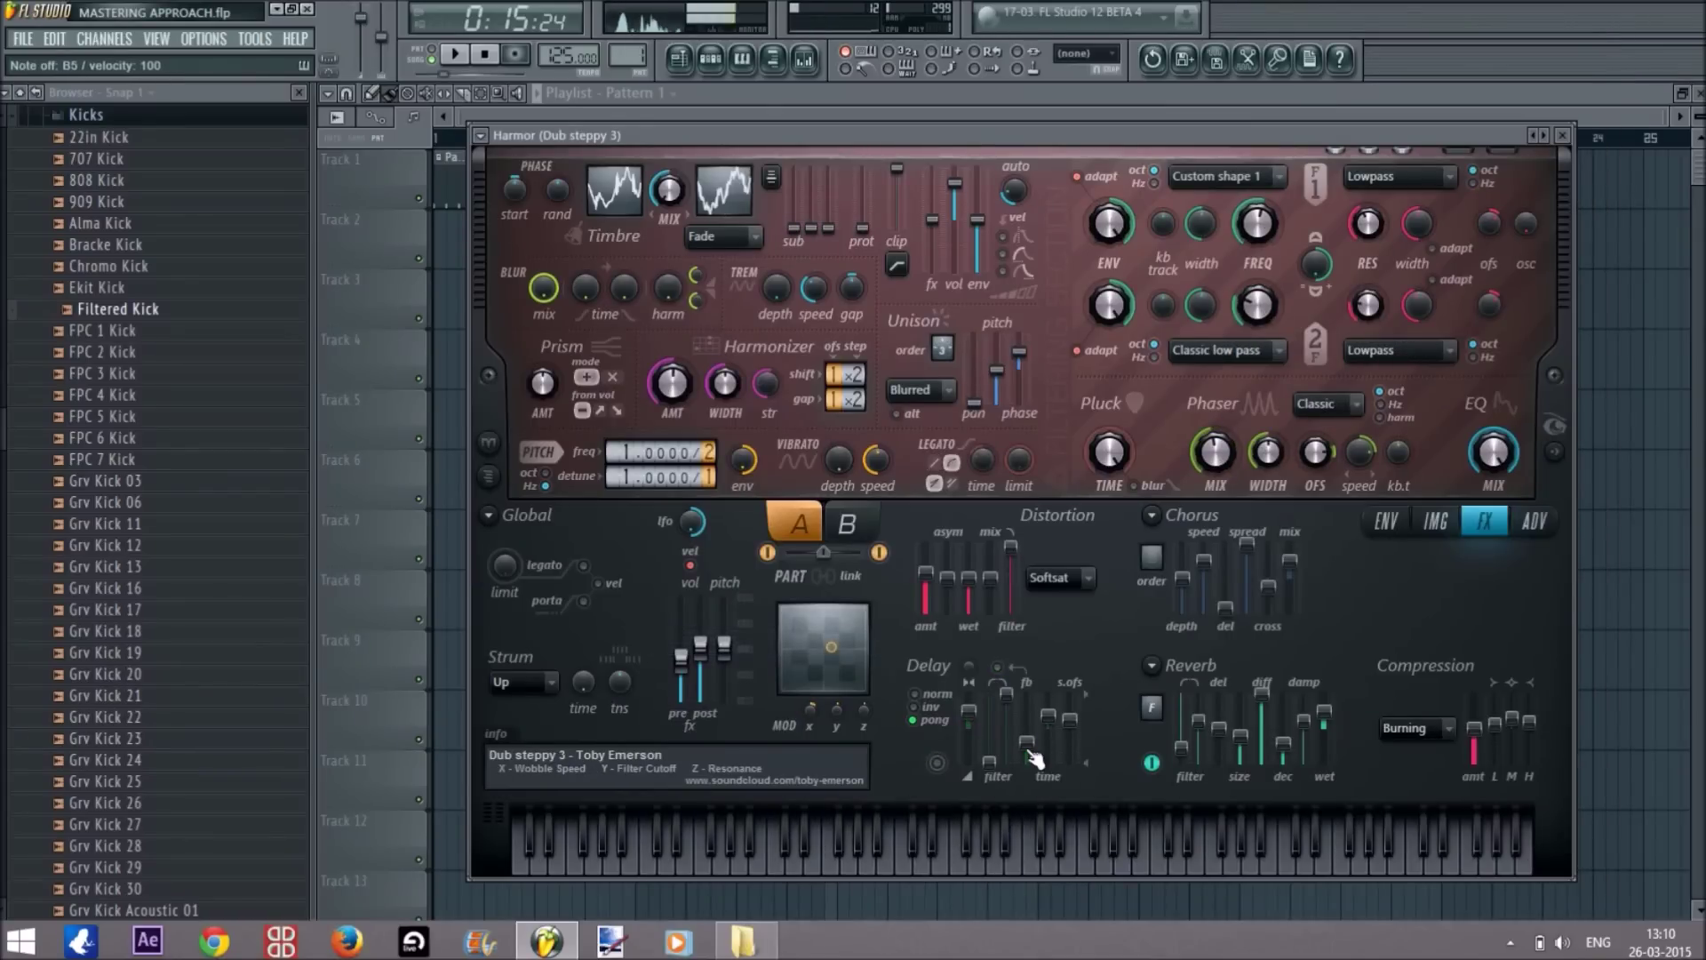
pyautogui.click(710, 59)
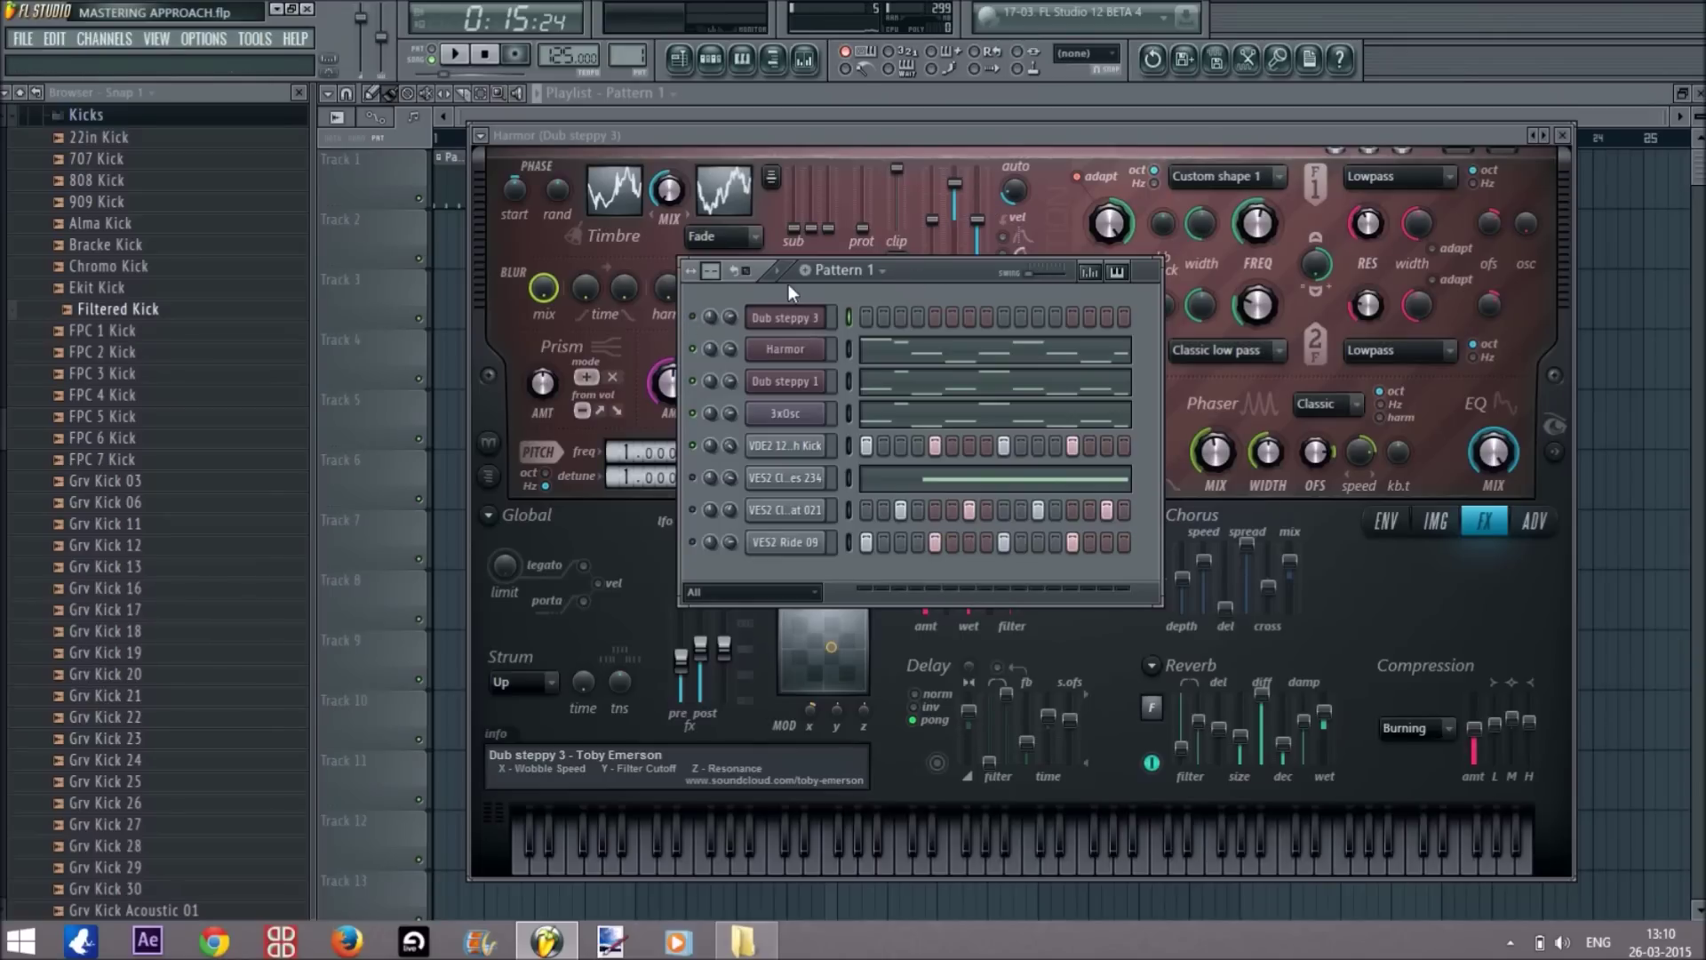
pyautogui.click(1031, 158)
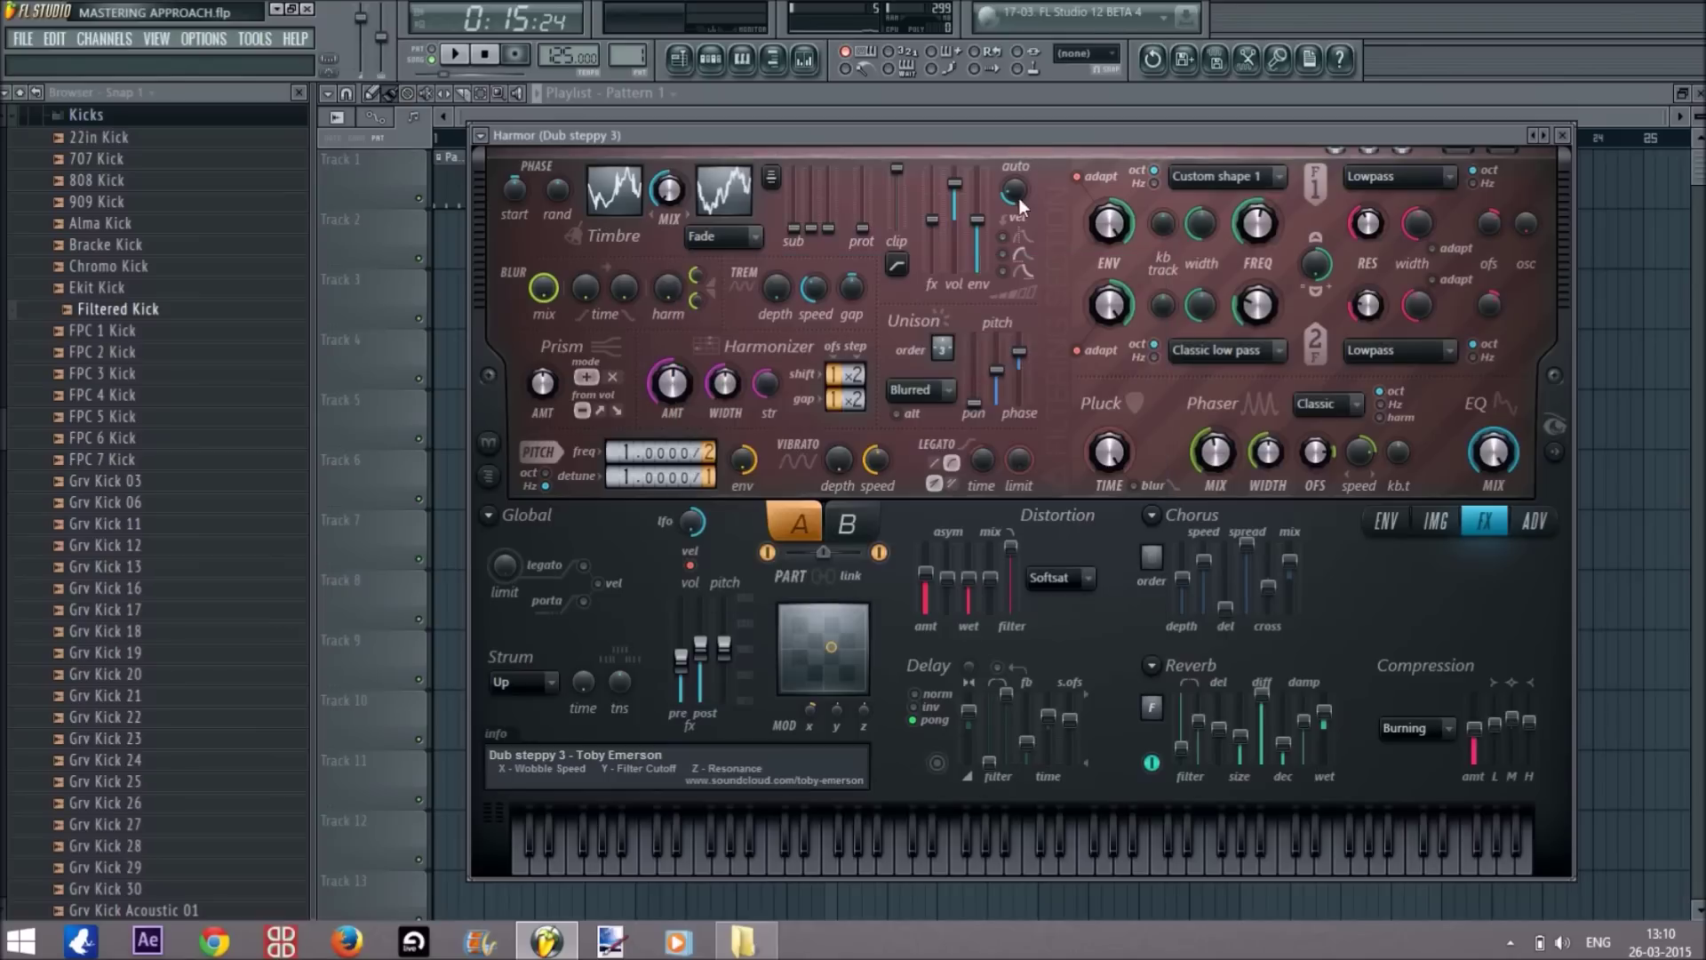
# Adjust the pluck time, filter 1 frequency and harmonizer amount of Dub steppy 3, and show its envelope section.
pyautogui.moveTo(1108, 451)
pyautogui.mouseDown()
pyautogui.moveTo(1108, 400)
pyautogui.moveTo(1109, 431)
pyautogui.mouseUp()
pyautogui.moveTo(1266, 223); pyautogui.dragTo(1266, 215)
pyautogui.moveTo(672, 383); pyautogui.dragTo(672, 379)
pyautogui.click(1379, 522)
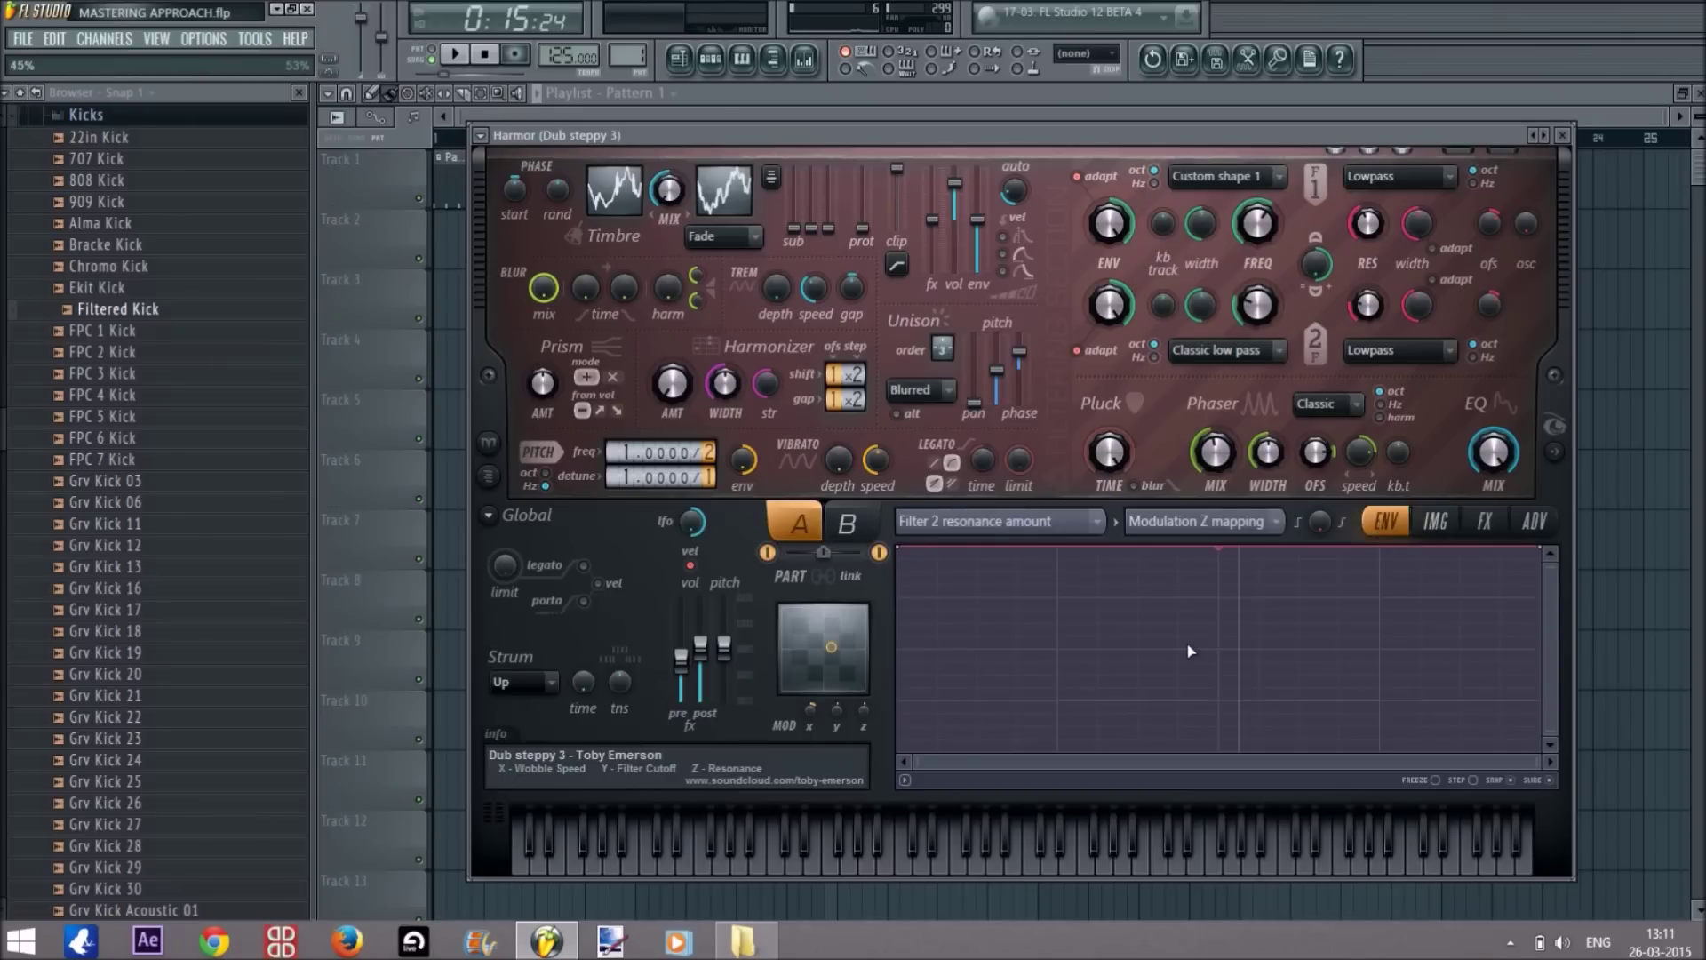
# Close the Dub steppy 3 window, open the original Harmor channel's plugin, and bring the step sequencer in front.
pyautogui.click(1564, 136)
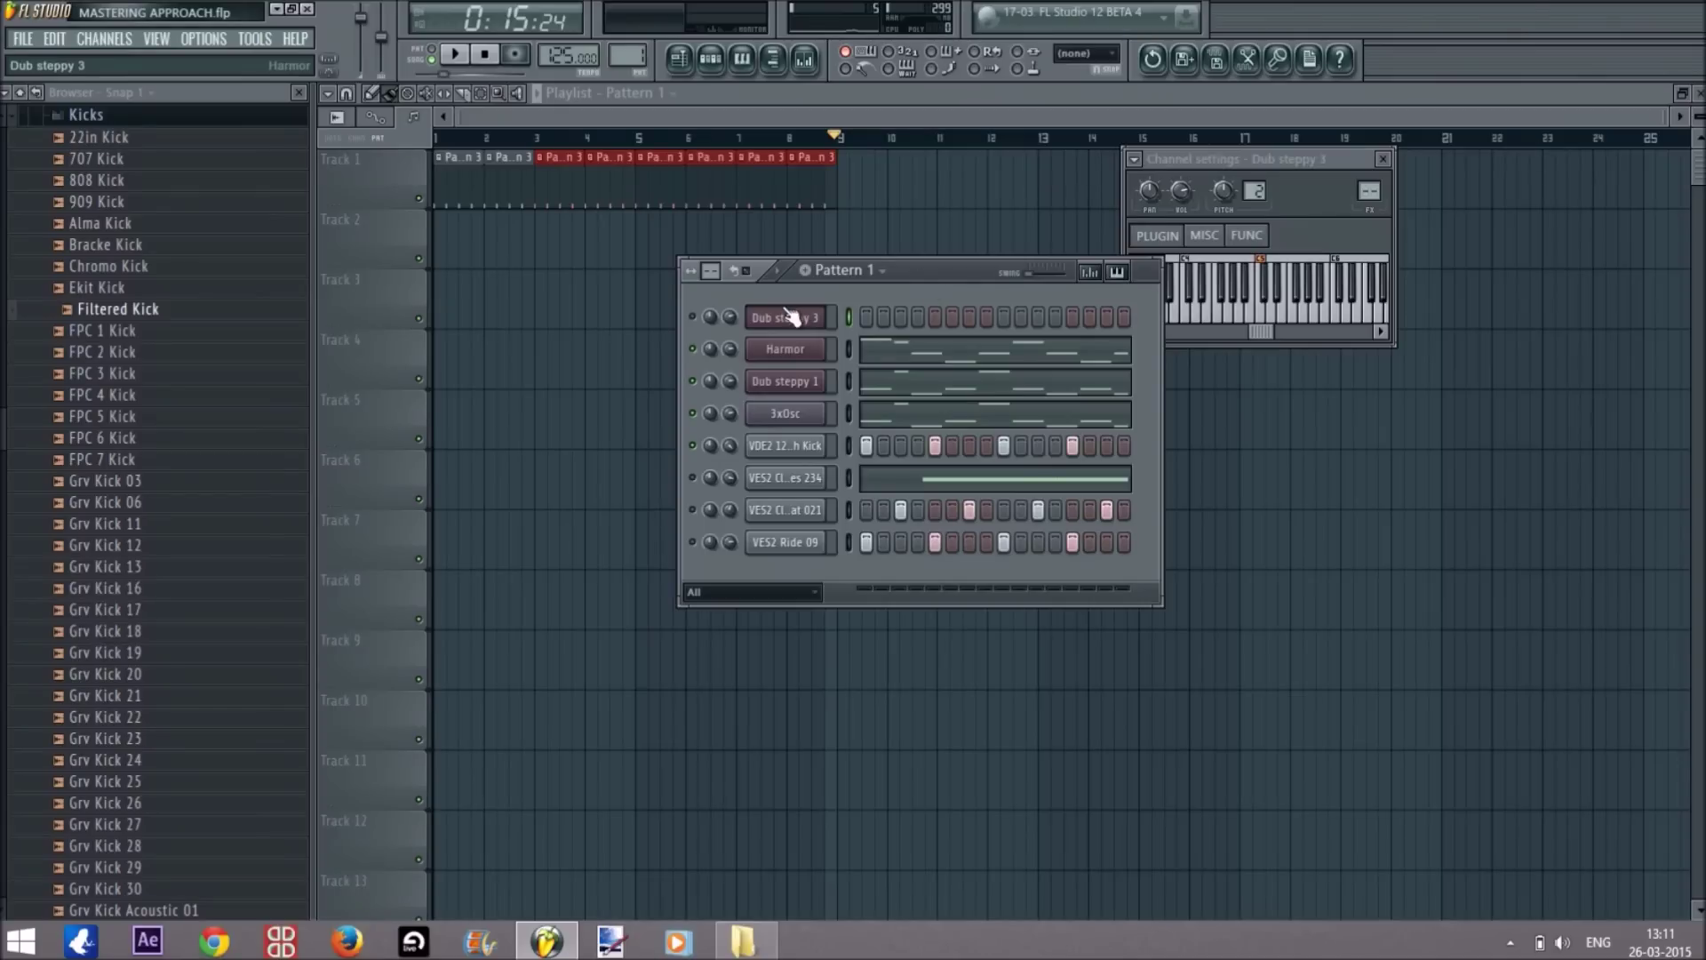
pyautogui.click(785, 349)
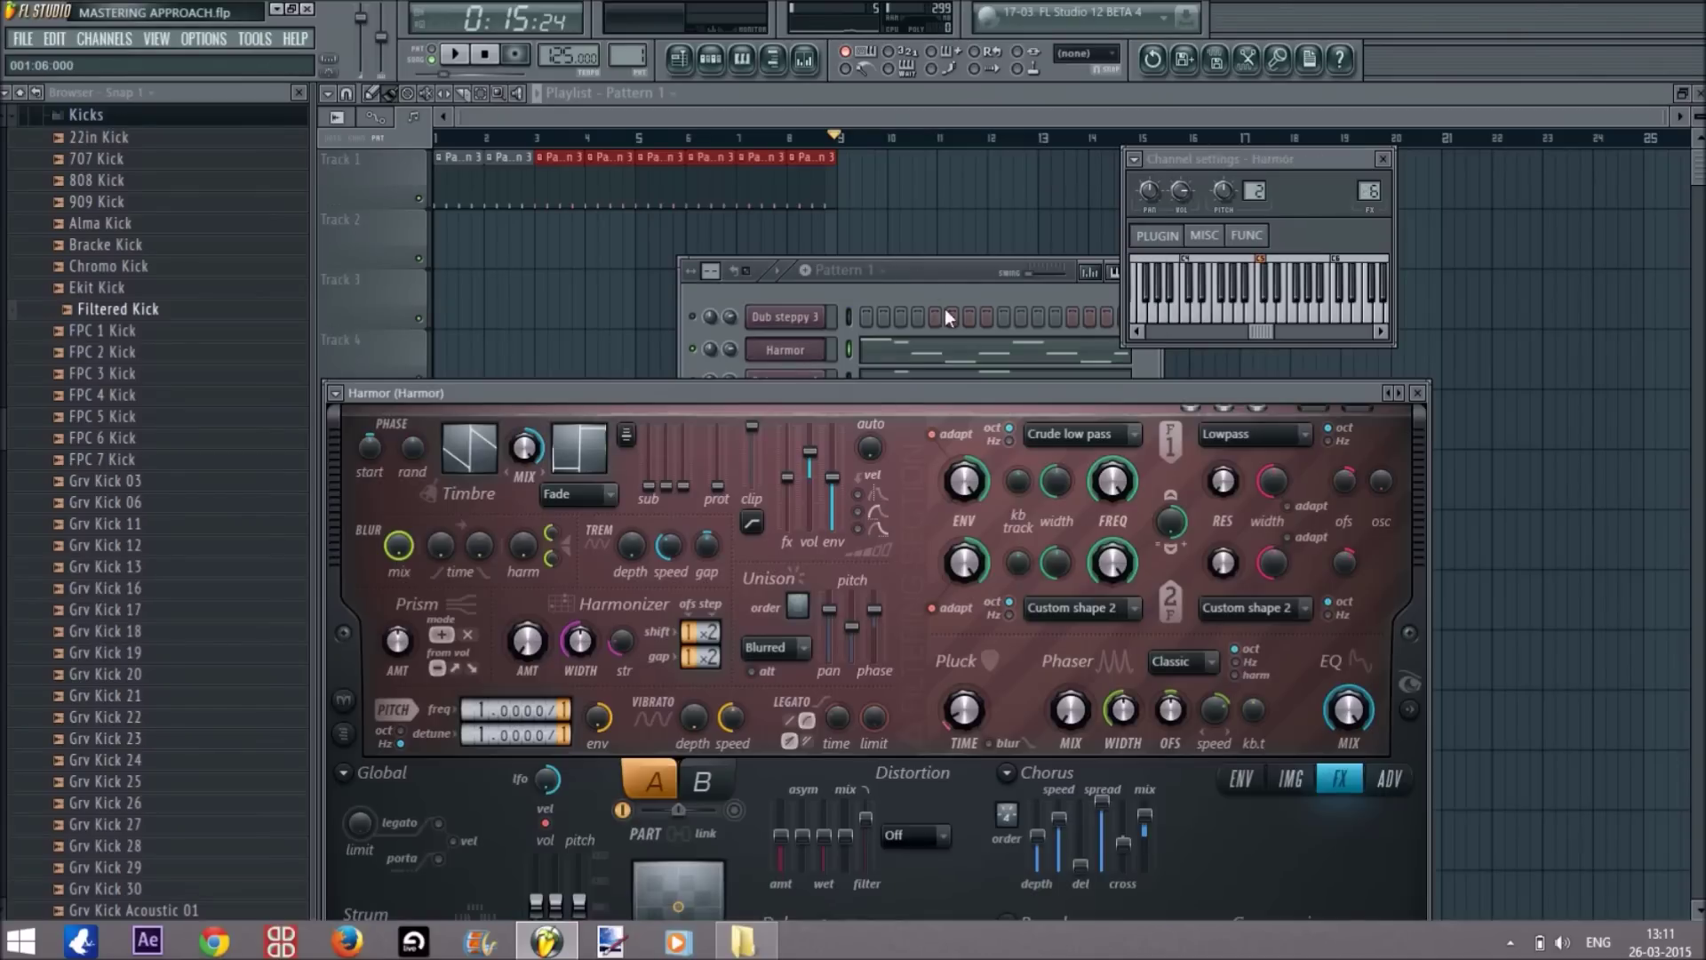
pyautogui.click(930, 278)
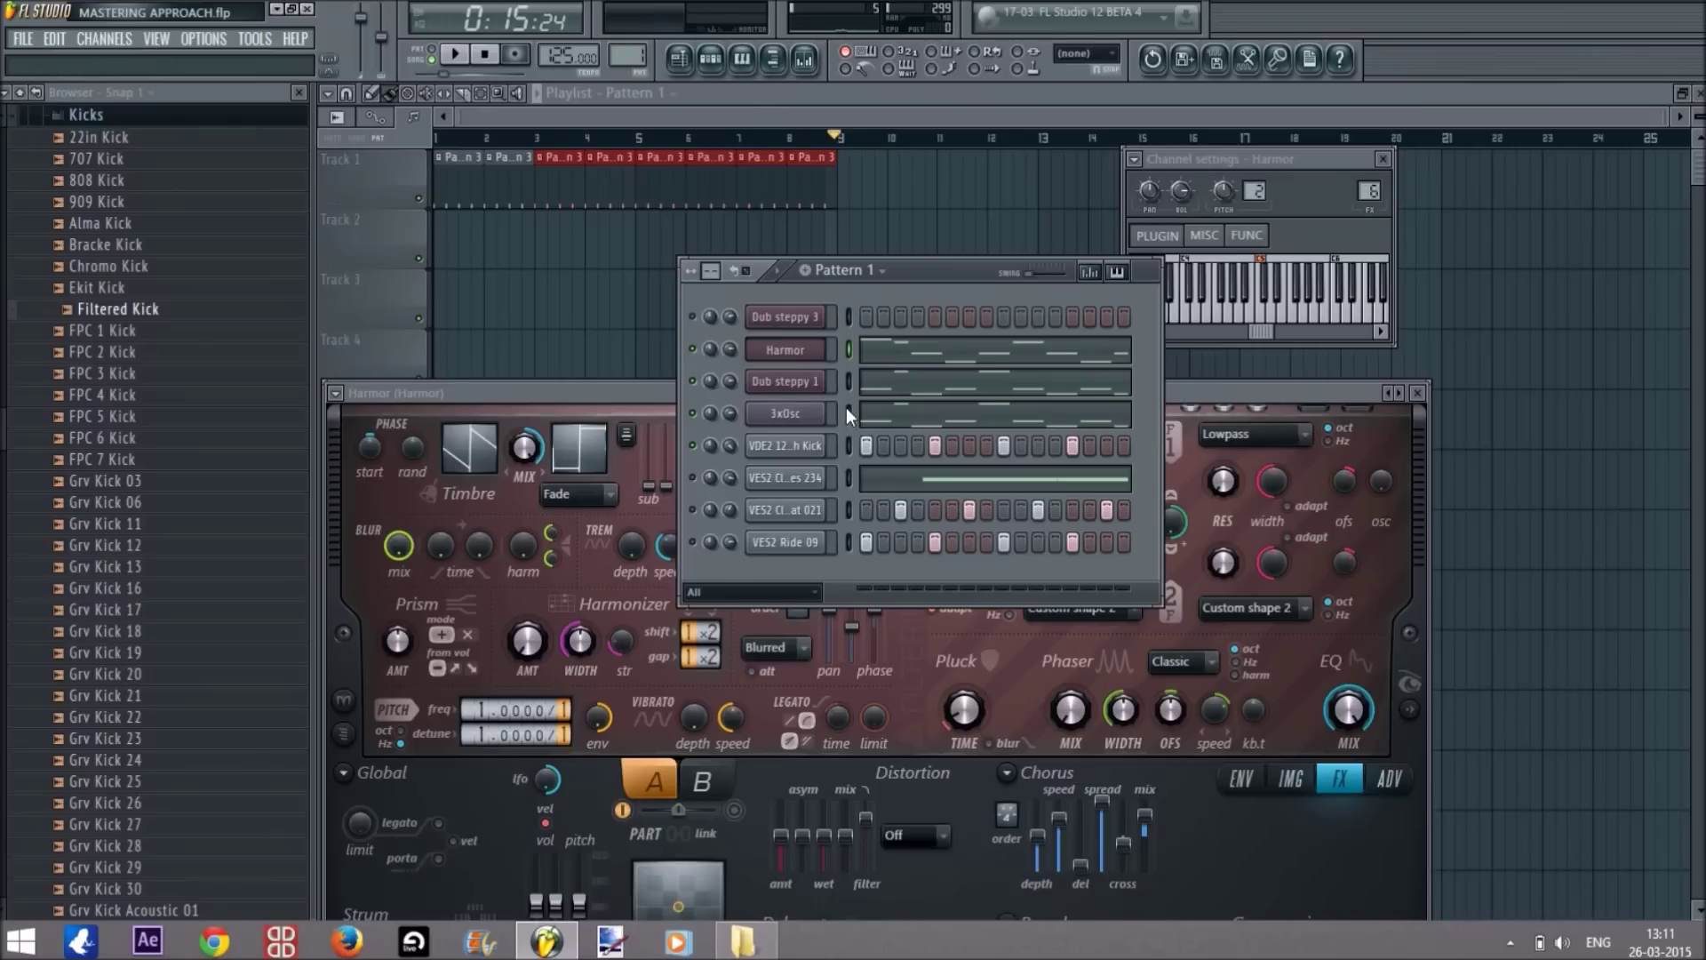
# Open the Harmor channel's piano roll, close it, and reopen it from the channel's note preview.
pyautogui.click(743, 61)
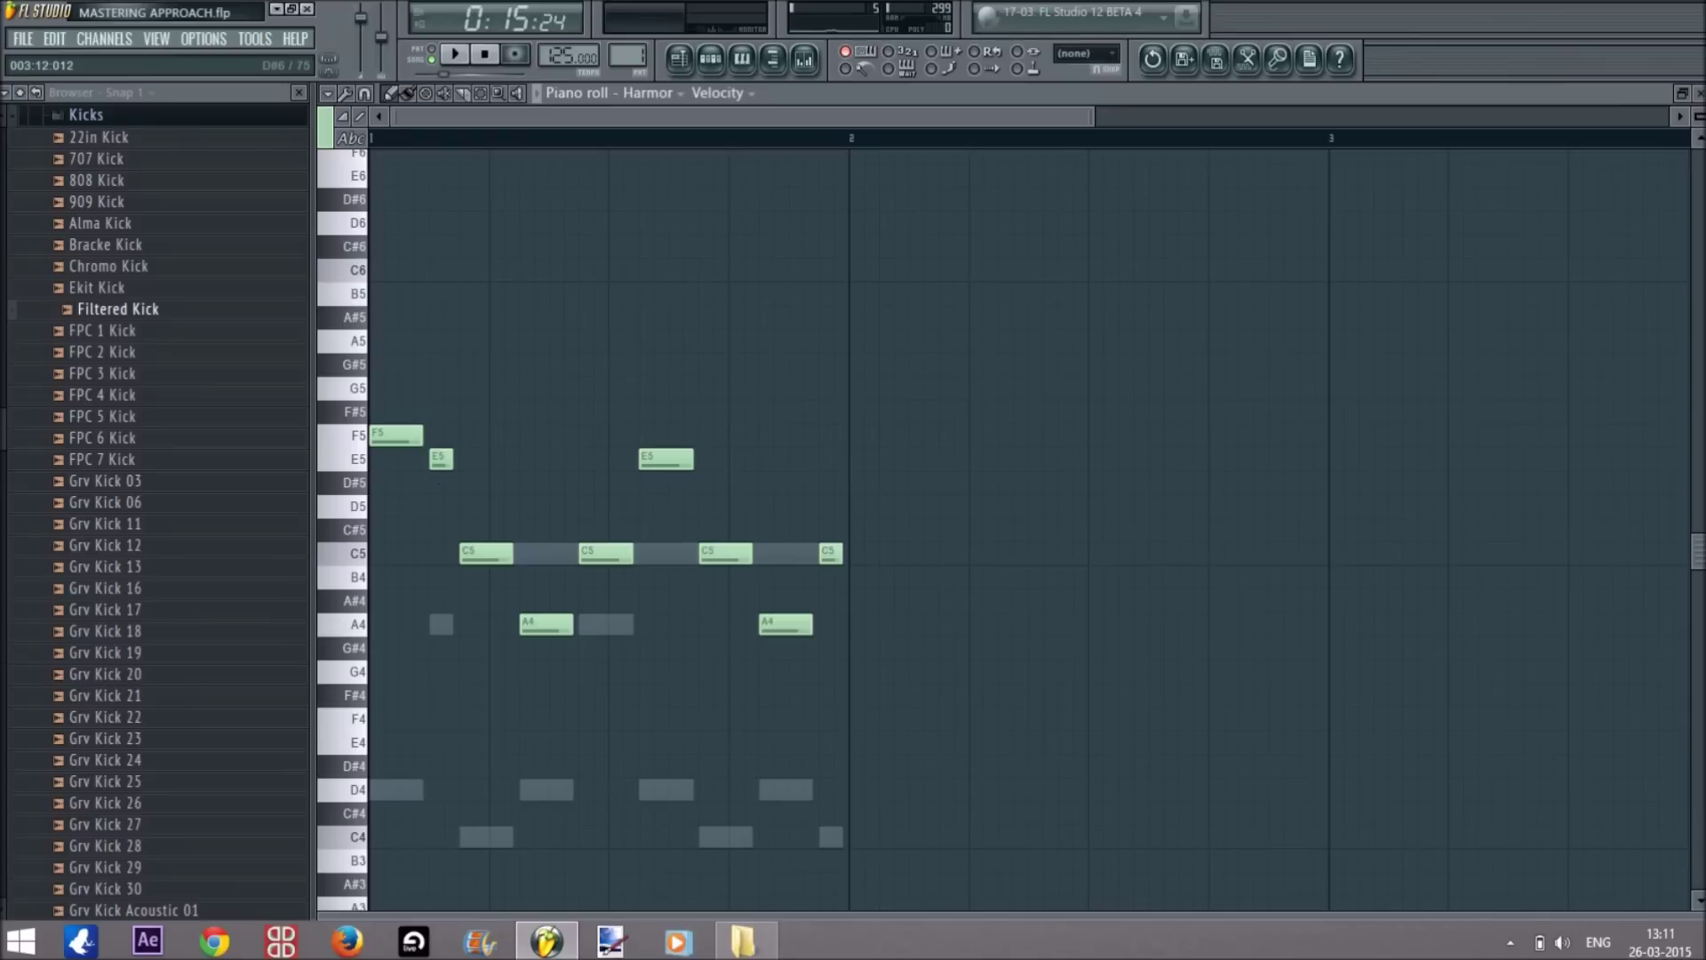
pyautogui.click(1698, 96)
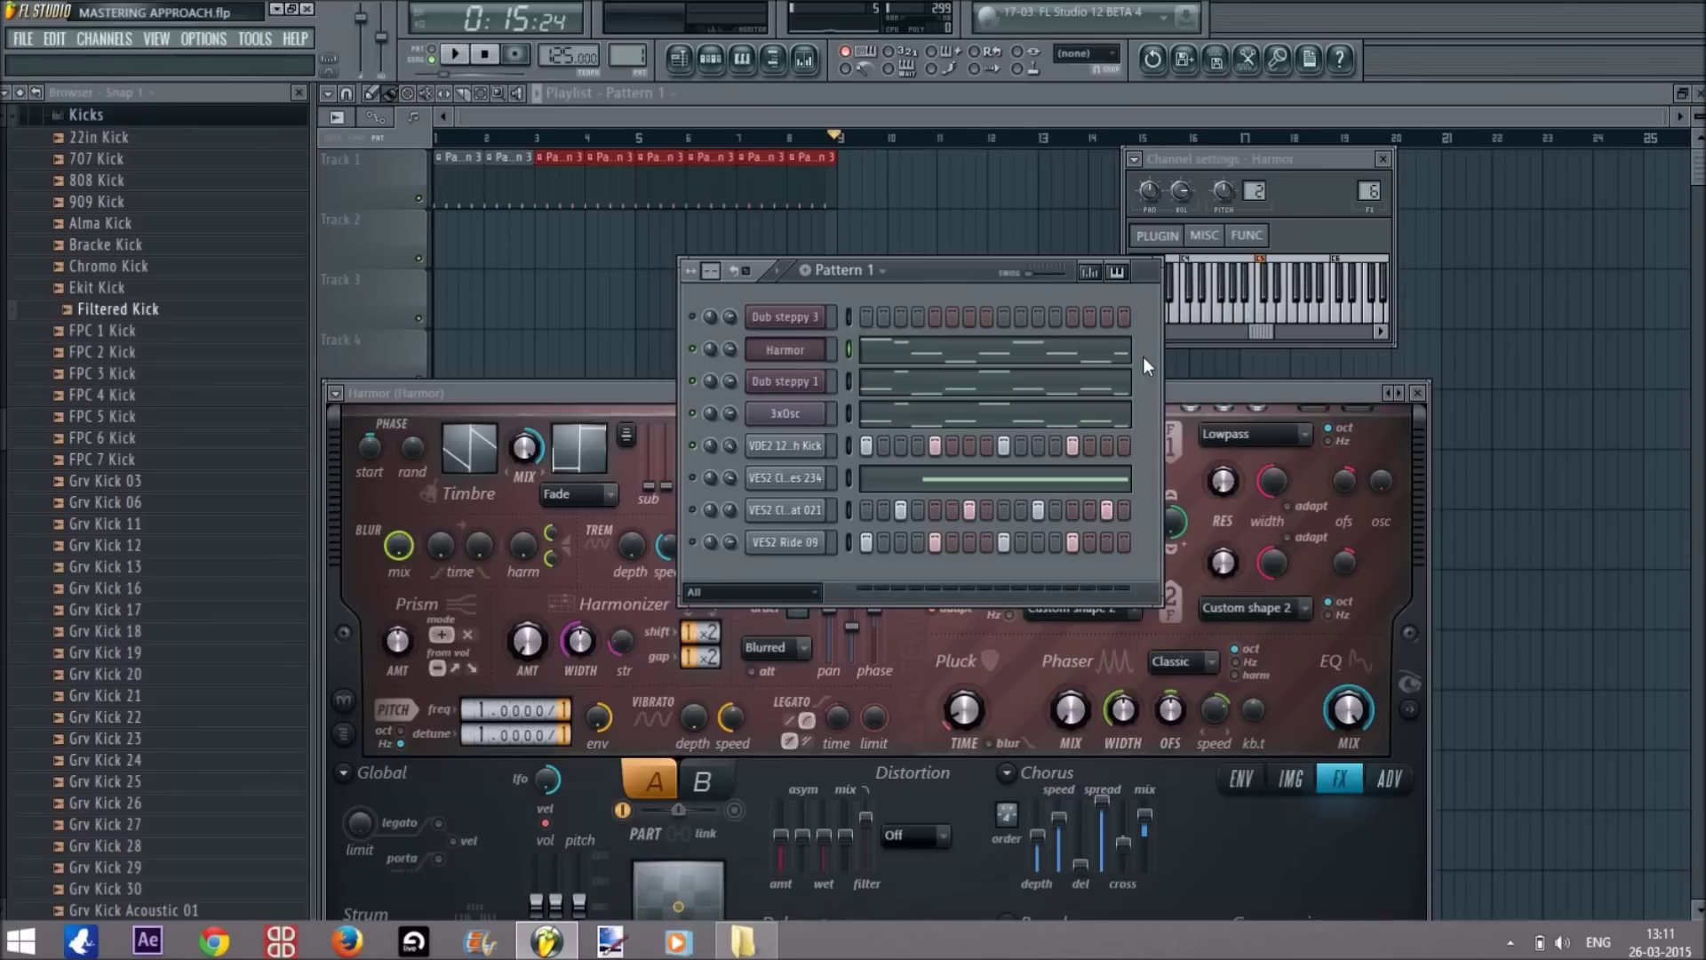
pyautogui.click(891, 353)
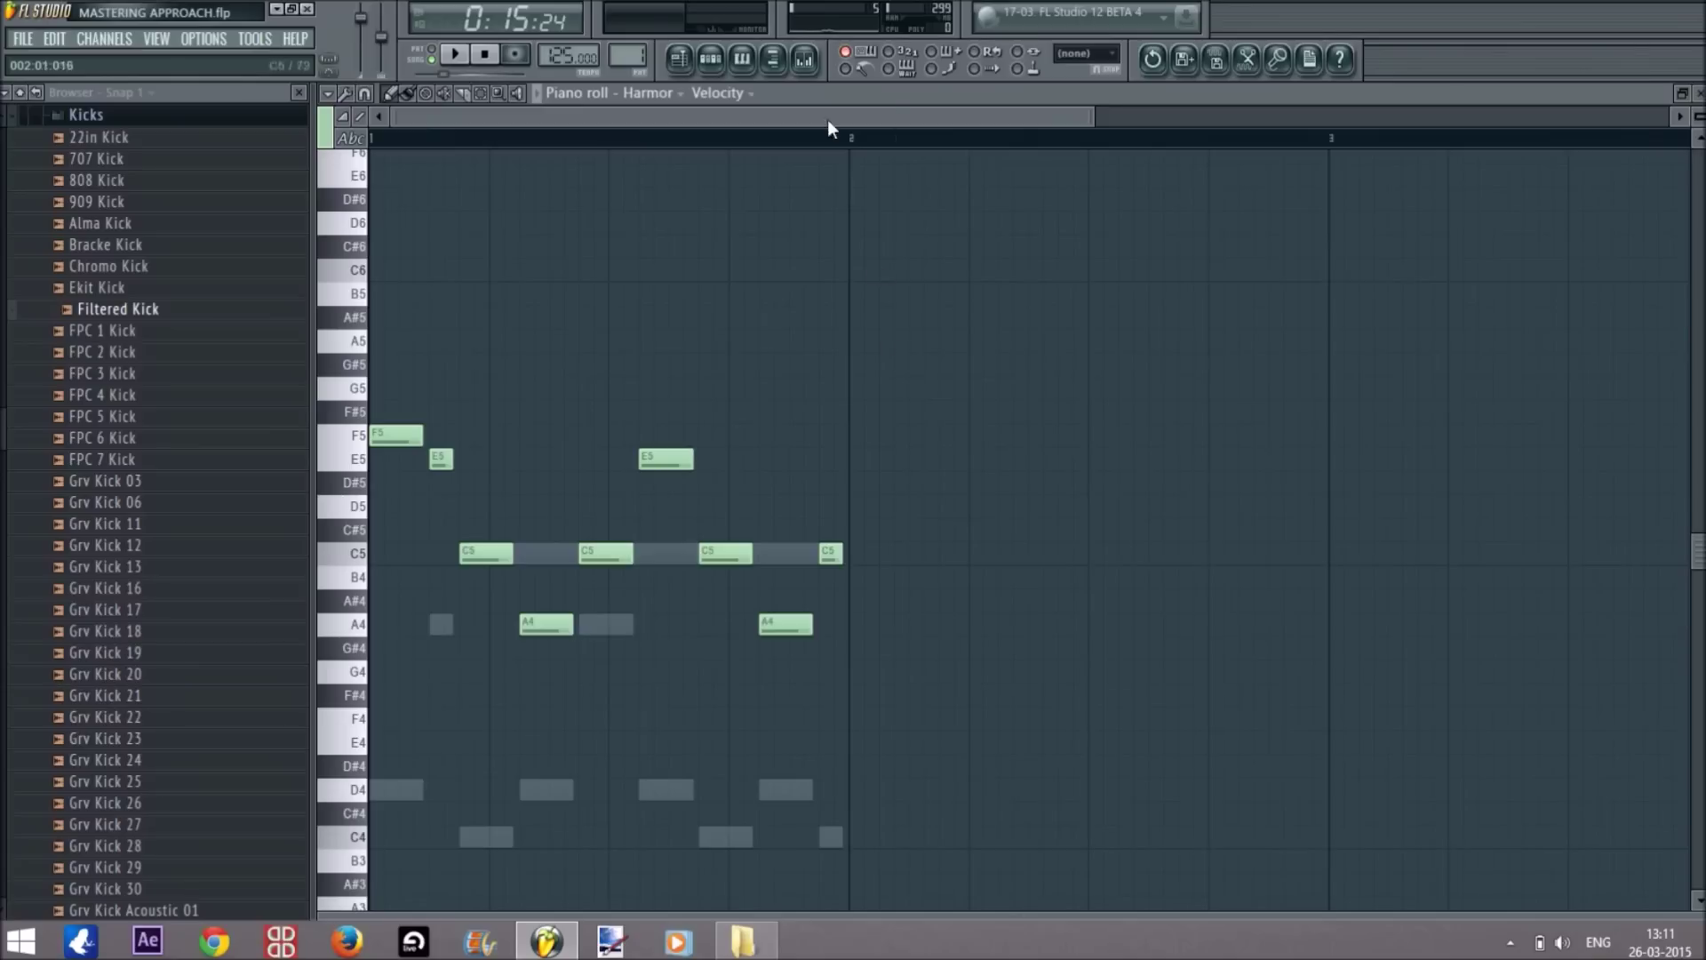
pyautogui.moveTo(1094, 115); pyautogui.dragTo(959, 115)
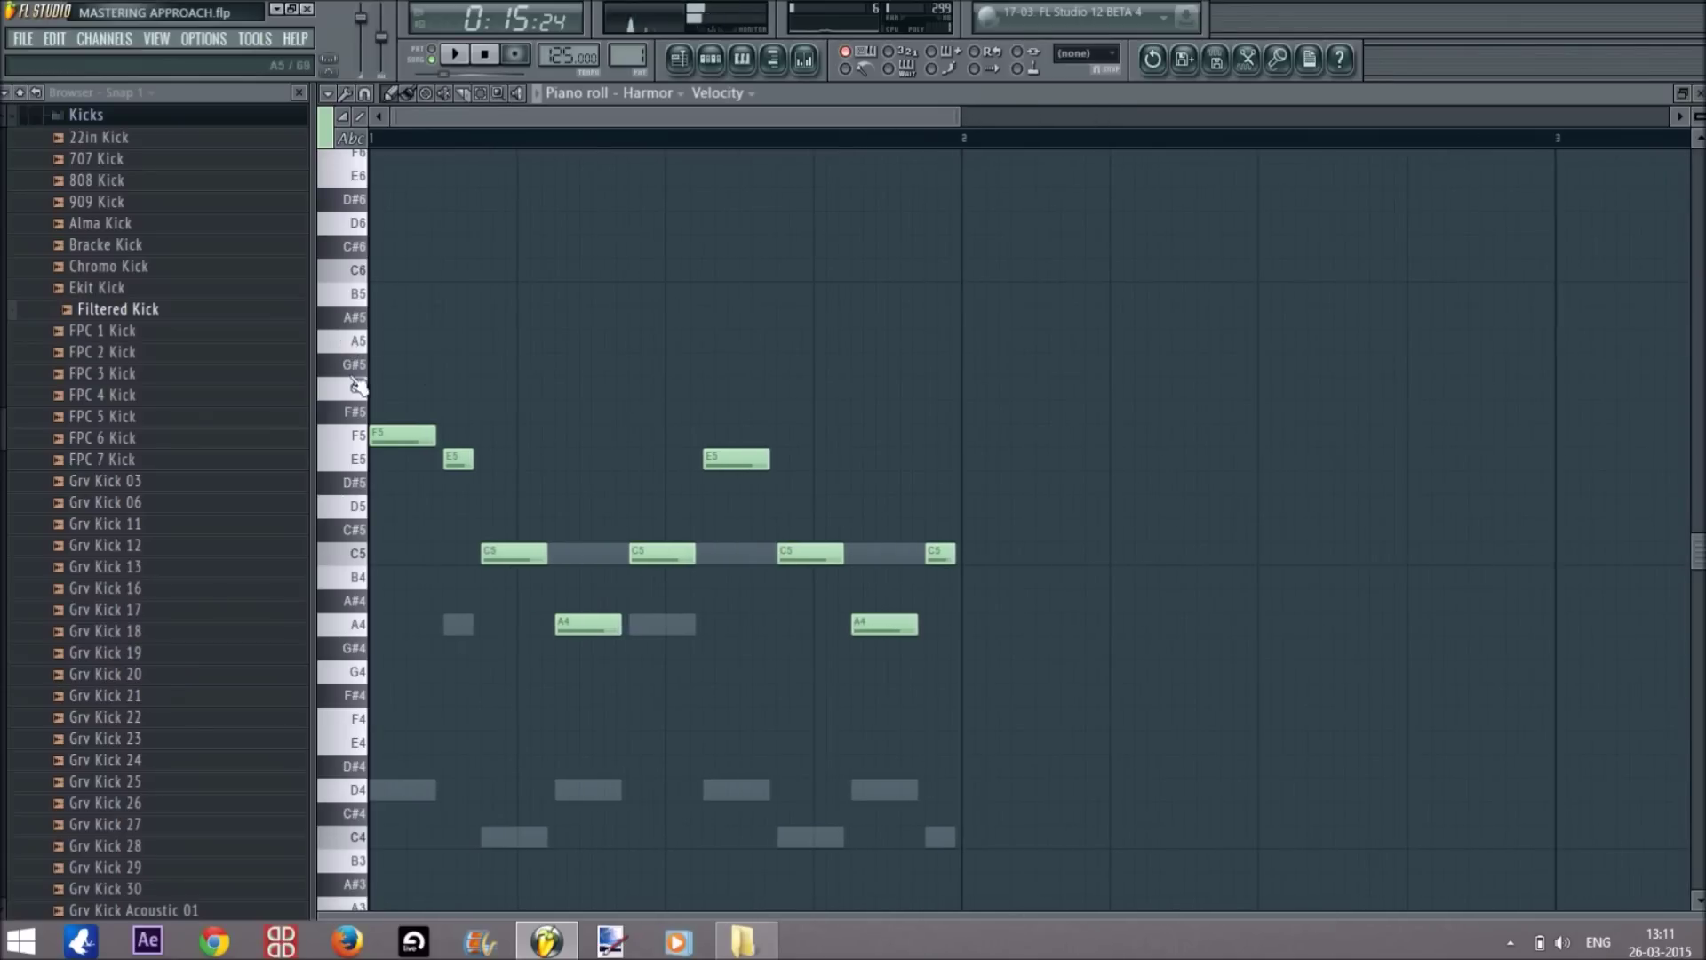
# Audition several notes on the piano roll's keyboard and sweep from the lower keys to the higher ones.
pyautogui.click(358, 388)
pyautogui.click(360, 503)
pyautogui.click(365, 567)
pyautogui.click(359, 527)
pyautogui.moveTo(359, 525); pyautogui.dragTo(359, 151)
# Examine Harmor's note pattern across the piano roll's pitch range and timeline, and close the piano roll.
pyautogui.moveTo(962, 114); pyautogui.dragTo(983, 114)
pyautogui.moveTo(1699, 456); pyautogui.dragTo(1695, 169)
pyautogui.moveTo(1694, 414); pyautogui.dragTo(1693, 587)
pyautogui.moveTo(977, 111); pyautogui.dragTo(848, 113)
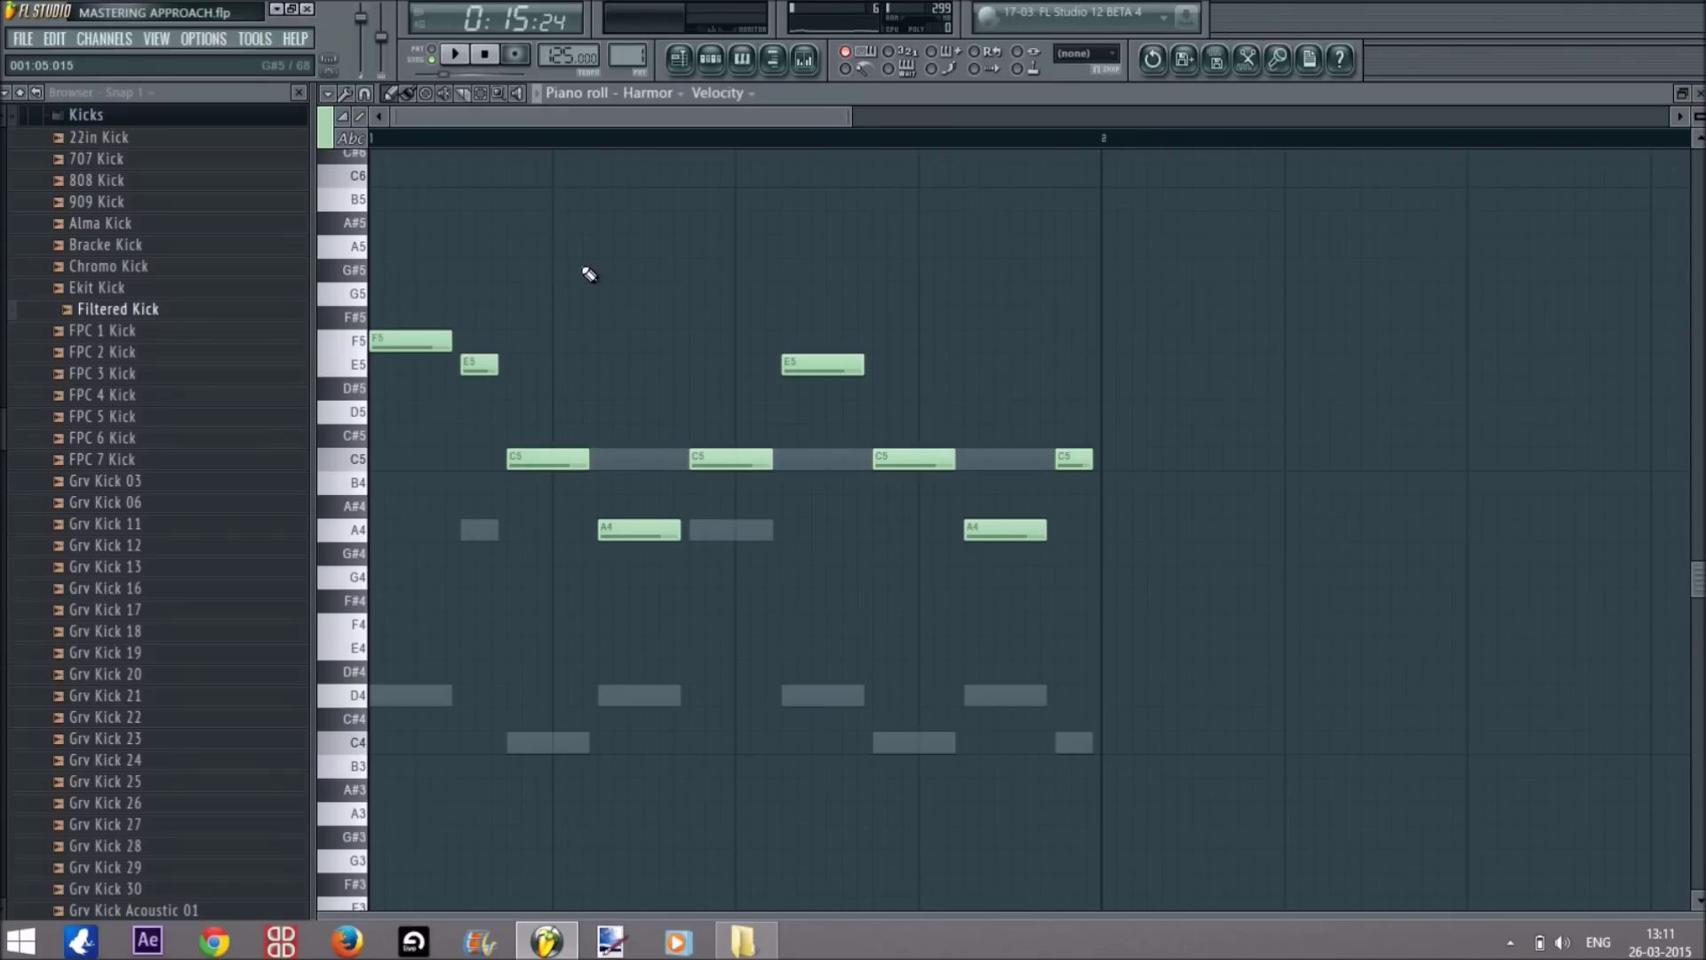
pyautogui.moveTo(850, 115); pyautogui.dragTo(883, 115)
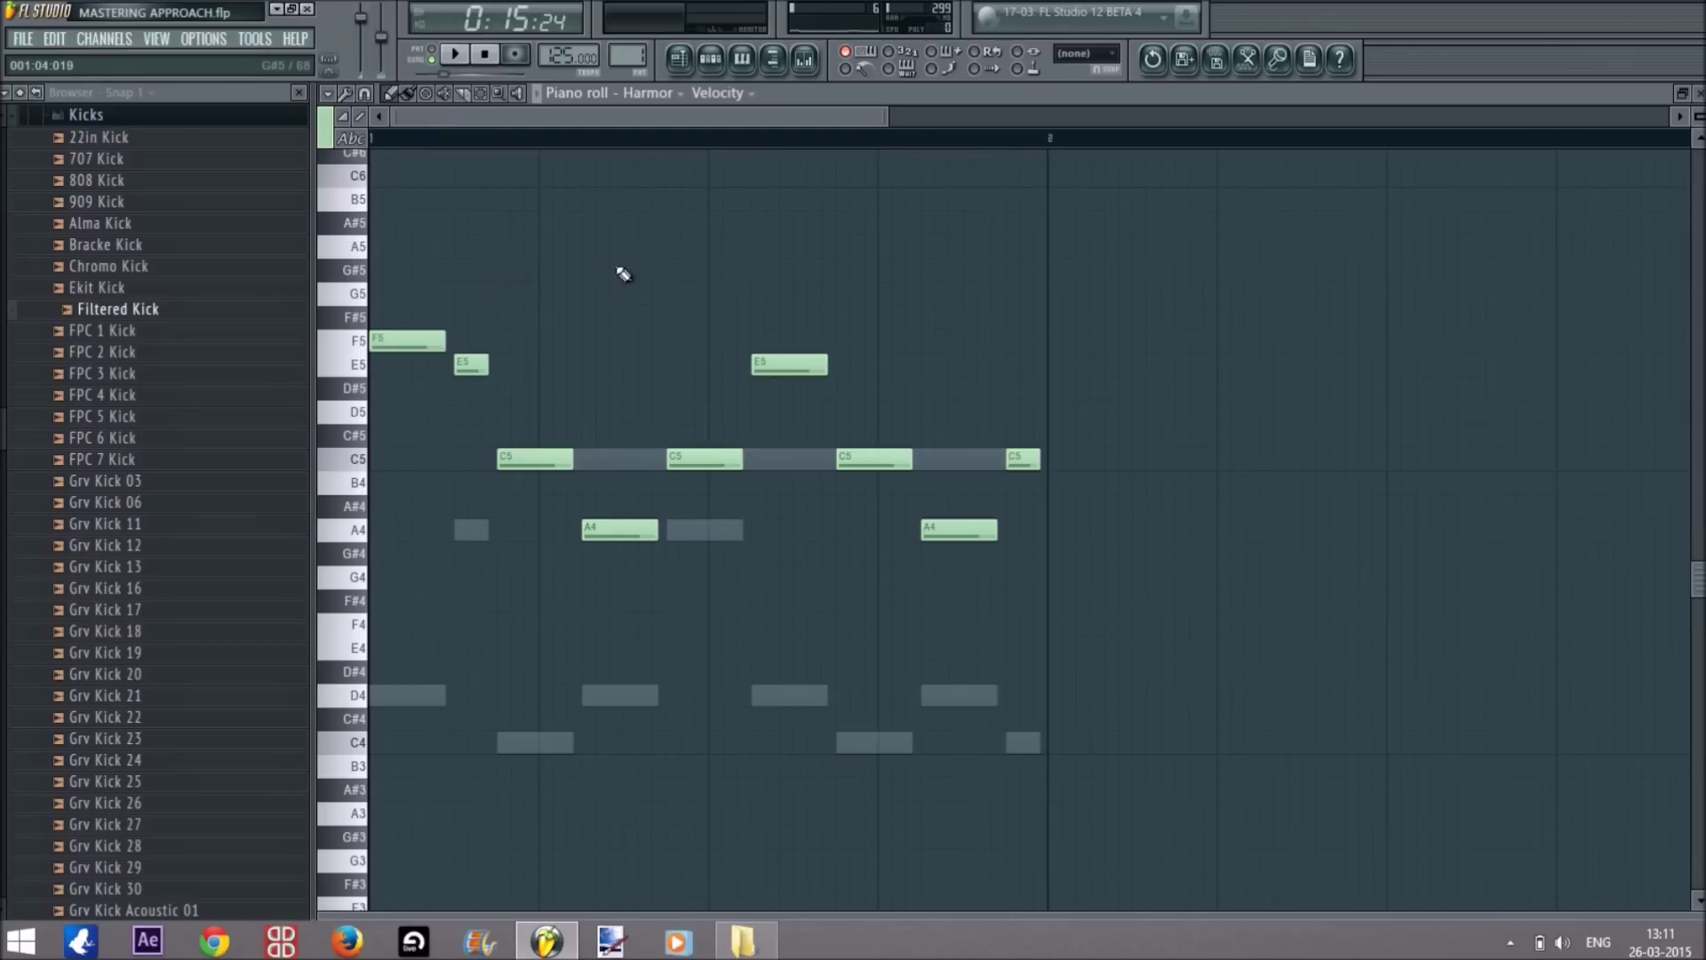
pyautogui.moveTo(887, 114); pyautogui.dragTo(751, 115)
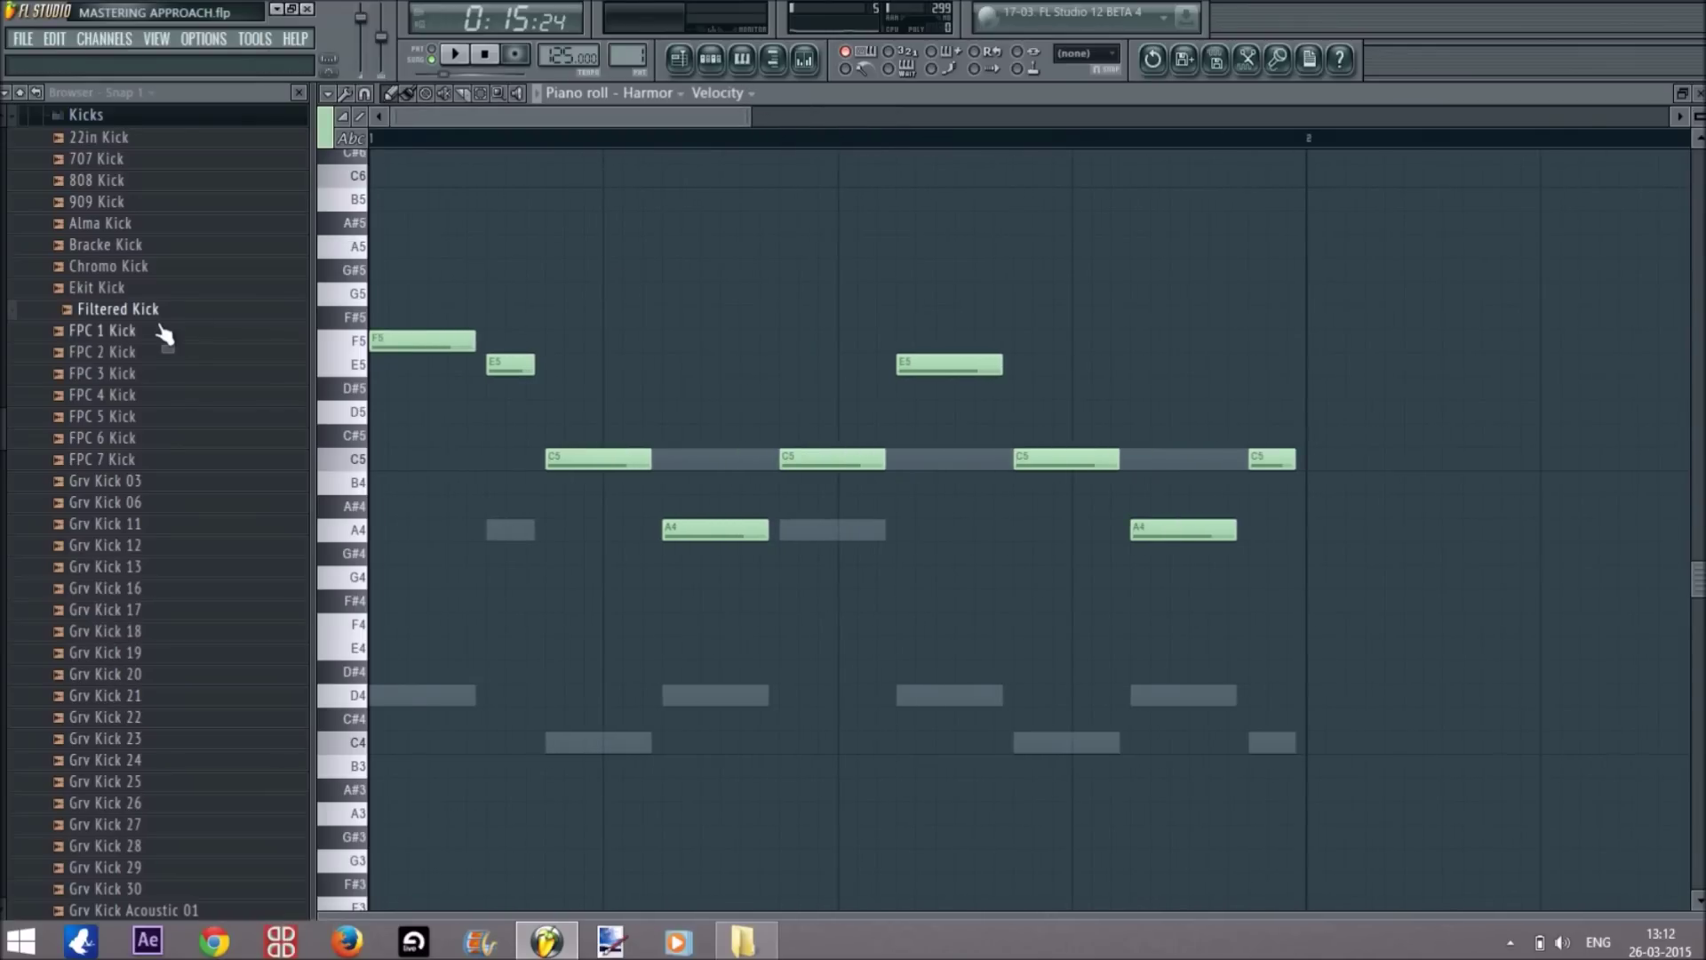
pyautogui.moveTo(471, 345)
pyautogui.mouseDown()
pyautogui.moveTo(392, 345)
pyautogui.moveTo(474, 345)
pyautogui.mouseUp()
pyautogui.click(1697, 92)
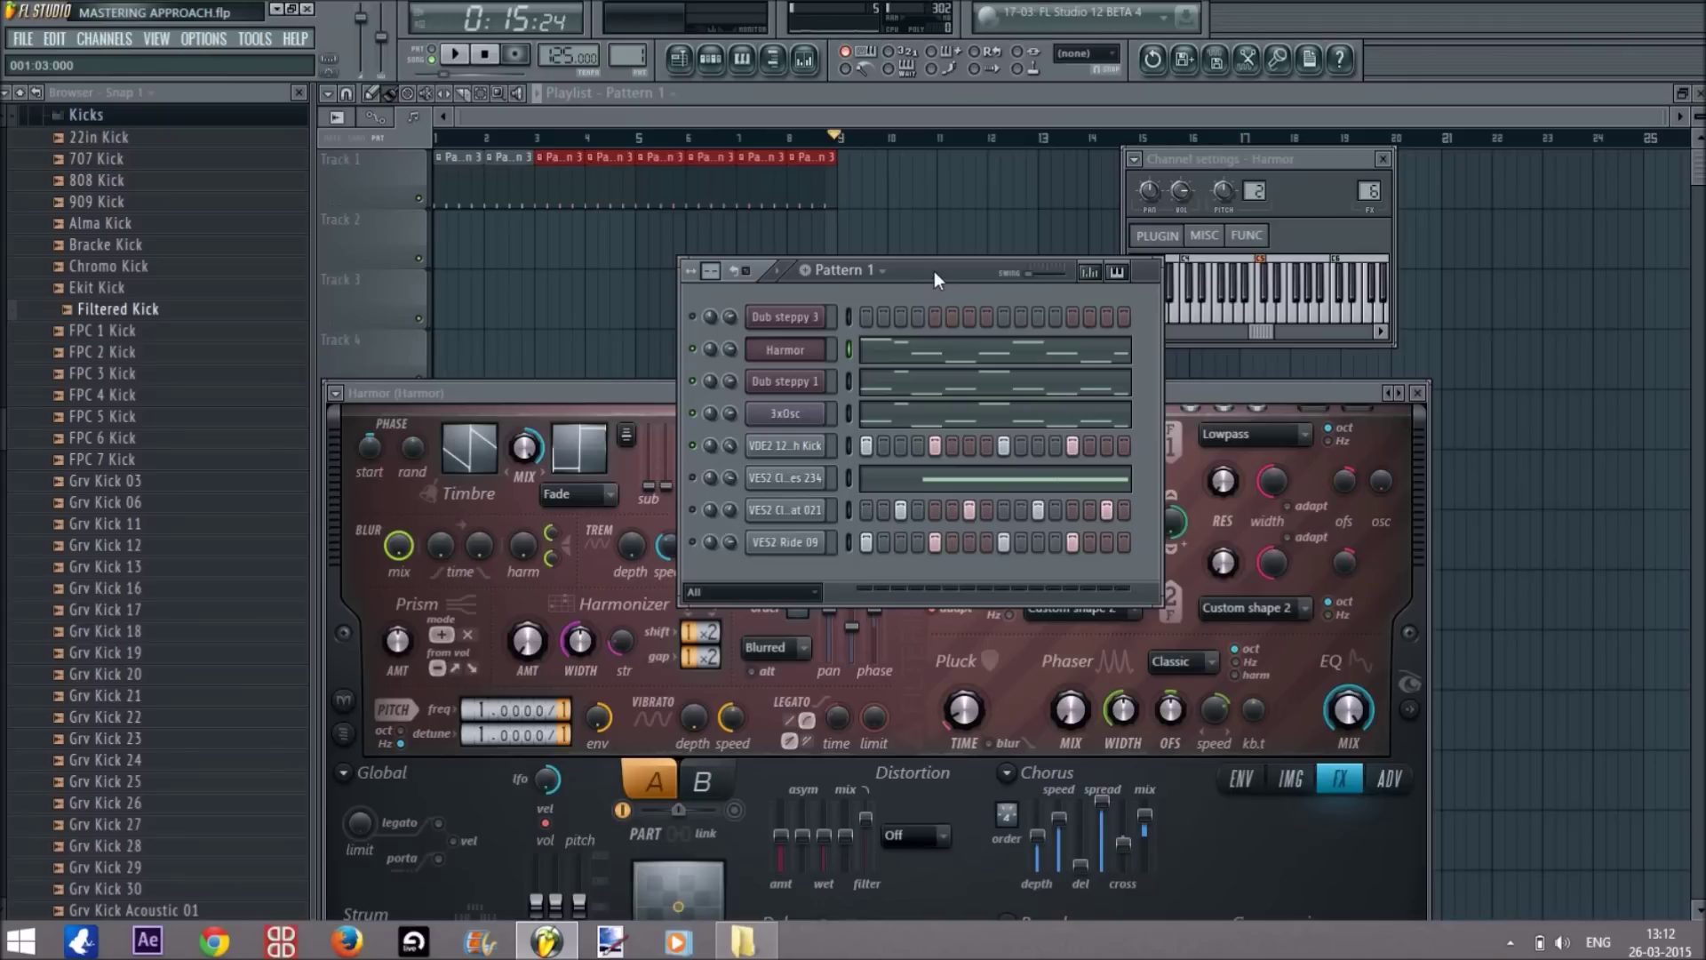
# Demonstrate opening and closing Harmor's piano roll from its note preview and the main window controls, returning to the step sequencer.
pyautogui.click(787, 359)
pyautogui.click(787, 359)
pyautogui.click(885, 347)
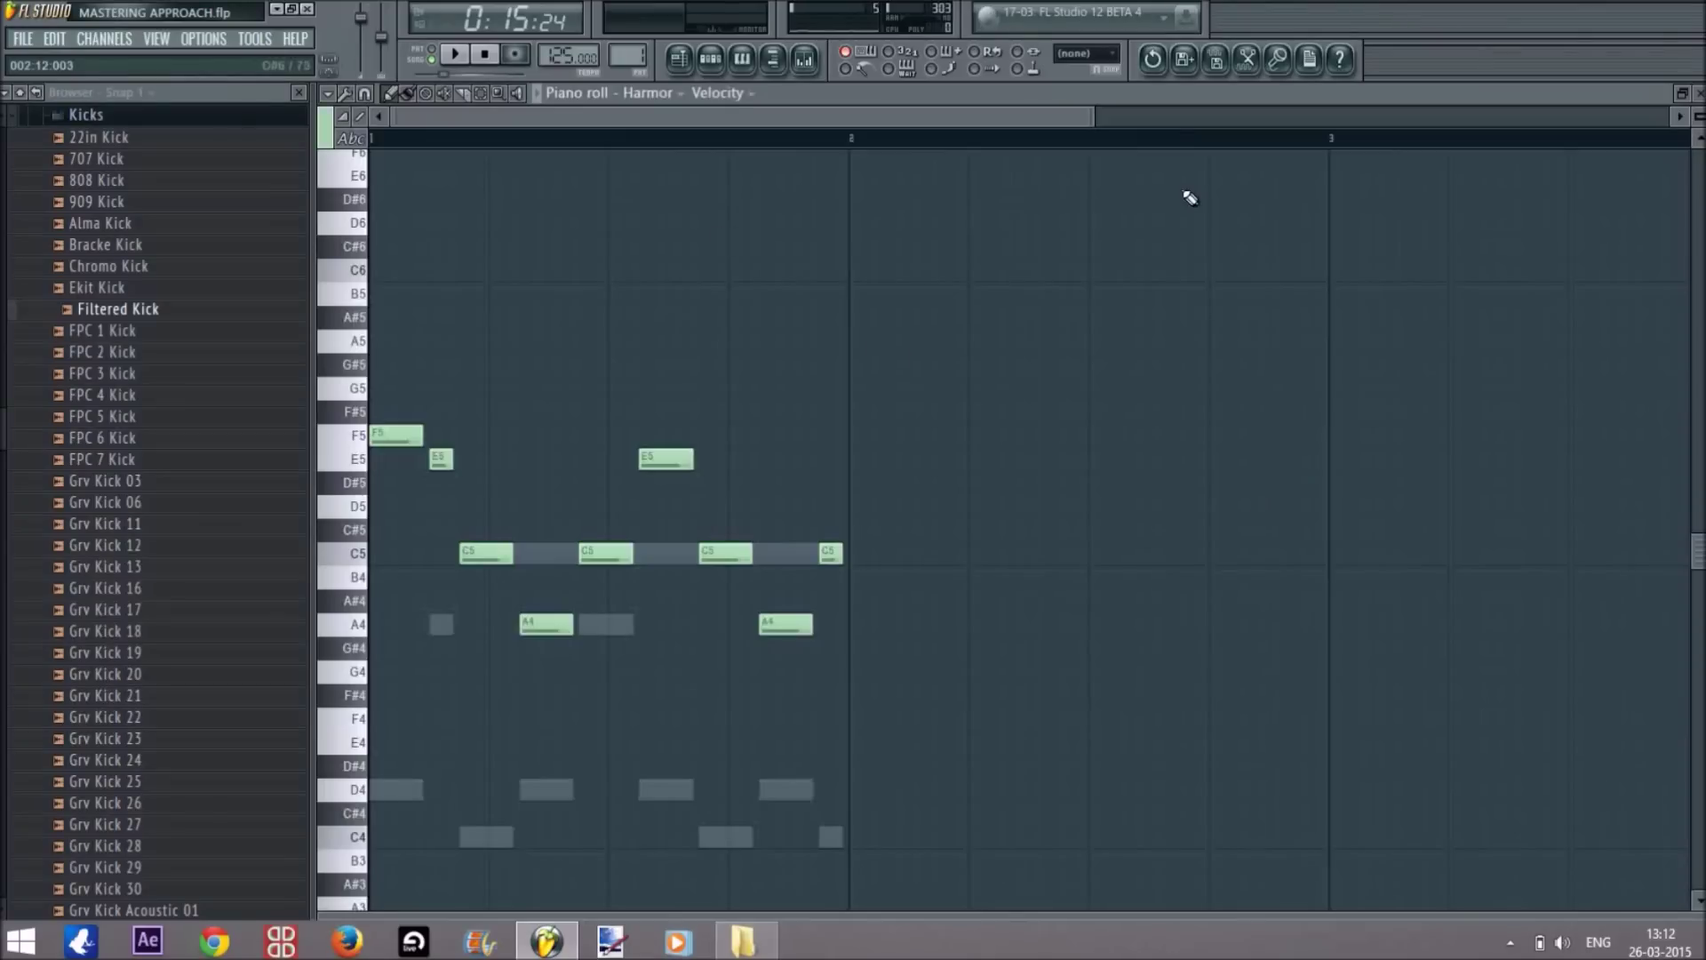
pyautogui.click(1698, 92)
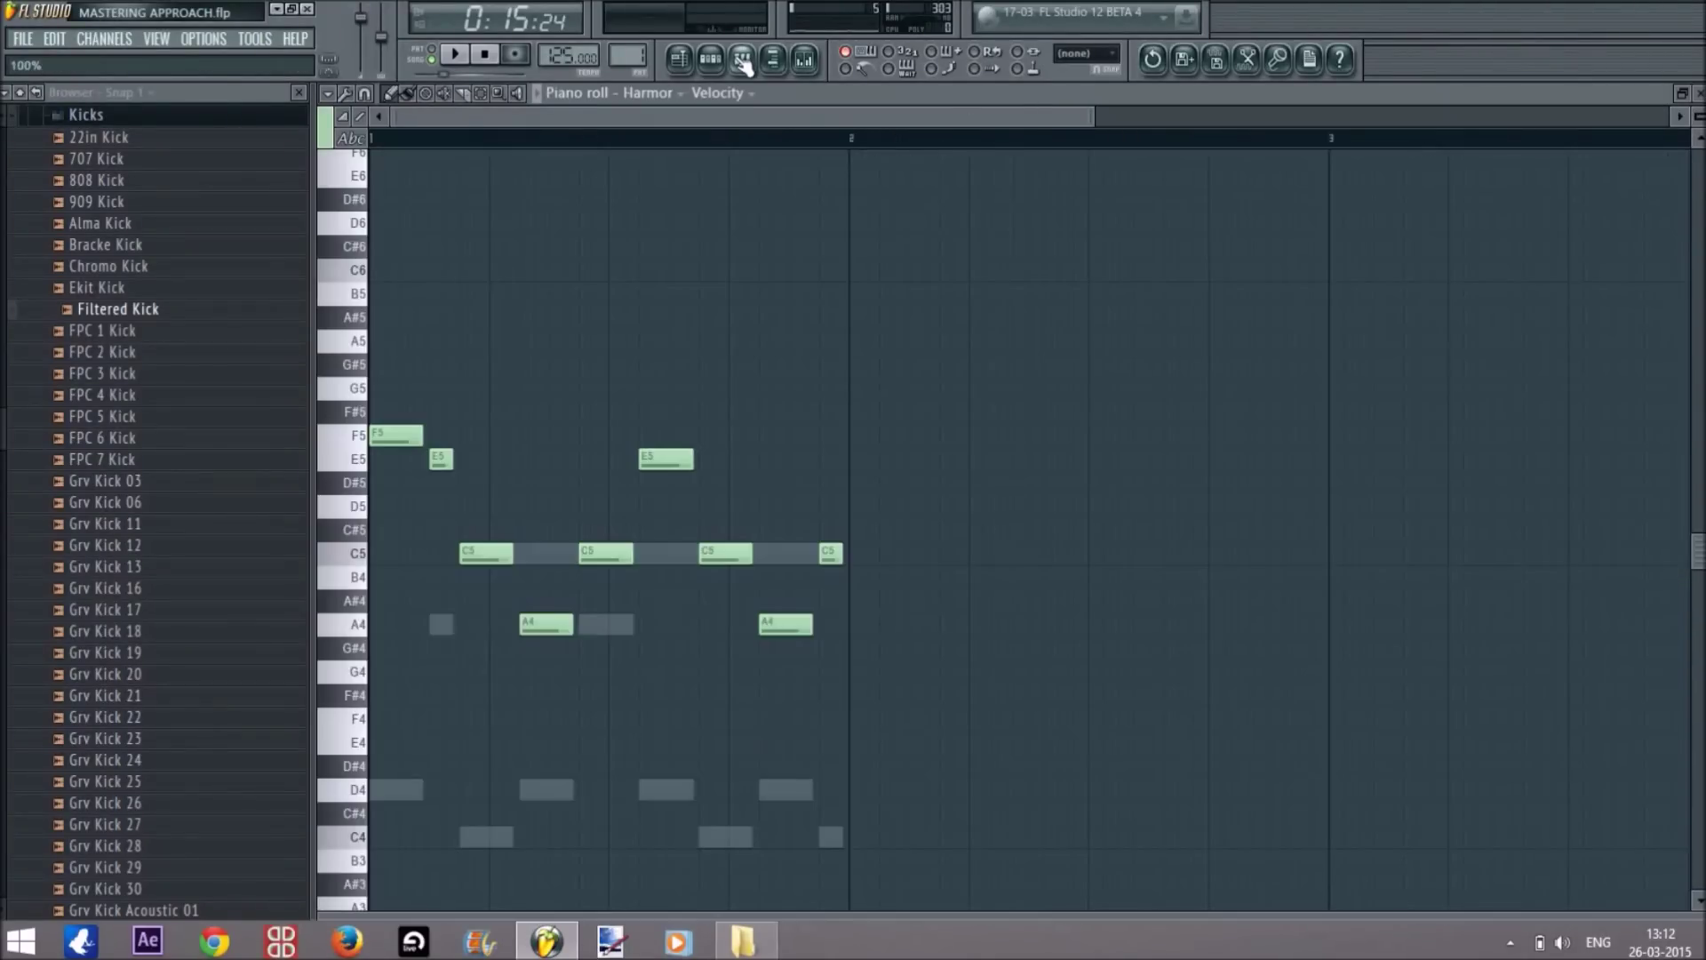
pyautogui.click(742, 59)
pyautogui.press('F5')
pyautogui.click(900, 367)
pyautogui.press('F5')
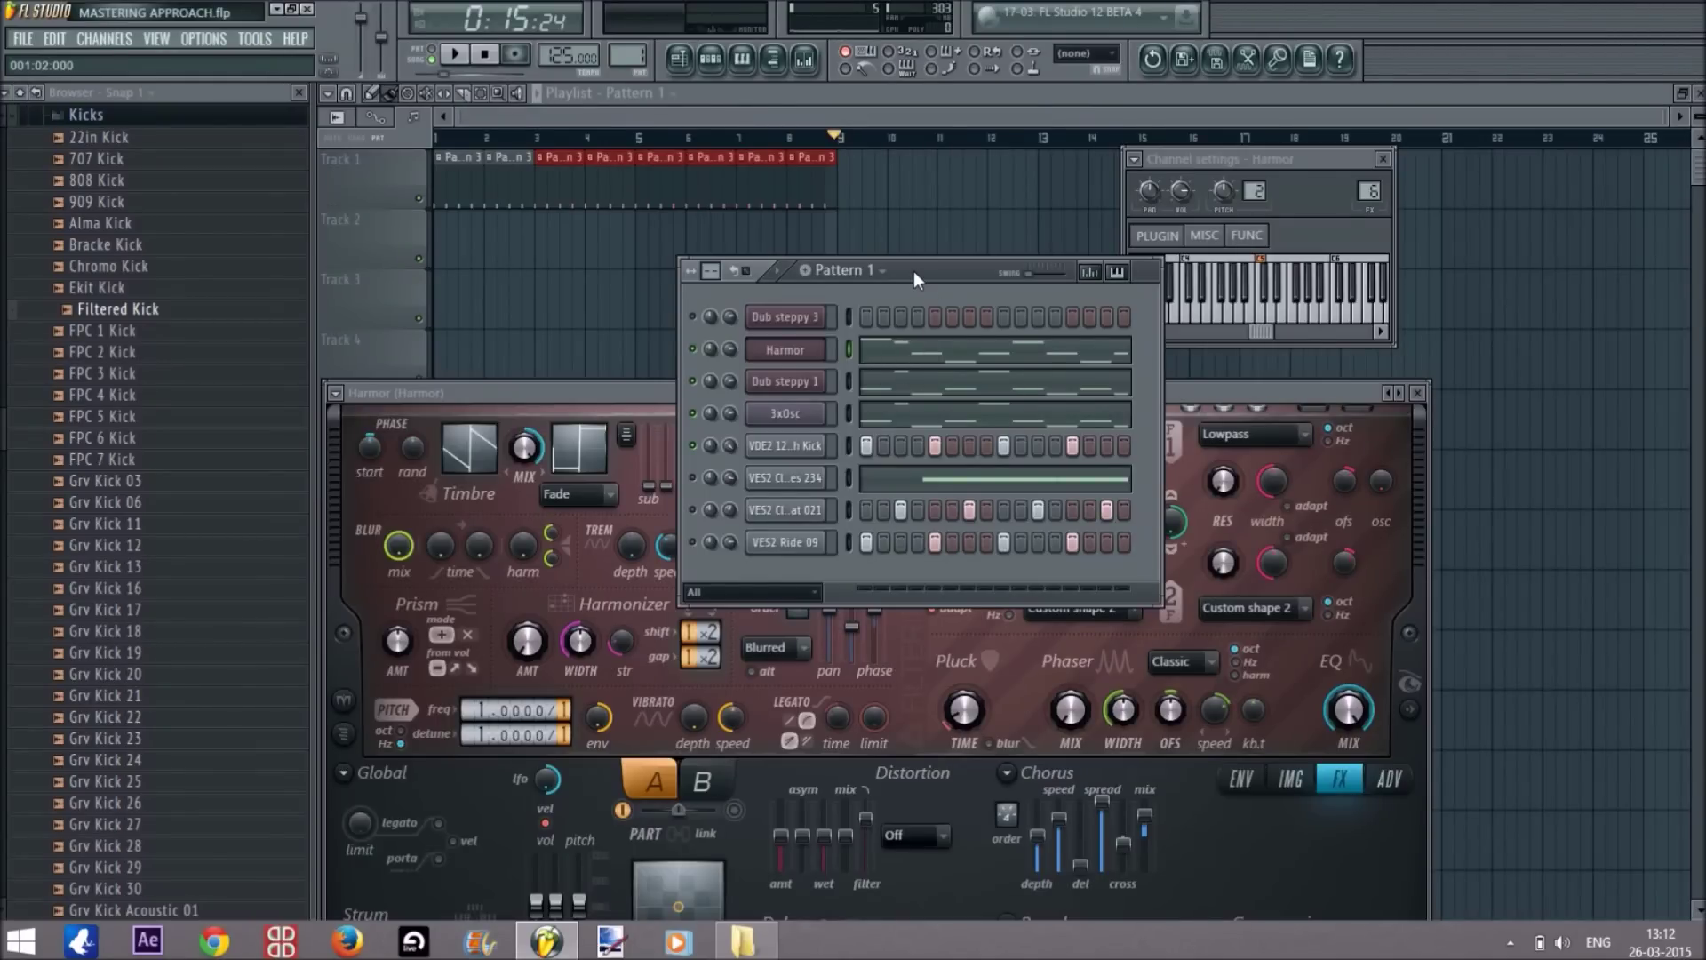
# Place trial notes at E5, D#6 and B5 in Harmor's piano roll, delete all three, and close the piano roll.
pyautogui.click(937, 357)
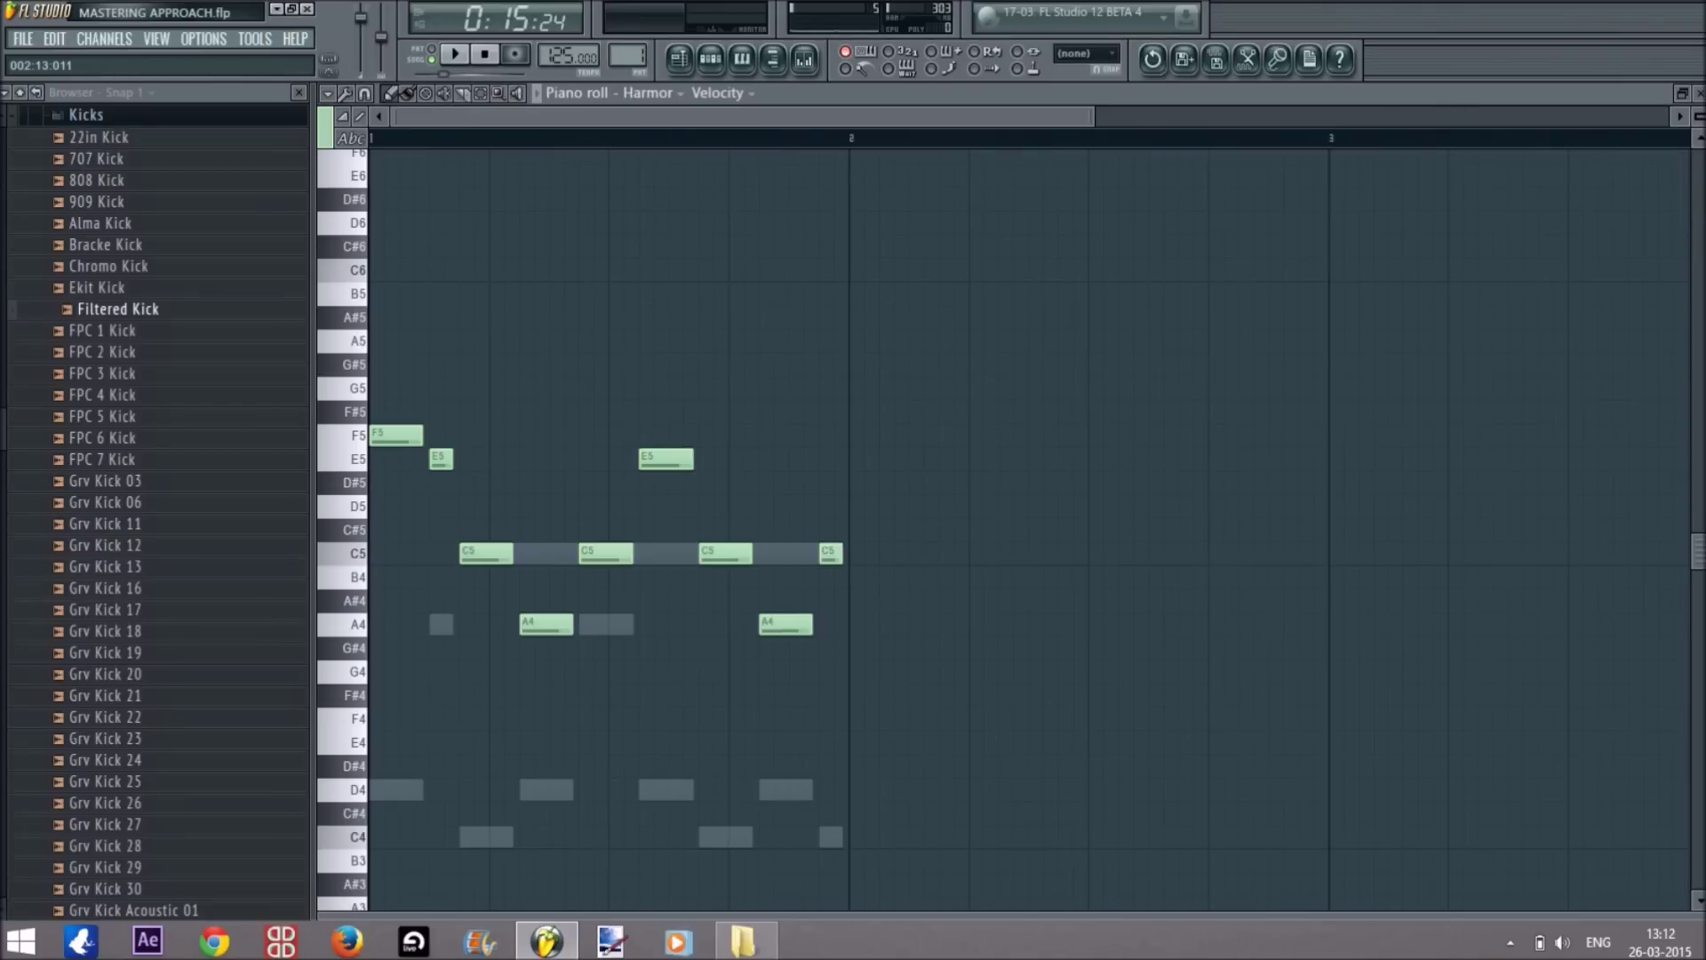
pyautogui.click(739, 455)
pyautogui.click(636, 198)
pyautogui.moveTo(709, 294); pyautogui.dragTo(721, 294)
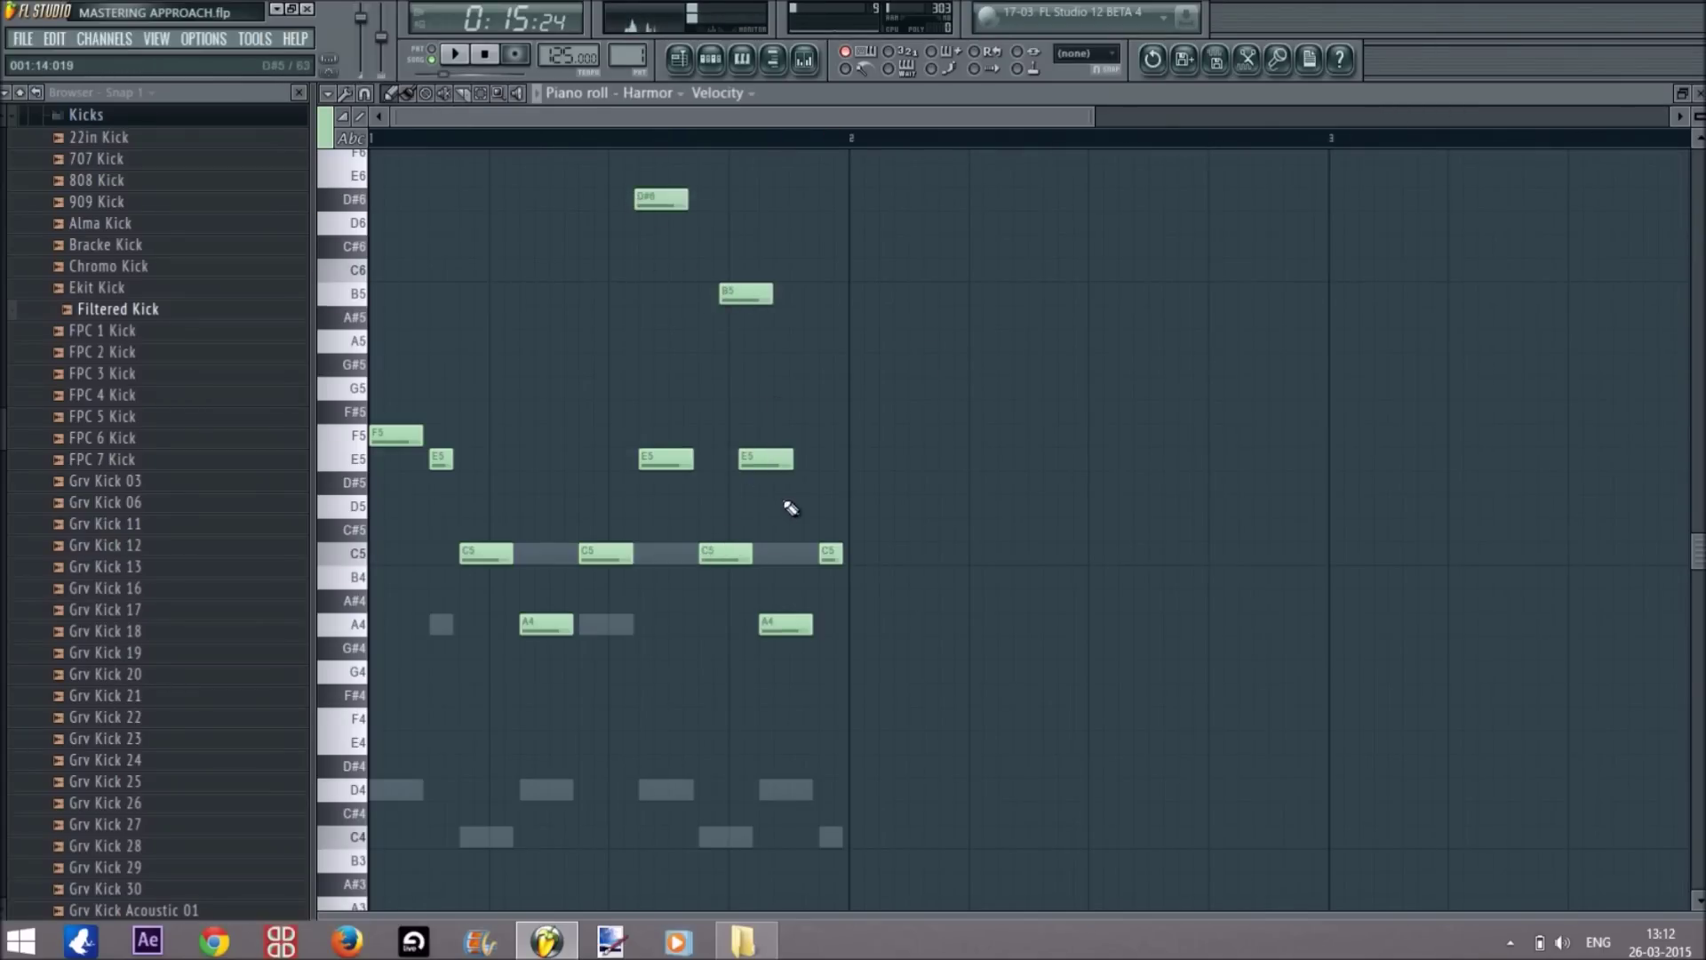
pyautogui.rightClick(775, 460)
pyautogui.rightClick(731, 295)
pyautogui.rightClick(680, 191)
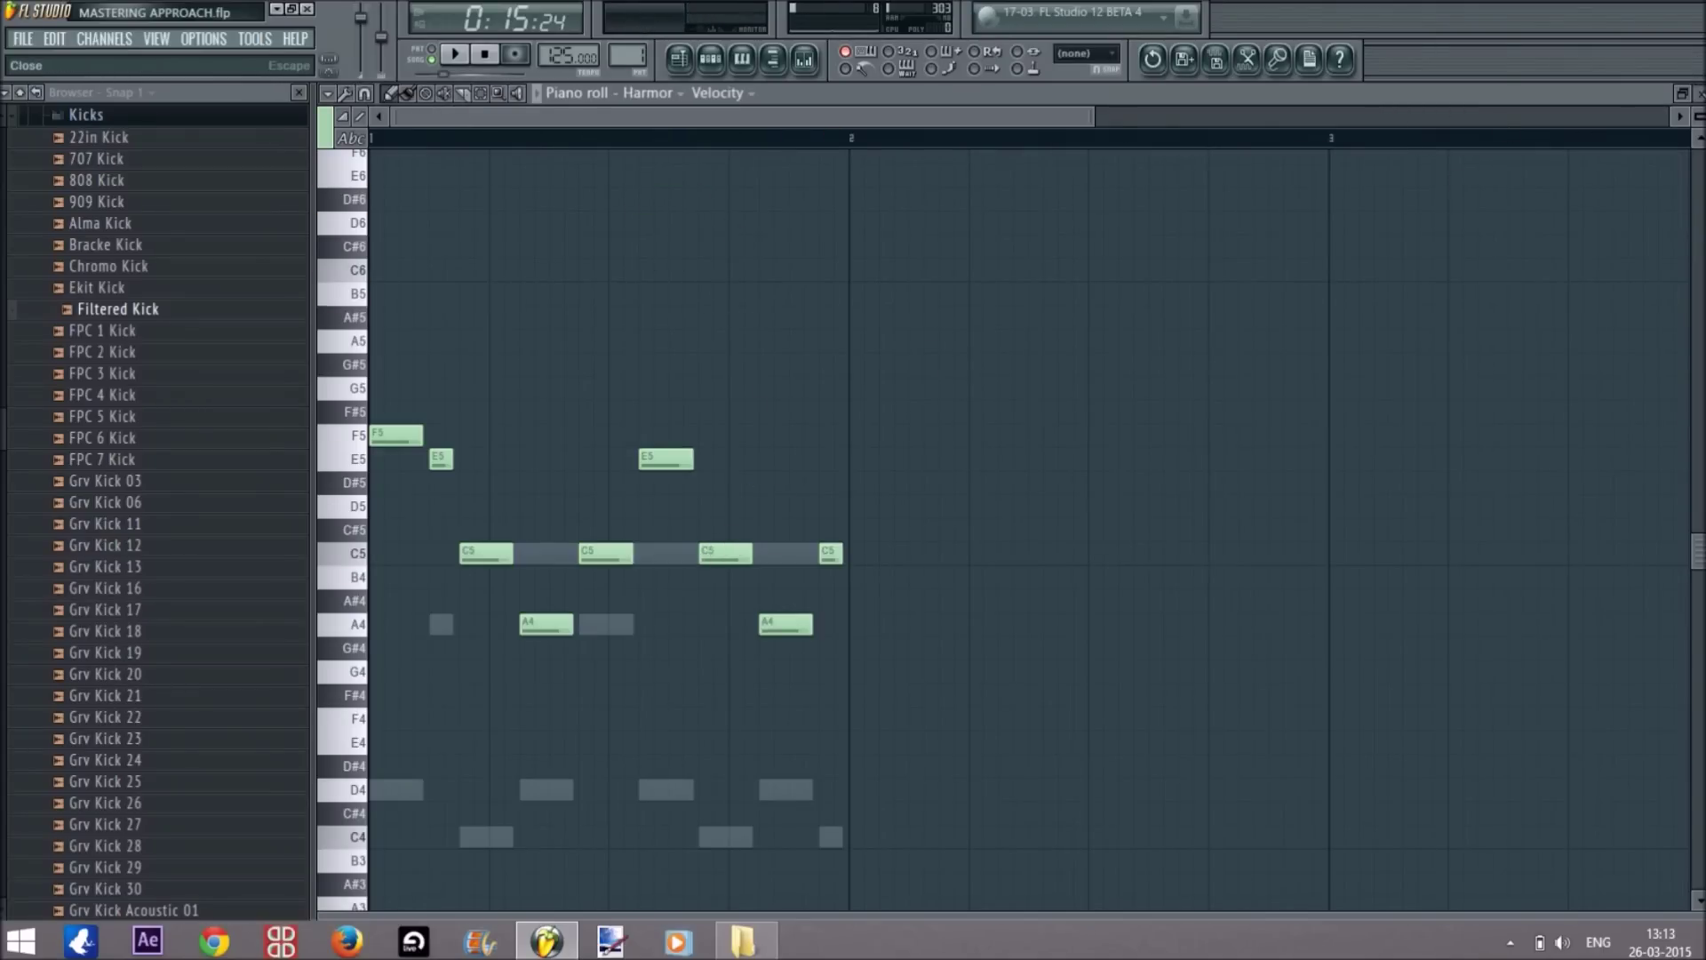
pyautogui.press('F7')
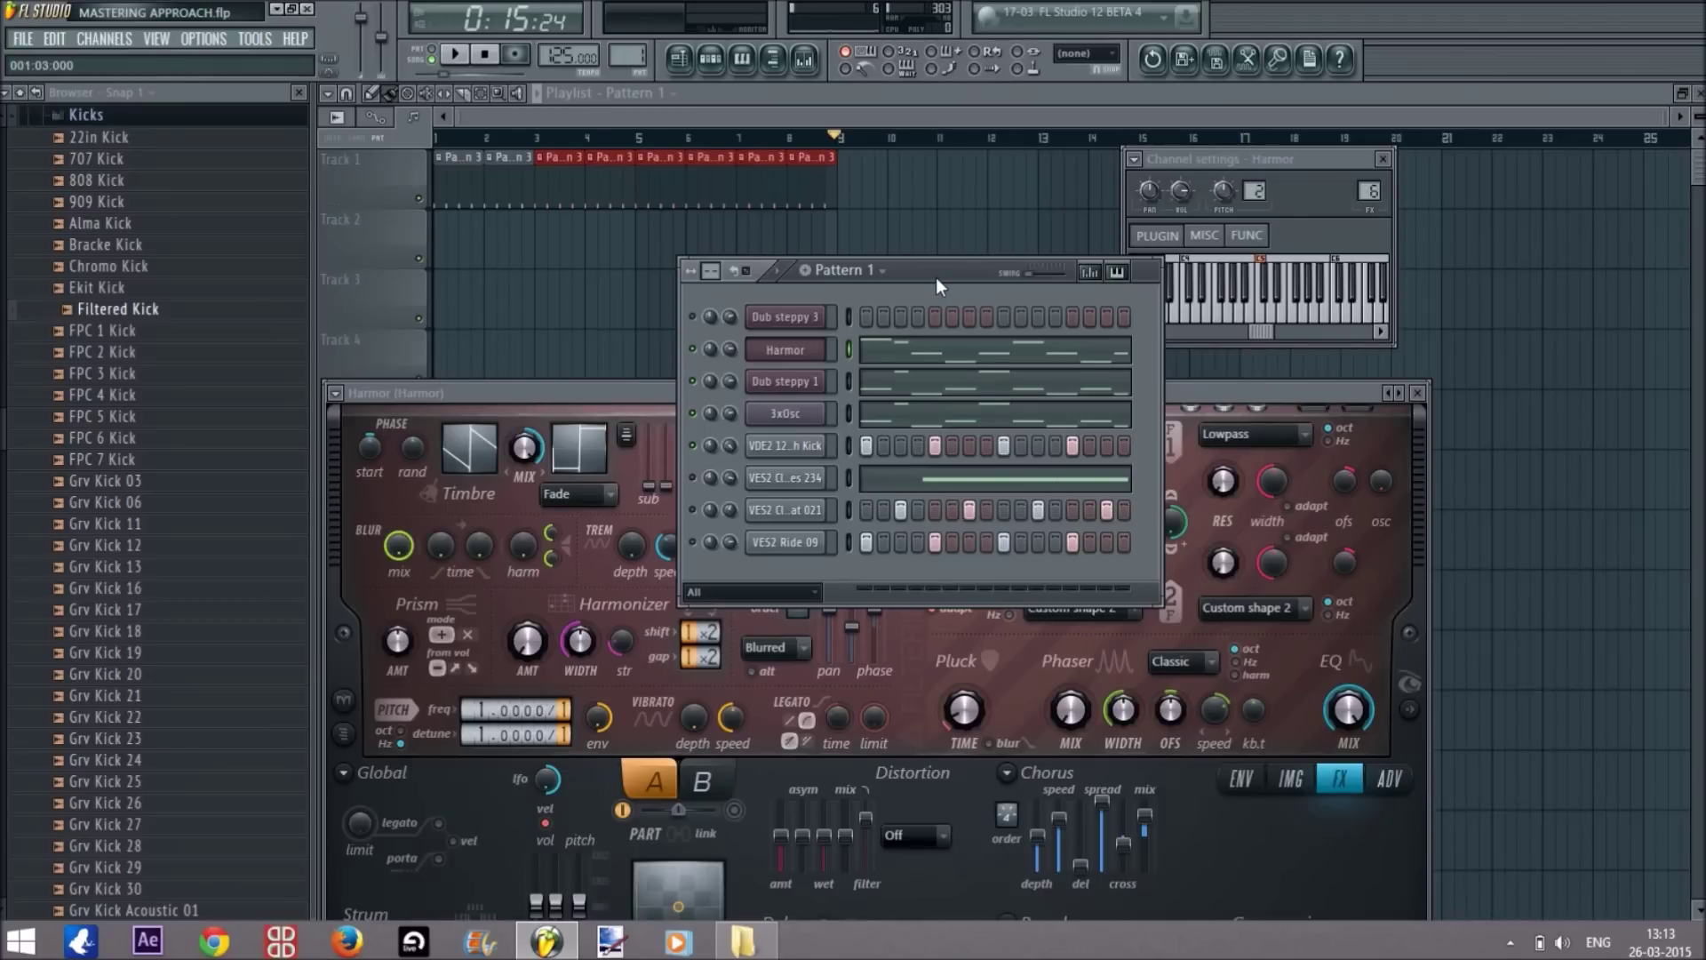
# Reposition the step sequencer window slightly, hide and show it, and check the Harmor channel.
pyautogui.moveTo(939, 268)
pyautogui.mouseDown()
pyautogui.moveTo(931, 289)
pyautogui.moveTo(933, 264)
pyautogui.mouseUp()
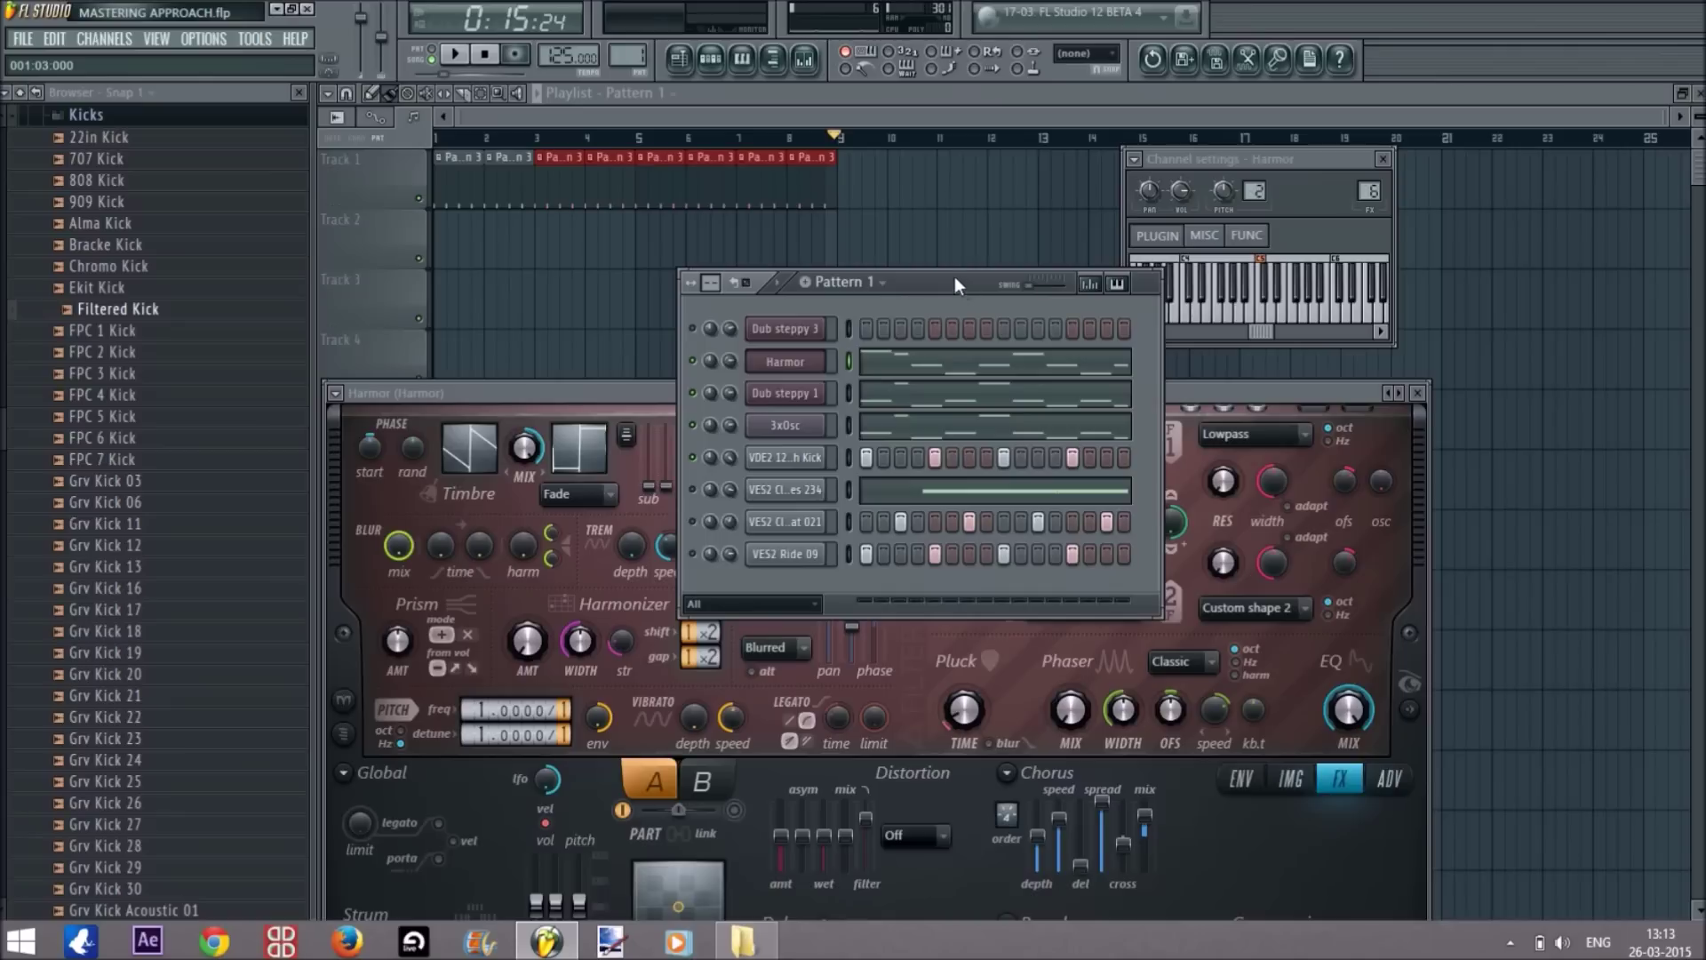
pyautogui.click(724, 64)
pyautogui.click(723, 64)
pyautogui.click(812, 364)
pyautogui.click(957, 286)
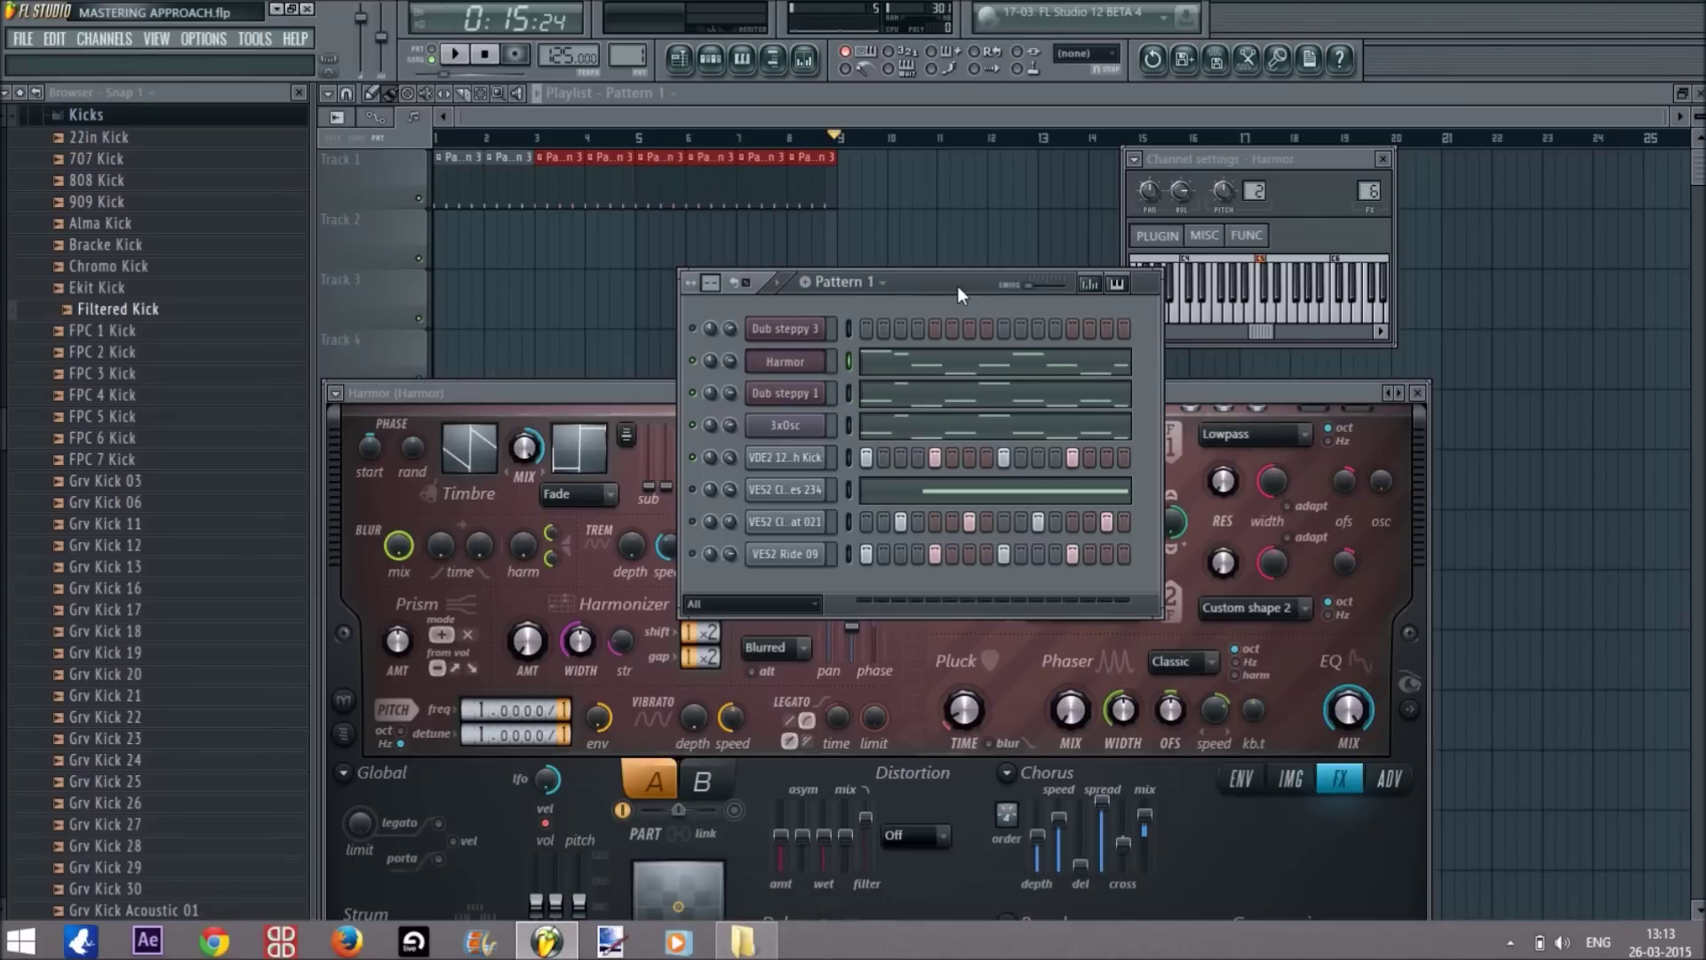
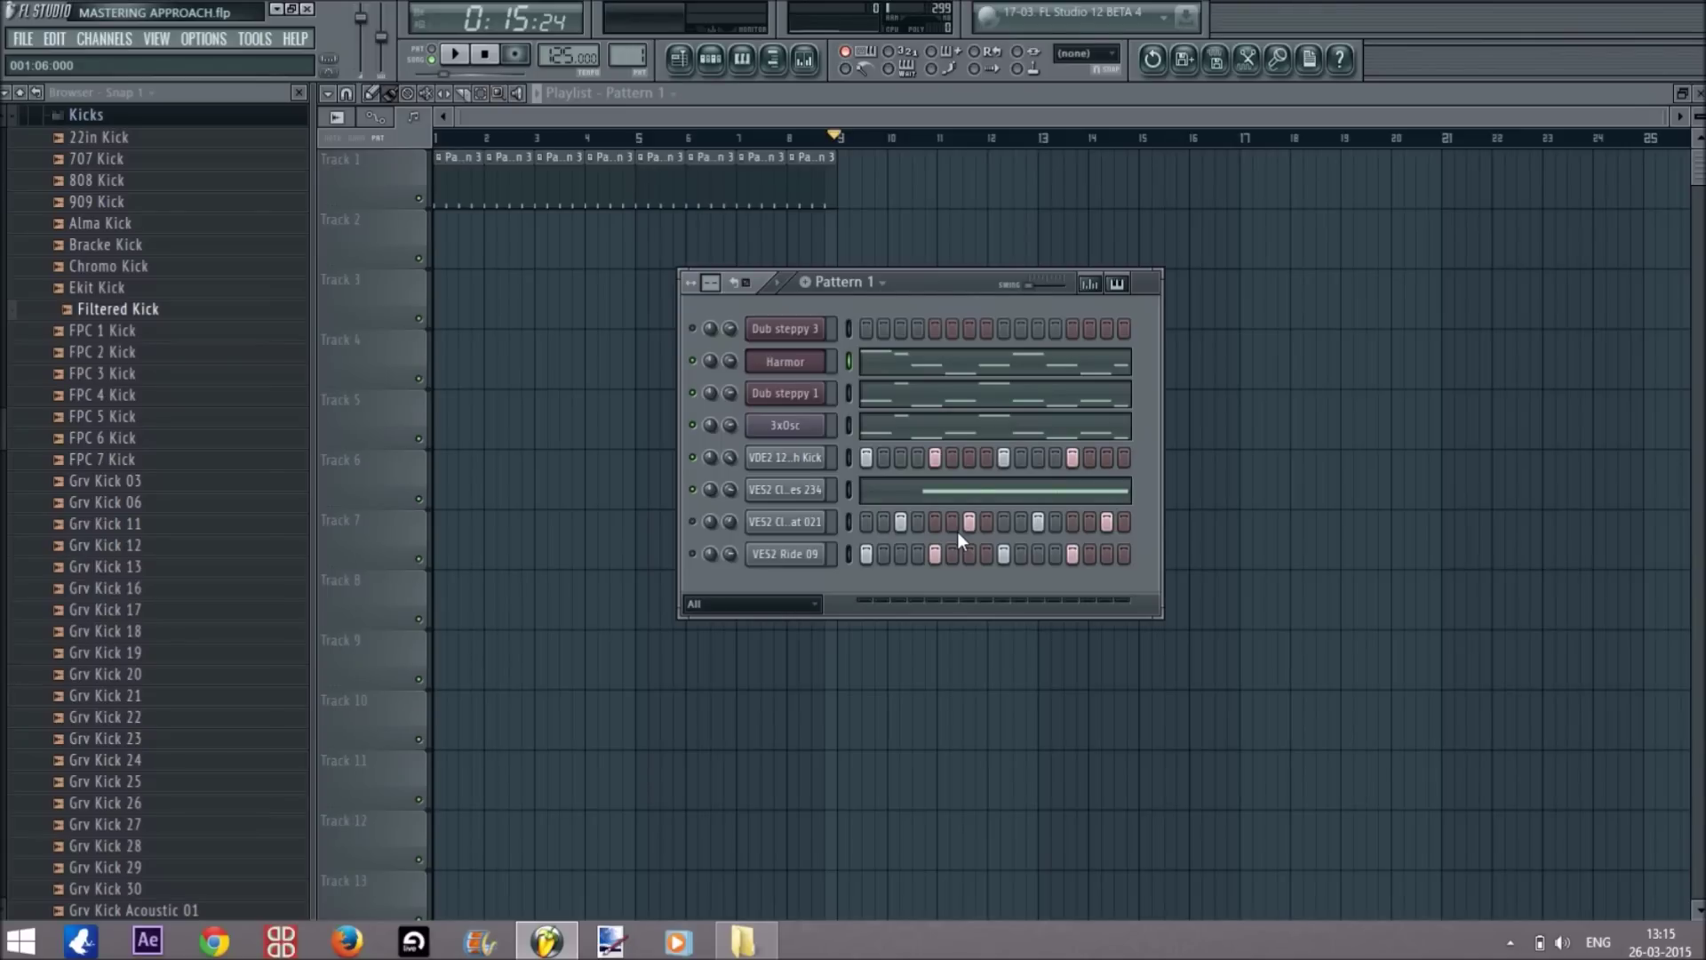
# Hide and show the step sequencer, and try placing and removing clips on the playlist's Track 2.
pyautogui.click(709, 64)
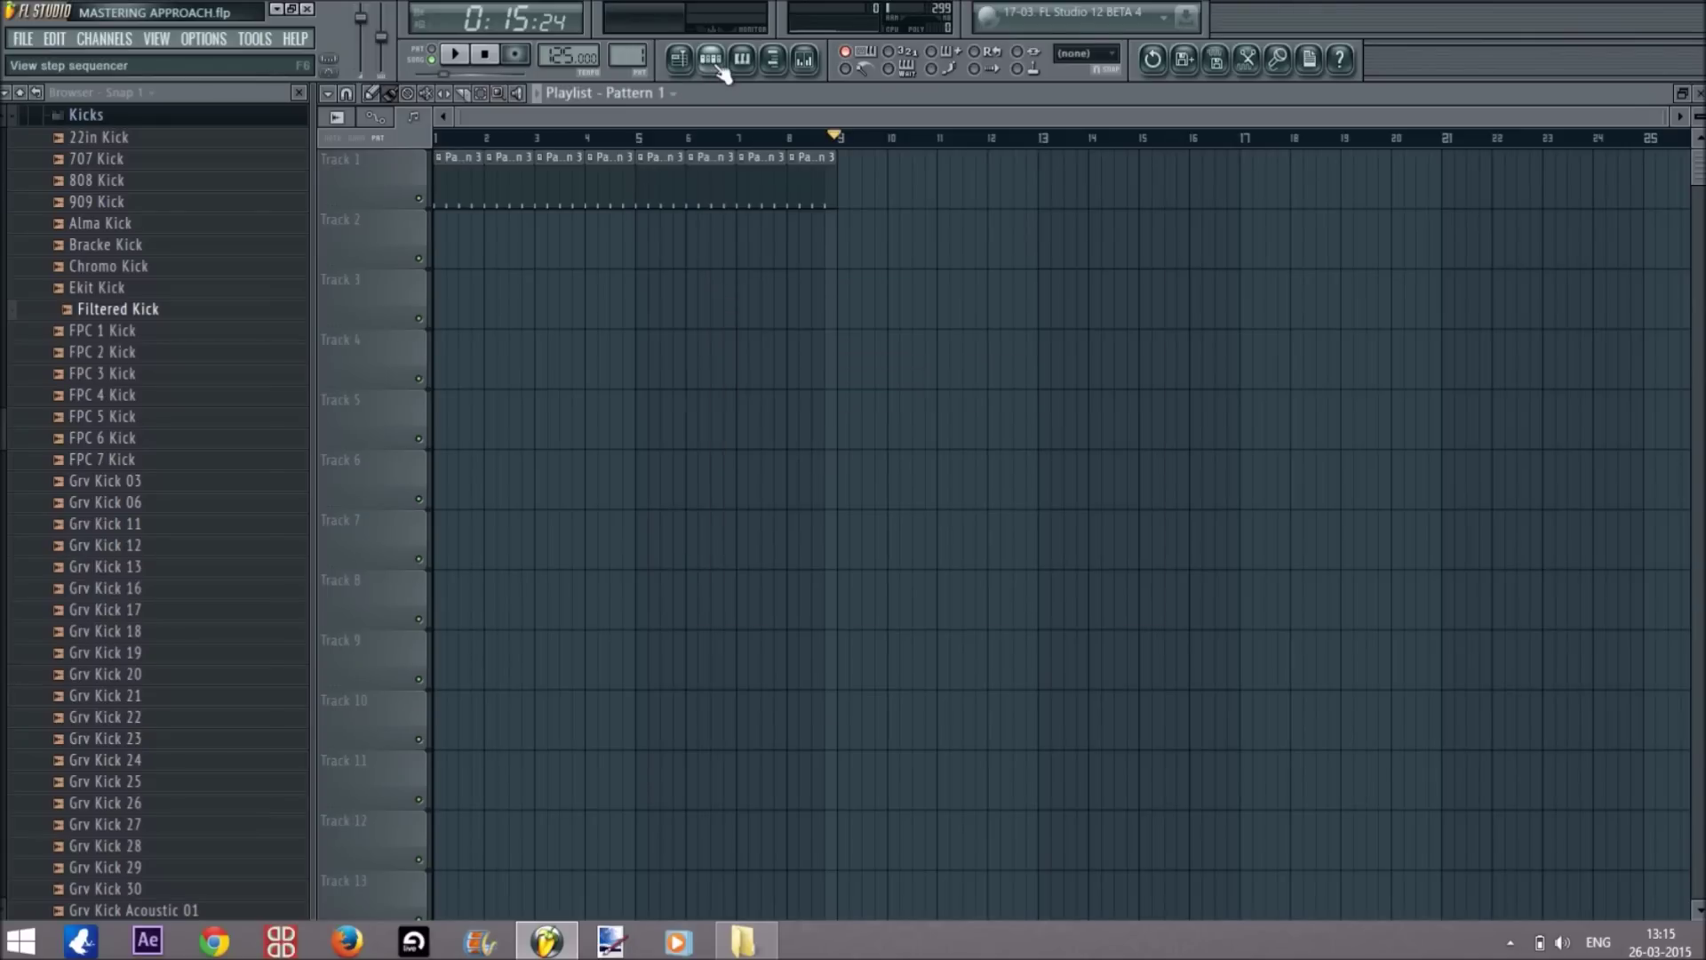
pyautogui.click(720, 71)
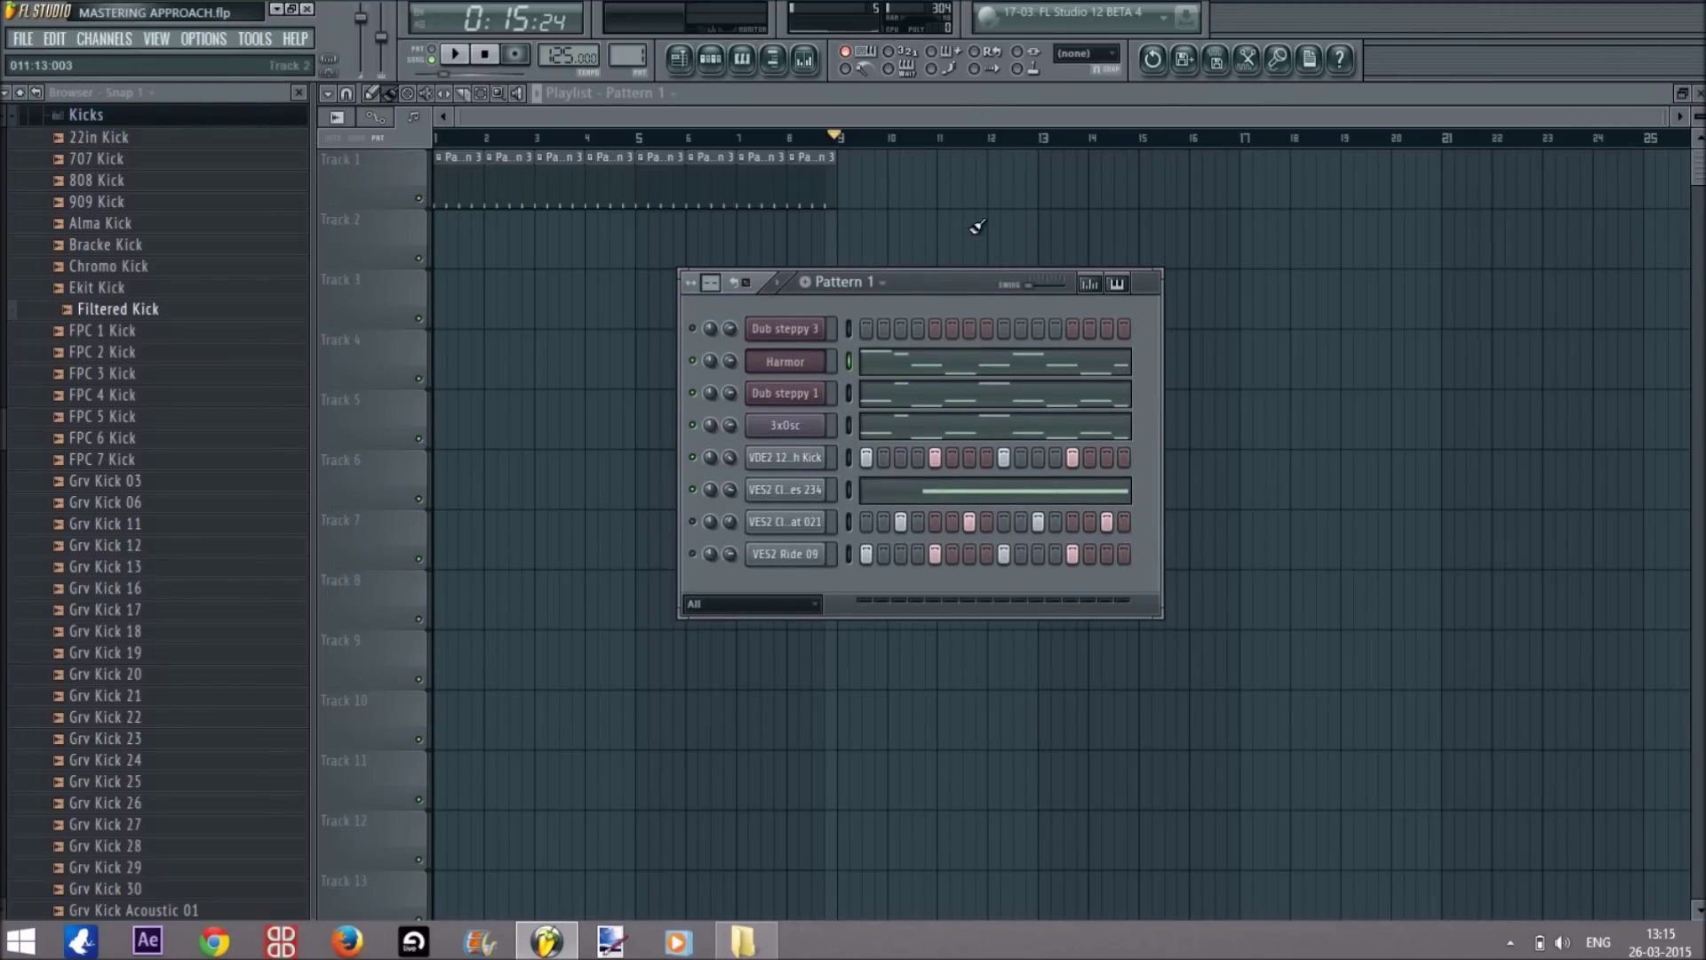
pyautogui.click(954, 124)
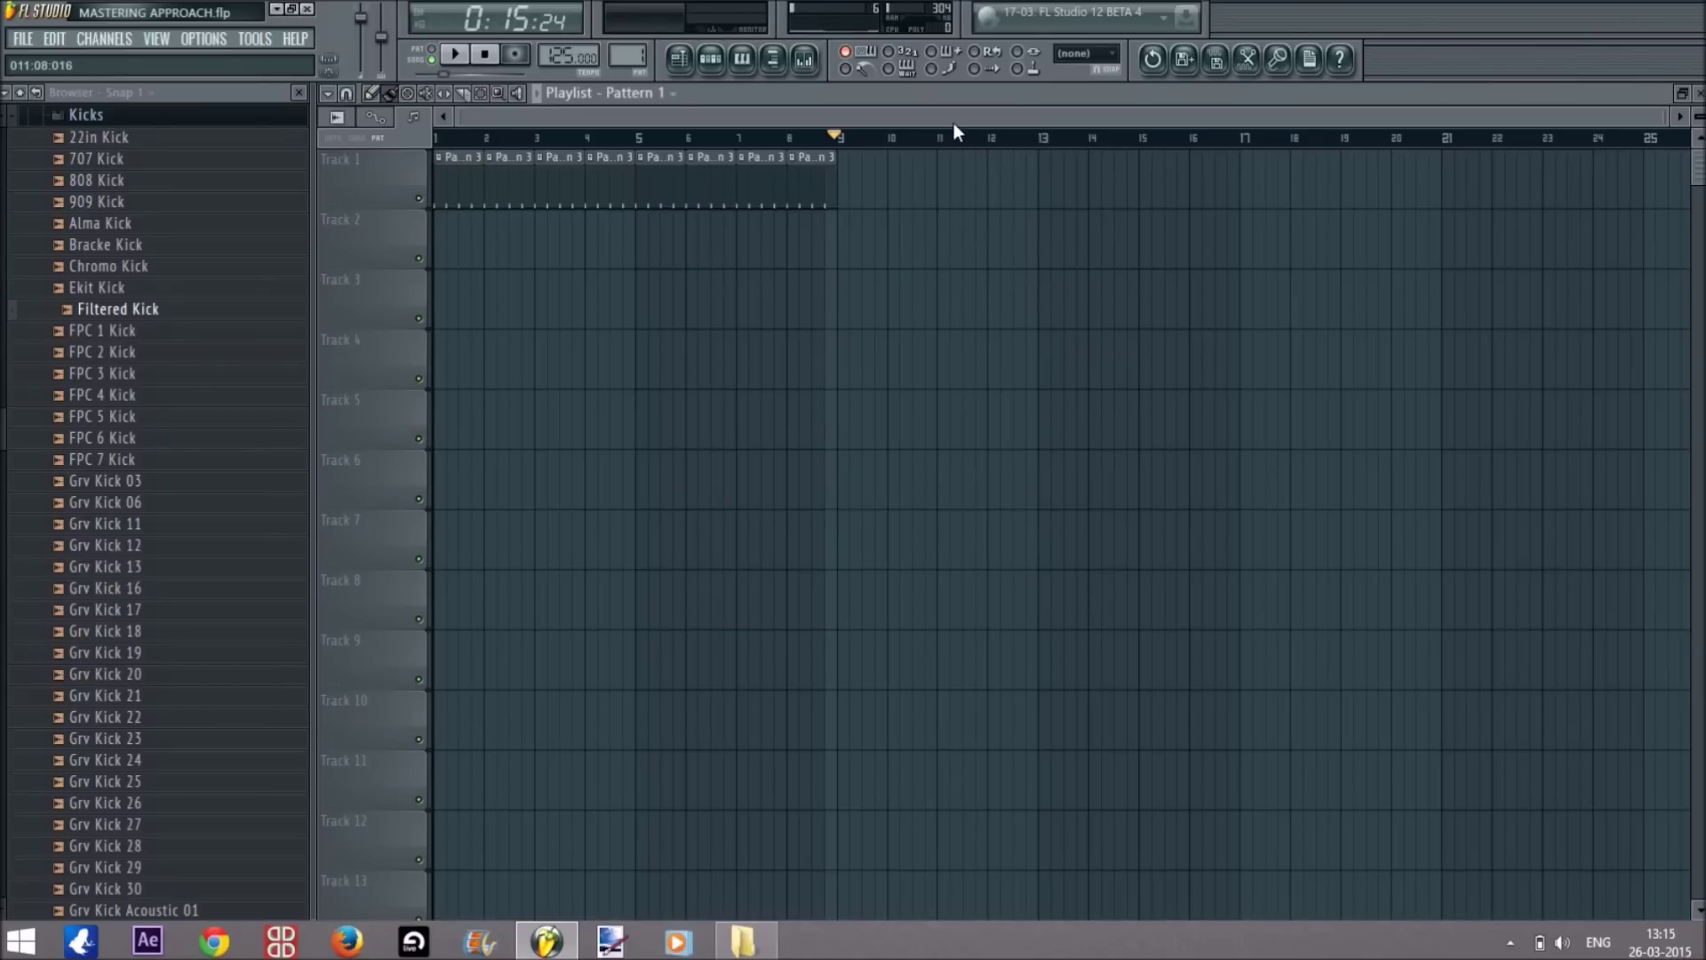
pyautogui.click(711, 58)
pyautogui.click(849, 222)
pyautogui.moveTo(847, 226); pyautogui.dragTo(1064, 225)
pyautogui.rightClick(1062, 240)
# Replace the Pattern 3 clips on Track 1 with Pattern 1 clips across bars 1 to 8, removing stray clips.
pyautogui.click(711, 59)
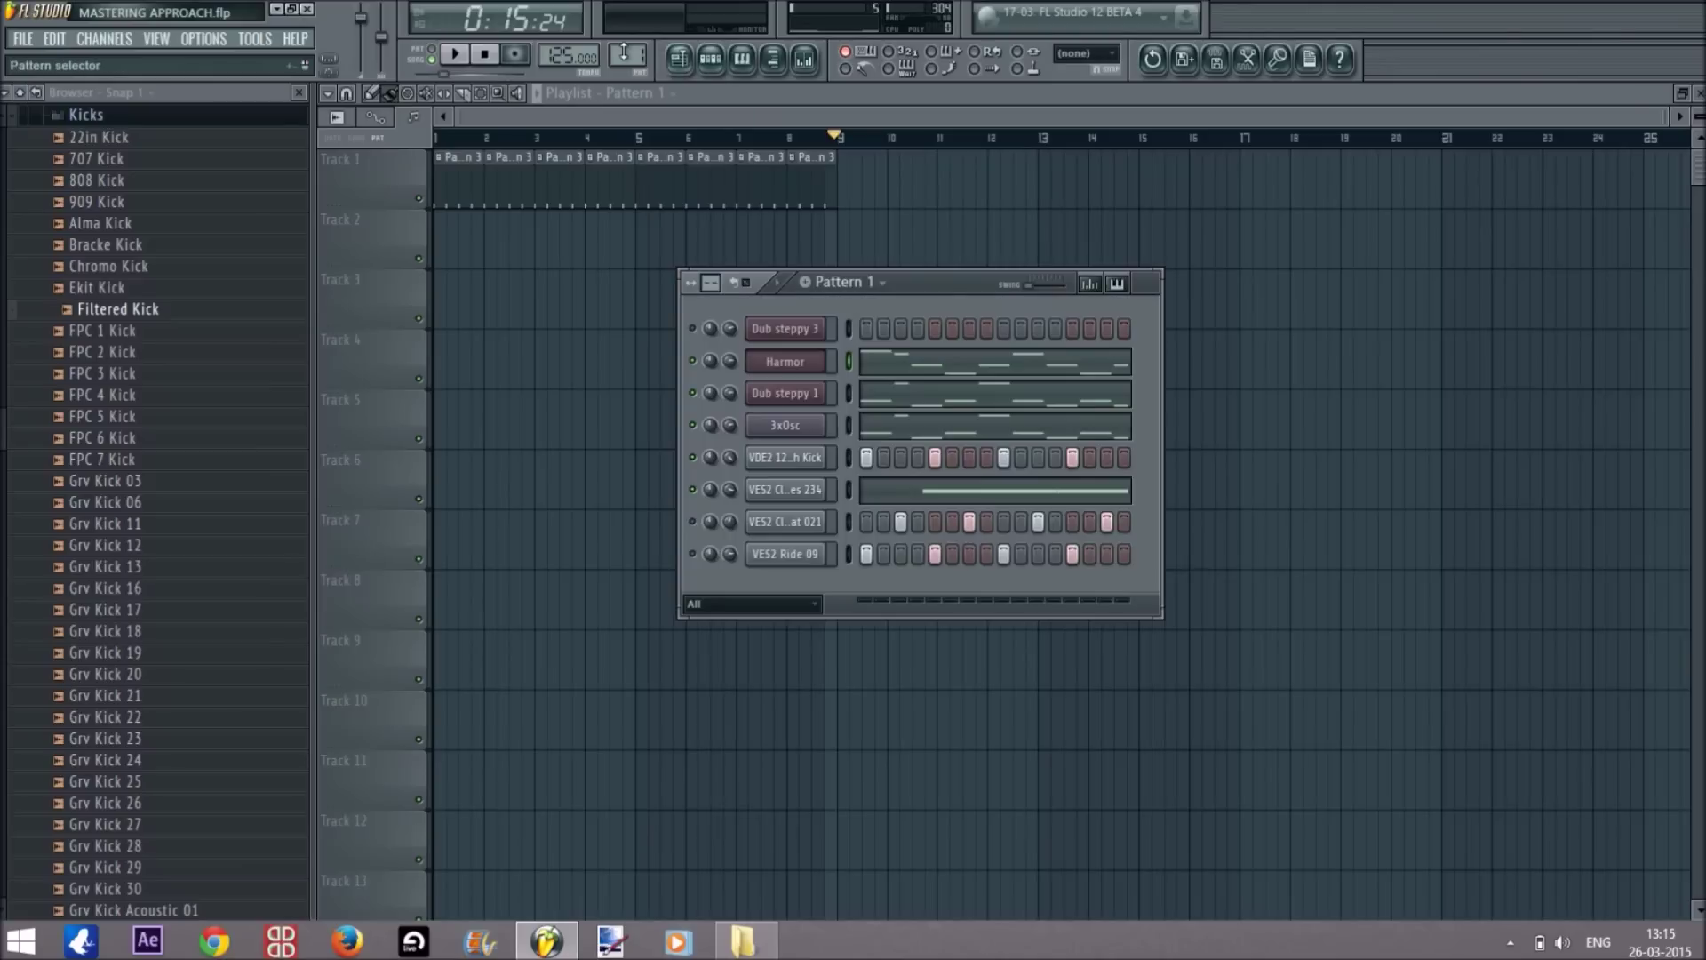
pyautogui.moveTo(518, 236); pyautogui.dragTo(640, 236)
pyautogui.moveTo(776, 206)
pyautogui.mouseDown()
pyautogui.moveTo(925, 236)
pyautogui.moveTo(857, 253)
pyautogui.mouseUp()
pyautogui.rightClick(857, 253)
pyautogui.rightClick(811, 178)
pyautogui.moveTo(562, 251)
pyautogui.mouseDown()
pyautogui.moveTo(464, 252)
pyautogui.moveTo(433, 178)
pyautogui.mouseUp()
pyautogui.click(534, 251)
pyautogui.rightClick(558, 283)
pyautogui.click(538, 220)
pyautogui.click(517, 210)
pyautogui.rightClick(560, 233)
# Split Pattern 1 by channel into separate patterns.
pyautogui.click(729, 60)
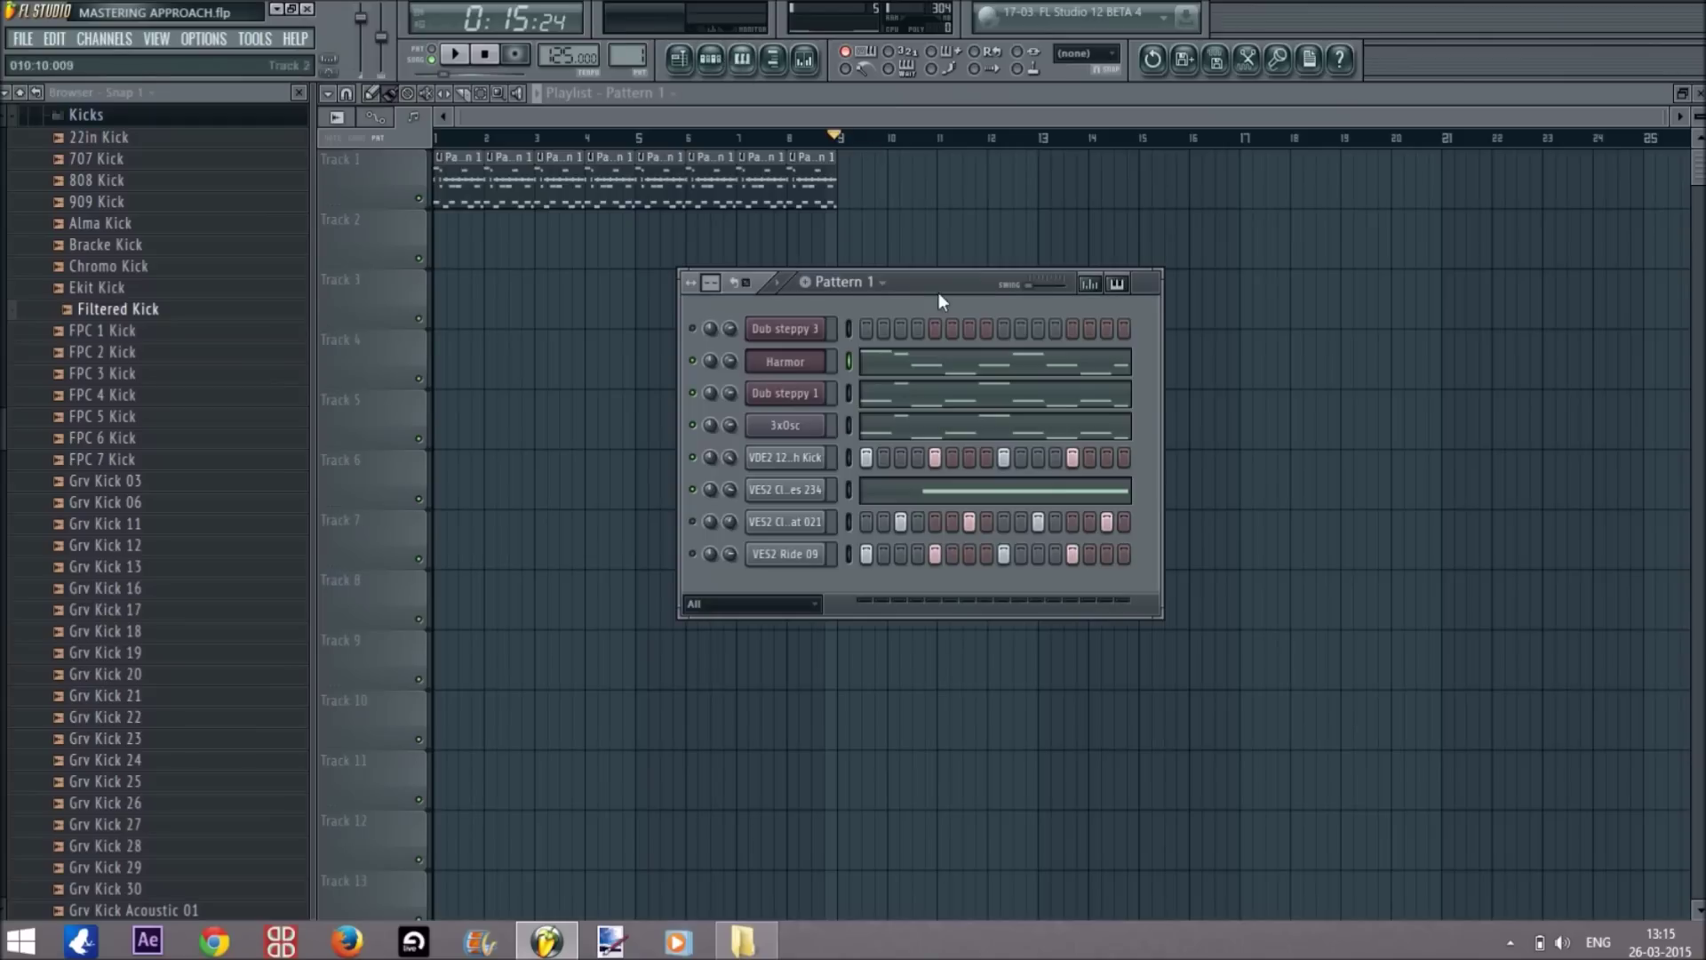
pyautogui.click(878, 284)
pyautogui.click(978, 562)
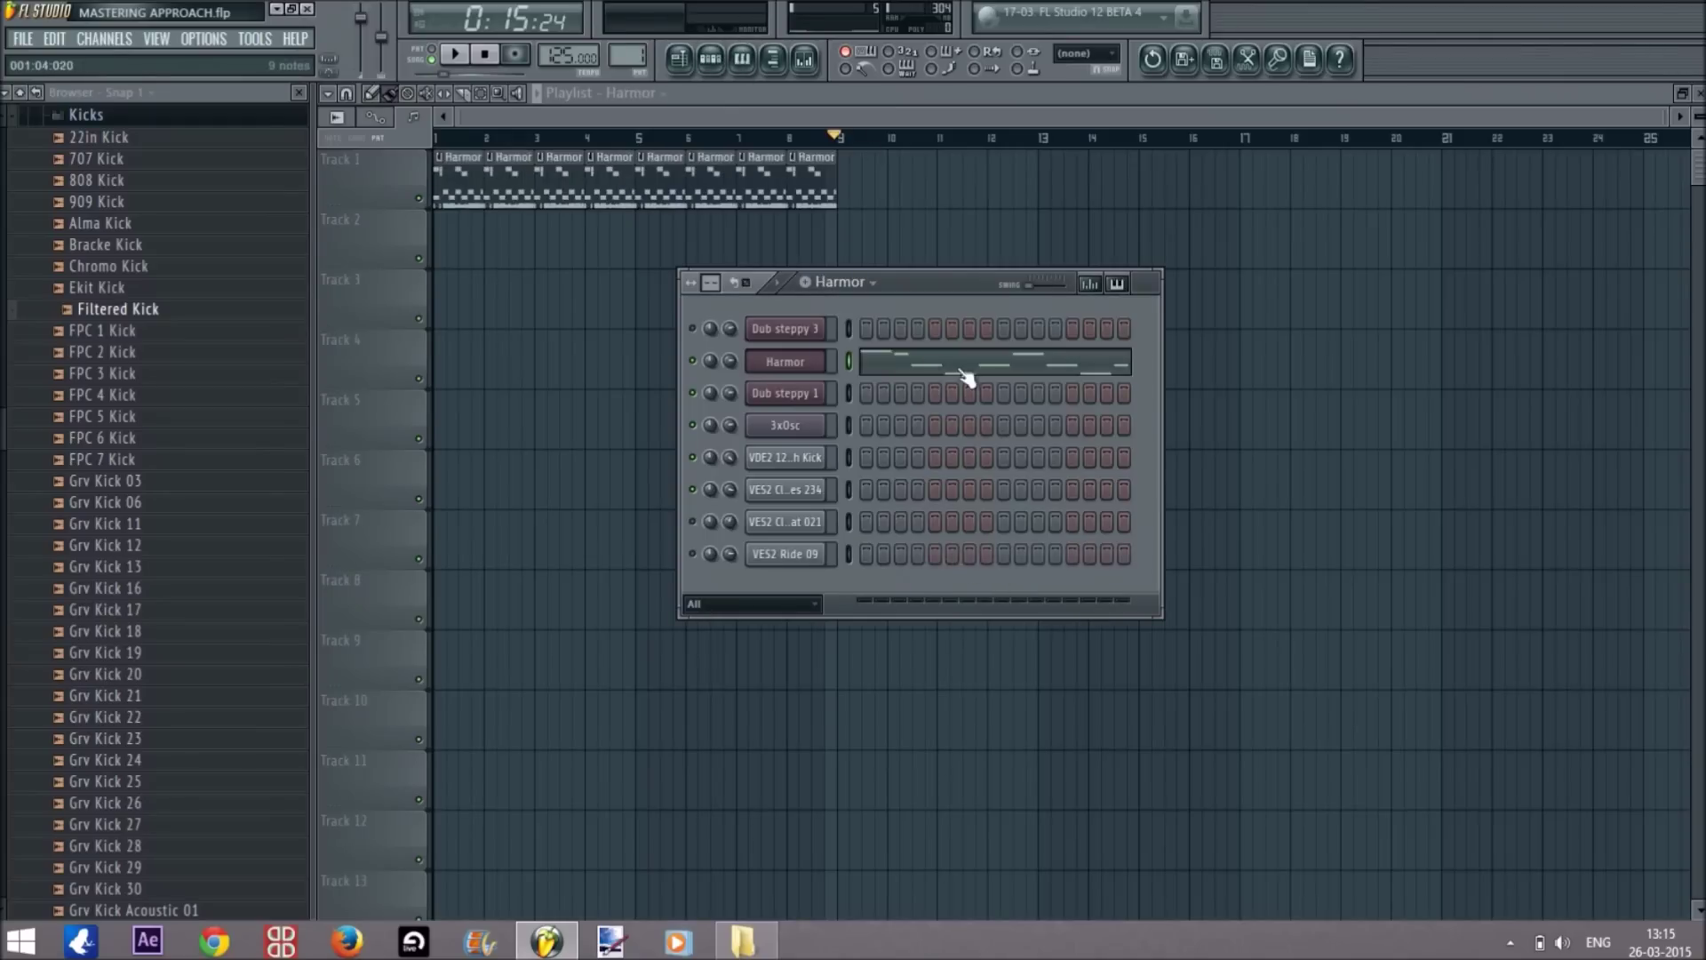
# Clear Track 1 and repaint it with Harmor pattern clips across bars 1 to 8, deleting the extra clip.
pyautogui.click(805, 222)
pyautogui.rightClick(805, 205)
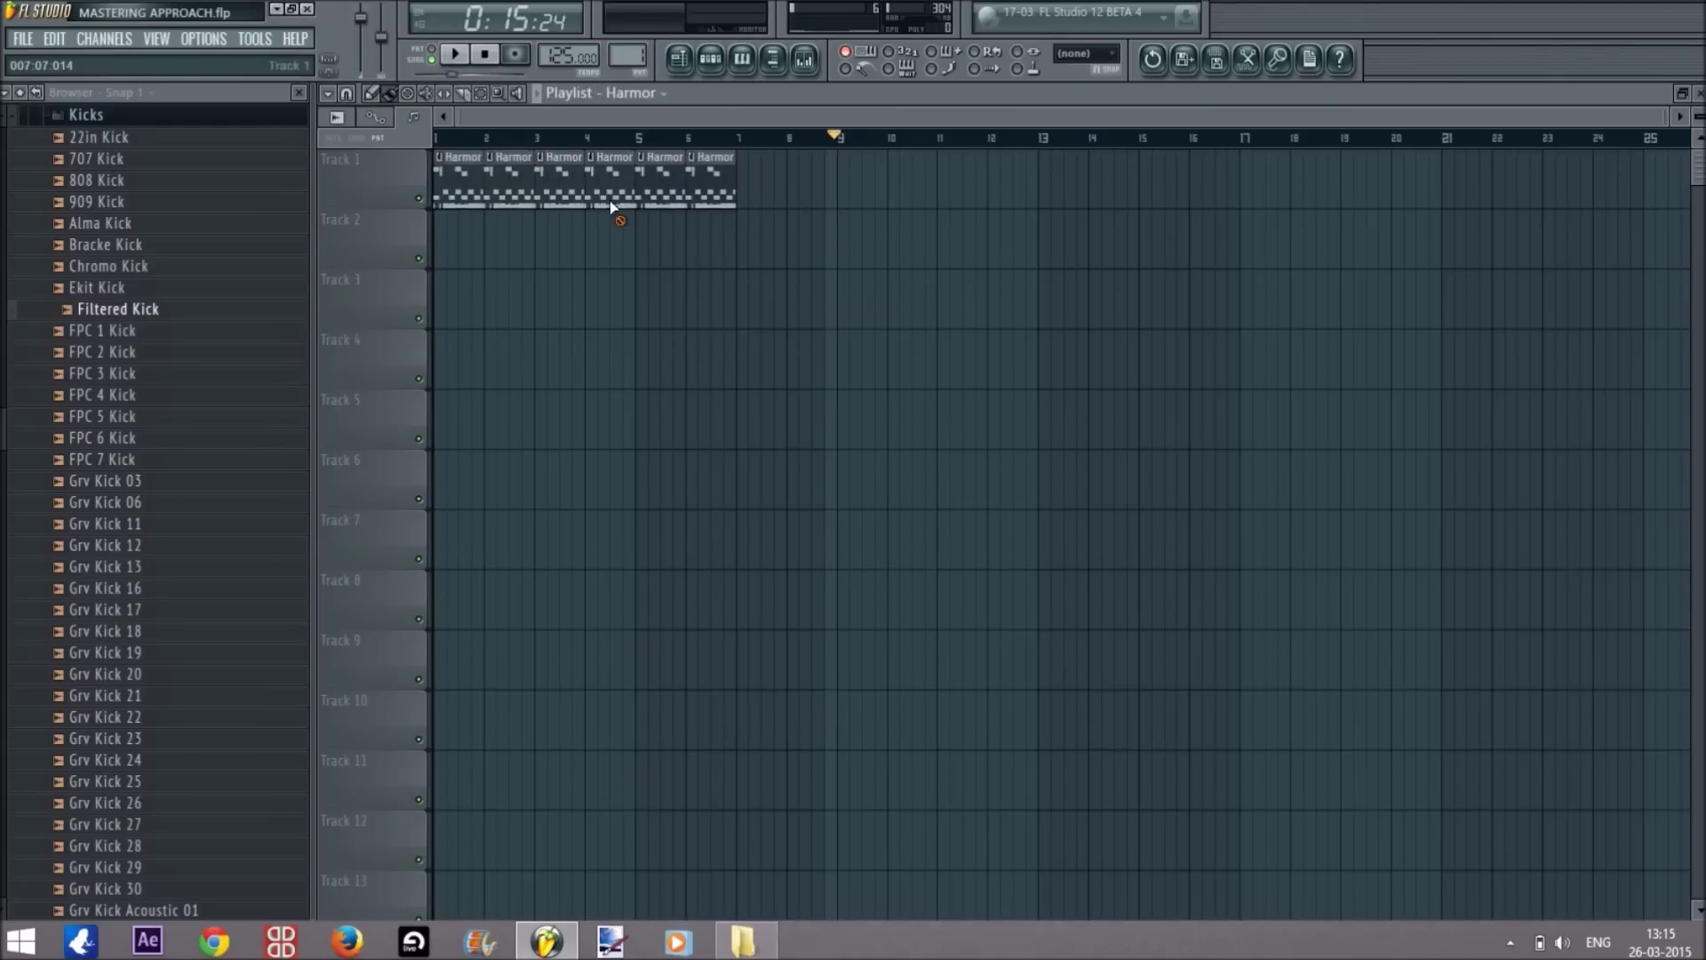
pyautogui.rightClick(609, 198)
pyautogui.moveTo(513, 227); pyautogui.dragTo(973, 165)
pyautogui.moveTo(929, 227); pyautogui.dragTo(777, 110)
pyautogui.click(844, 157)
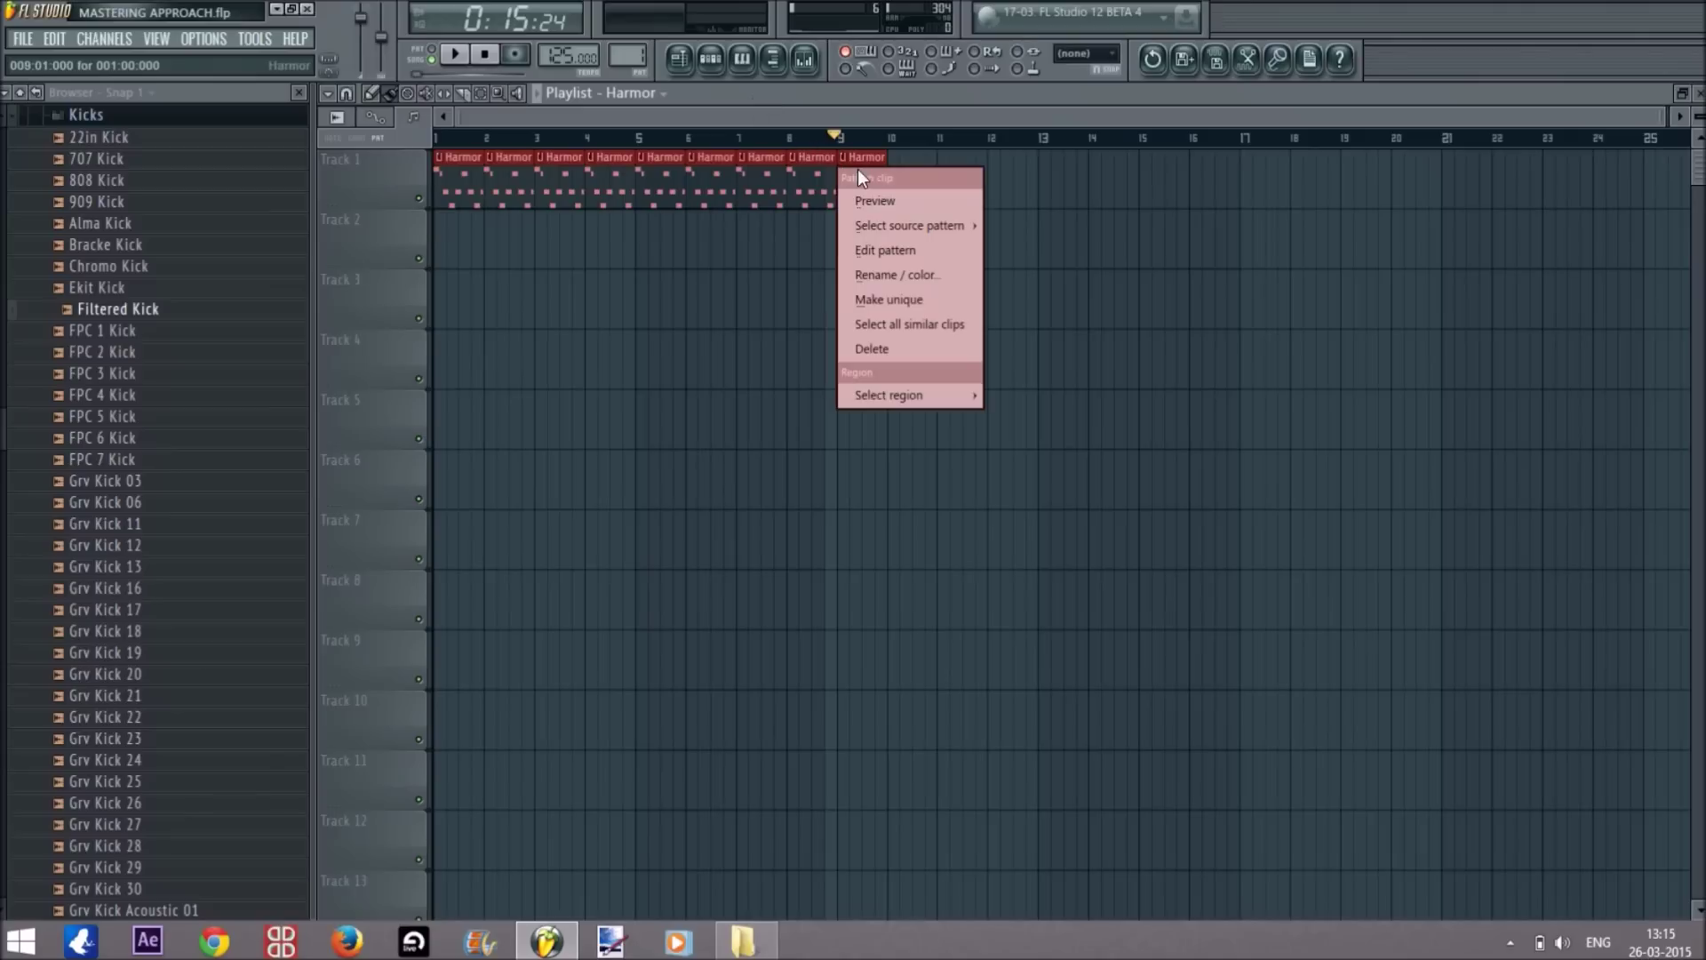
pyautogui.click(819, 175)
pyautogui.rightClick(867, 183)
# Try filling Track 2 with Harmor clips across bars 1 to 8, deleting and repainting some of them.
pyautogui.click(710, 59)
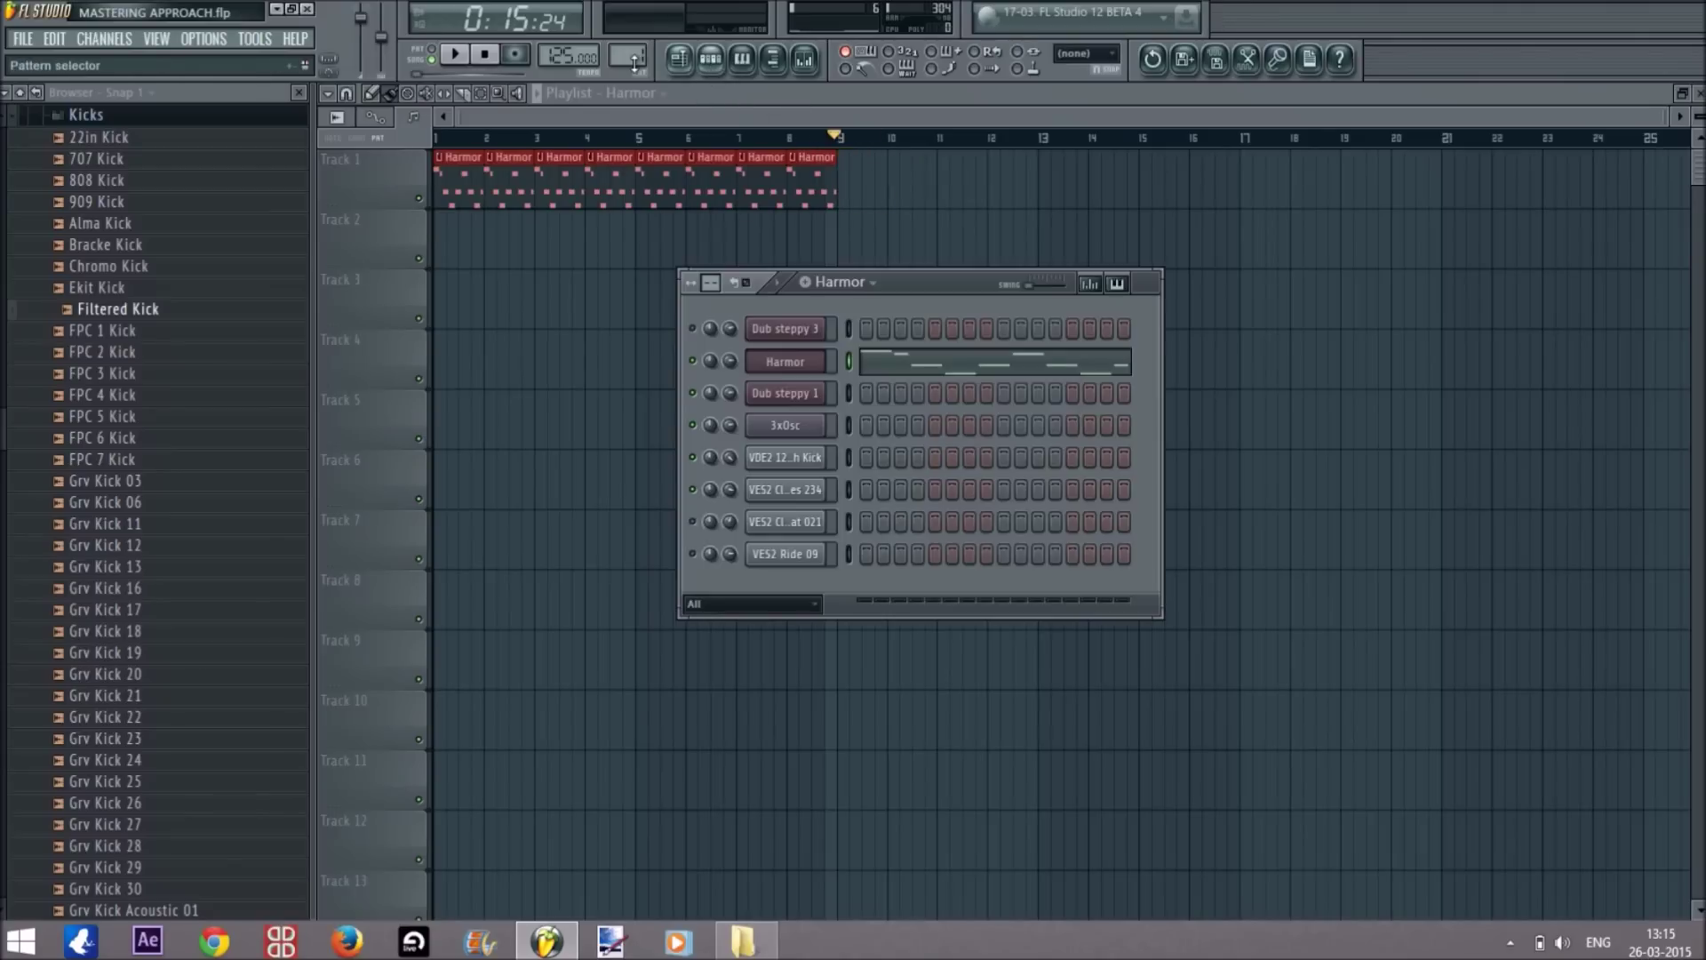
pyautogui.moveTo(627, 55)
pyautogui.mouseDown()
pyautogui.moveTo(627, 12)
pyautogui.moveTo(627, 55)
pyautogui.mouseUp()
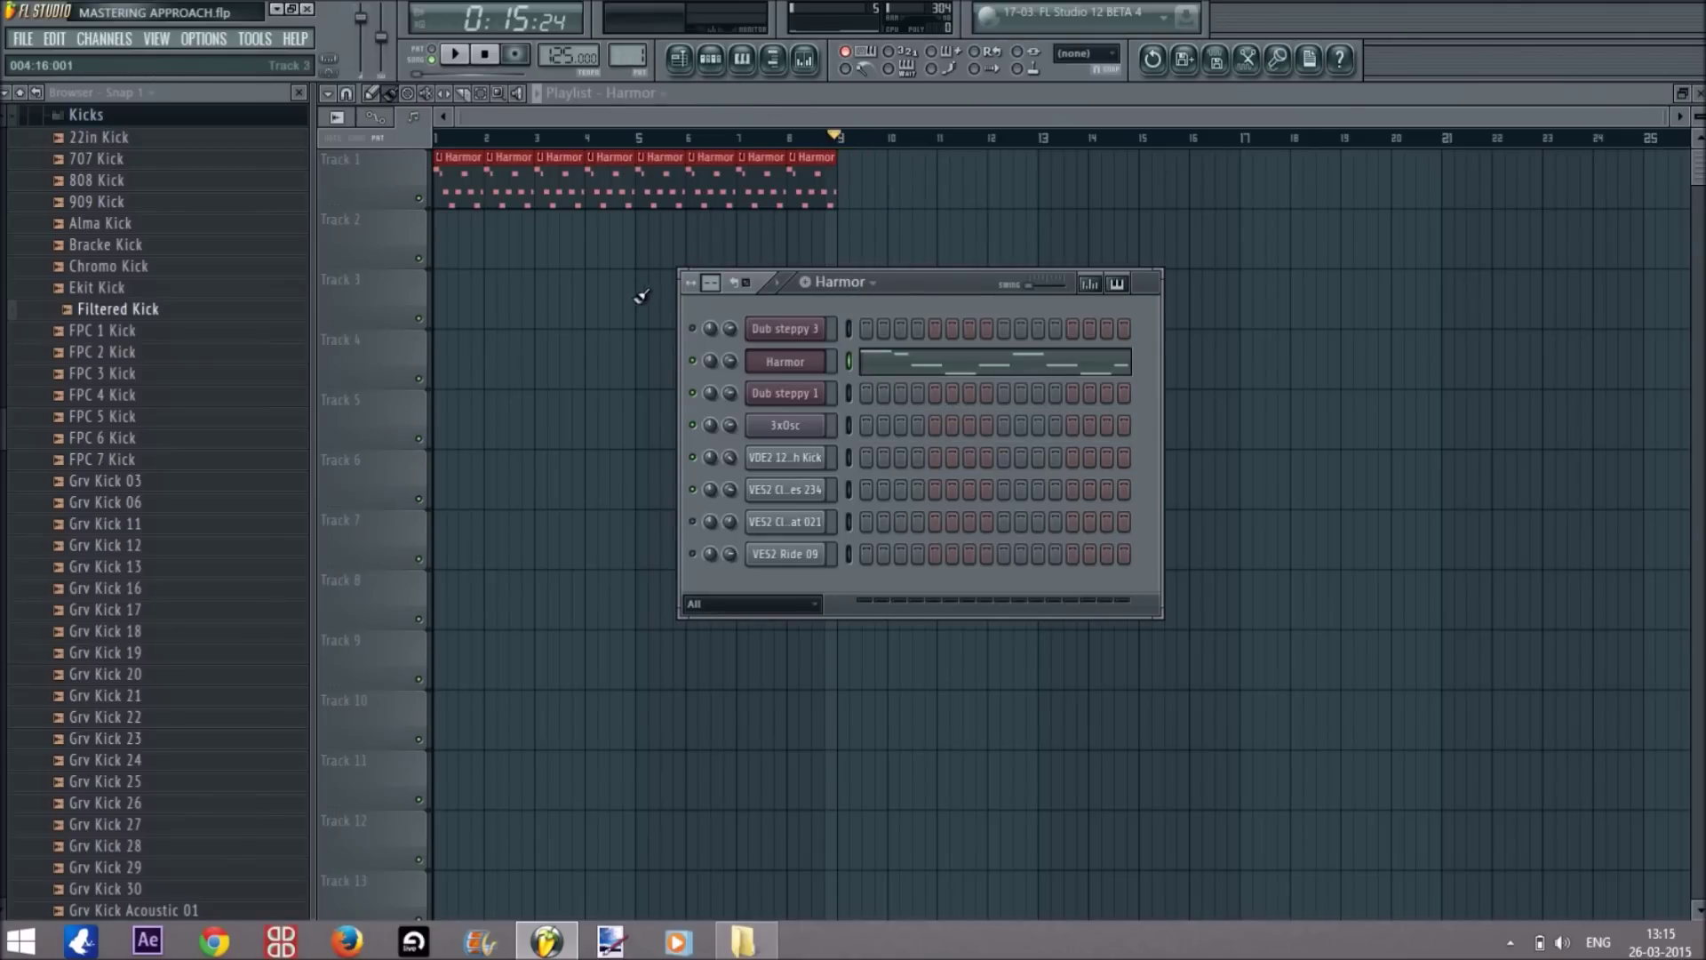
pyautogui.click(507, 258)
pyautogui.moveTo(556, 245); pyautogui.dragTo(935, 253)
pyautogui.rightClick(931, 261)
pyautogui.rightClick(530, 255)
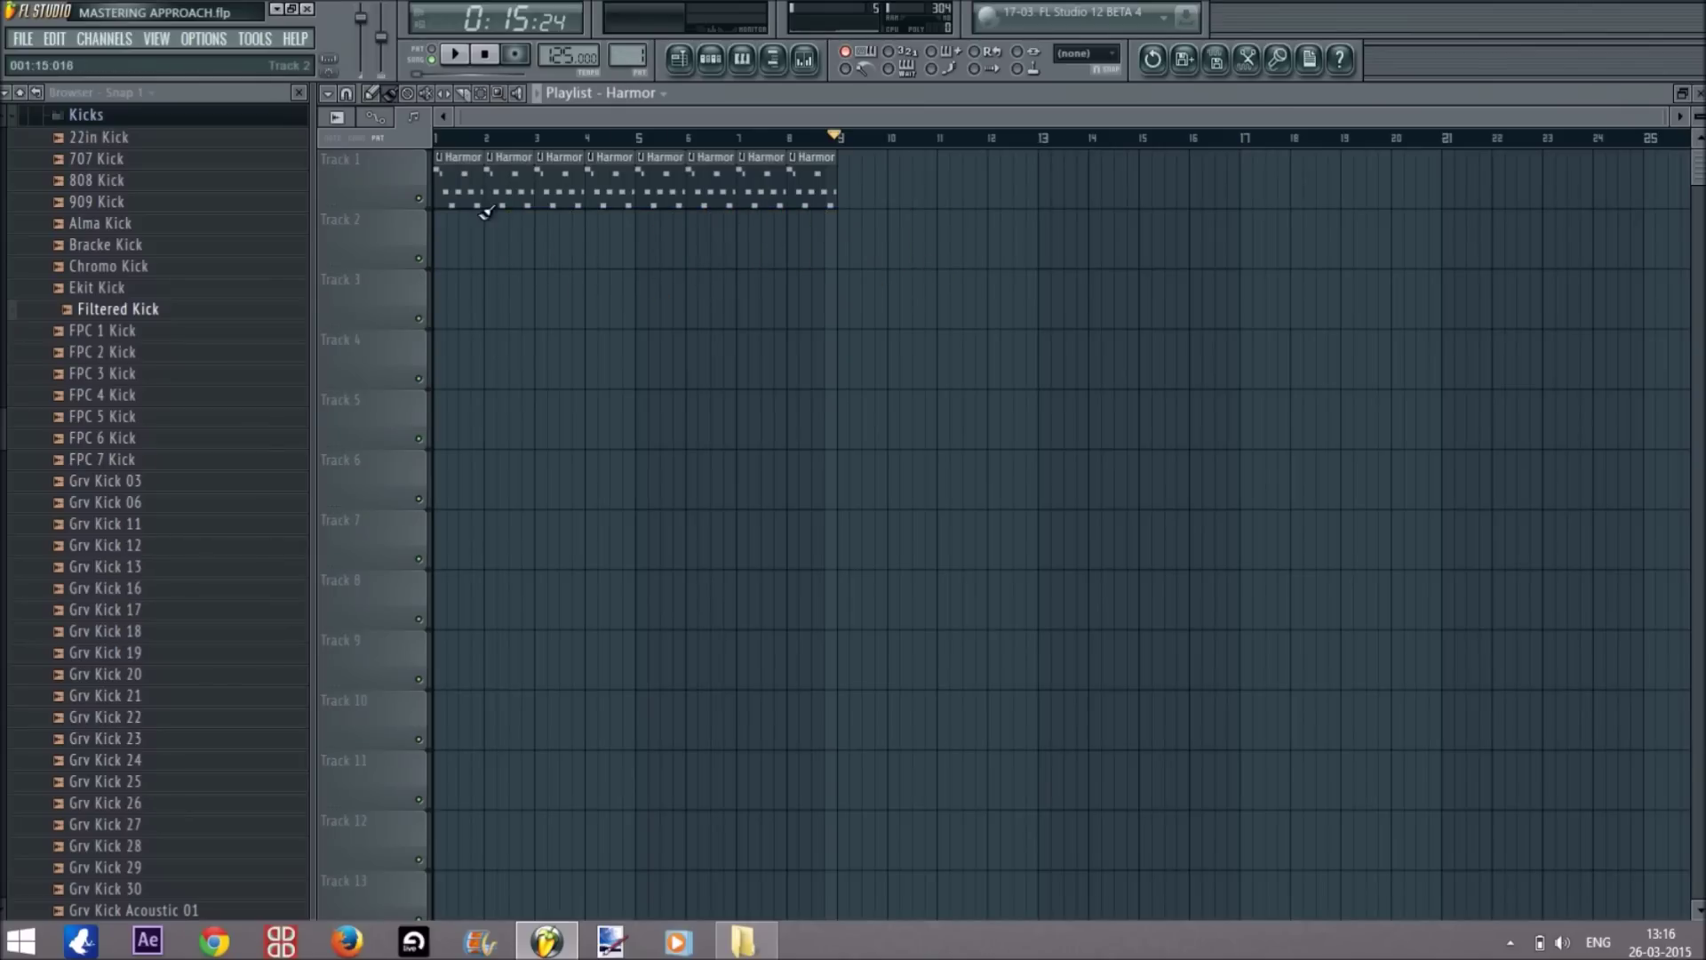
pyautogui.moveTo(484, 233)
pyautogui.mouseDown()
pyautogui.moveTo(924, 244)
pyautogui.moveTo(855, 243)
pyautogui.mouseUp()
pyautogui.rightClick(864, 249)
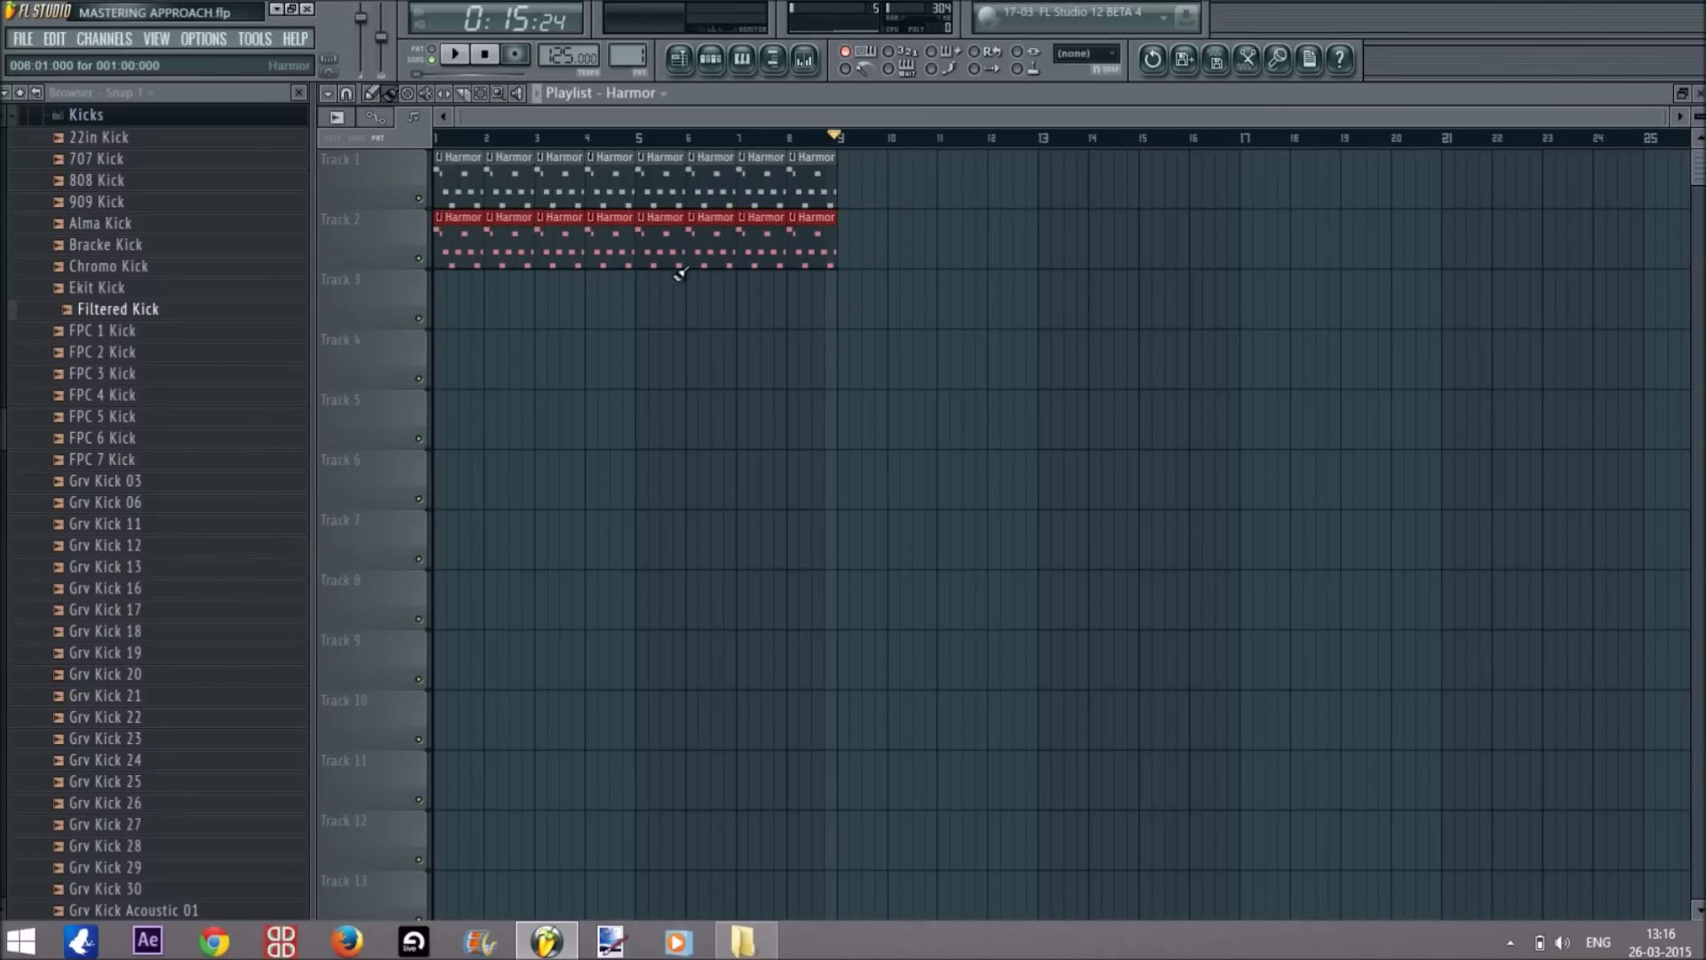
pyautogui.rightClick(860, 246)
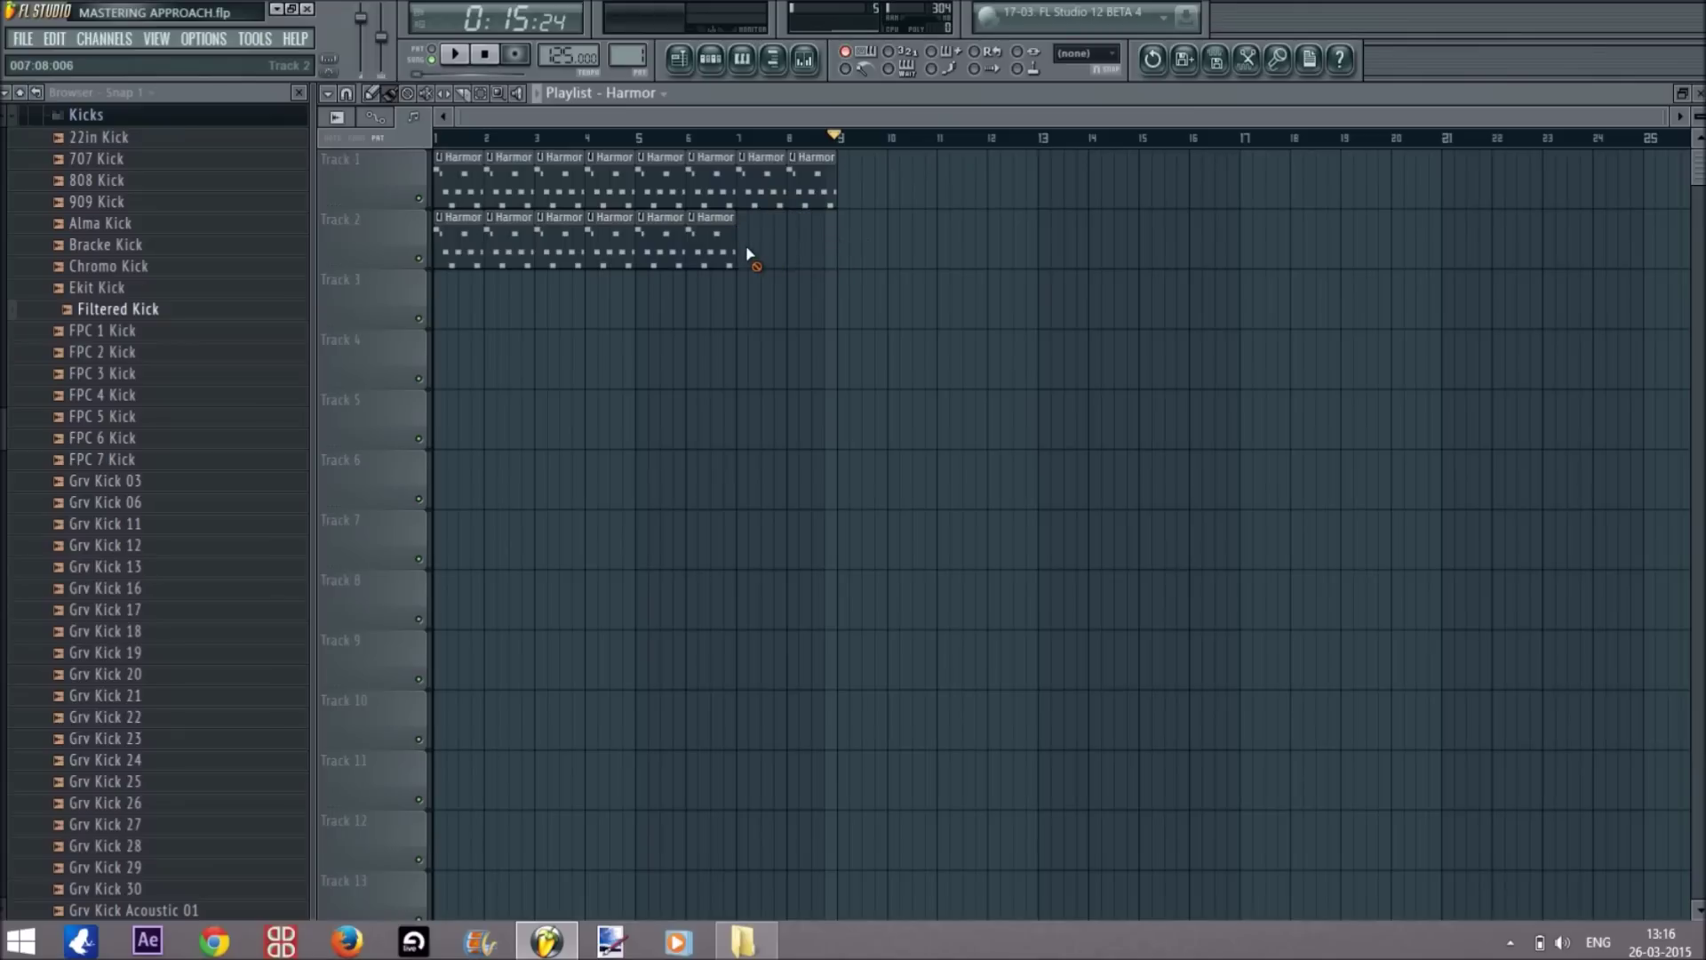
pyautogui.moveTo(751, 245); pyautogui.dragTo(841, 248)
pyautogui.rightClick(852, 248)
# Select the Dub steppy 1 pattern and replace Track 2's Harmor clips with it across bars 1 to 8.
pyautogui.click(711, 60)
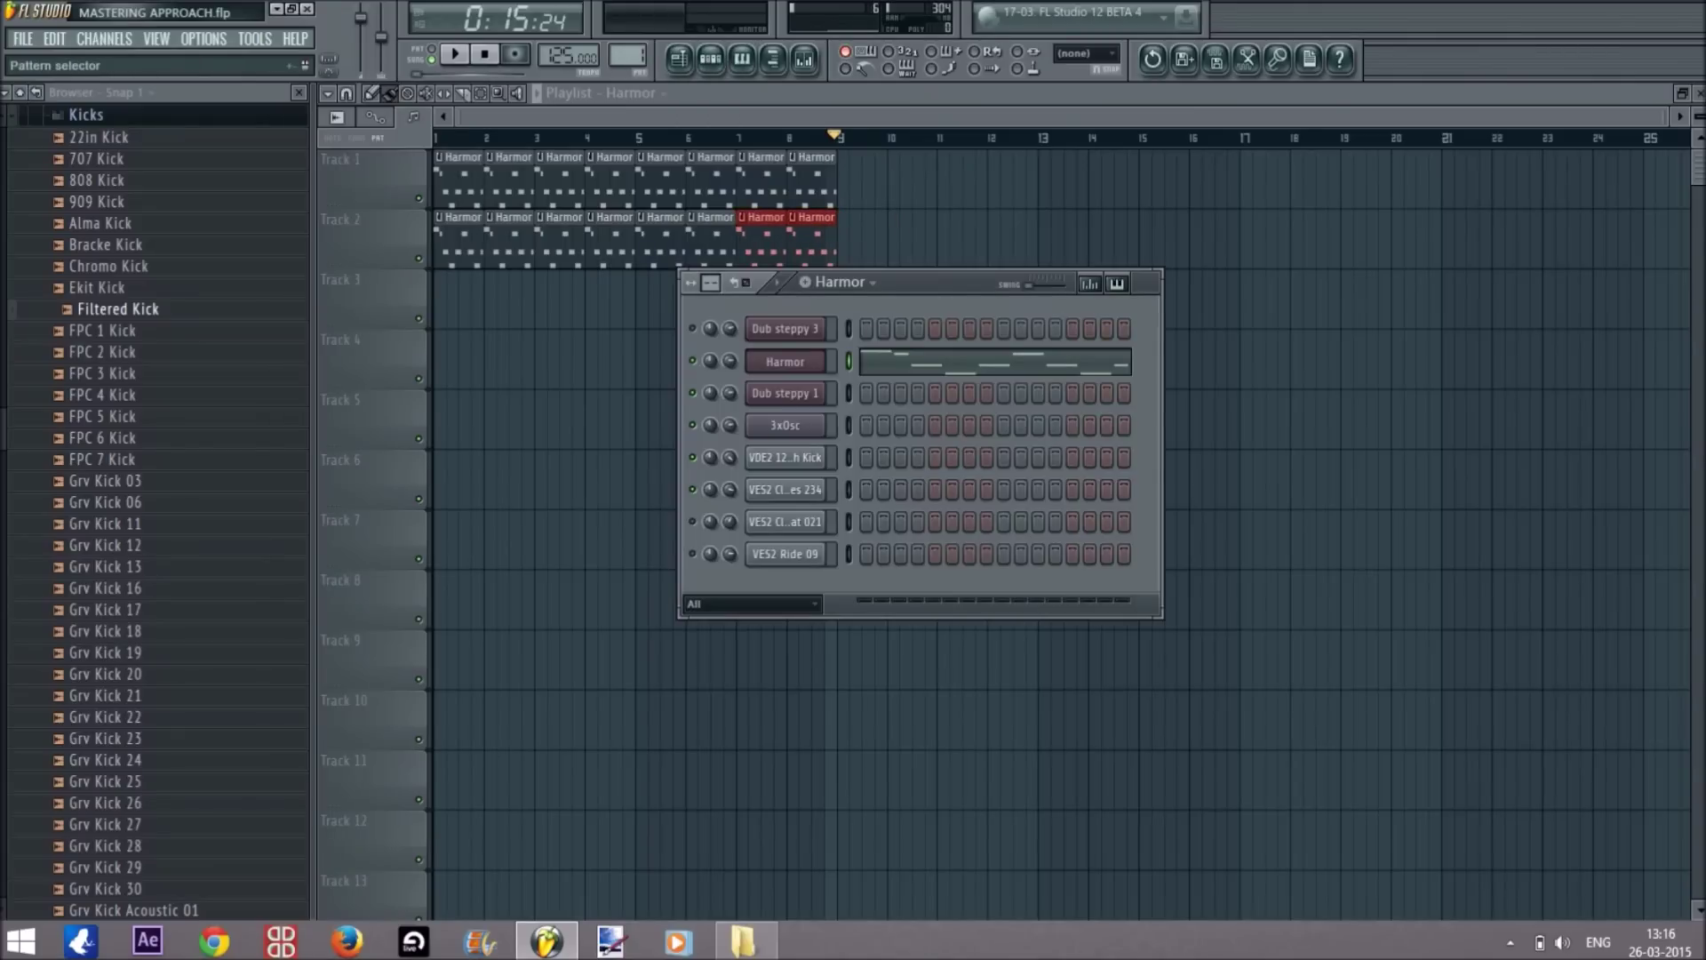
pyautogui.moveTo(628, 51); pyautogui.dragTo(627, 42)
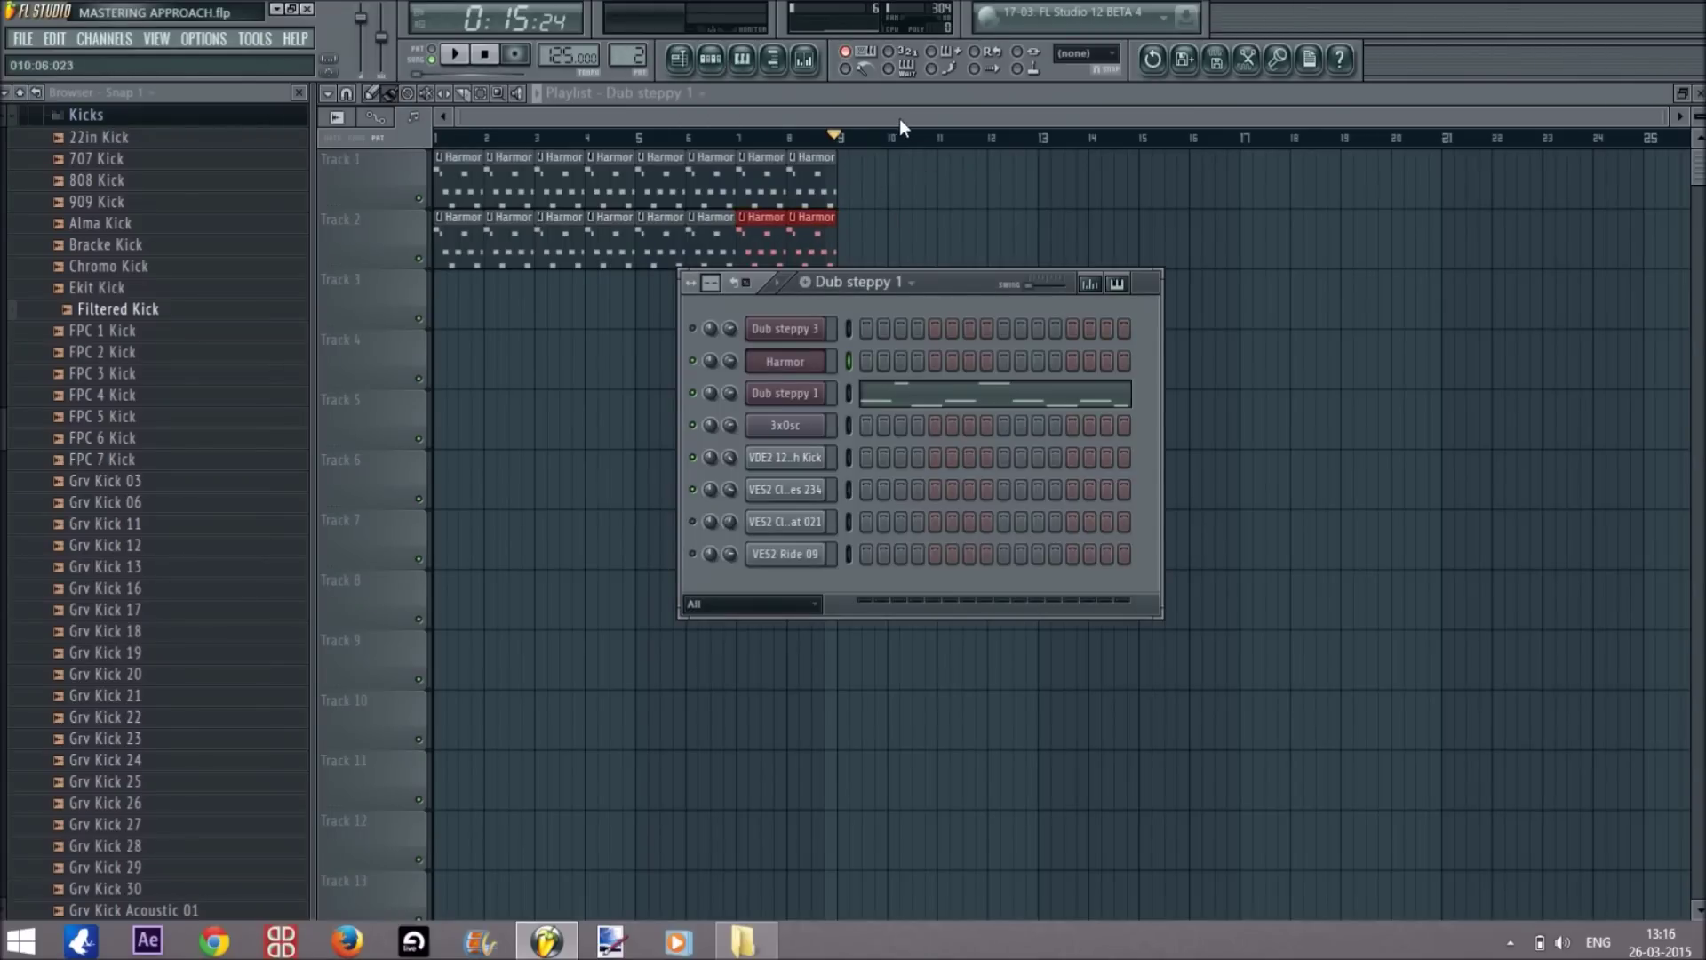
pyautogui.click(899, 119)
pyautogui.rightClick(863, 220)
pyautogui.moveTo(476, 244)
pyautogui.mouseDown()
pyautogui.moveTo(923, 235)
pyautogui.moveTo(863, 235)
pyautogui.mouseUp()
pyautogui.rightClick(863, 236)
# Select the 3xOsc pattern and paint its clips on Track 3 across bars 1 to 8.
pyautogui.click(715, 59)
pyautogui.moveTo(636, 64); pyautogui.dragTo(637, 55)
pyautogui.scroll(1, 636, 56)
pyautogui.click(714, 93)
pyautogui.moveTo(525, 302)
pyautogui.mouseDown()
pyautogui.moveTo(920, 291)
pyautogui.moveTo(678, 305)
pyautogui.mouseUp()
pyautogui.rightClick(872, 316)
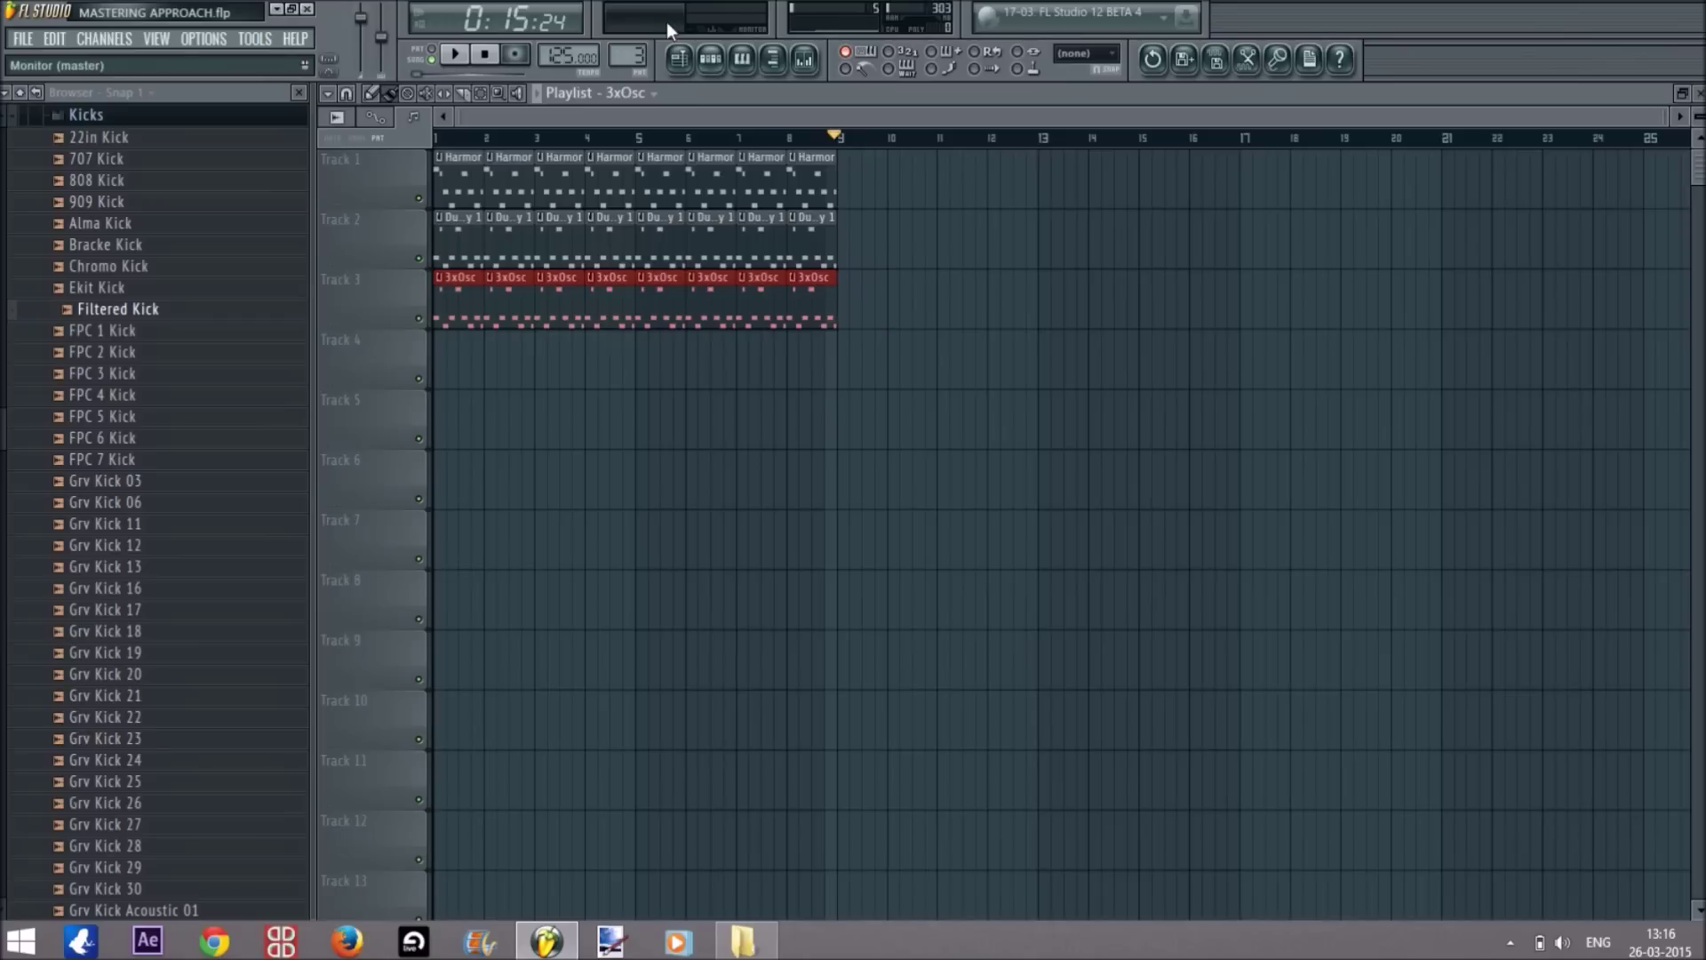
# Fill Track 4 with VDE2 128BPM Swedish Kick clips across bars 1 to 8, removing the excess clips.
pyautogui.scroll(1, 629, 57)
pyautogui.moveTo(582, 346); pyautogui.dragTo(1112, 419)
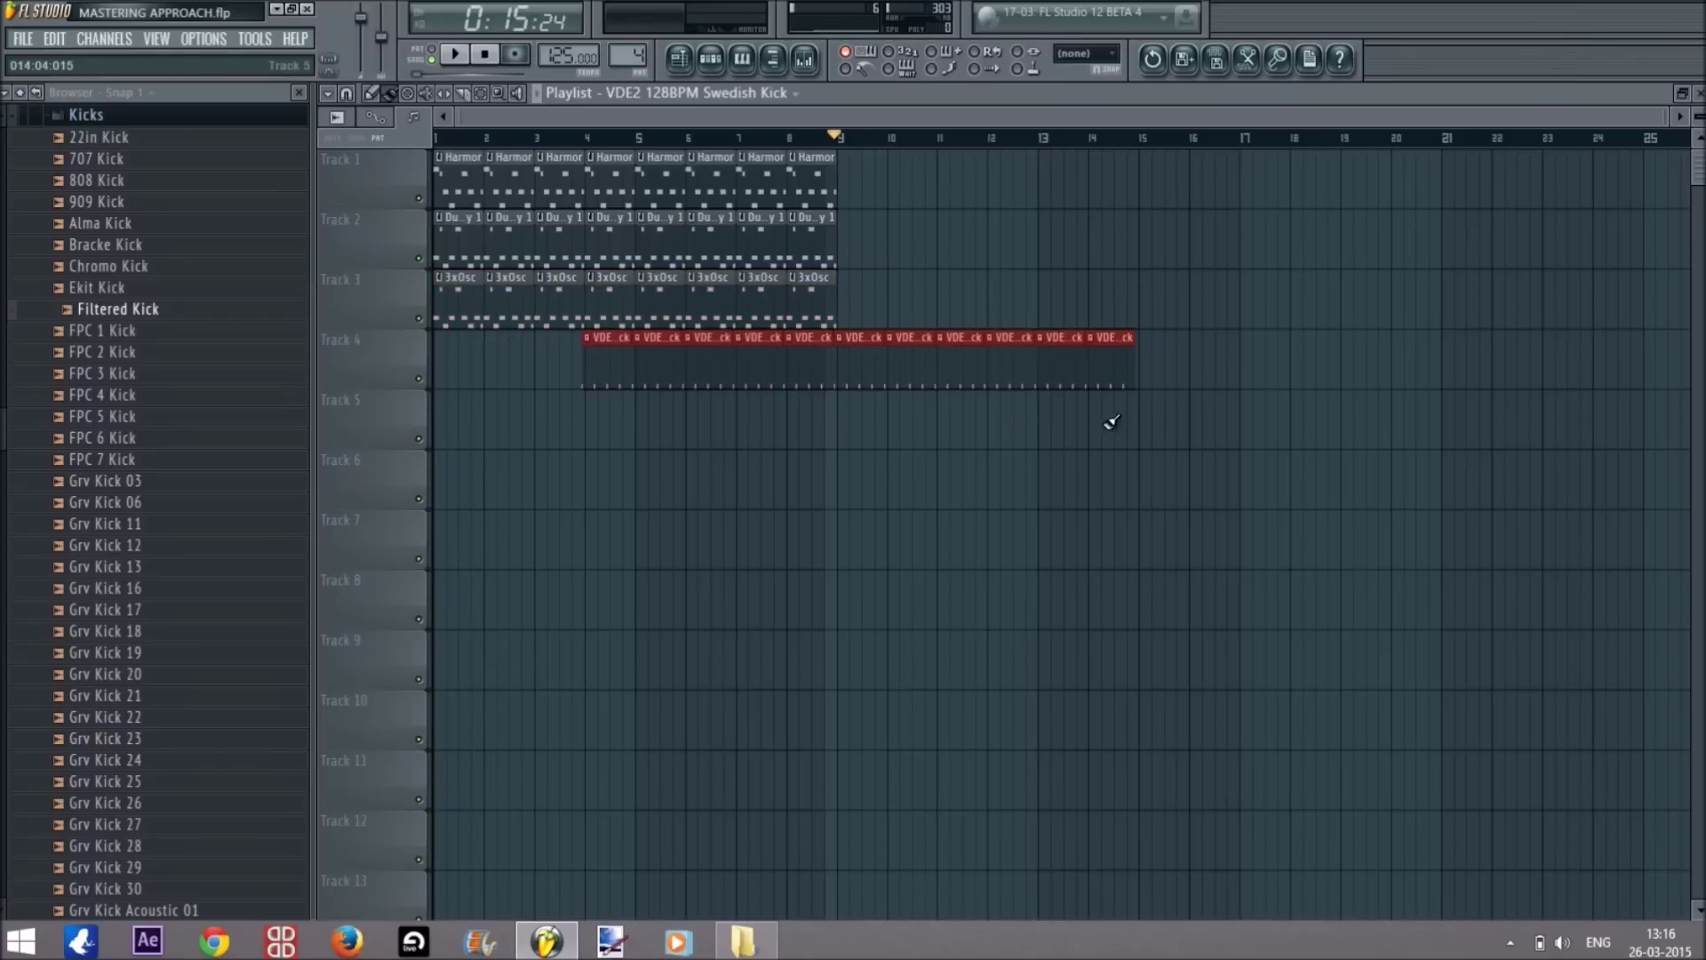
pyautogui.moveTo(920, 362); pyautogui.dragTo(773, 306)
pyautogui.moveTo(875, 302); pyautogui.dragTo(871, 363)
pyautogui.rightClick(860, 360)
pyautogui.rightClick(910, 360)
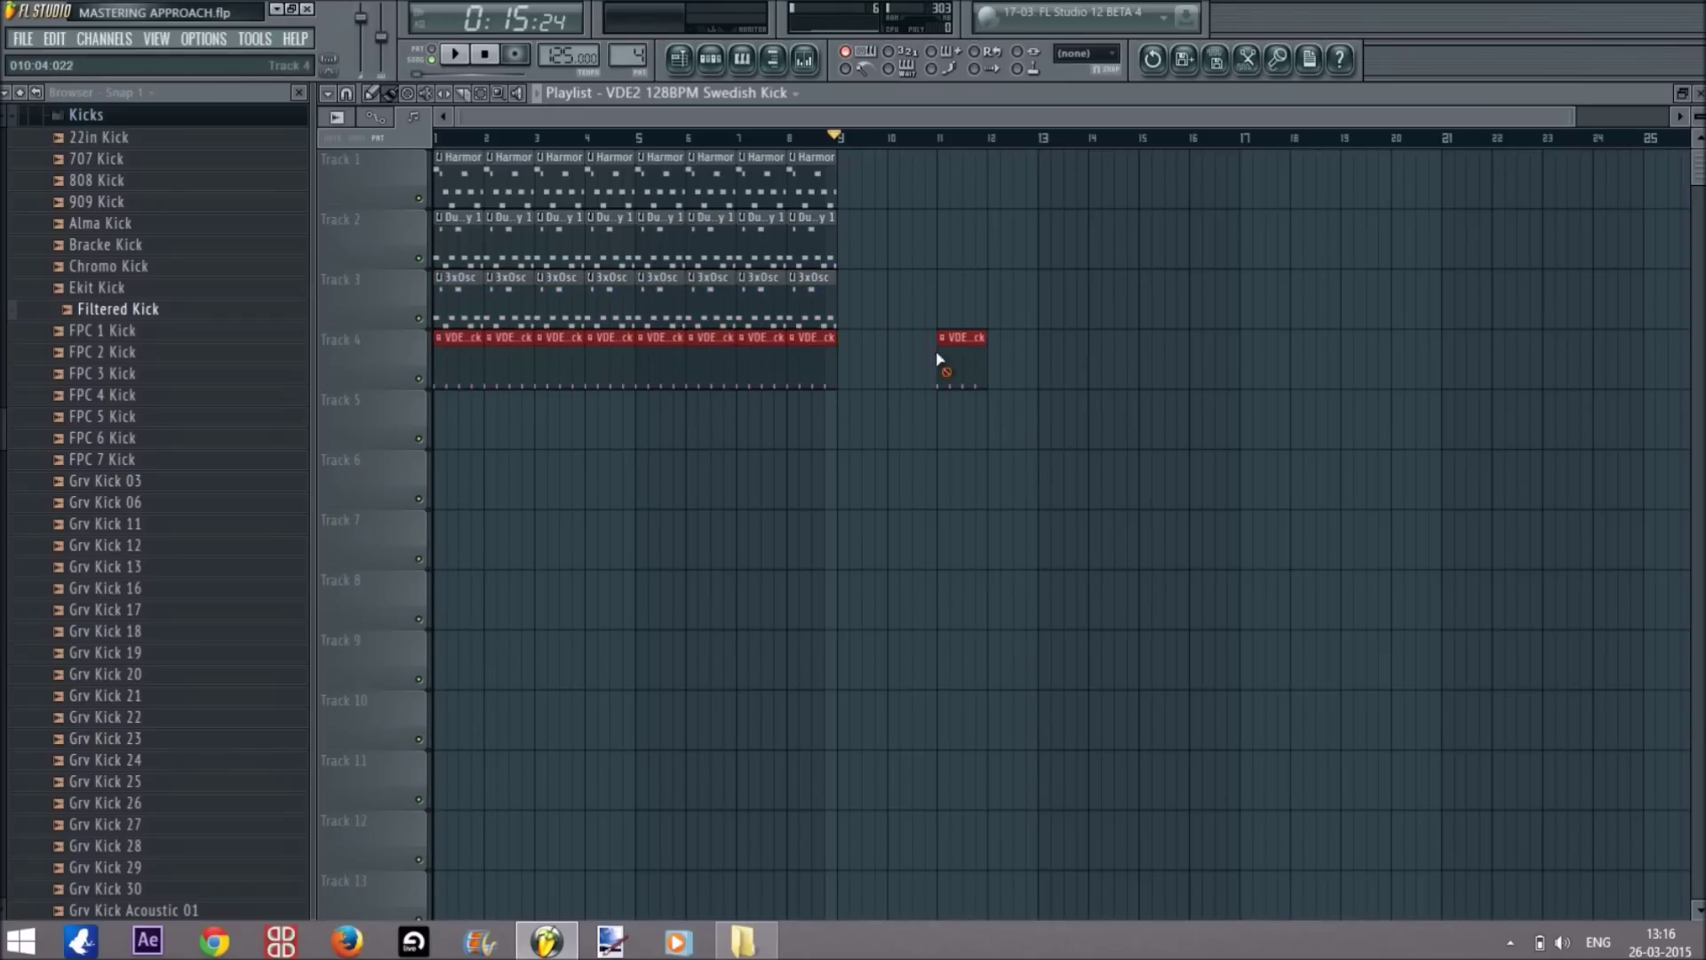
pyautogui.rightClick(958, 358)
# Select the VES2 Claps & Snares 234 pattern and paint its clips on Track 5 across bars 1 to 8.
pyautogui.click(741, 59)
pyautogui.scroll(1, 629, 57)
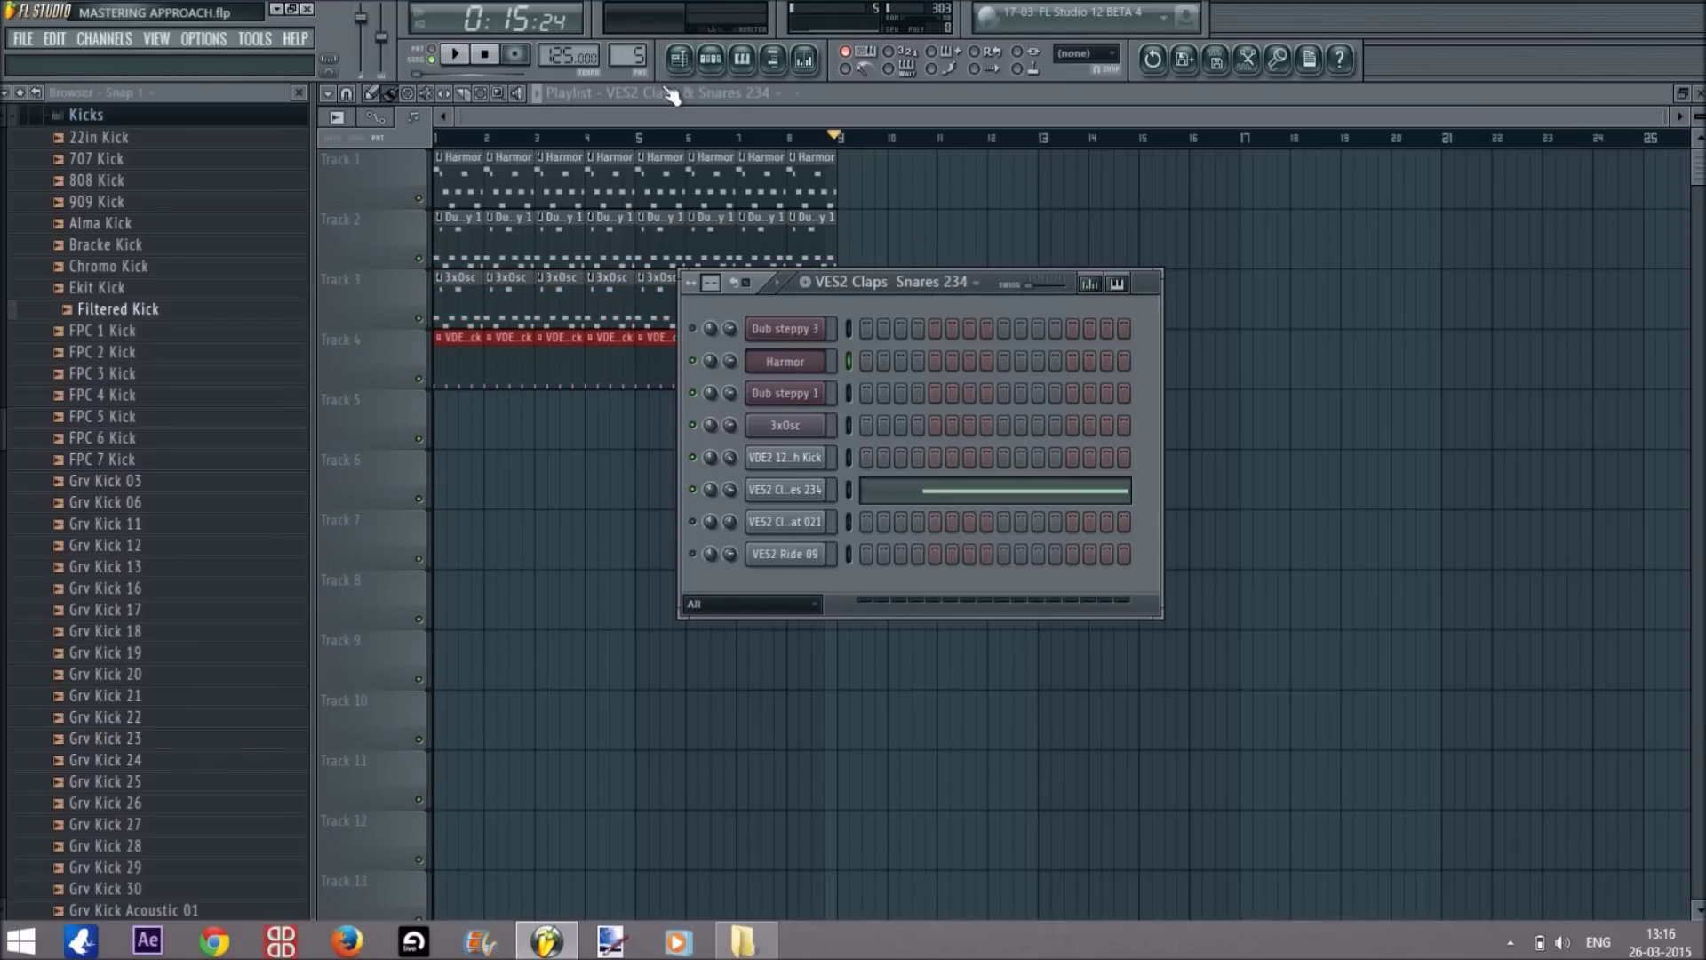
pyautogui.click(666, 109)
pyautogui.moveTo(560, 471)
pyautogui.mouseDown()
pyautogui.moveTo(773, 438)
pyautogui.moveTo(876, 389)
pyautogui.moveTo(861, 418)
pyautogui.moveTo(830, 408)
pyautogui.mouseUp()
# Fill Track 6 with VES2 Ride 09 clips across bars 1 to 8, deleting the clips beyond bar 8.
pyautogui.click(725, 52)
pyautogui.scroll(1, 629, 57)
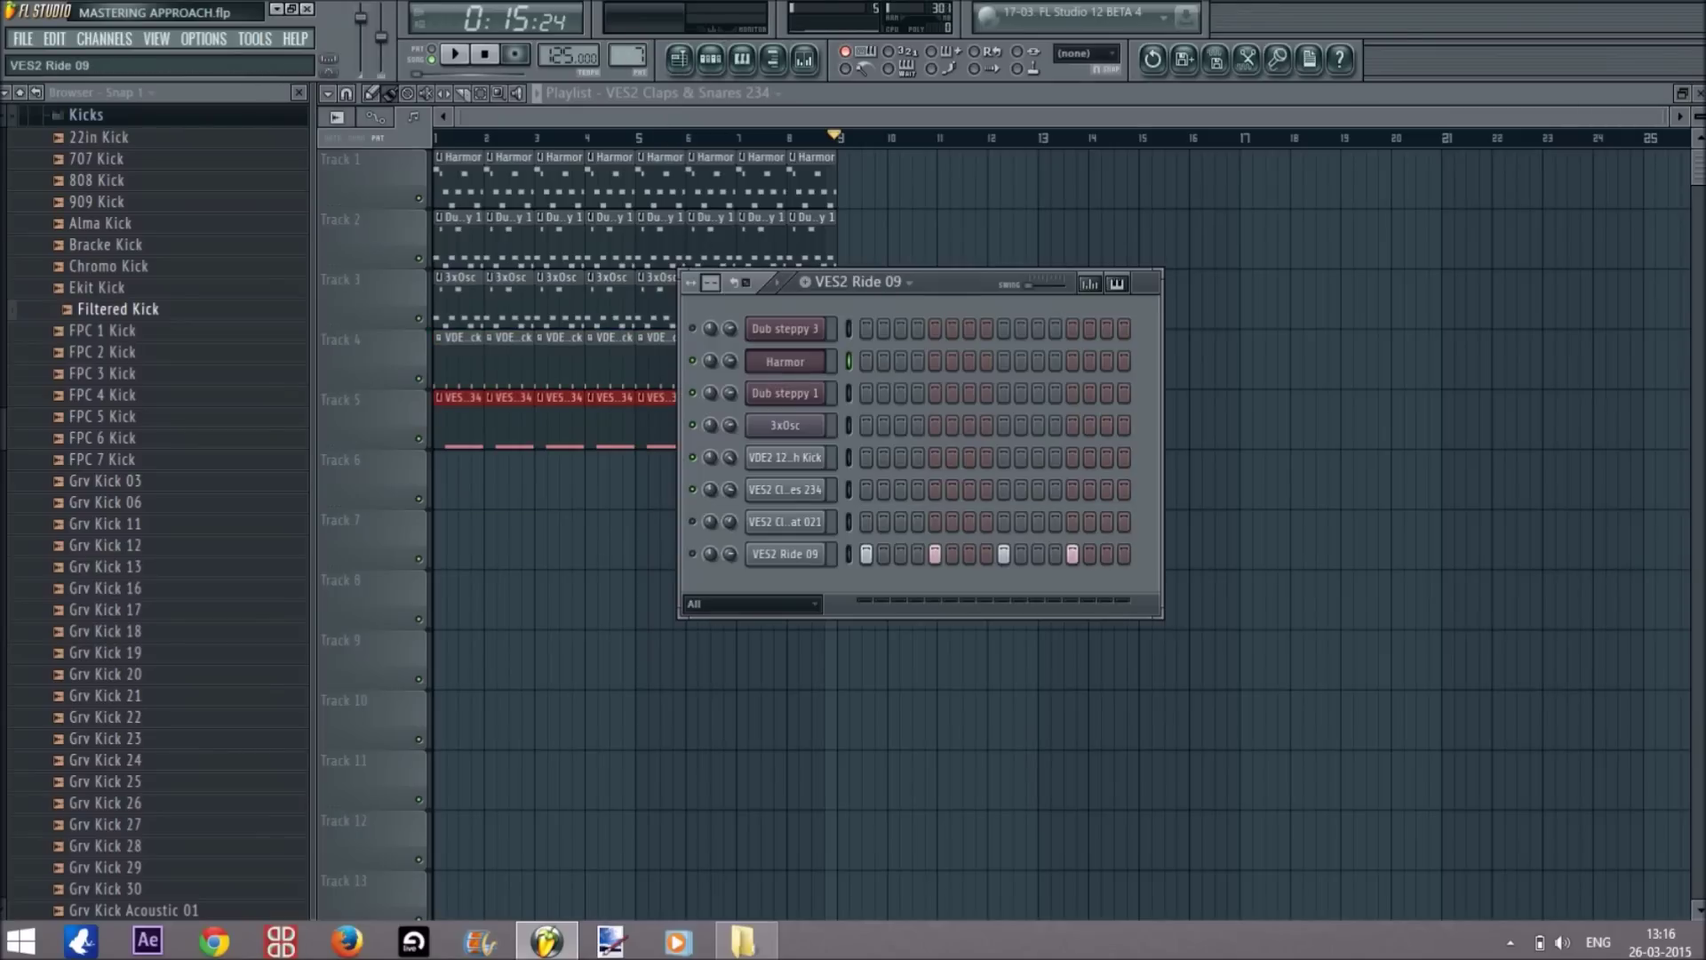
pyautogui.click(745, 96)
pyautogui.moveTo(524, 469)
pyautogui.mouseDown()
pyautogui.moveTo(569, 495)
pyautogui.moveTo(1025, 477)
pyautogui.mouseUp()
pyautogui.moveTo(835, 476); pyautogui.dragTo(749, 475)
pyautogui.rightClick(863, 469)
pyautogui.rightClick(911, 471)
pyautogui.rightClick(964, 471)
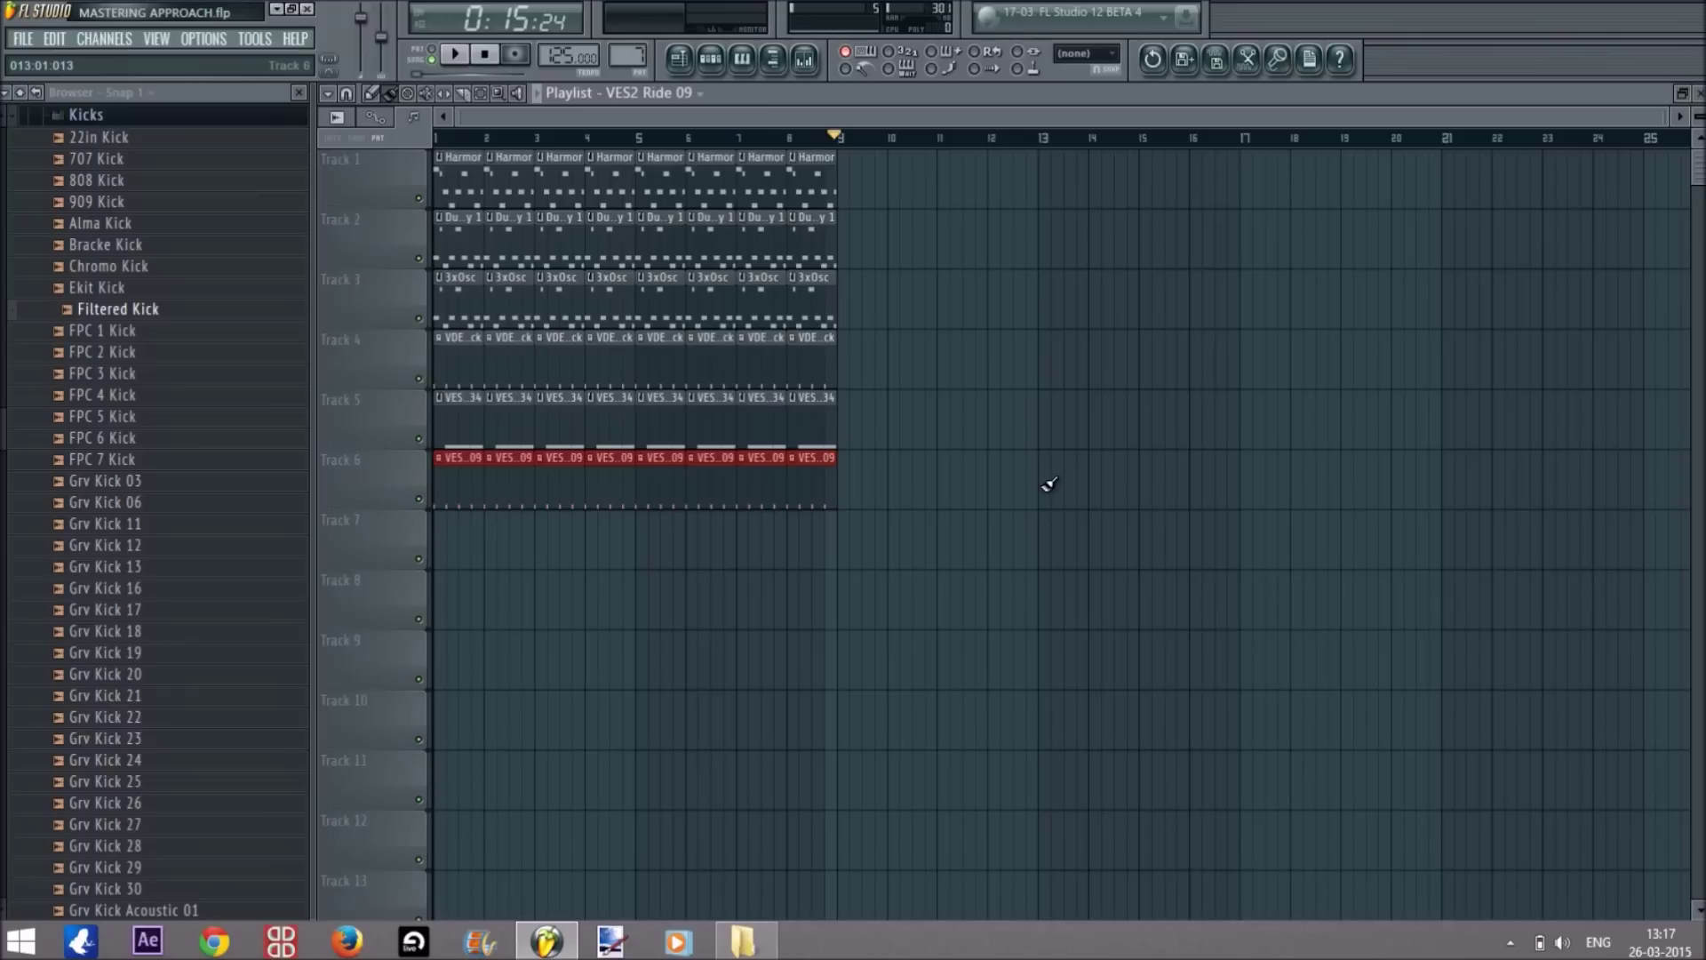
# Move the kick, claps and ride clips down two tracks, onto Tracks 6, 7 and 8.
pyautogui.click(709, 61)
pyautogui.click(638, 121)
pyautogui.moveTo(925, 384); pyautogui.dragTo(869, 385)
pyautogui.hotkey('ctrl', 'z')
pyautogui.moveTo(915, 334); pyautogui.dragTo(446, 629)
pyautogui.click(1066, 381)
pyautogui.rightClick(1070, 376)
pyautogui.click(874, 181)
pyautogui.rightClick(898, 191)
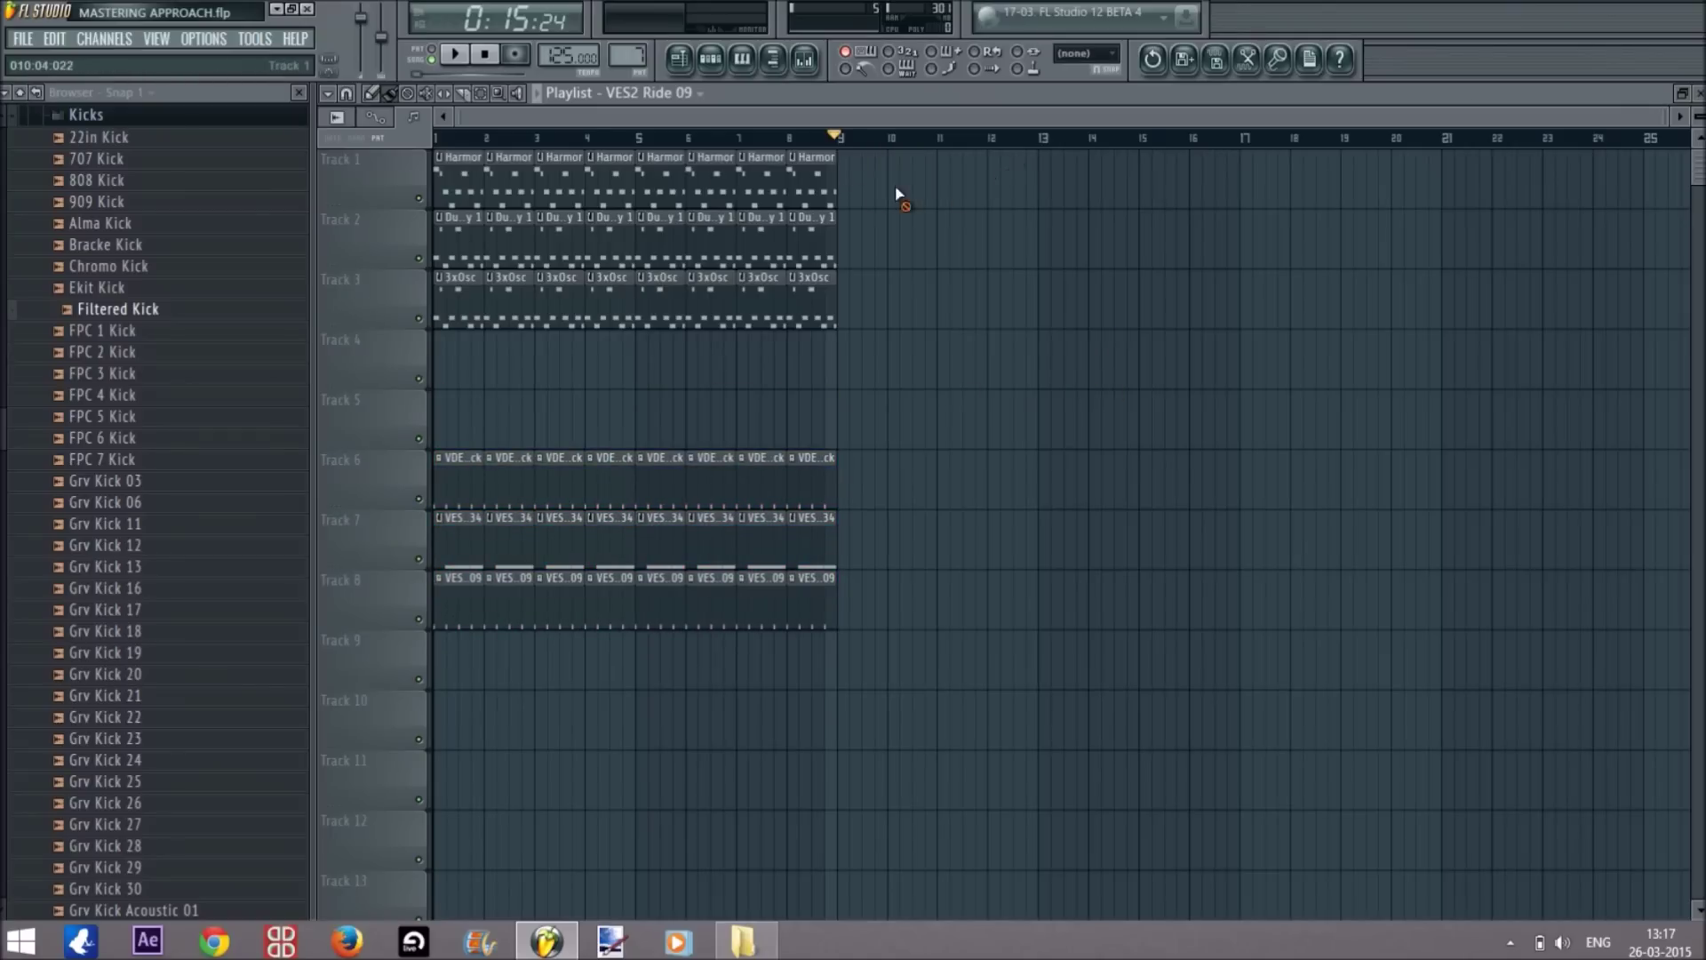
# Mute Tracks 1, 2, 6, 7 and 8, and return the playback position to the start.
pyautogui.click(418, 258)
pyautogui.click(419, 197)
pyautogui.click(419, 499)
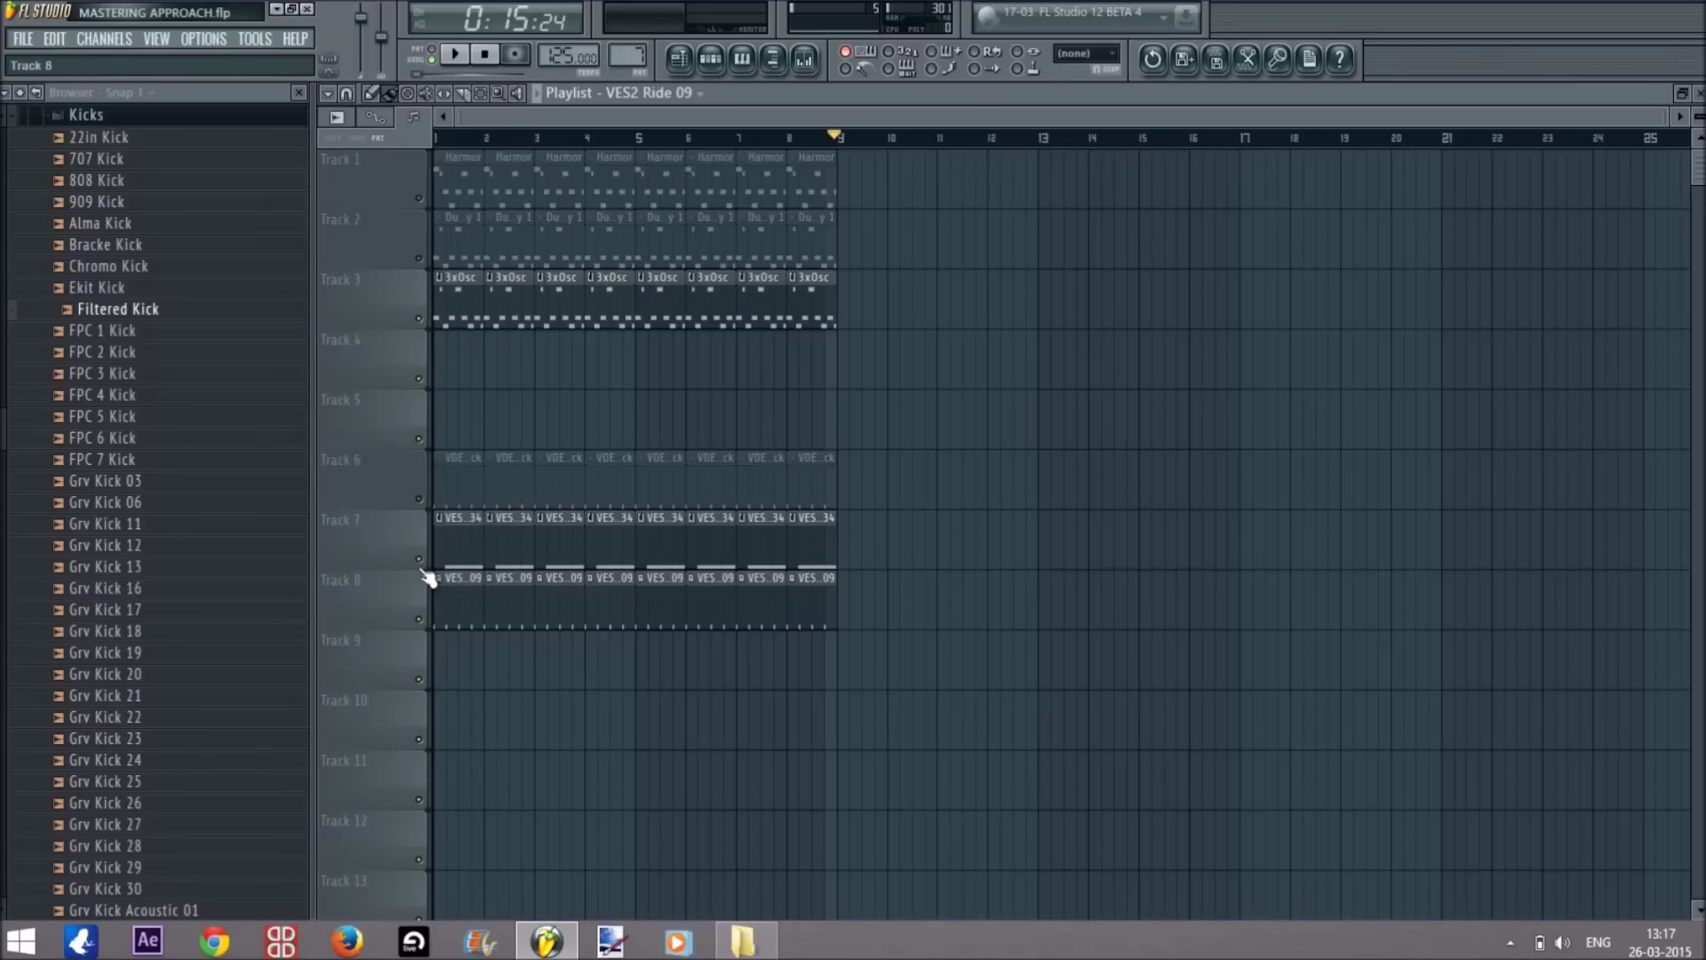
pyautogui.click(419, 618)
pyautogui.click(419, 558)
pyautogui.click(484, 55)
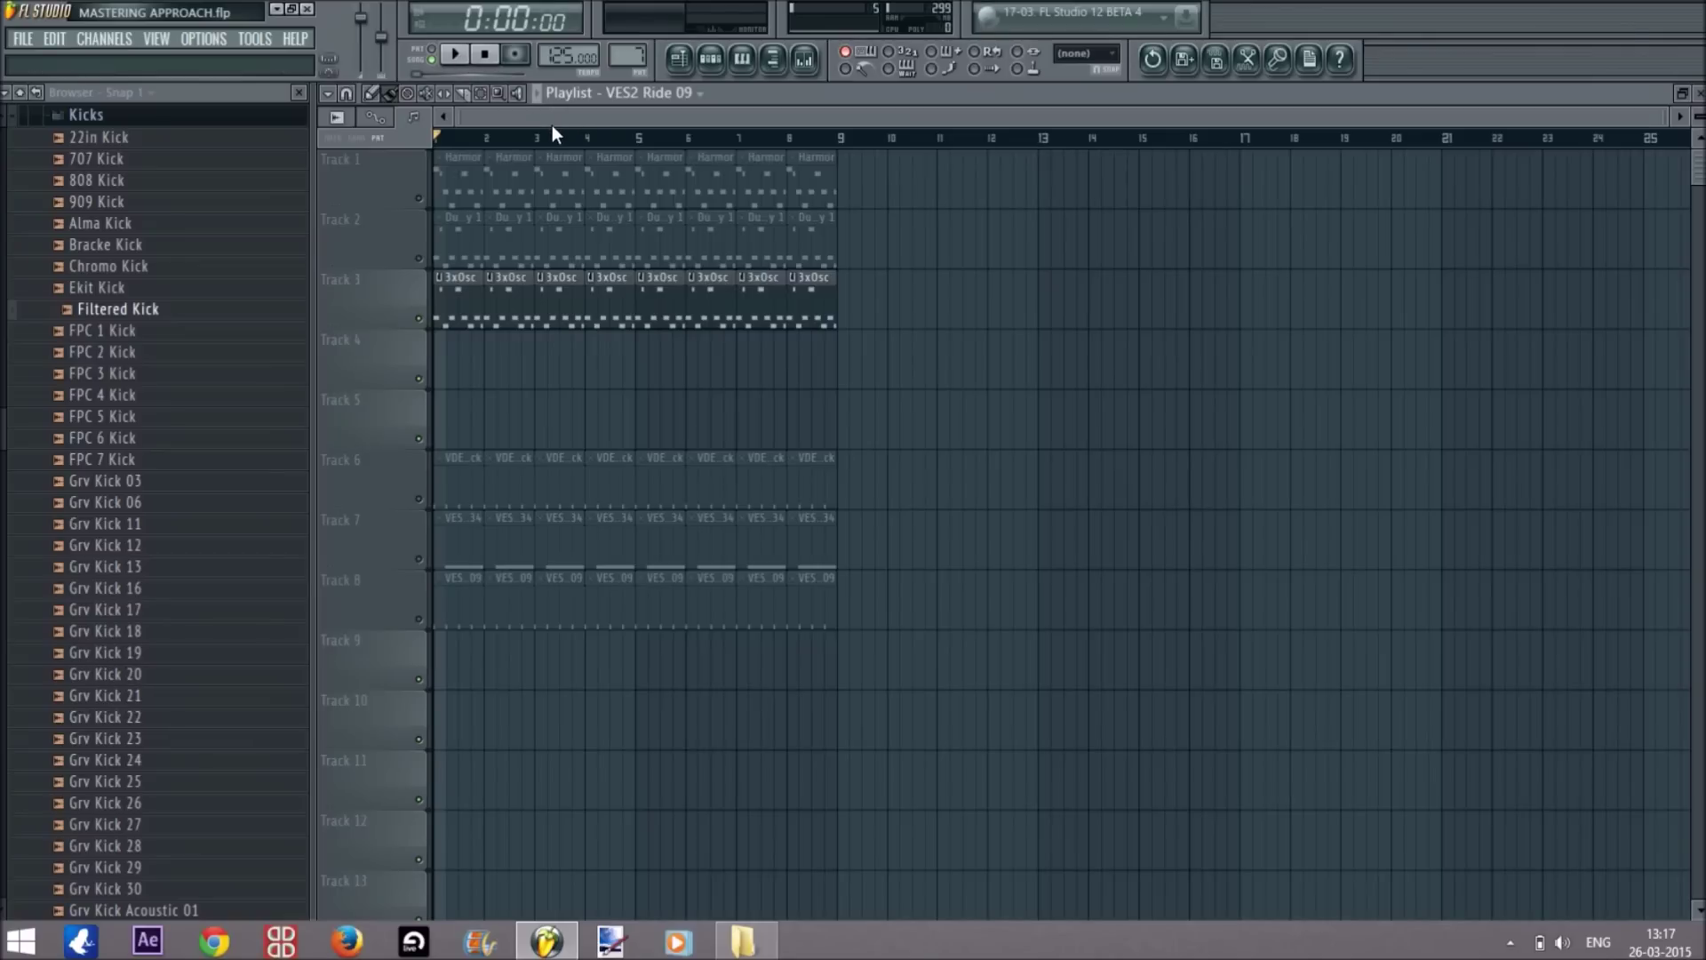
# Play the 3xOsc clips on Track 3 on their own while adjusting the system volume, and stop playback.
pyautogui.press('space')
pyautogui.press('XF86AudioRaiseVolume')
pyautogui.press('XF86AudioRaiseVolume')
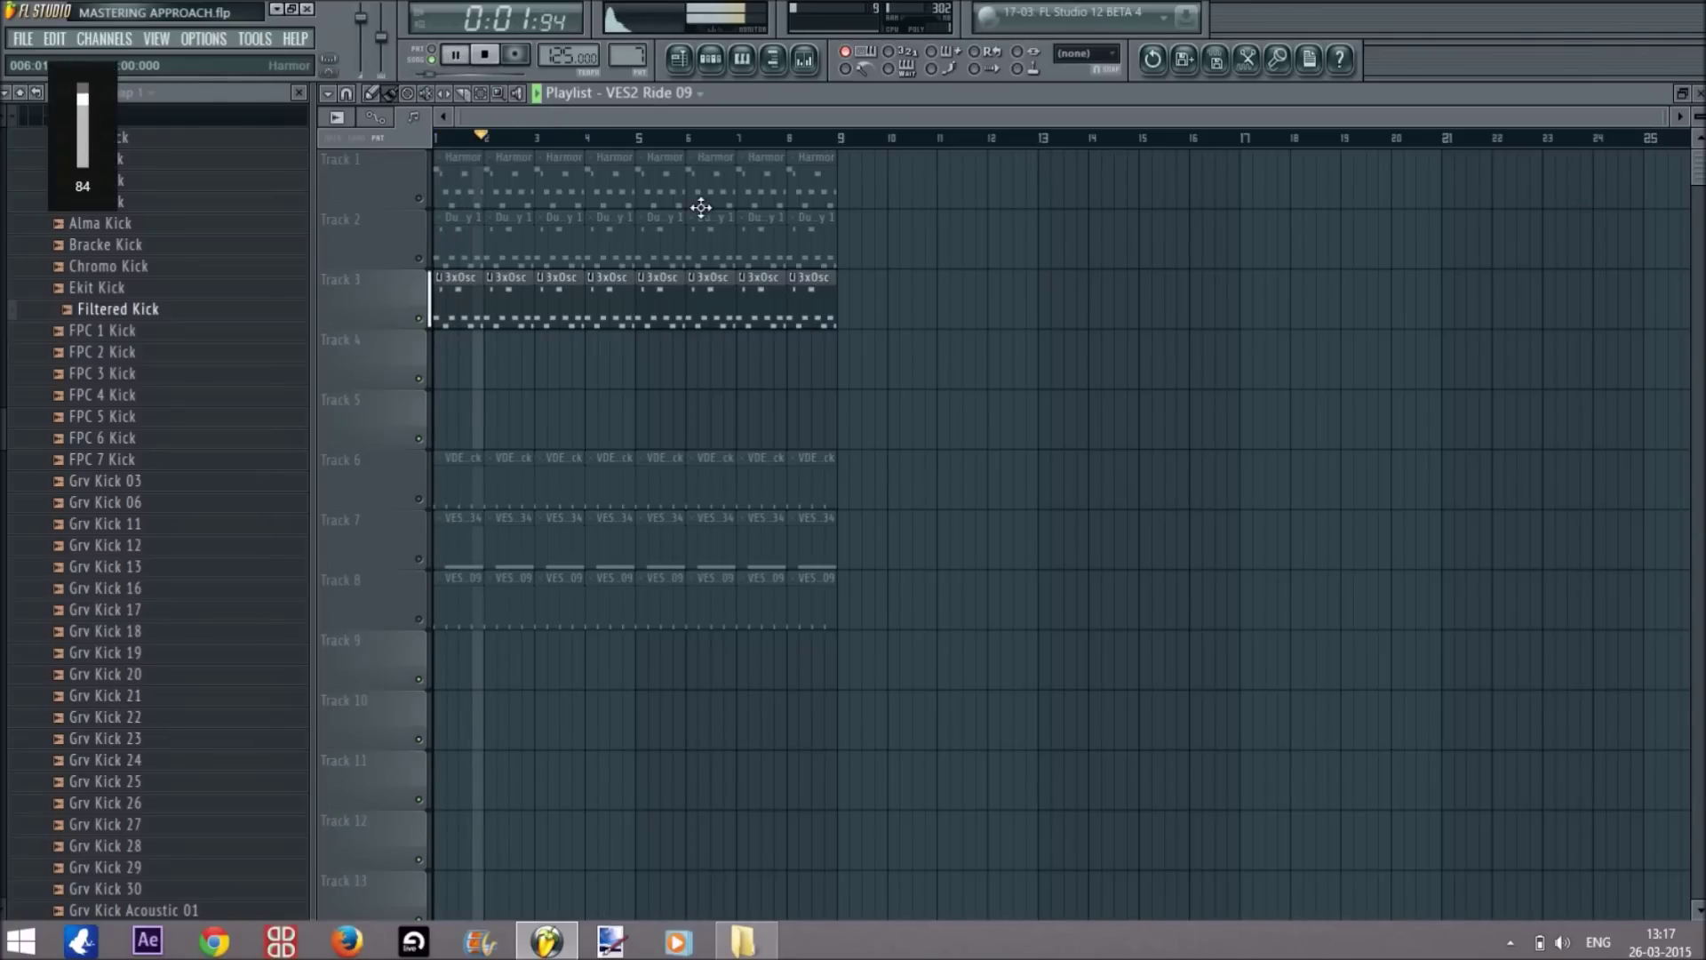
pyautogui.press('space')
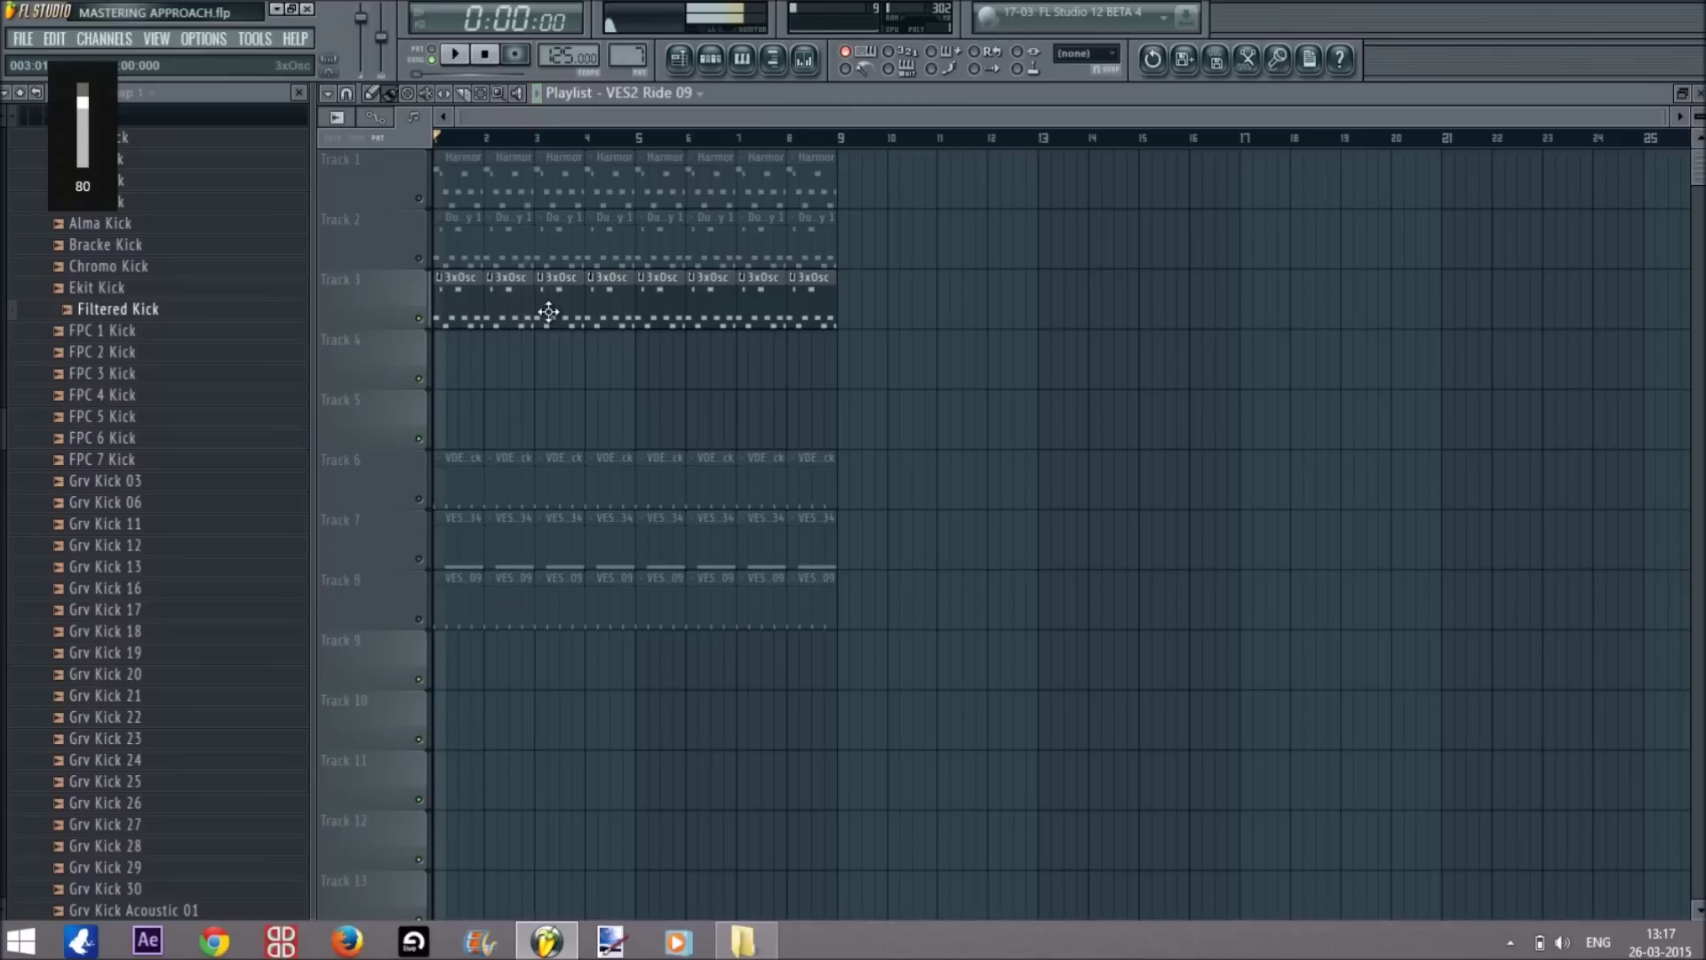
# Mute Track 3, unmute Track 2, and play the Dub steppy 1 clips on their own.
pyautogui.click(418, 317)
pyautogui.click(418, 258)
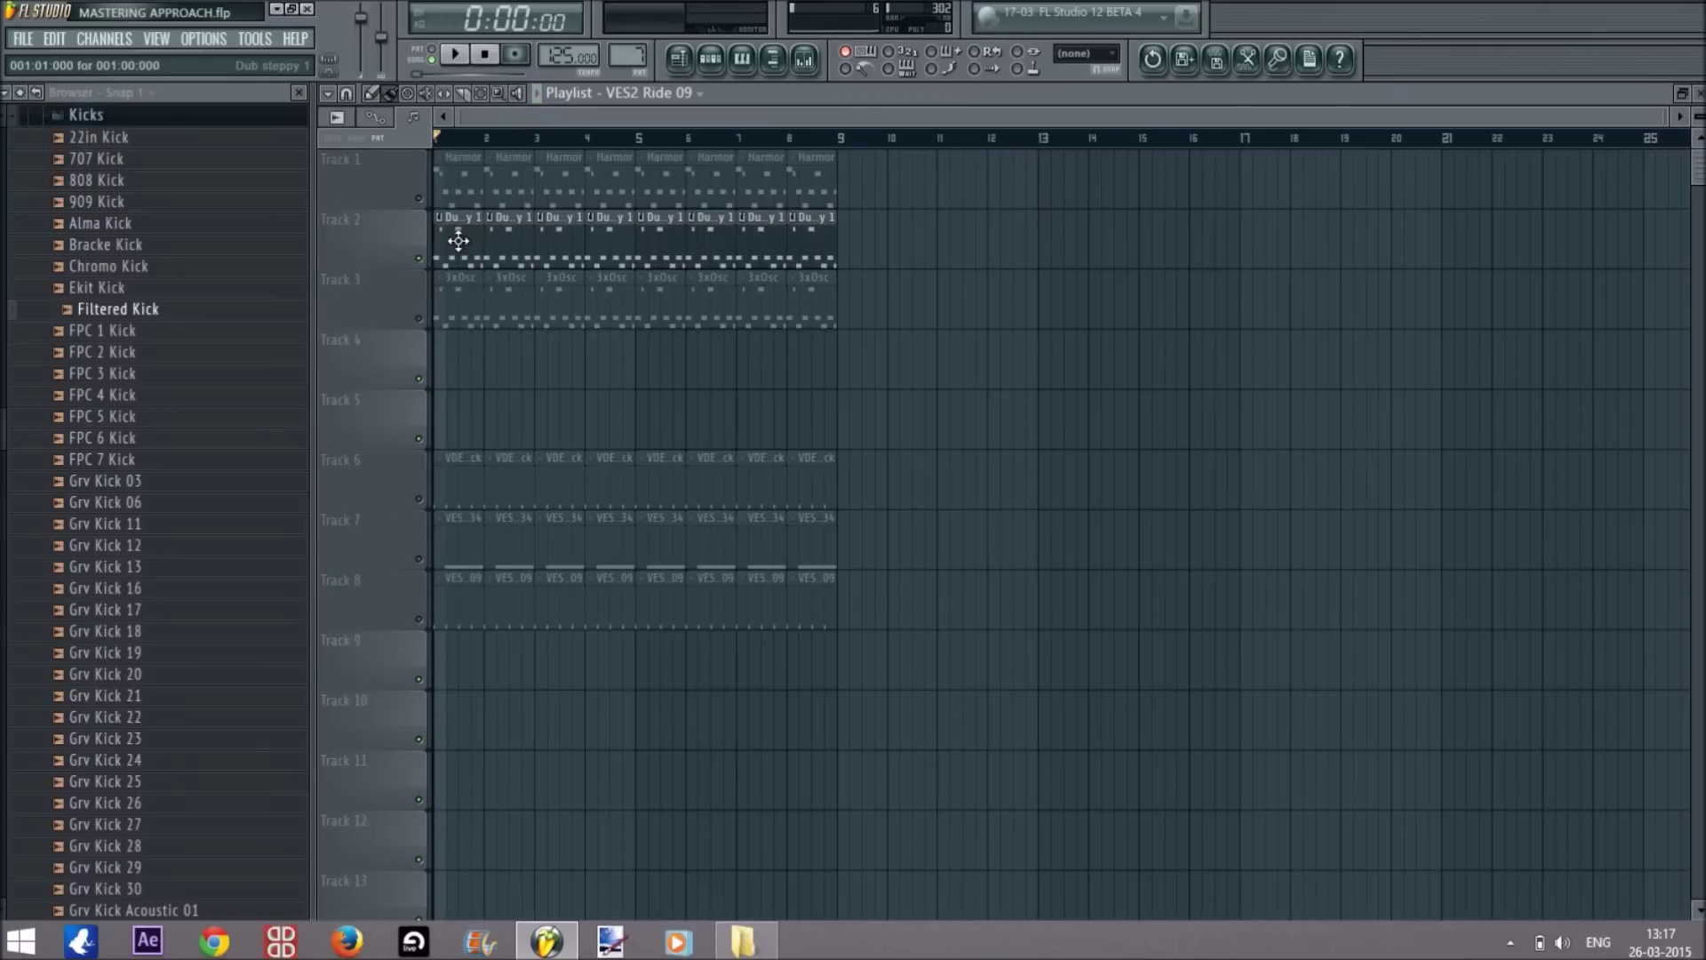
pyautogui.press('space')
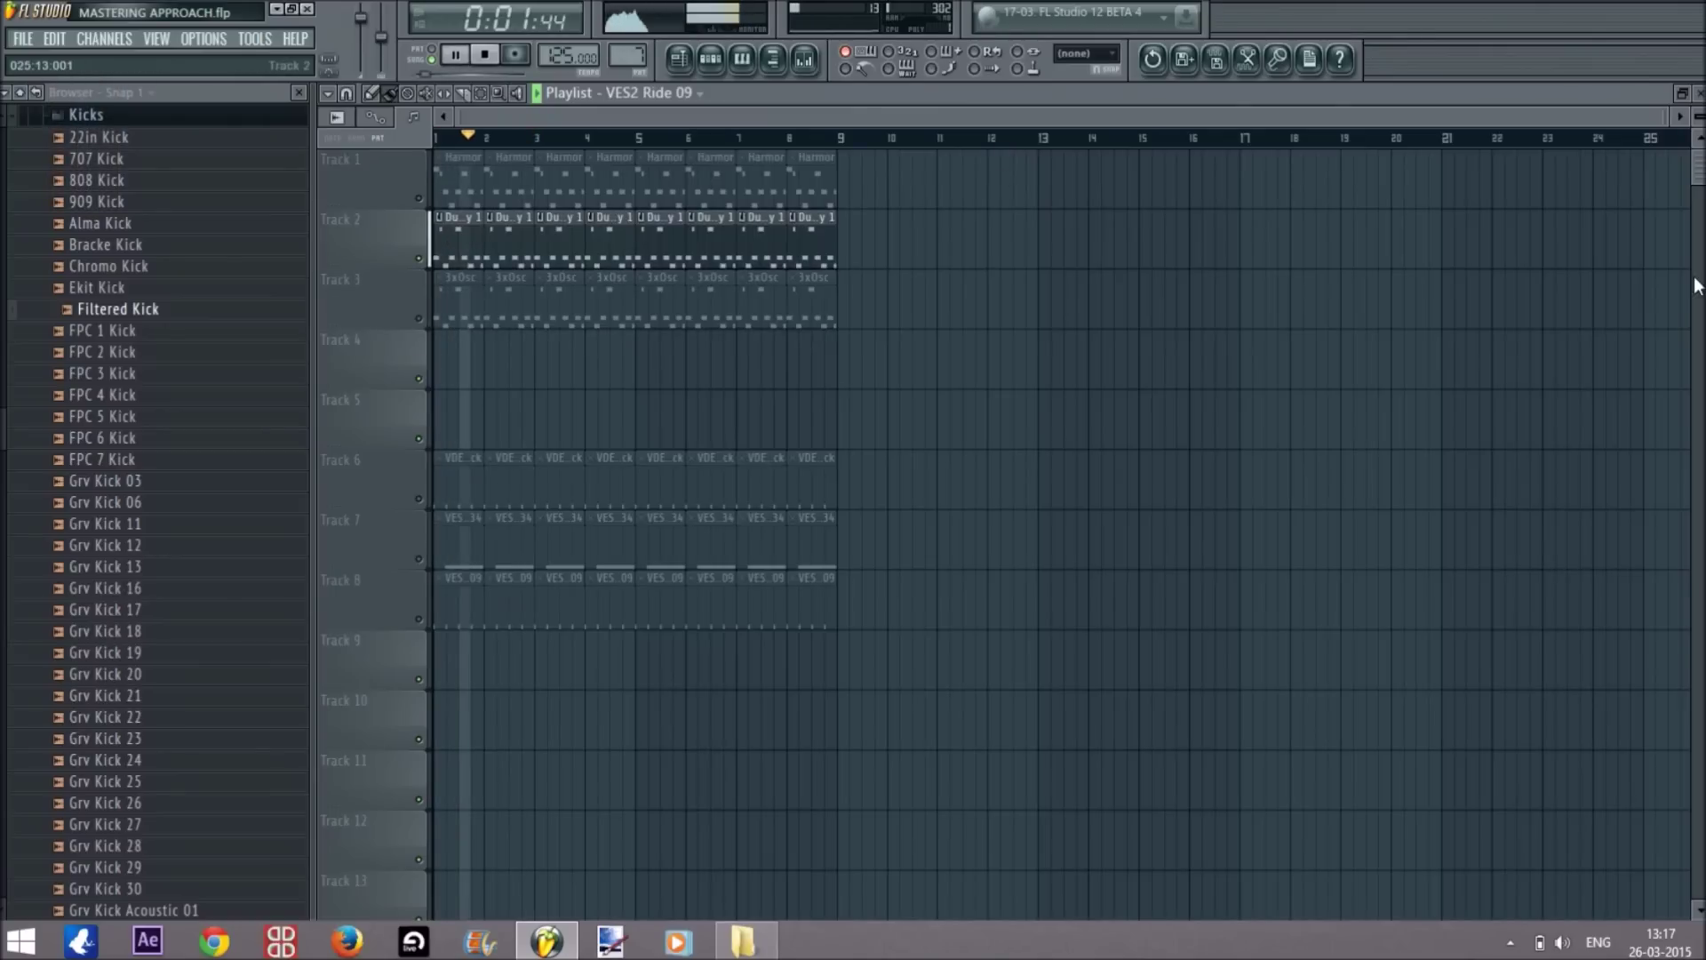
pyautogui.moveTo(1664, 117); pyautogui.dragTo(1258, 118)
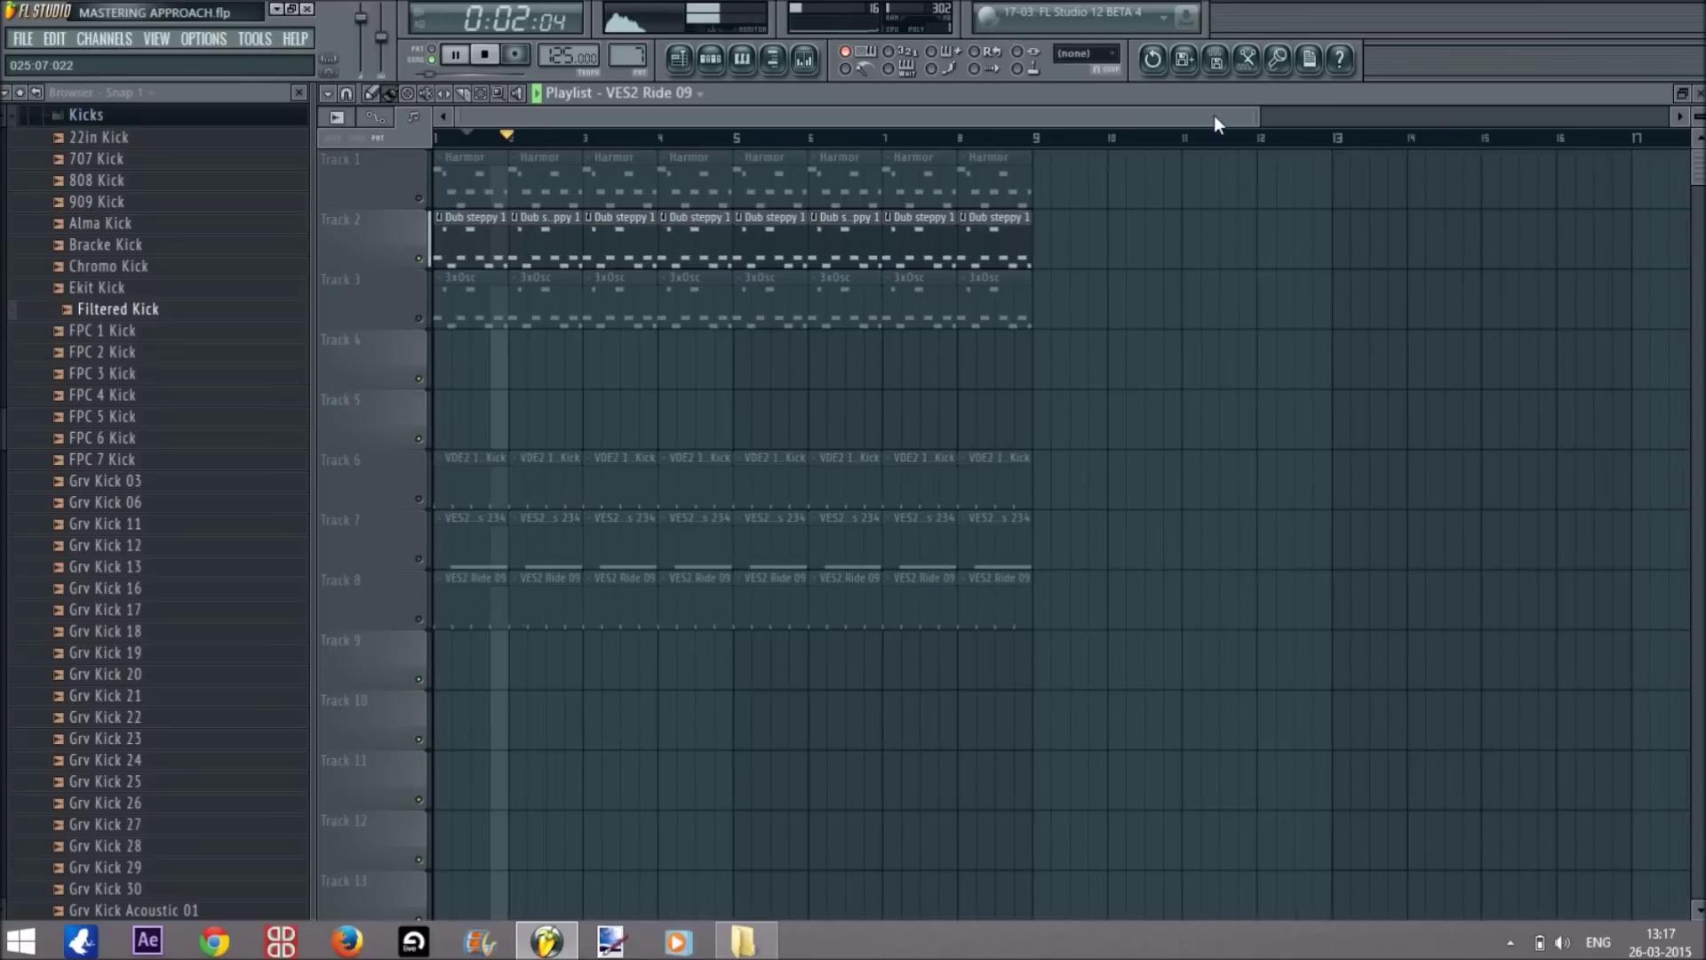
pyautogui.press('space')
# Switch from Track 2 to Track 1 by muting and unmuting, and play the Harmor clips on their own.
pyautogui.click(429, 195)
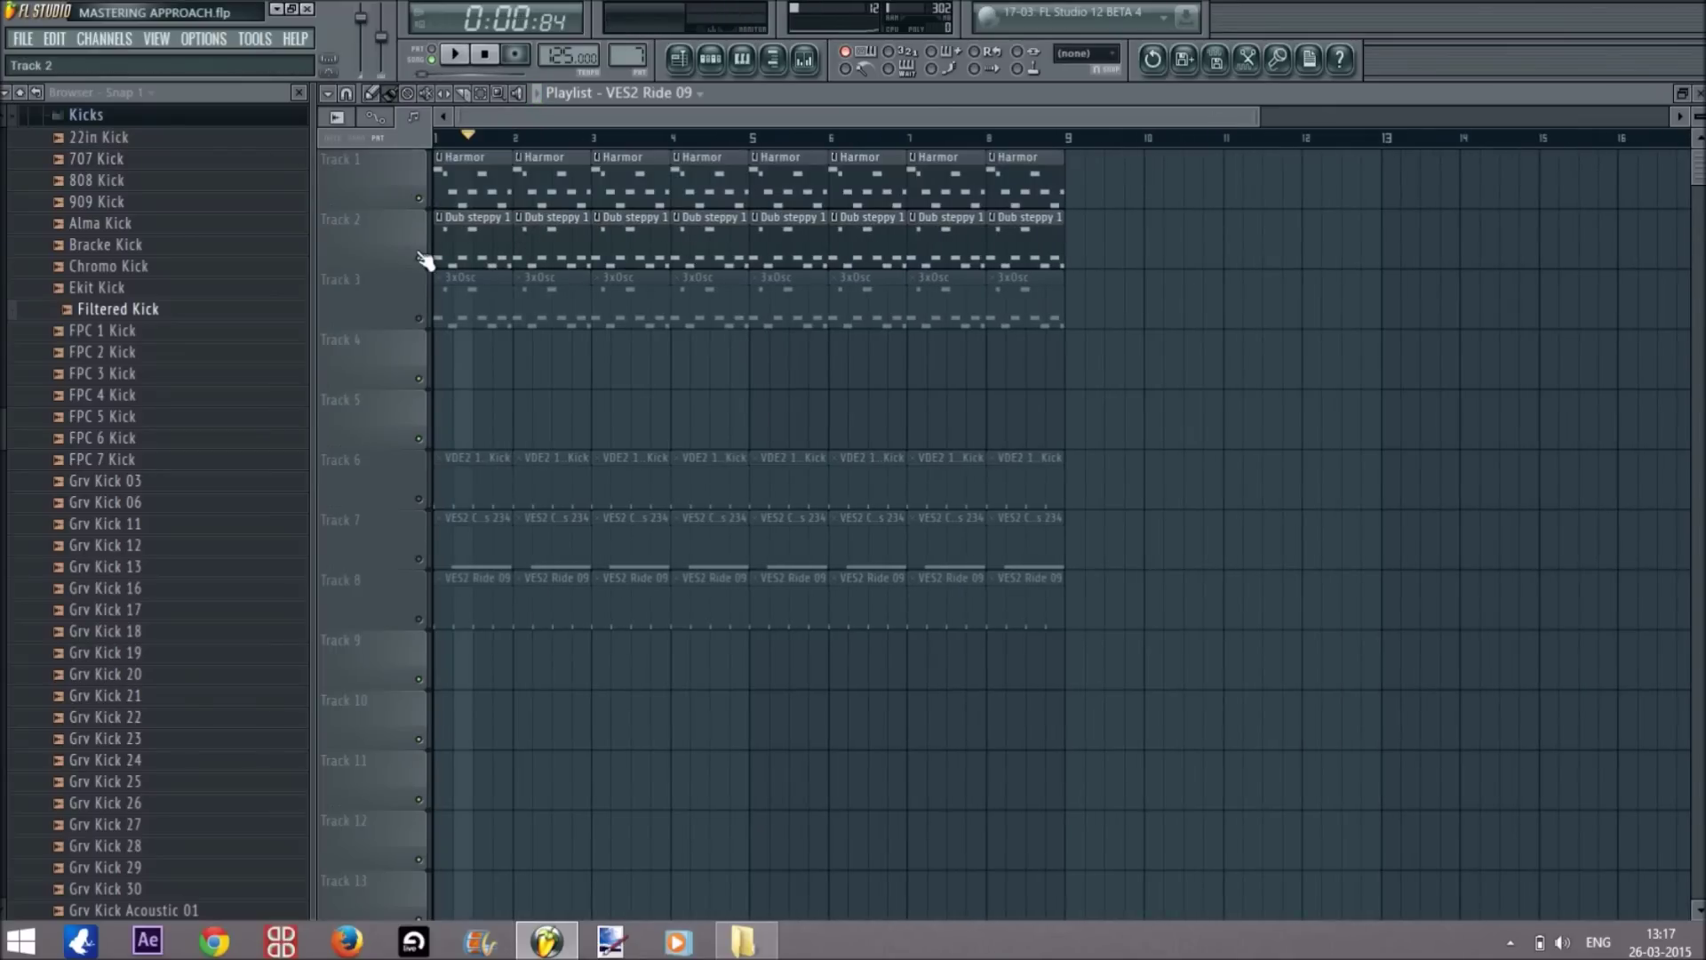
pyautogui.press('space')
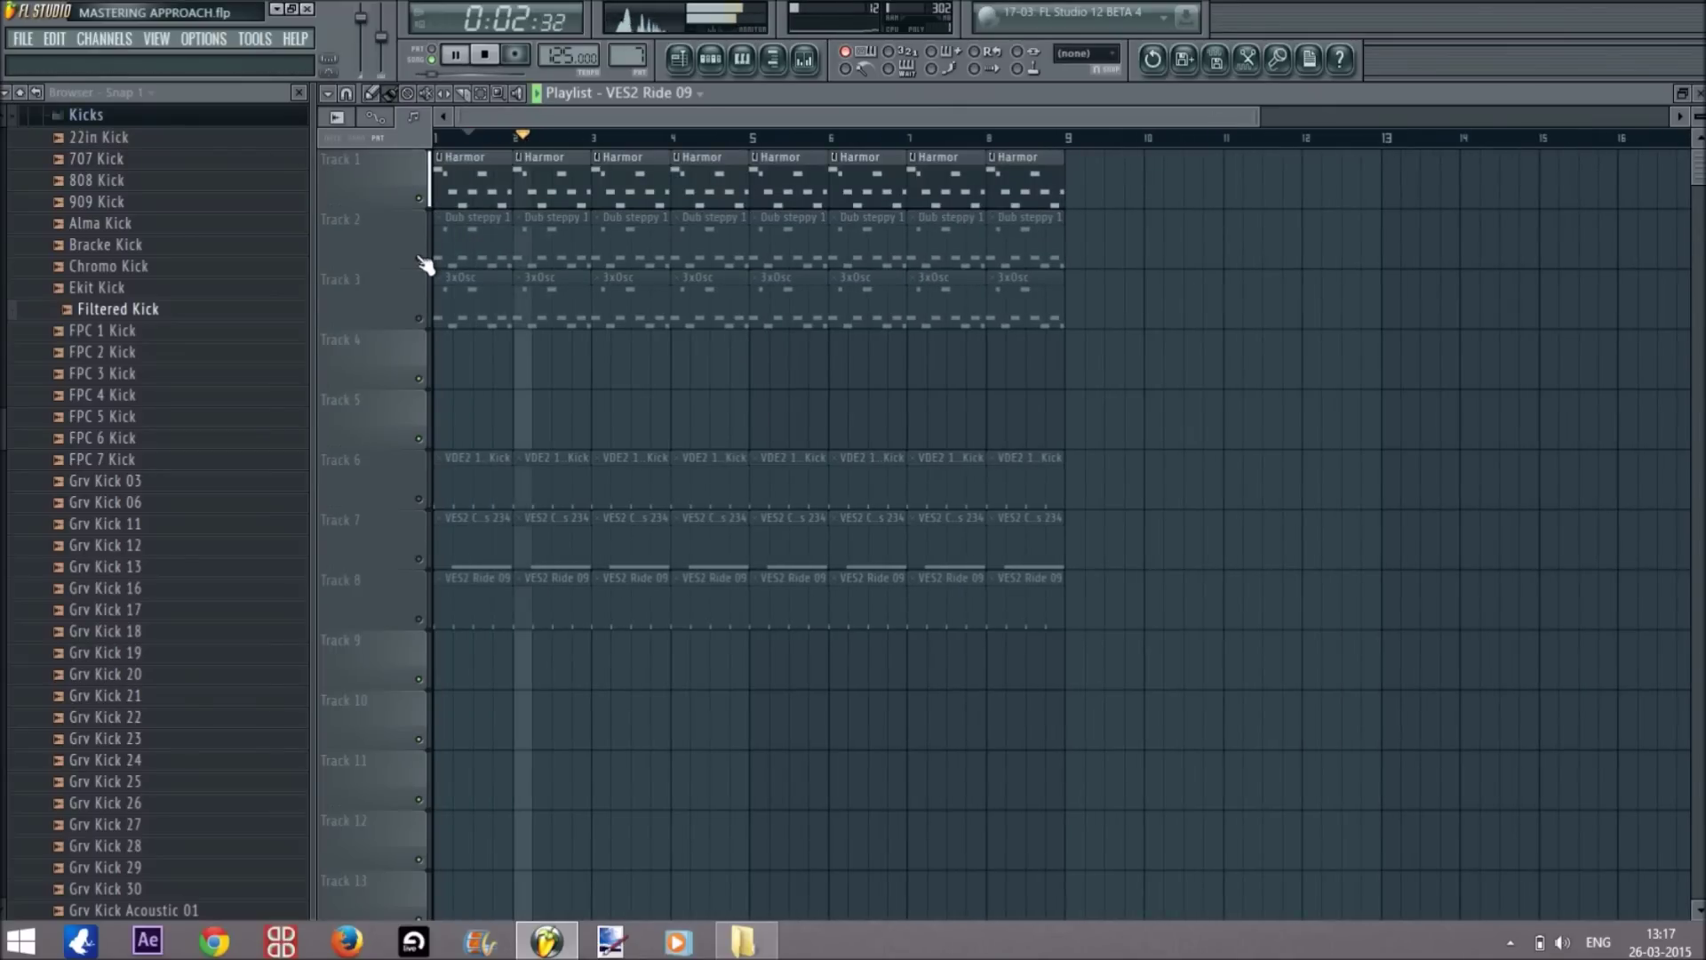
pyautogui.press('space')
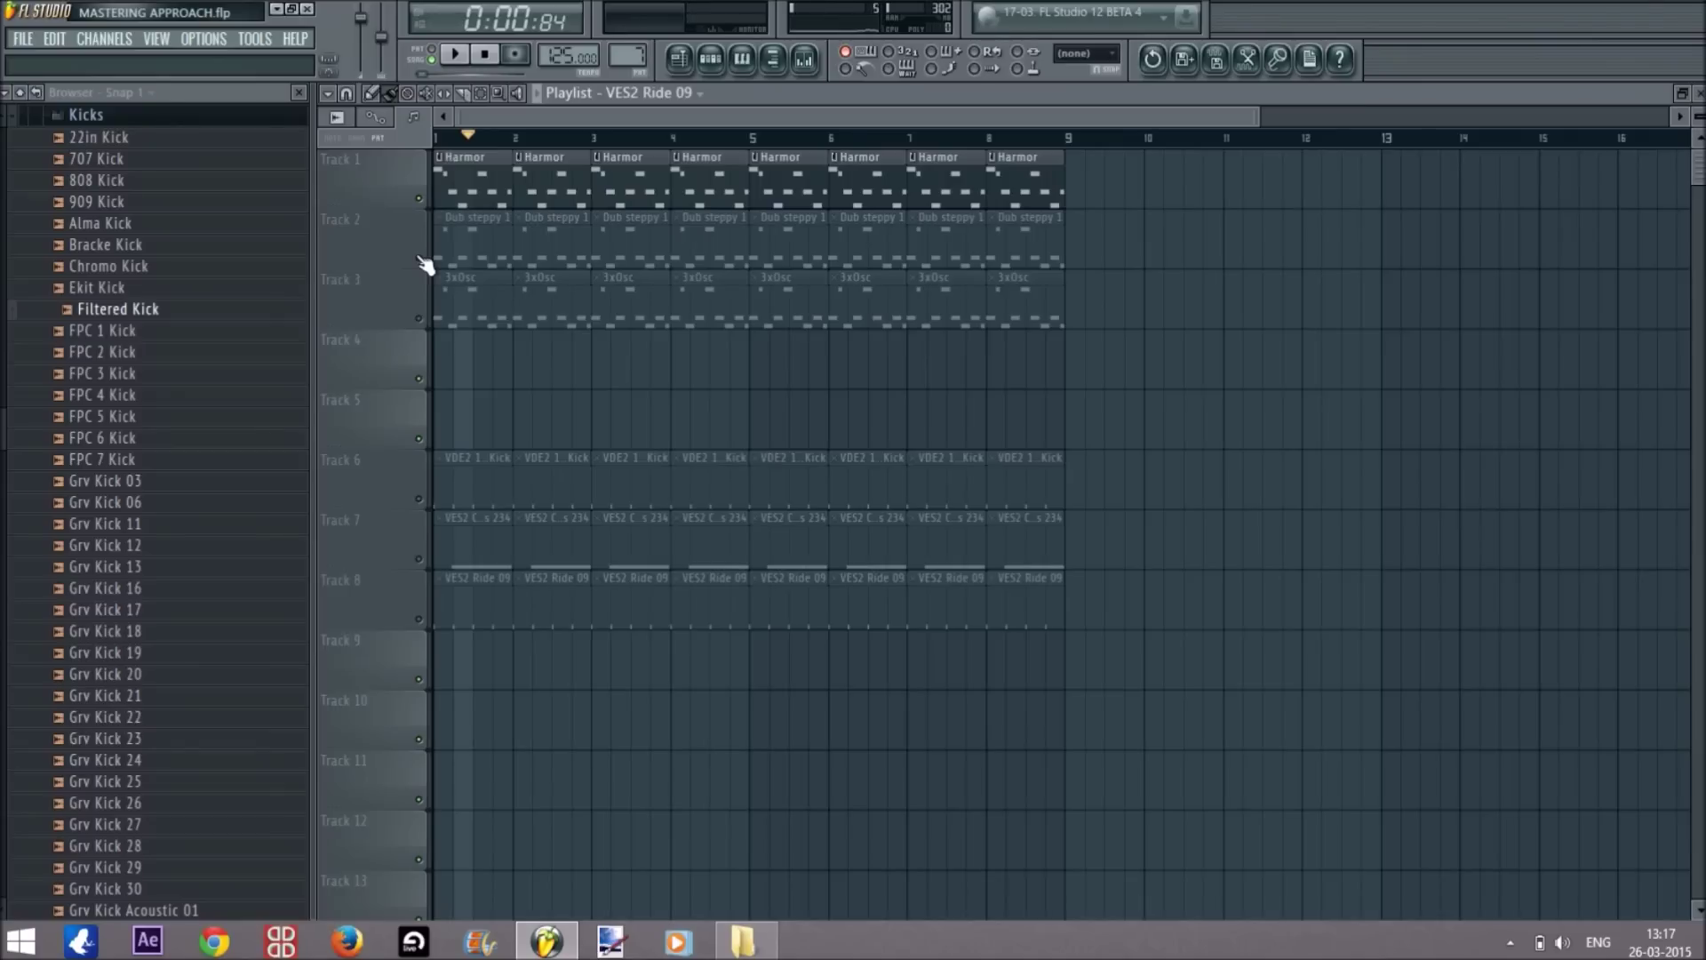
# Demonstrate track muting by enabling Tracks 1 to 3 together, isolating 3xOsc, and isolating Harmor again.
pyautogui.click(420, 259)
pyautogui.click(419, 318)
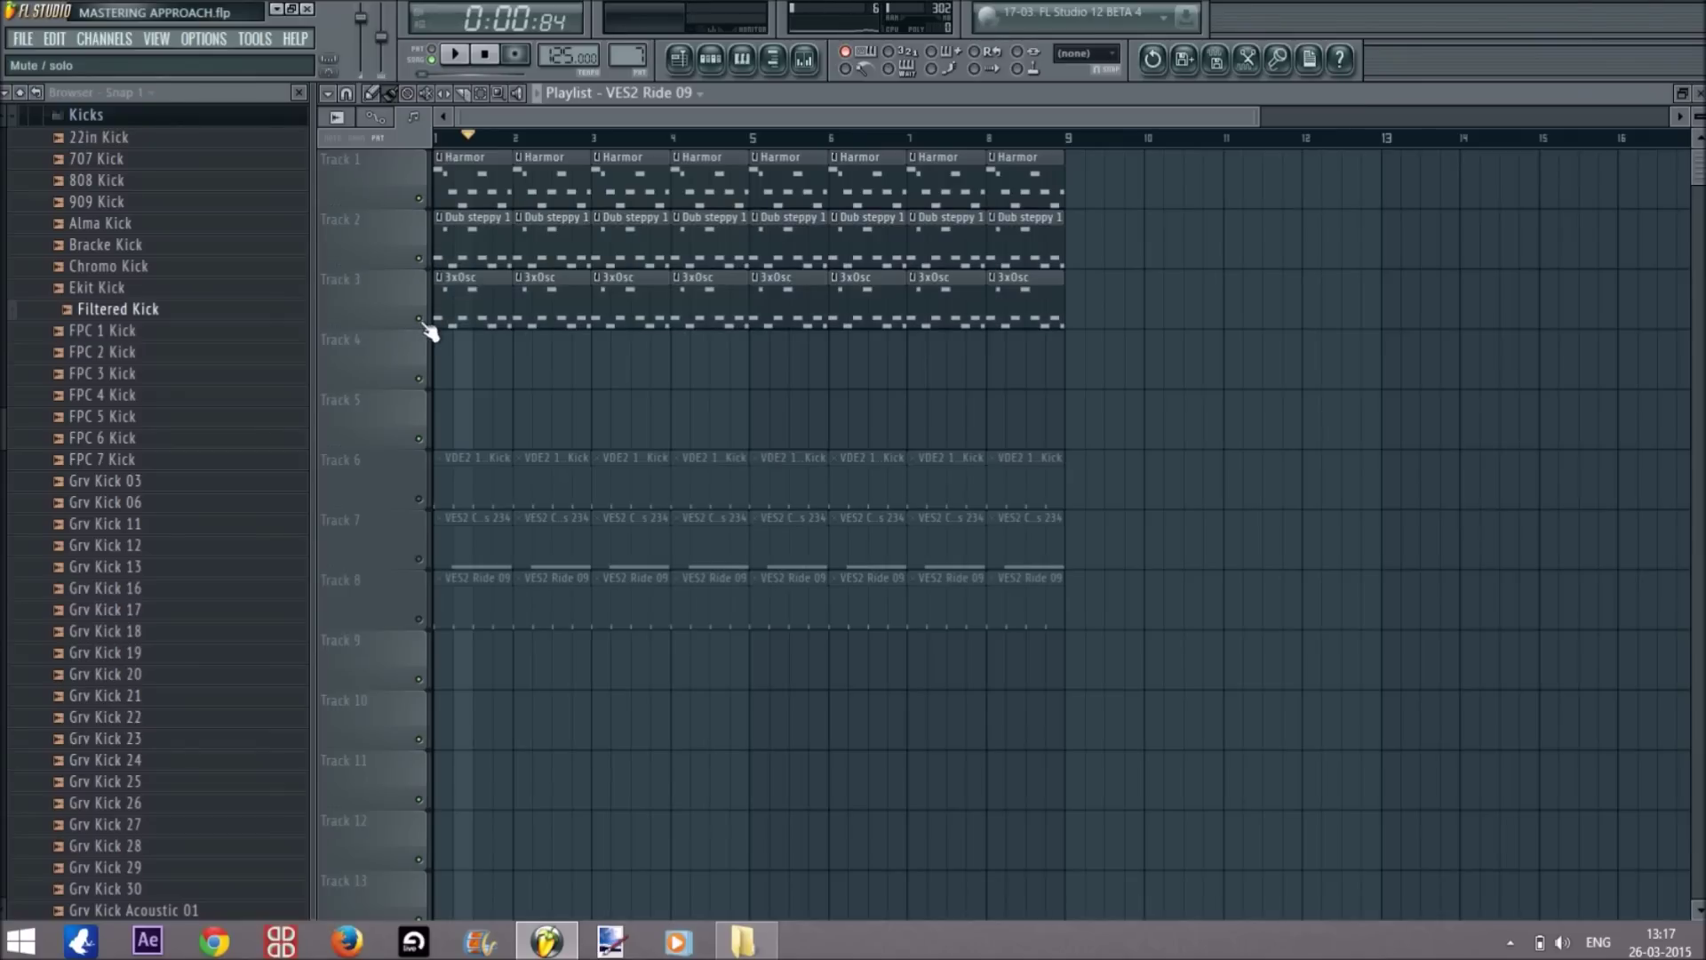
pyautogui.click(419, 198)
pyautogui.click(420, 258)
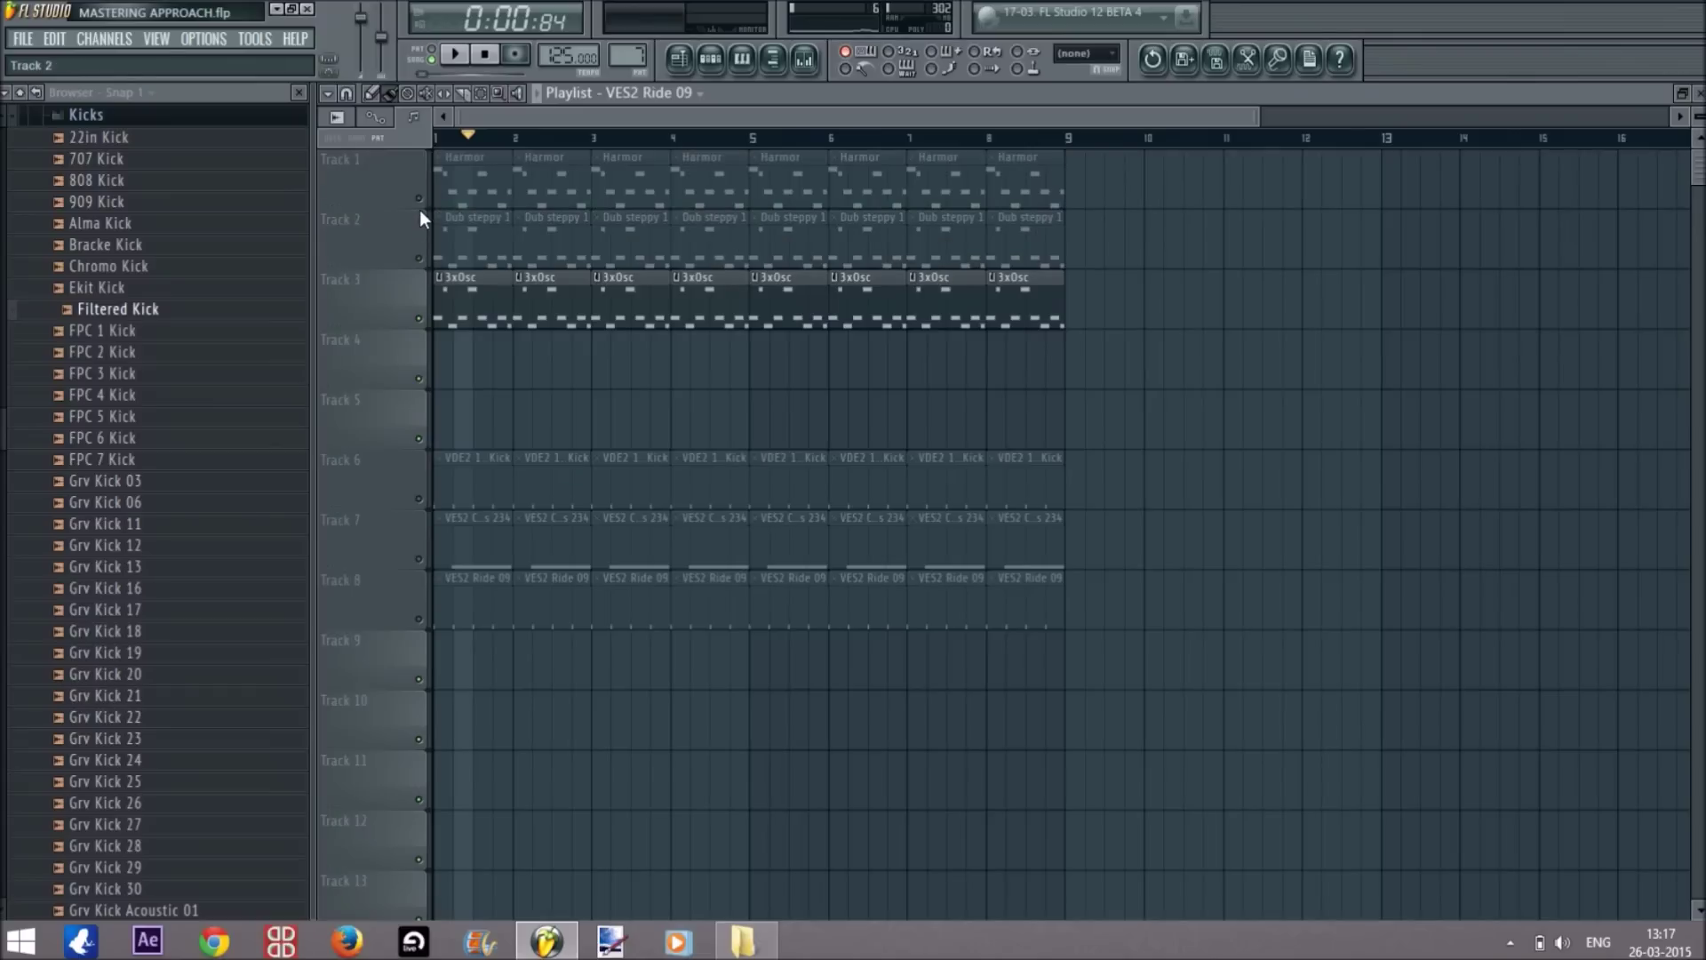
pyautogui.click(419, 199)
pyautogui.click(418, 318)
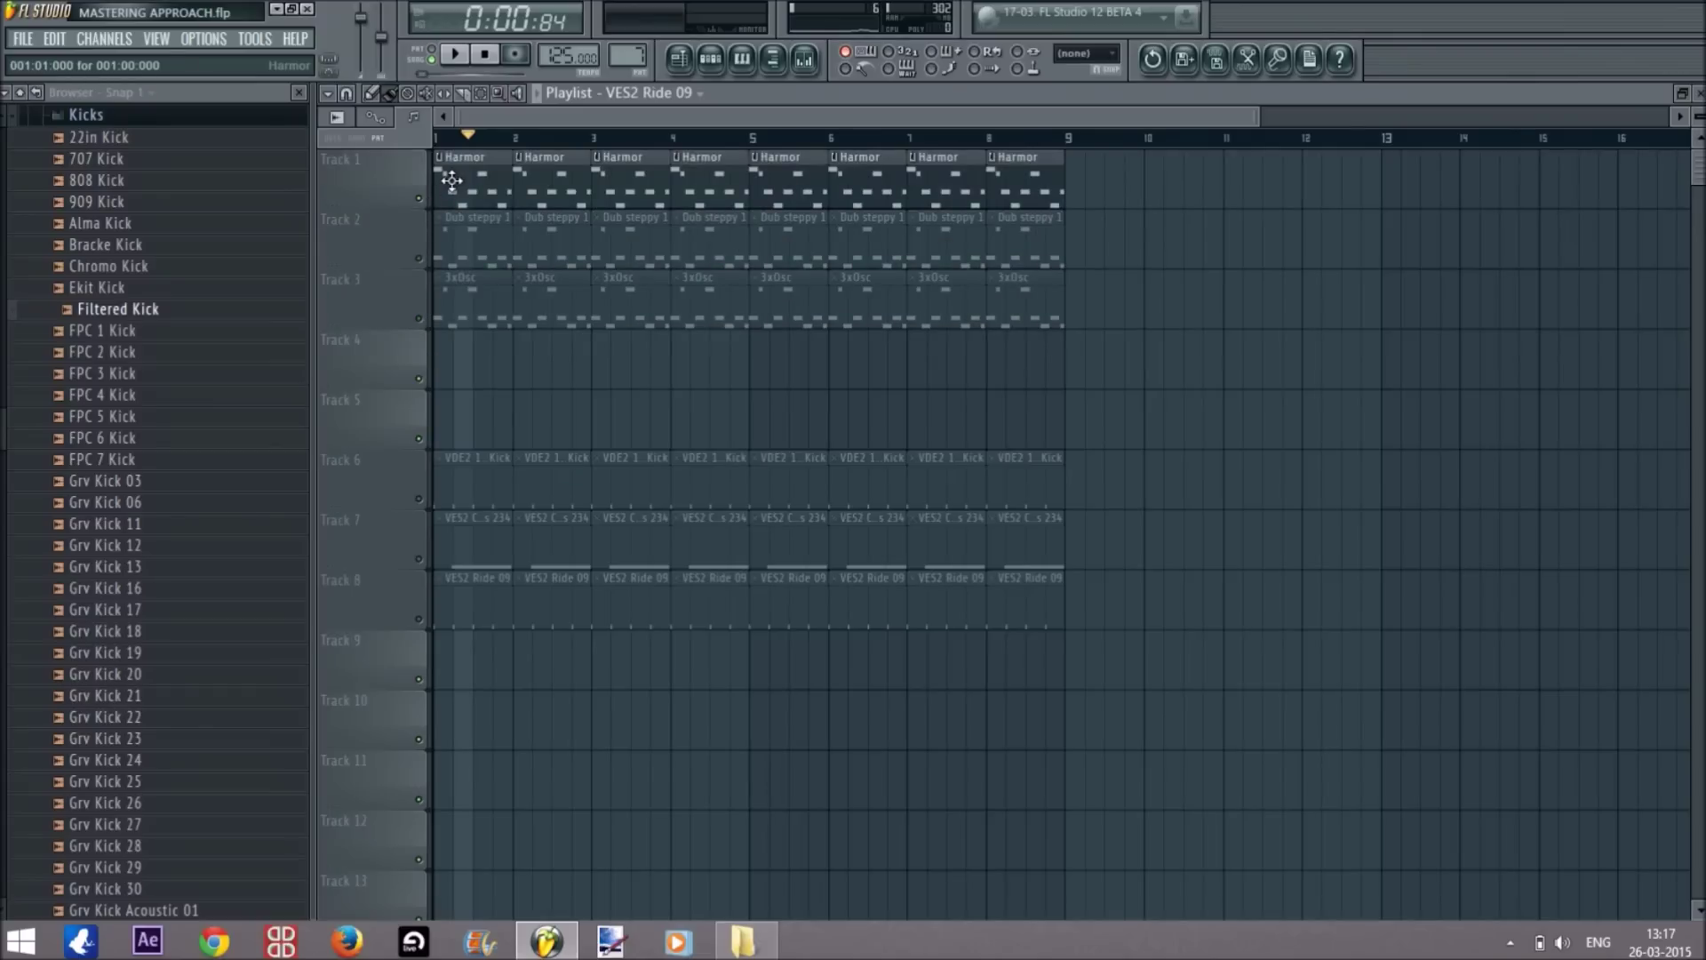
# Switch between Tracks 1 to 3 with their mutes, leaving only the 3xOsc track and the kick on Track 6 enabled.
pyautogui.click(419, 258)
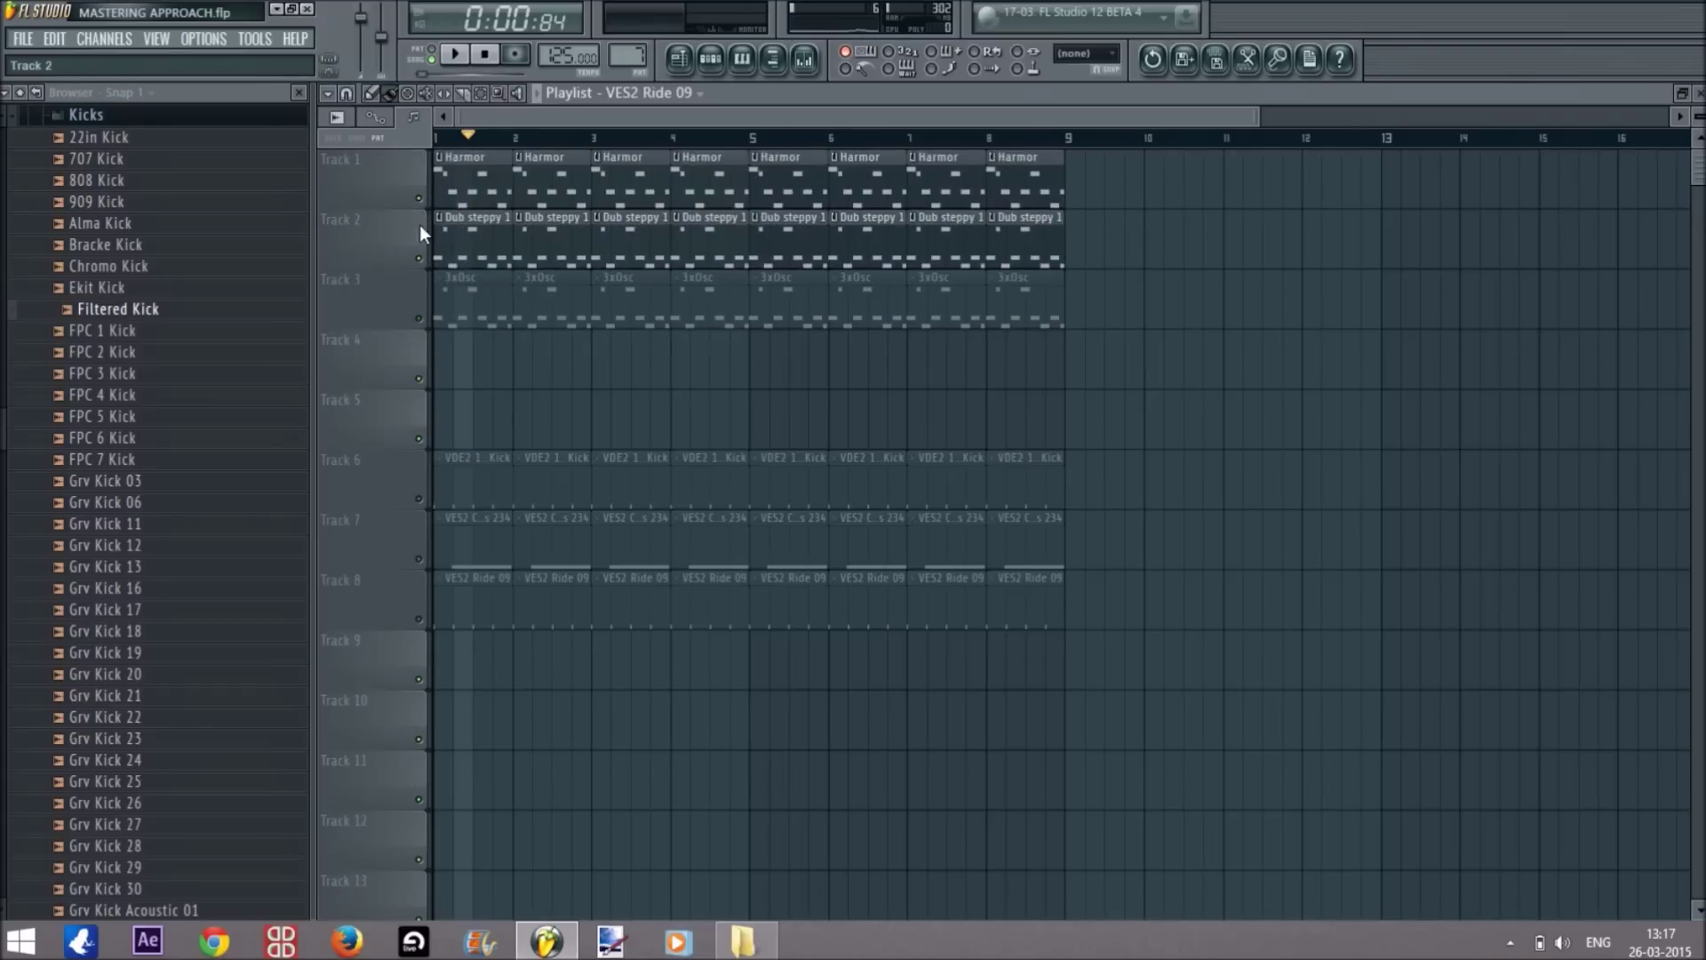
pyautogui.click(419, 198)
pyautogui.click(420, 259)
pyautogui.click(418, 318)
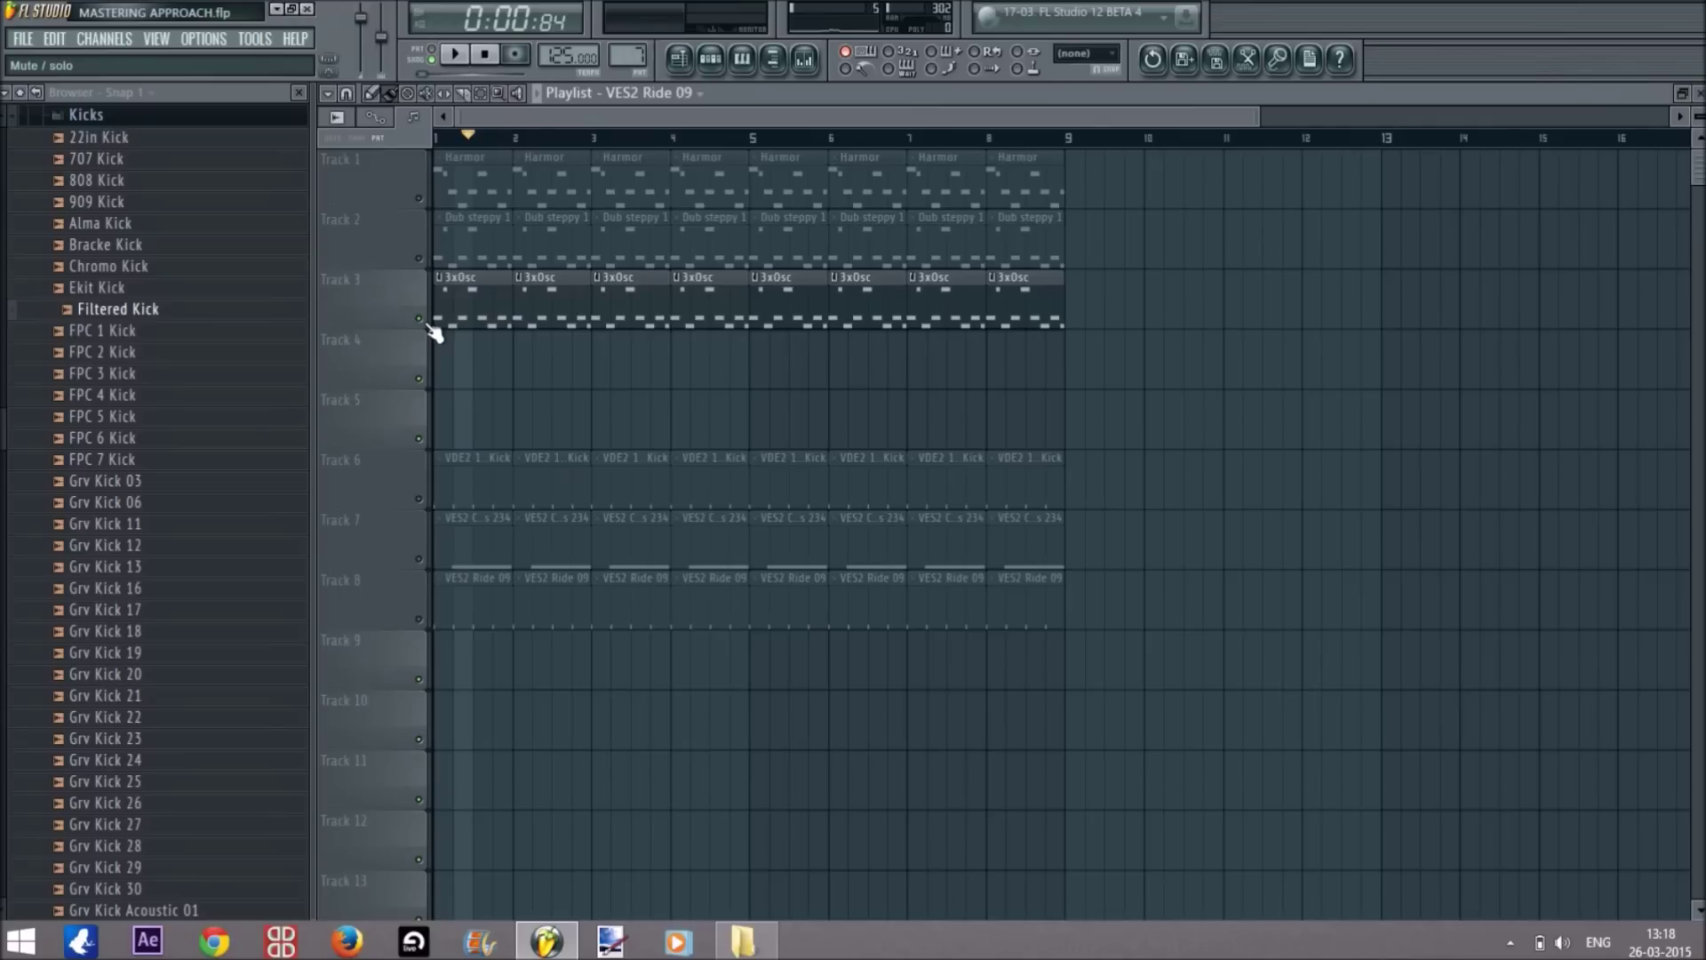
pyautogui.click(426, 504)
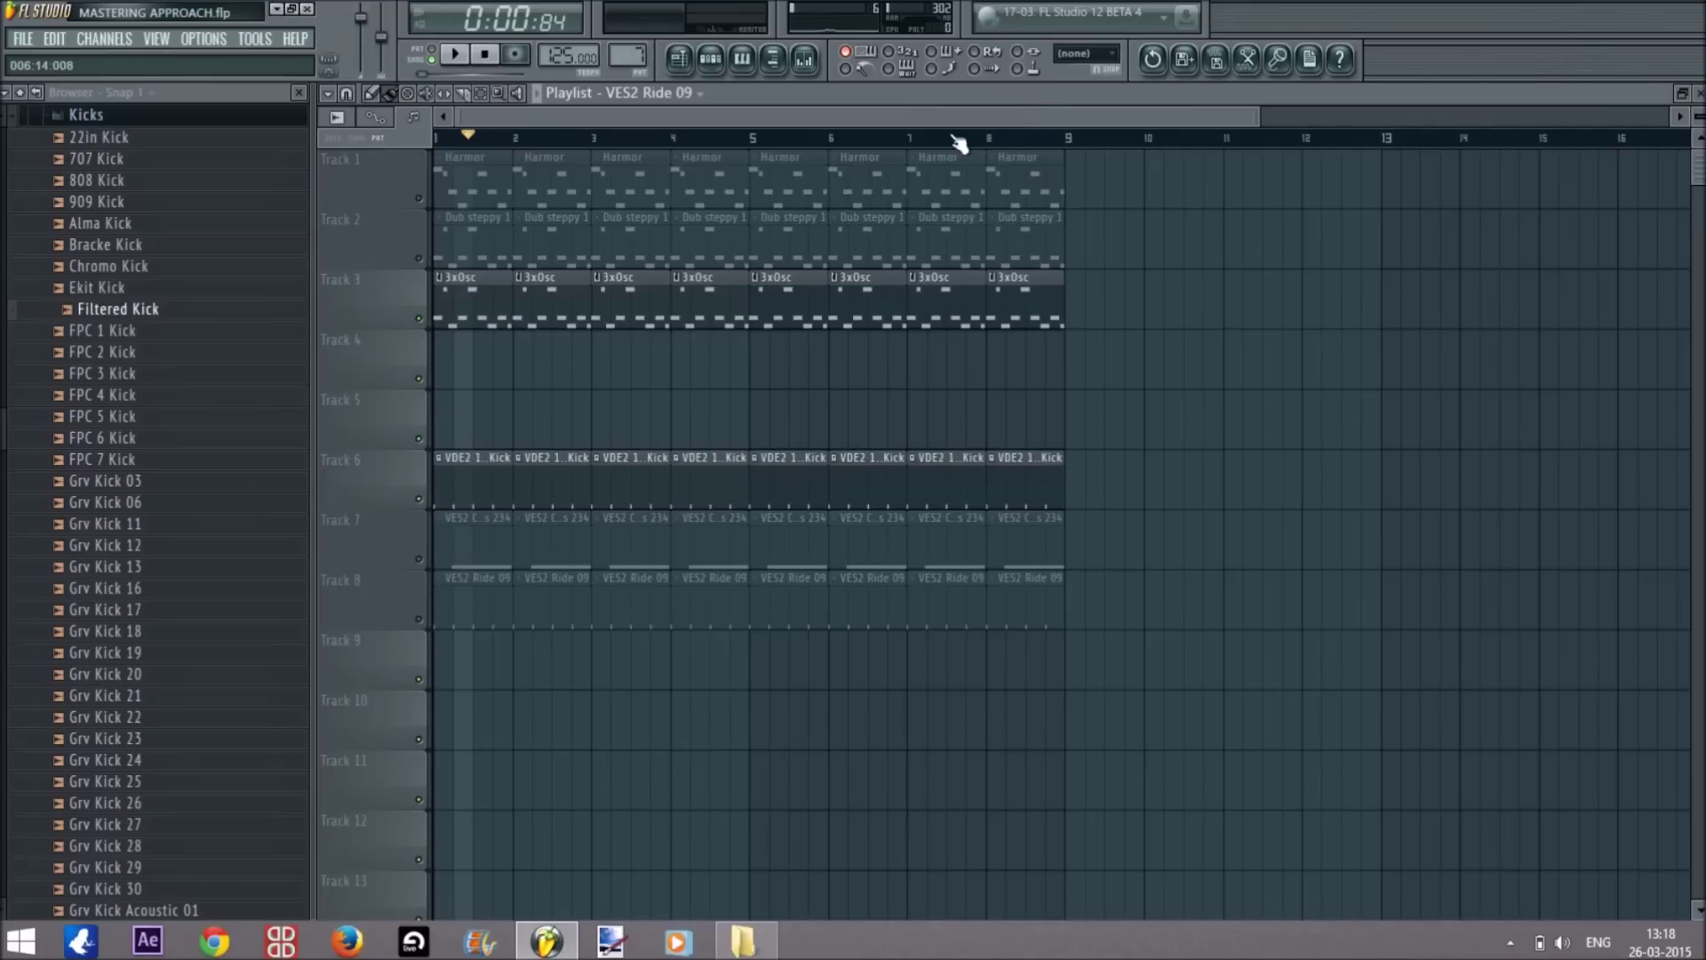
# Play the 3xOsc and kick clips together while viewing the Simple bass channel in the mixer, and stop playback.
pyautogui.press('space')
pyautogui.moveTo(1255, 115); pyautogui.dragTo(1118, 118)
pyautogui.click(804, 60)
pyautogui.click(613, 266)
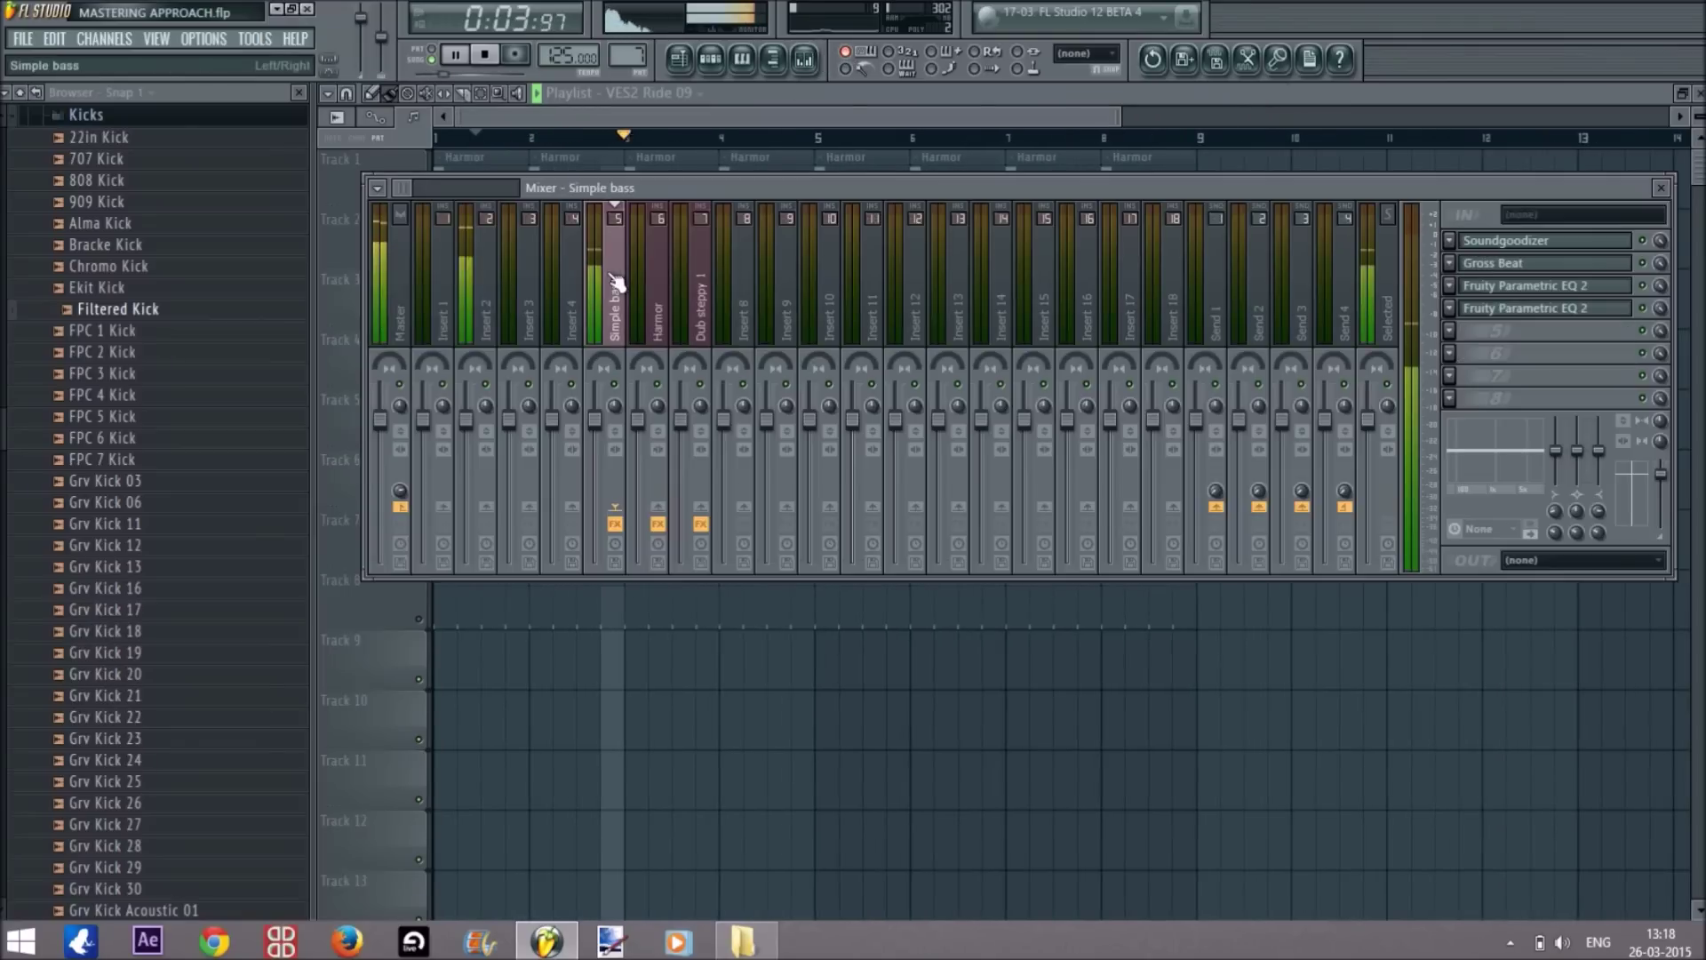
pyautogui.press('F9')
pyautogui.press('space')
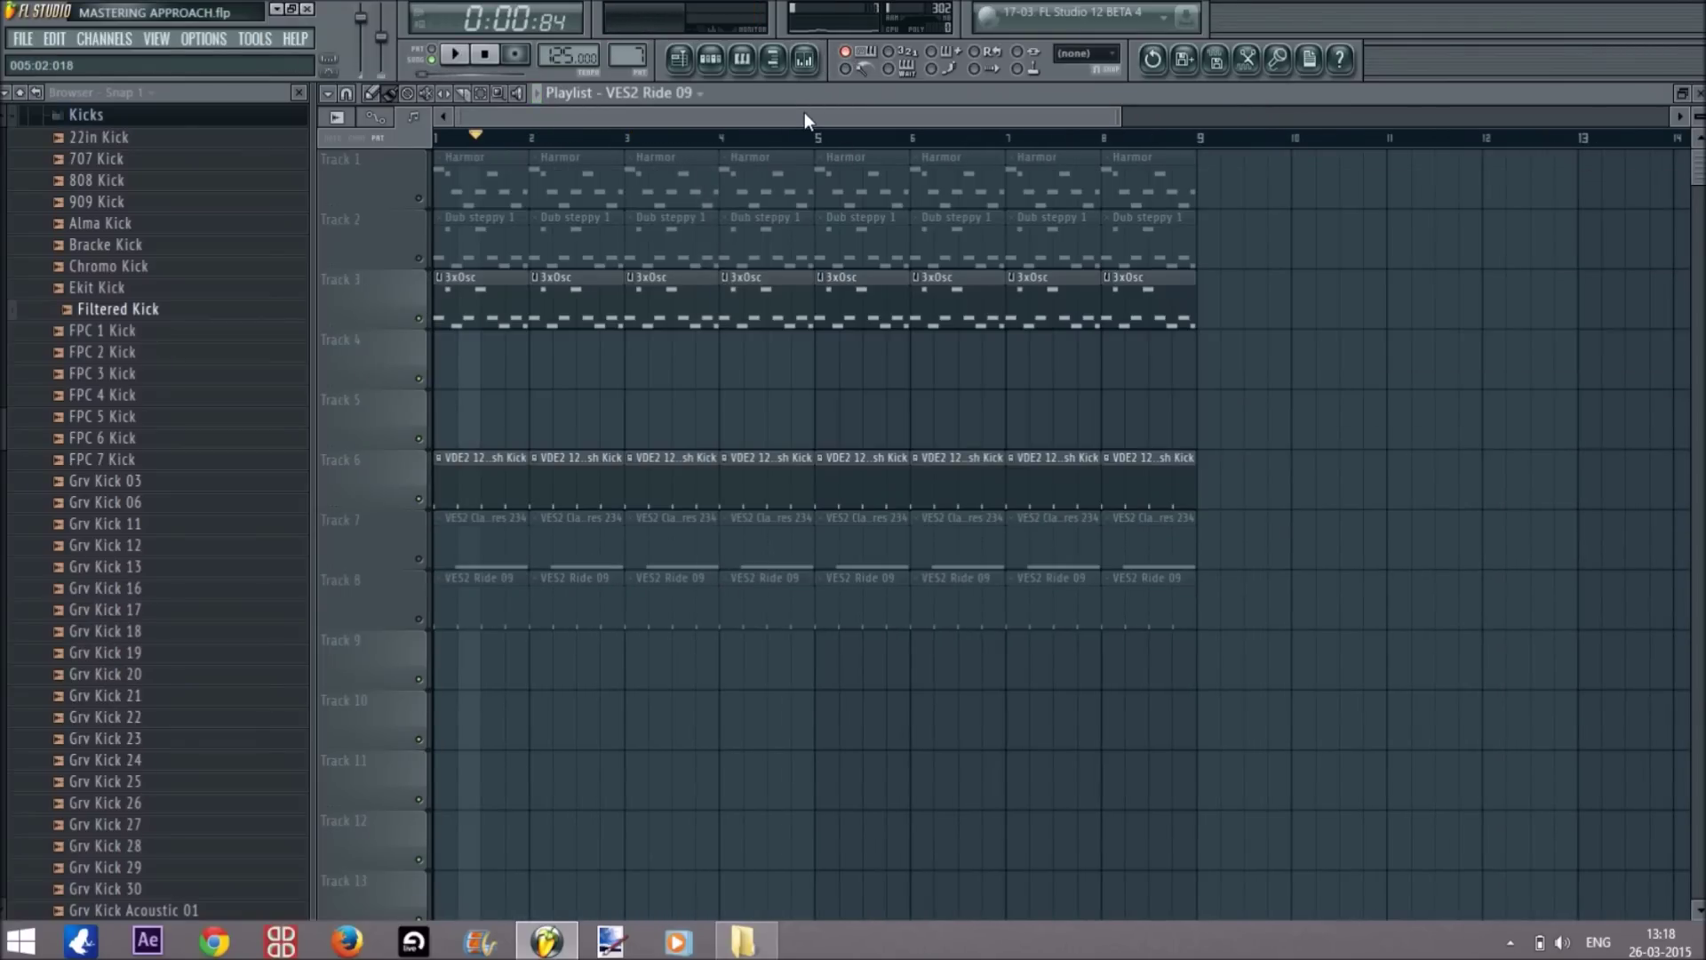
# Show and hide the mixer window over the playlist.
pyautogui.click(804, 59)
pyautogui.press('F9')
pyautogui.press('F9')
pyautogui.press('F9')
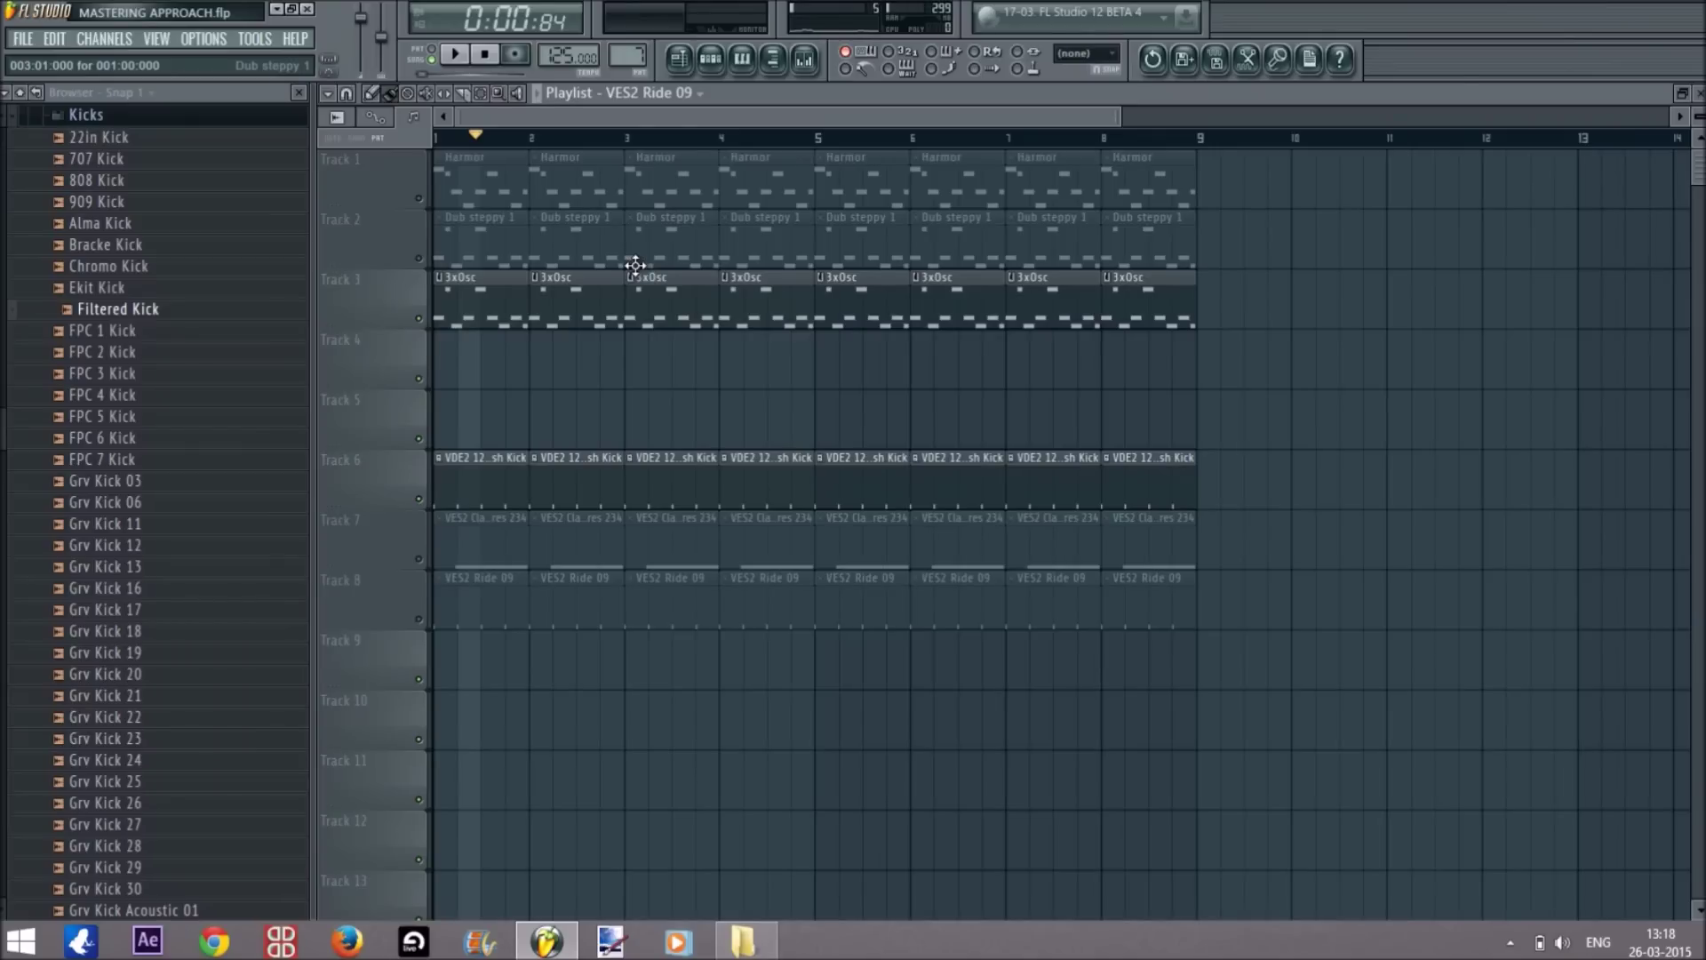
# Unmute the clap and ride on Tracks 7 and 8, and the Dub steppy 1 and Harmor clips on Tracks 2 and 1.
pyautogui.click(418, 558)
pyautogui.click(419, 618)
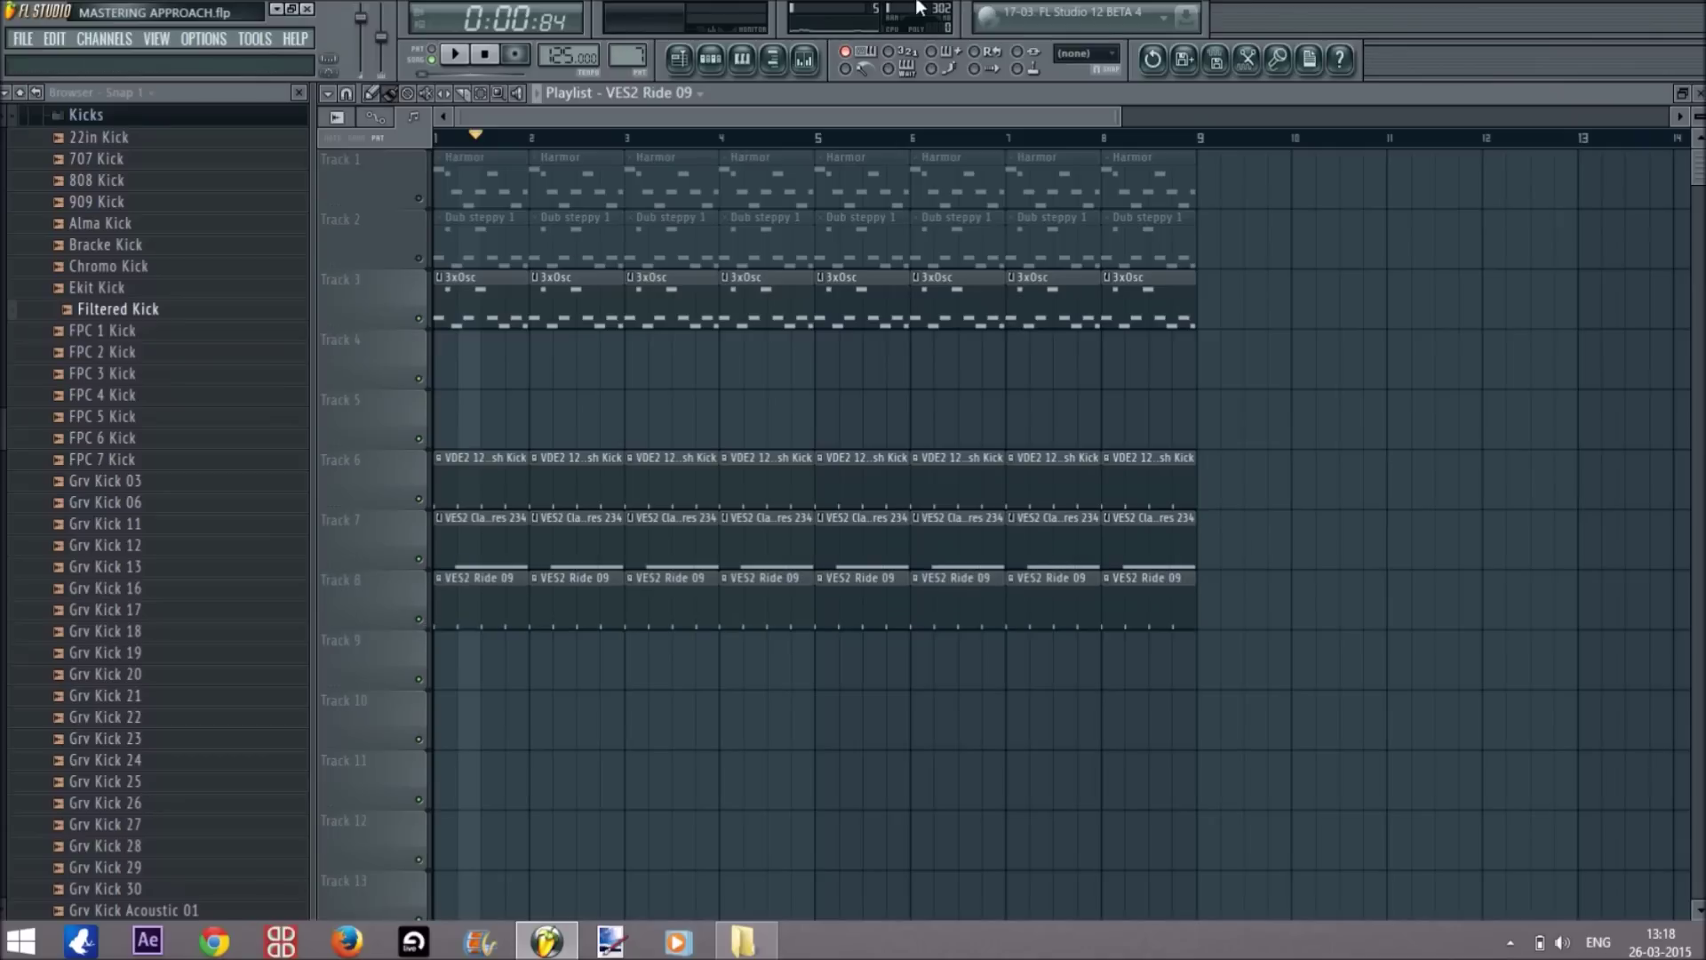
pyautogui.click(804, 61)
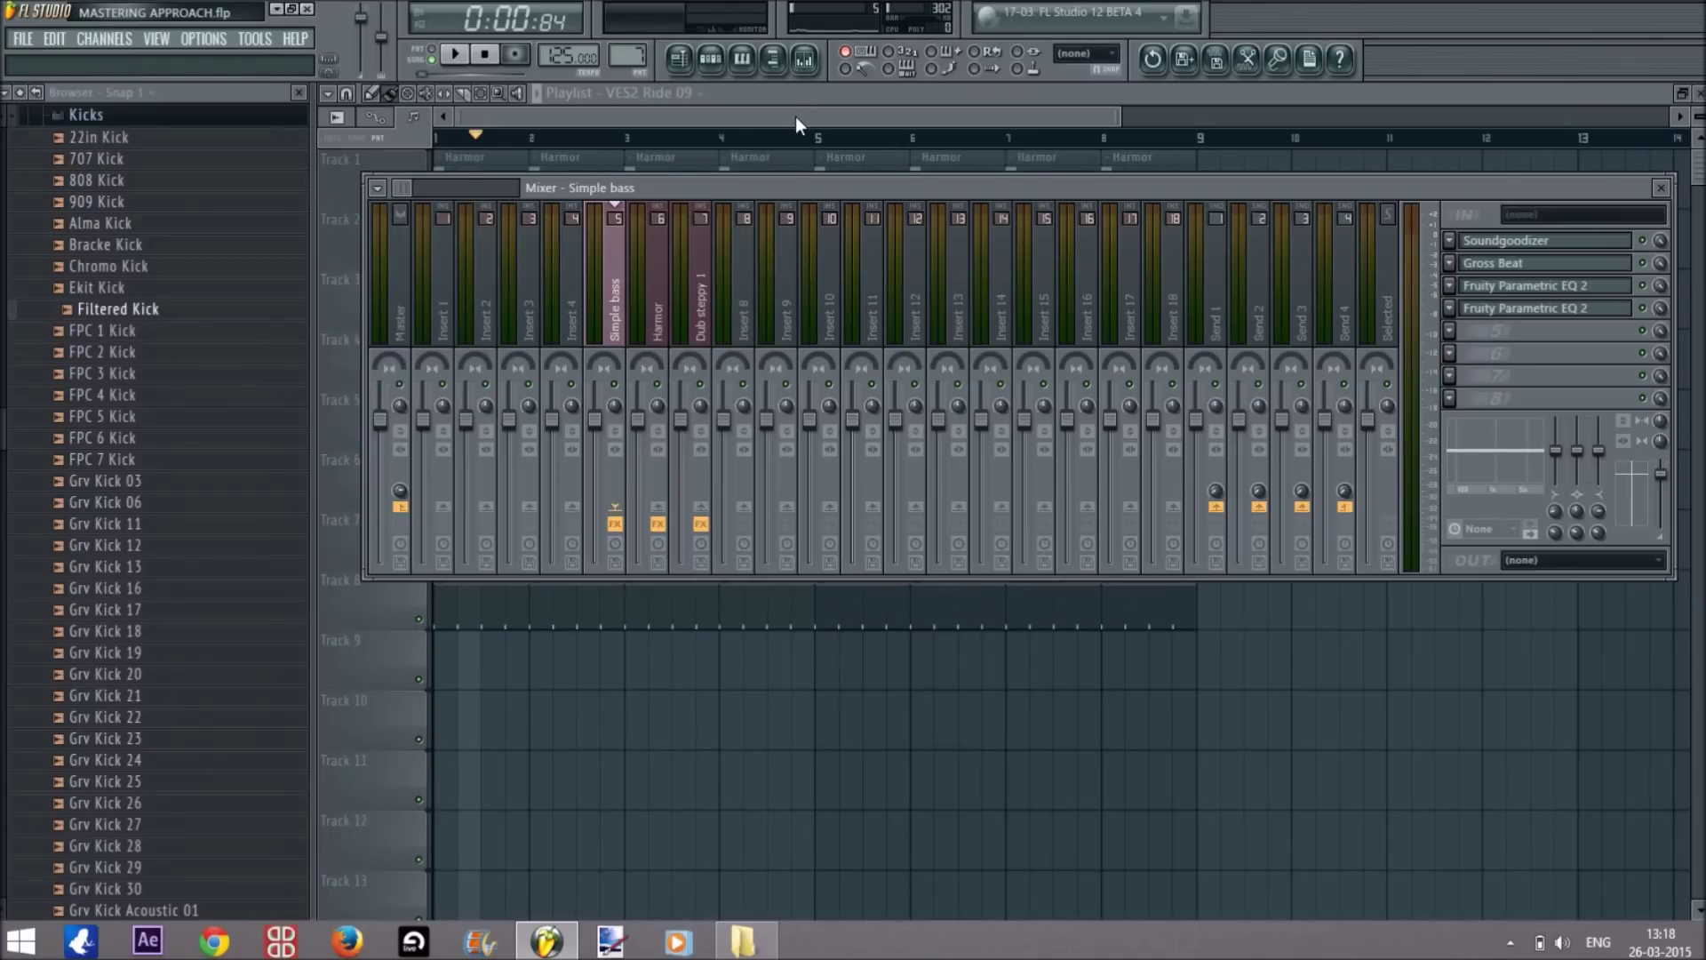
pyautogui.press('F9')
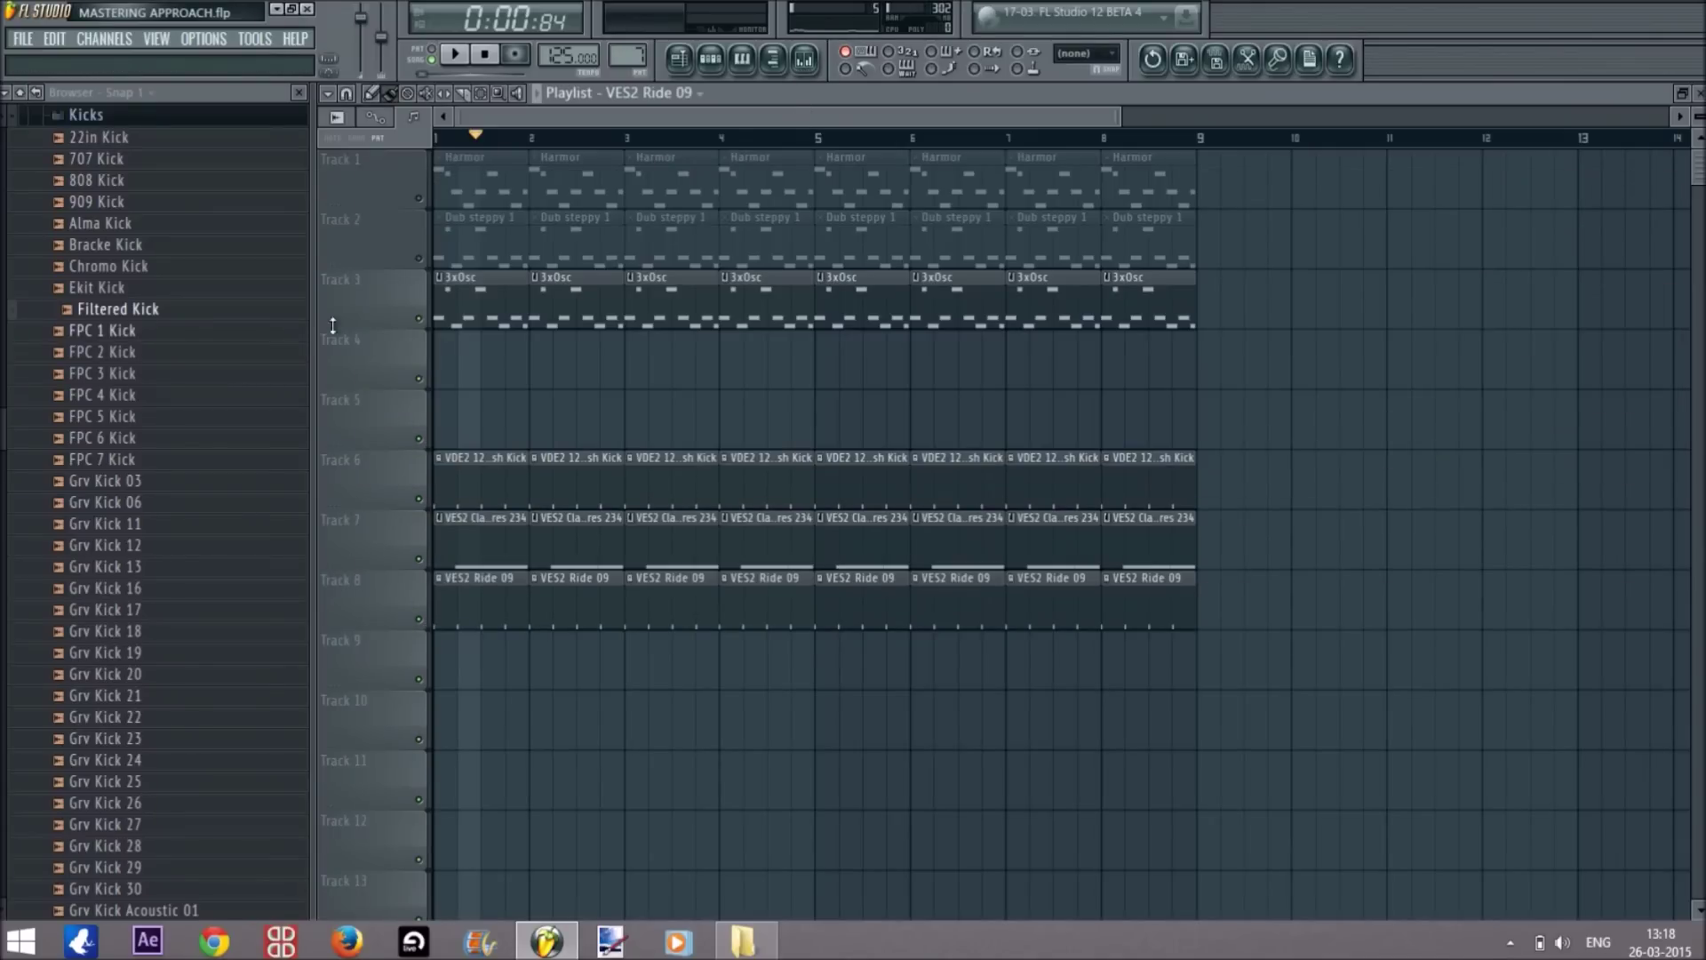
pyautogui.click(419, 258)
pyautogui.click(419, 199)
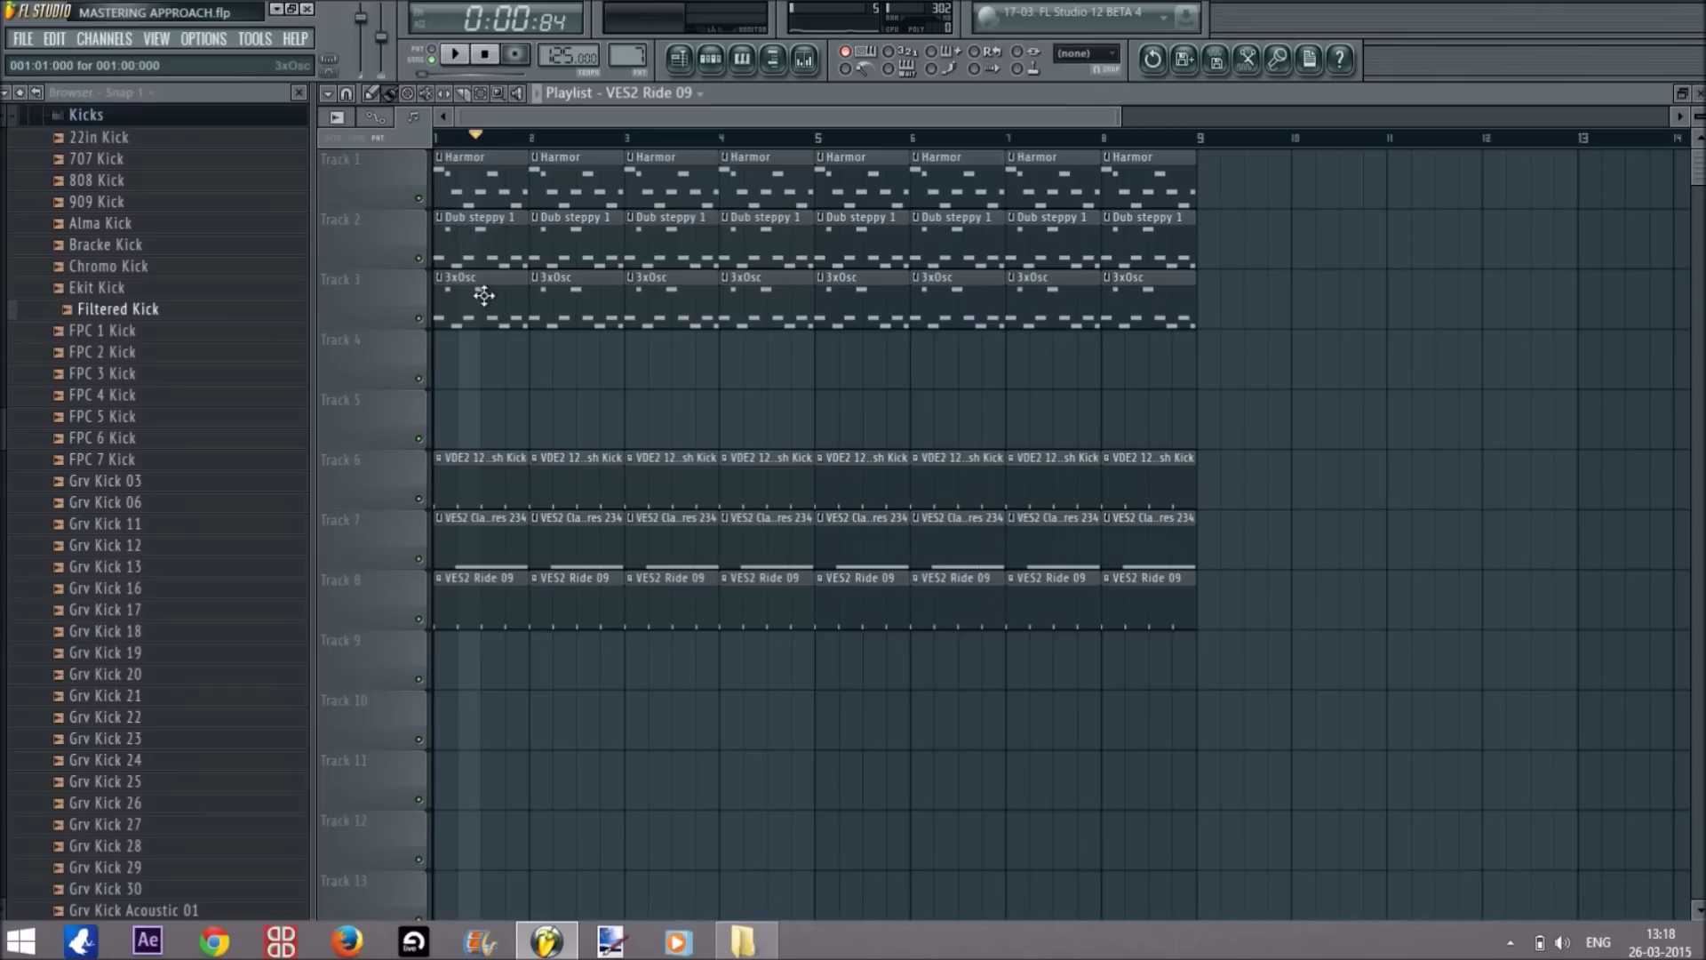
# Play all the split clips together, bring up the step sequencer during playback, and stop.
pyautogui.press('space')
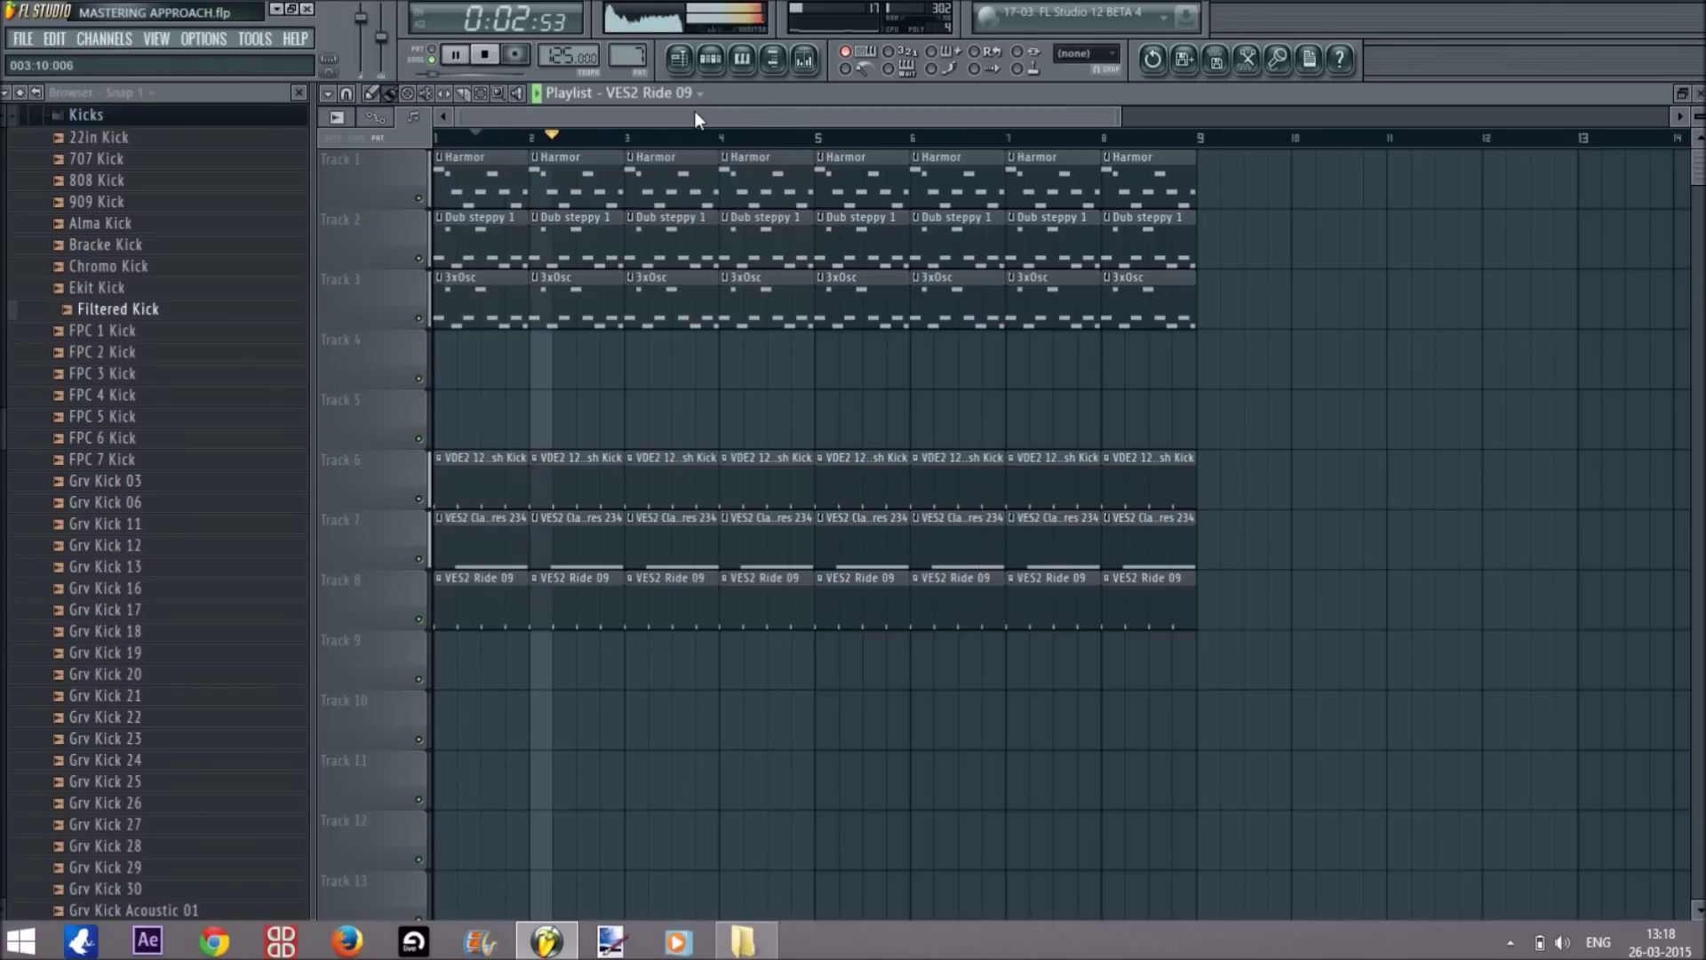
pyautogui.press('F6')
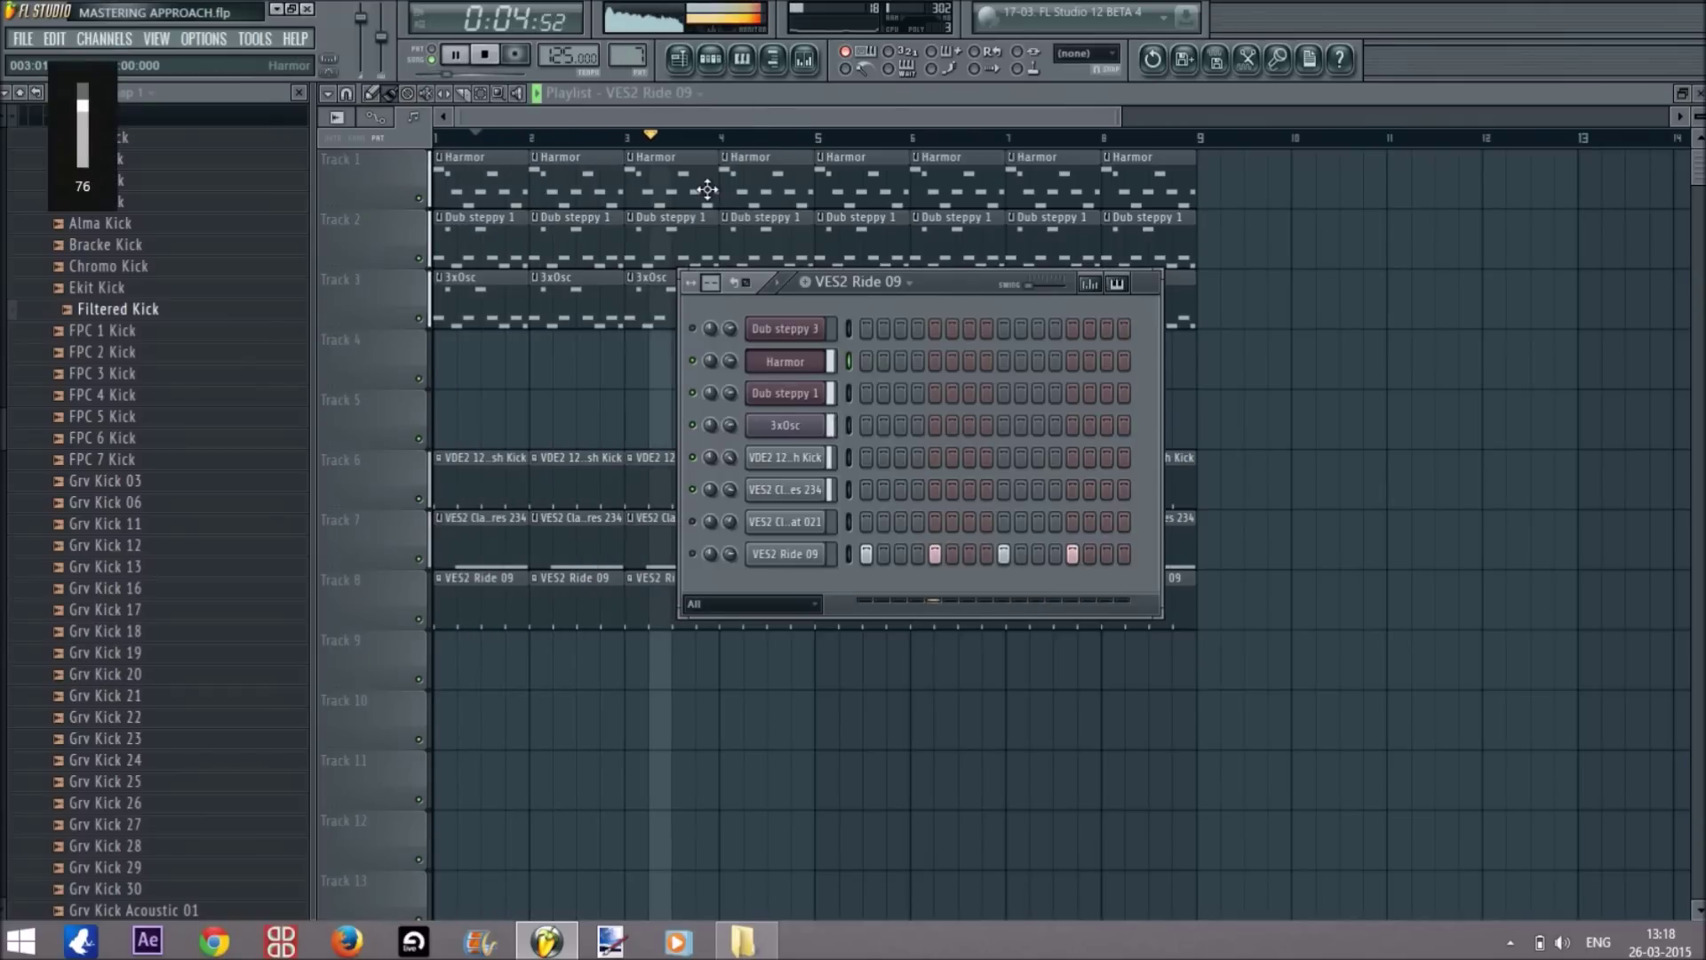
pyautogui.press('space')
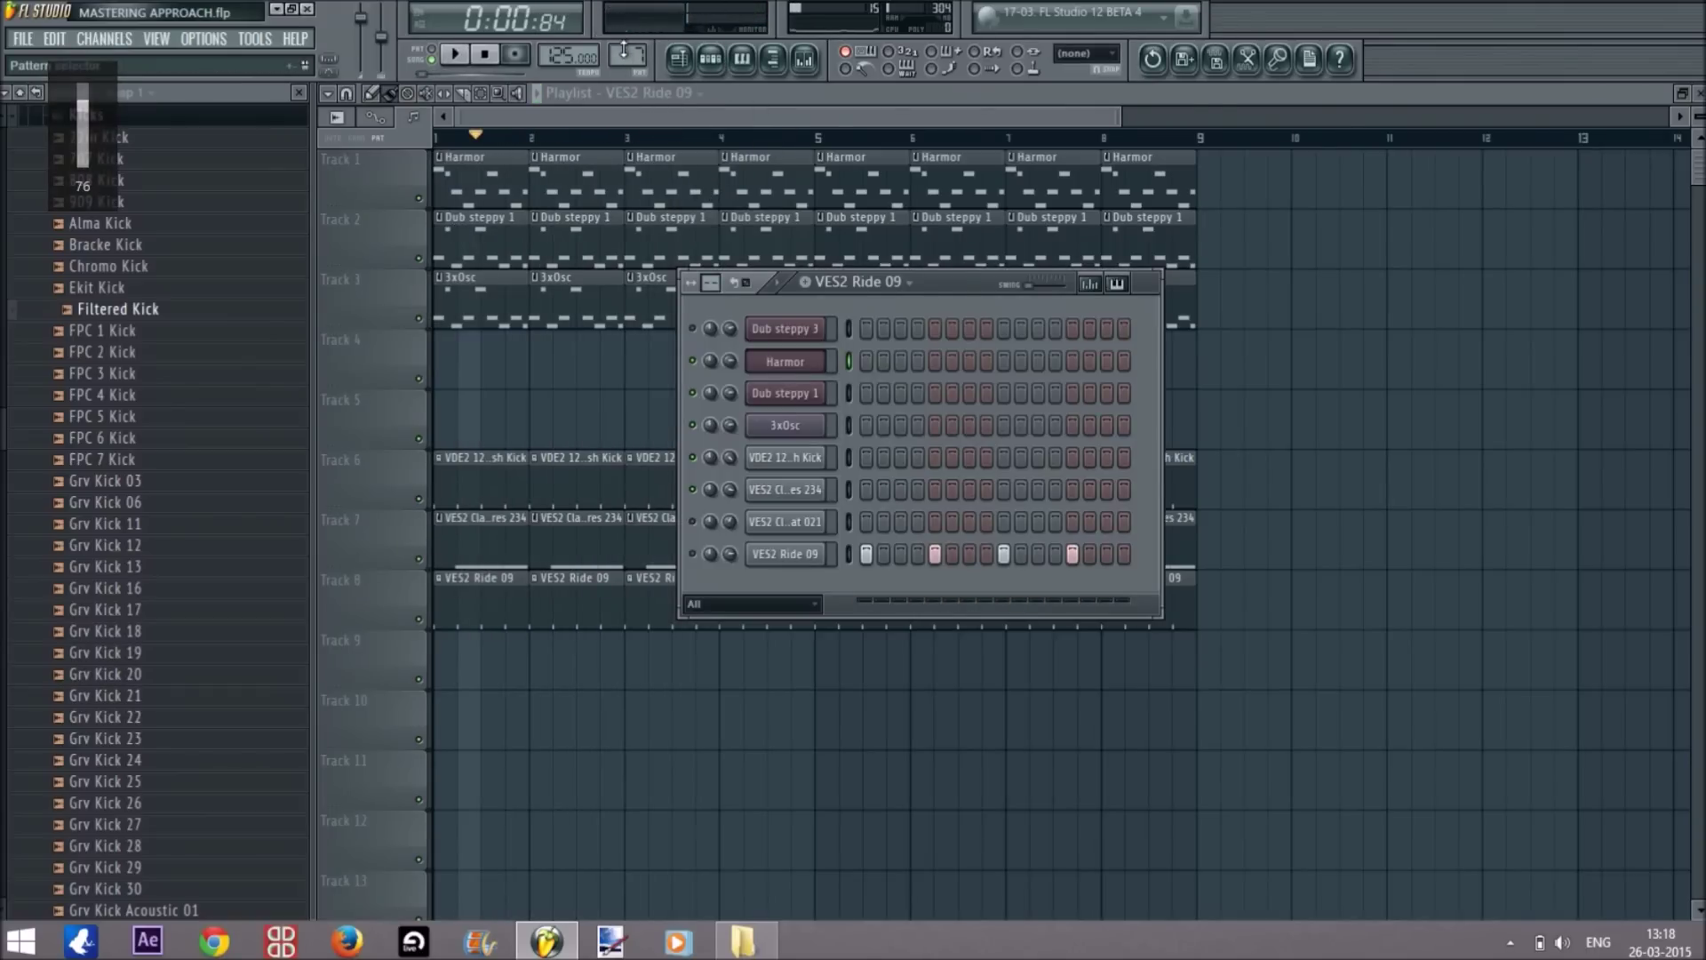
# Select Pattern 8 and paint two clips of it end to end on Track 10, covering bars 1 to 8.
pyautogui.scroll(2, 628, 53)
pyautogui.press('F6')
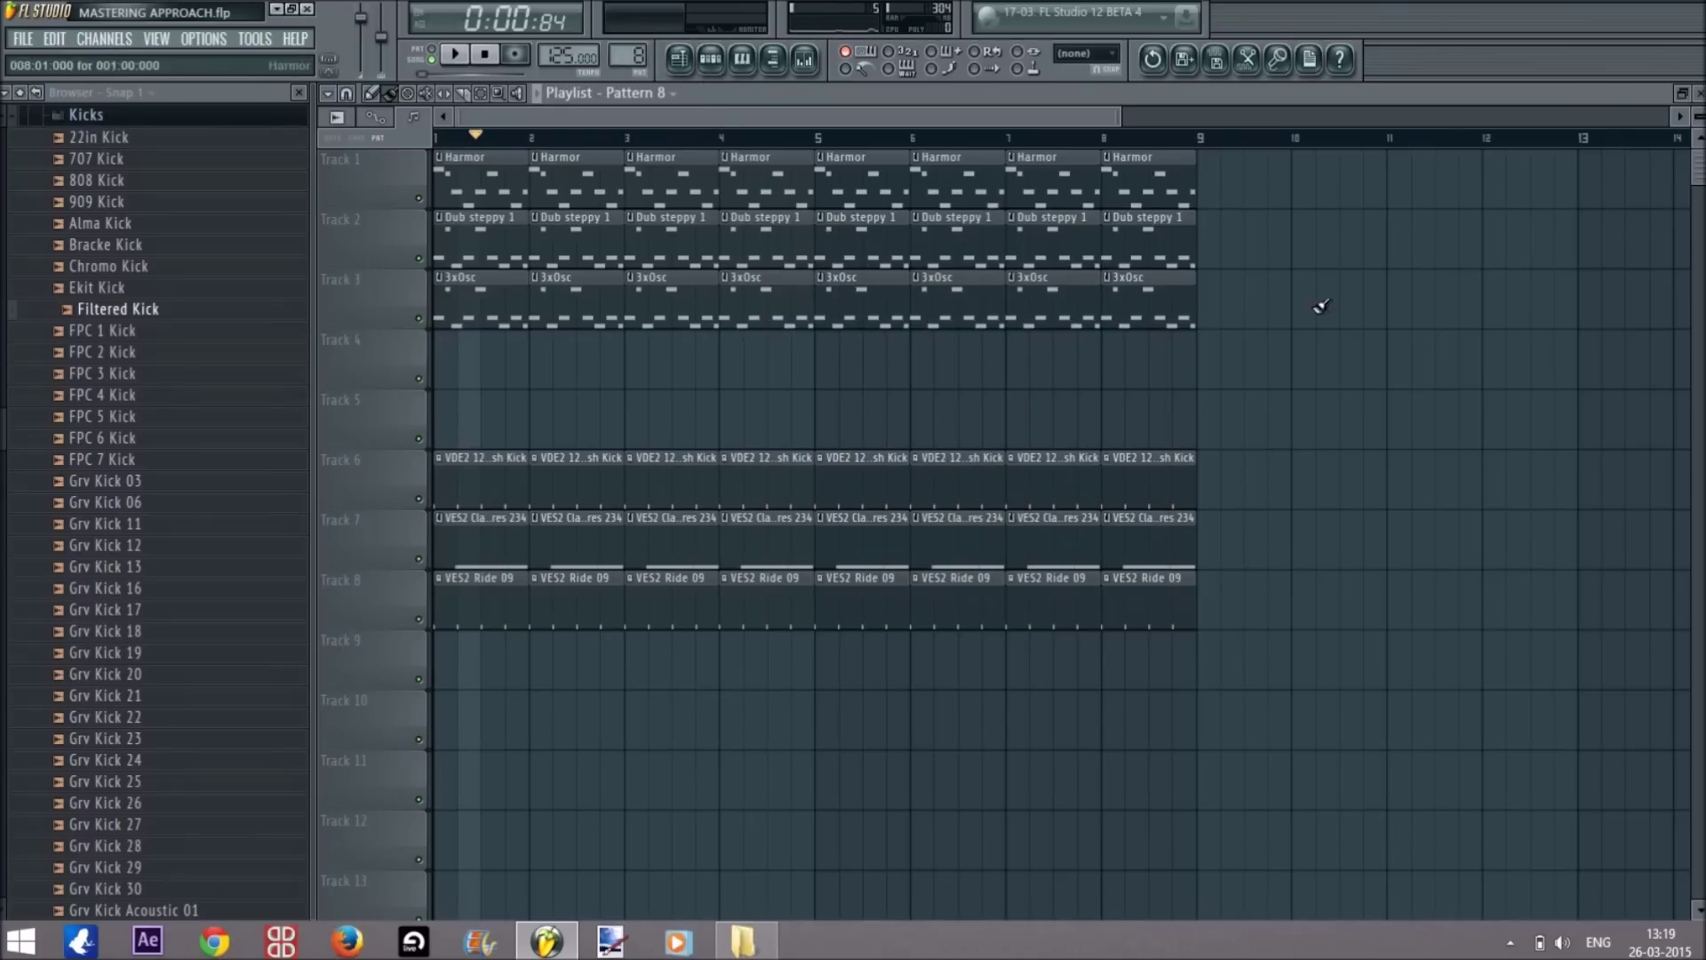
pyautogui.click(743, 749)
pyautogui.moveTo(742, 755); pyautogui.dragTo(1219, 734)
pyautogui.rightClick(1284, 754)
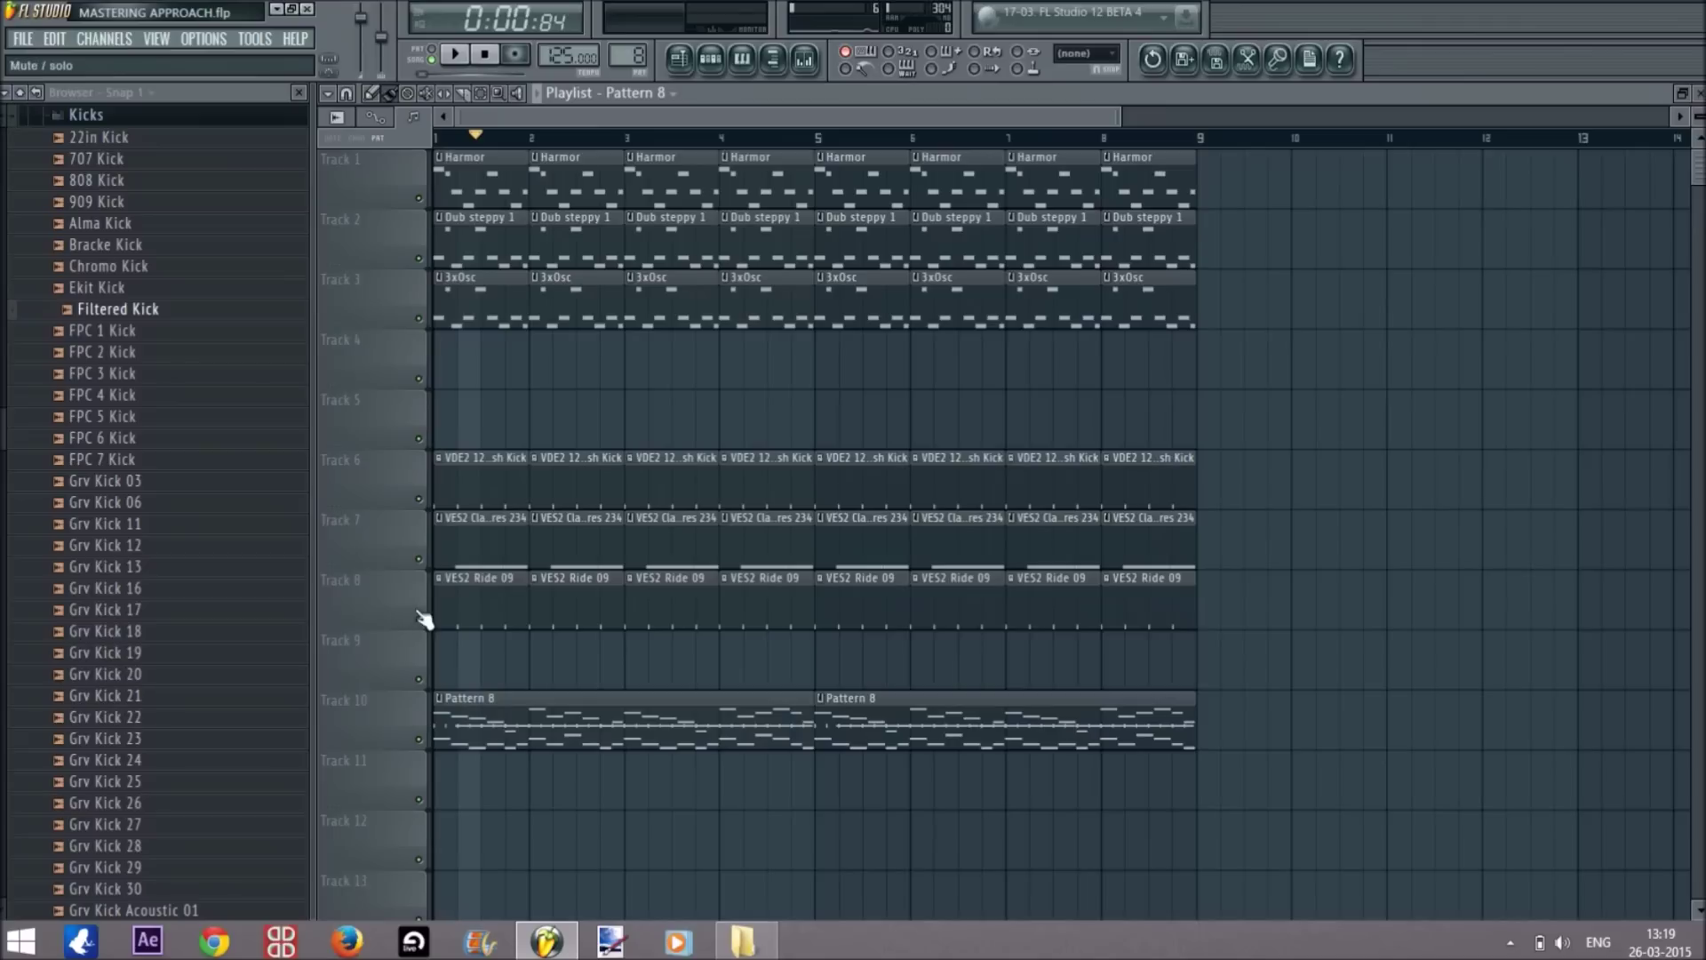
# Mute Tracks 1, 2, 3, 6, 7 and 8 to leave only the Pattern 8 clips on Track 10 enabled.
pyautogui.click(418, 618)
pyautogui.click(419, 558)
pyautogui.click(419, 499)
pyautogui.click(418, 318)
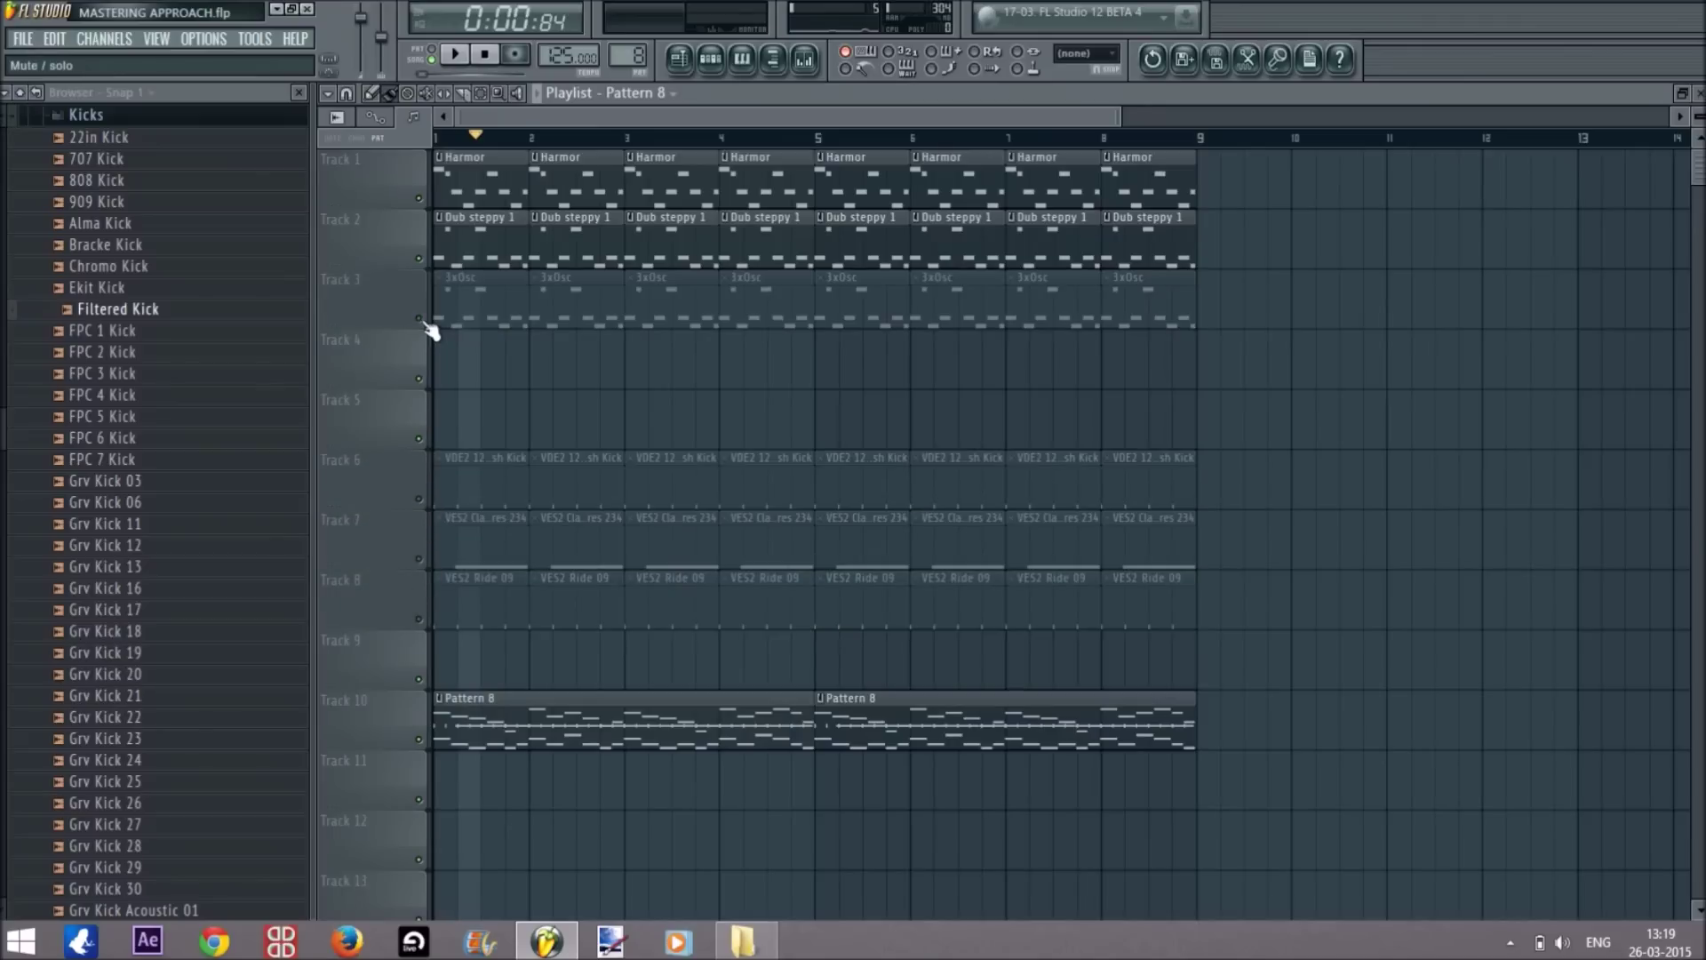
pyautogui.click(418, 258)
pyautogui.click(418, 199)
# Play the Pattern 8 clips on their own with the system volume lowered to 66, view the pattern's step sequencer, and stop playback.
pyautogui.press('space')
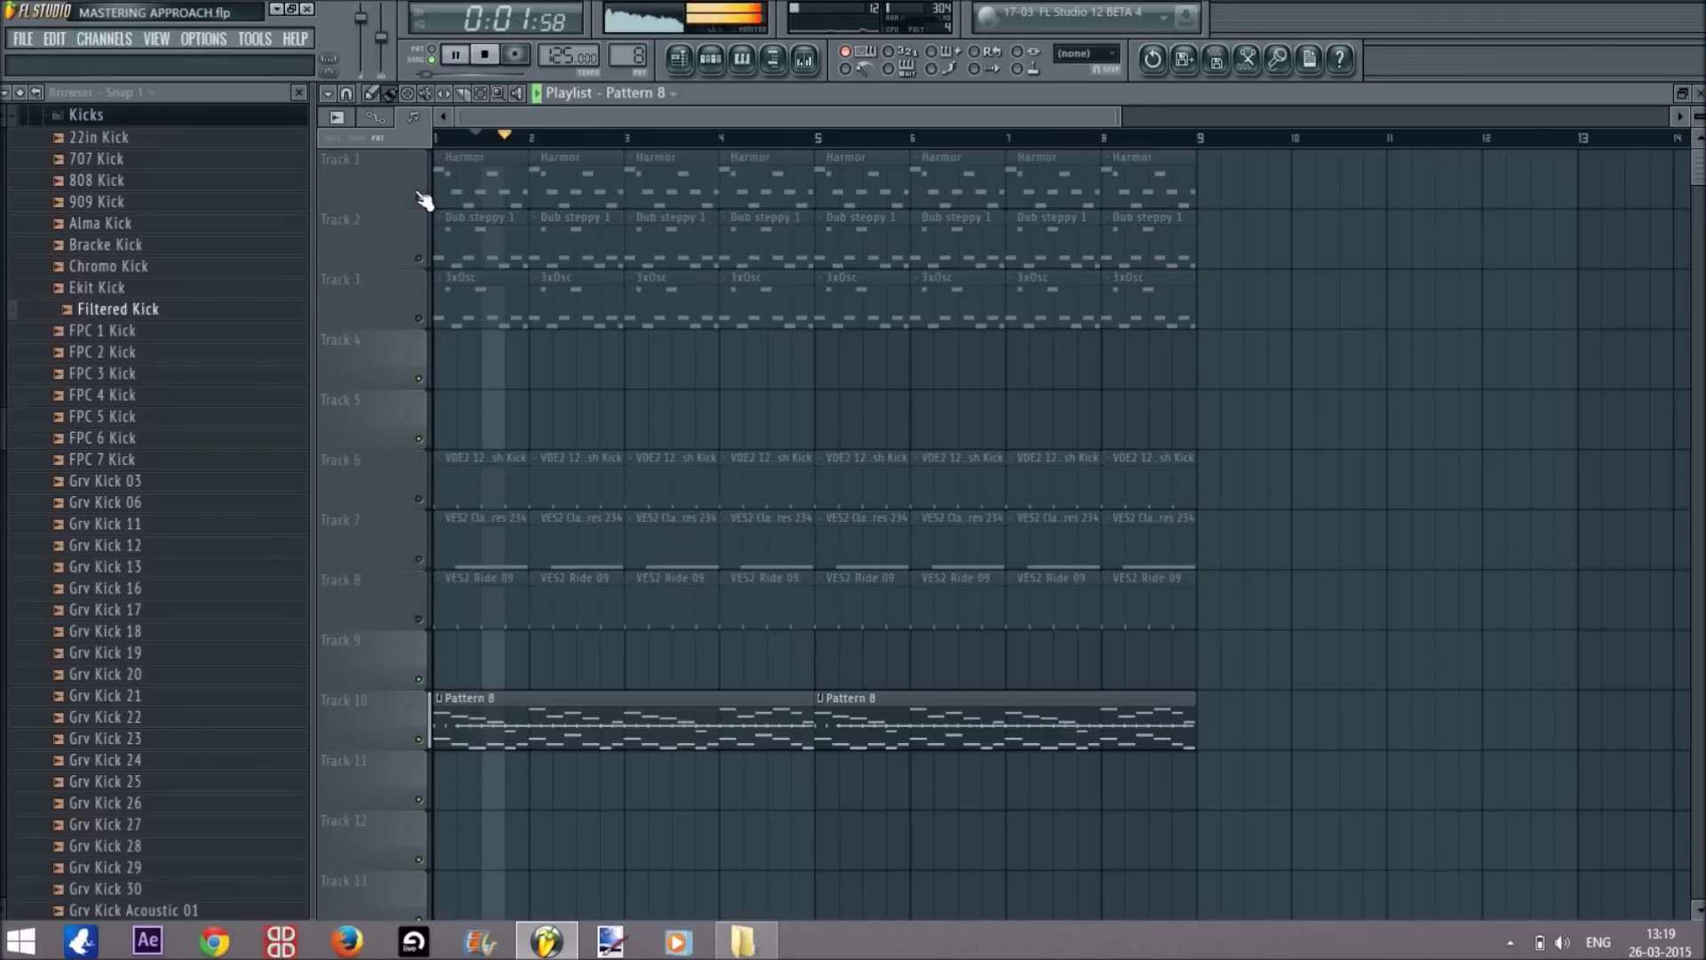
pyautogui.press('XF86AudioLowerVolume')
pyautogui.press('XF86AudioLowerVolume')
pyautogui.press('XF86AudioLowerVolume')
pyautogui.press('XF86AudioLowerVolume')
pyautogui.press('XF86AudioLowerVolume')
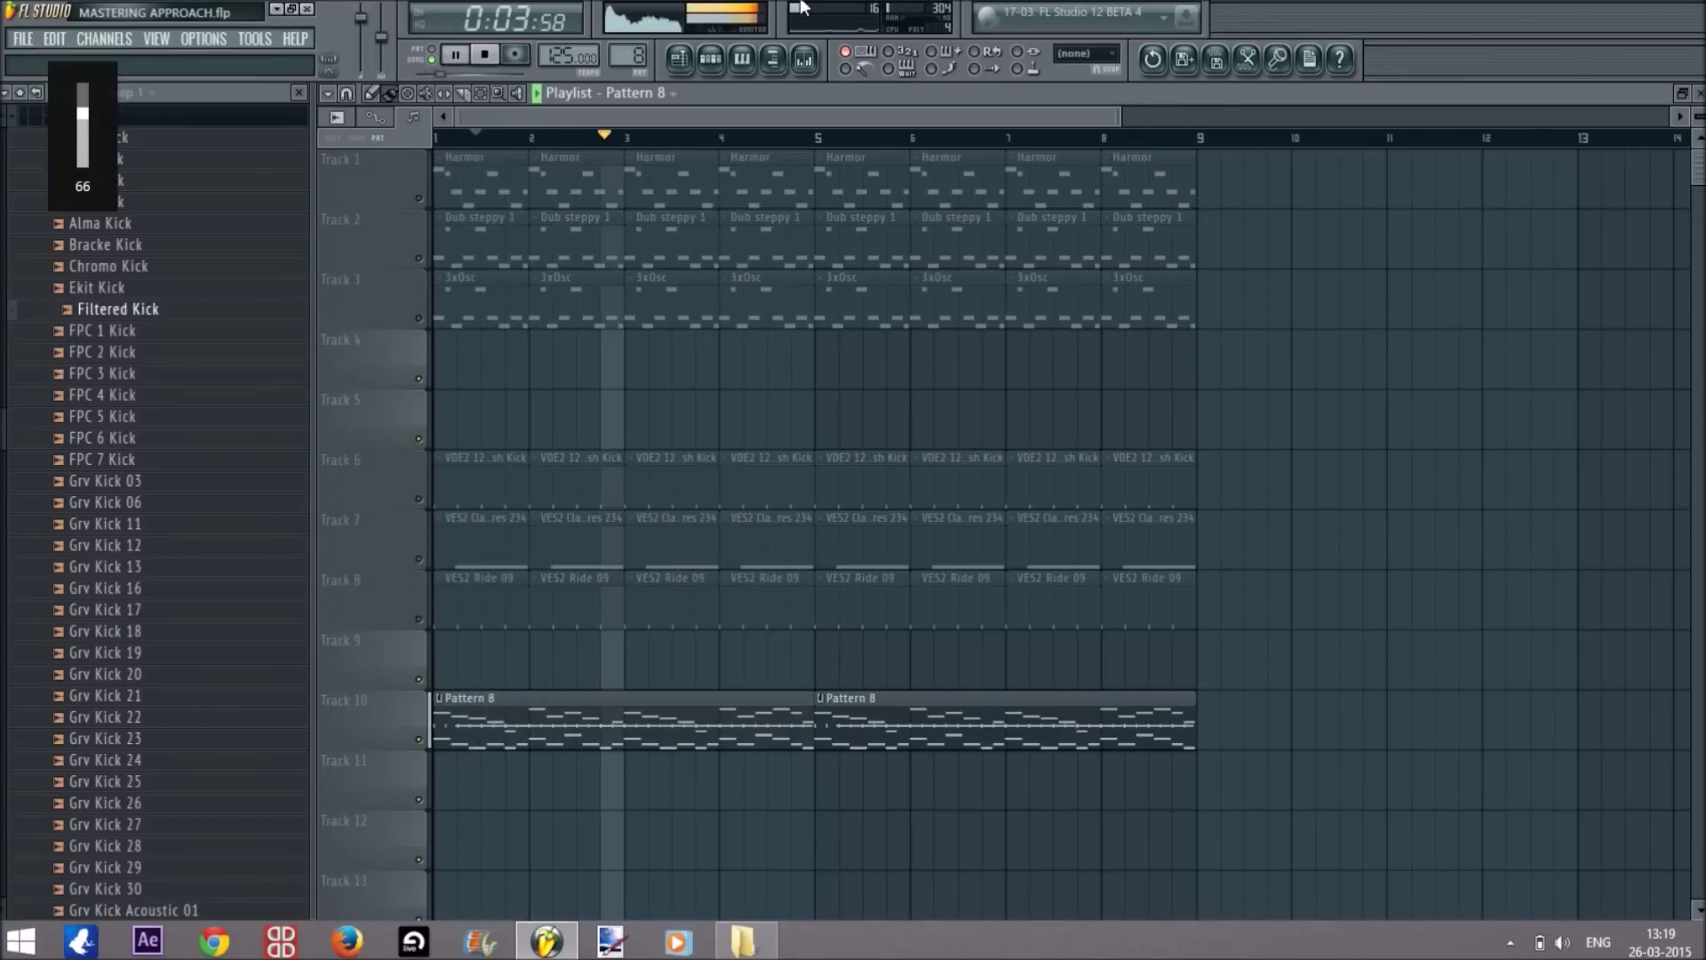
pyautogui.click(742, 58)
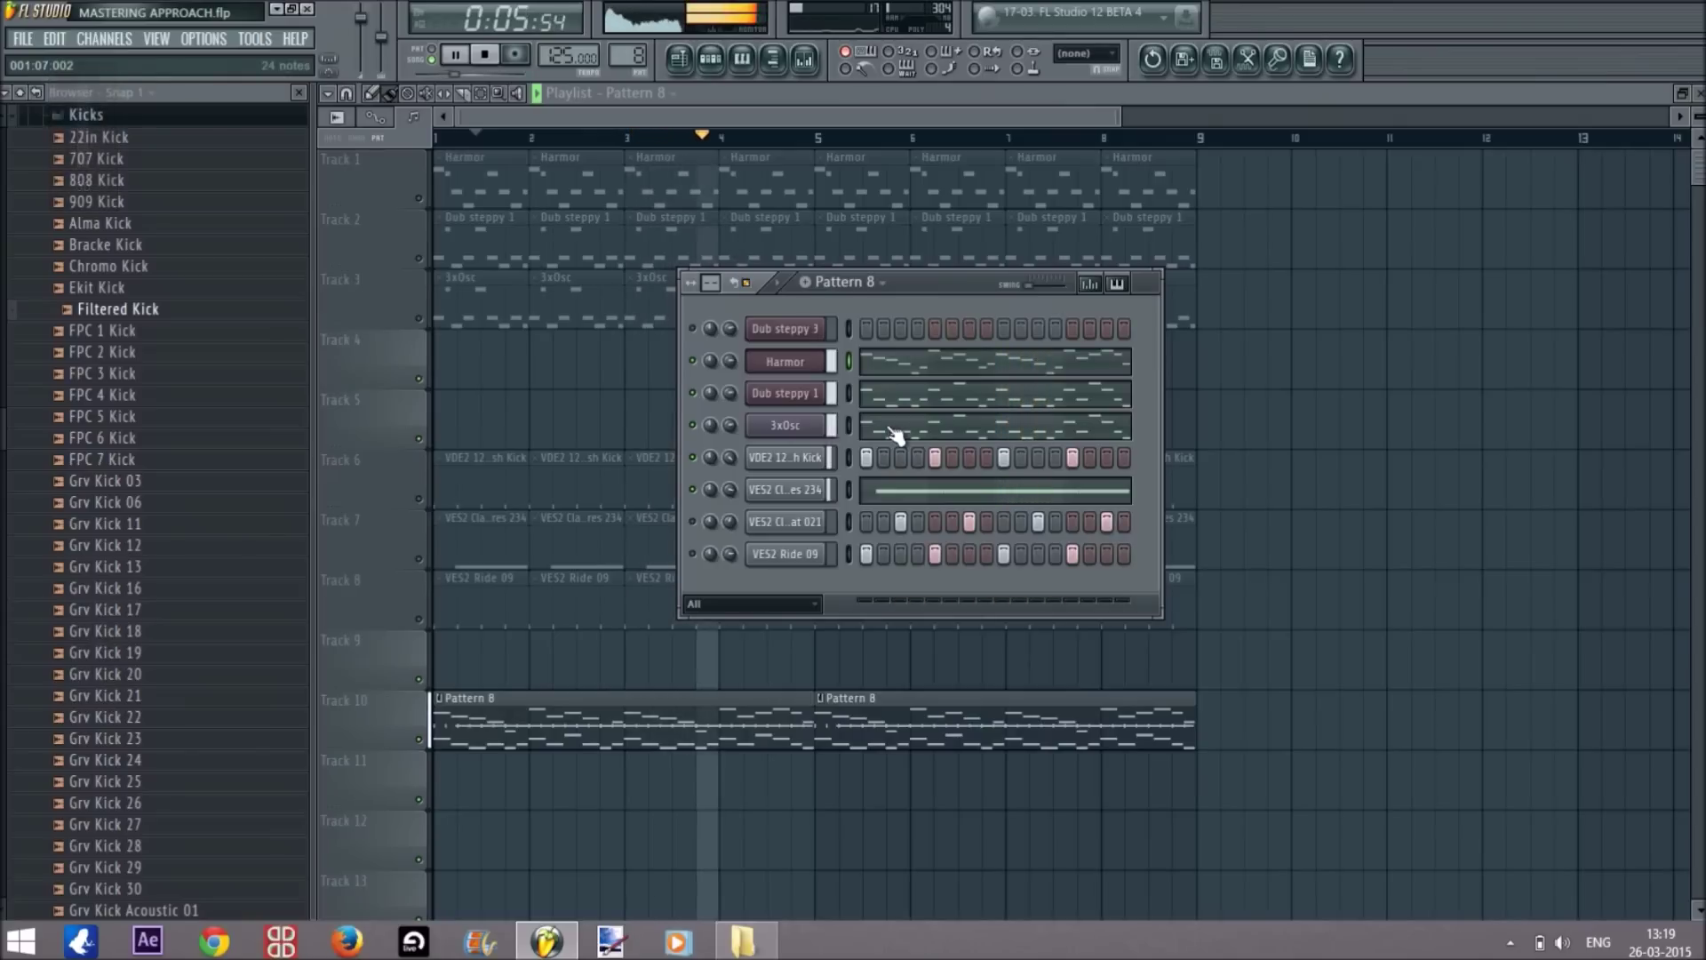
pyautogui.press('space')
pyautogui.click(899, 110)
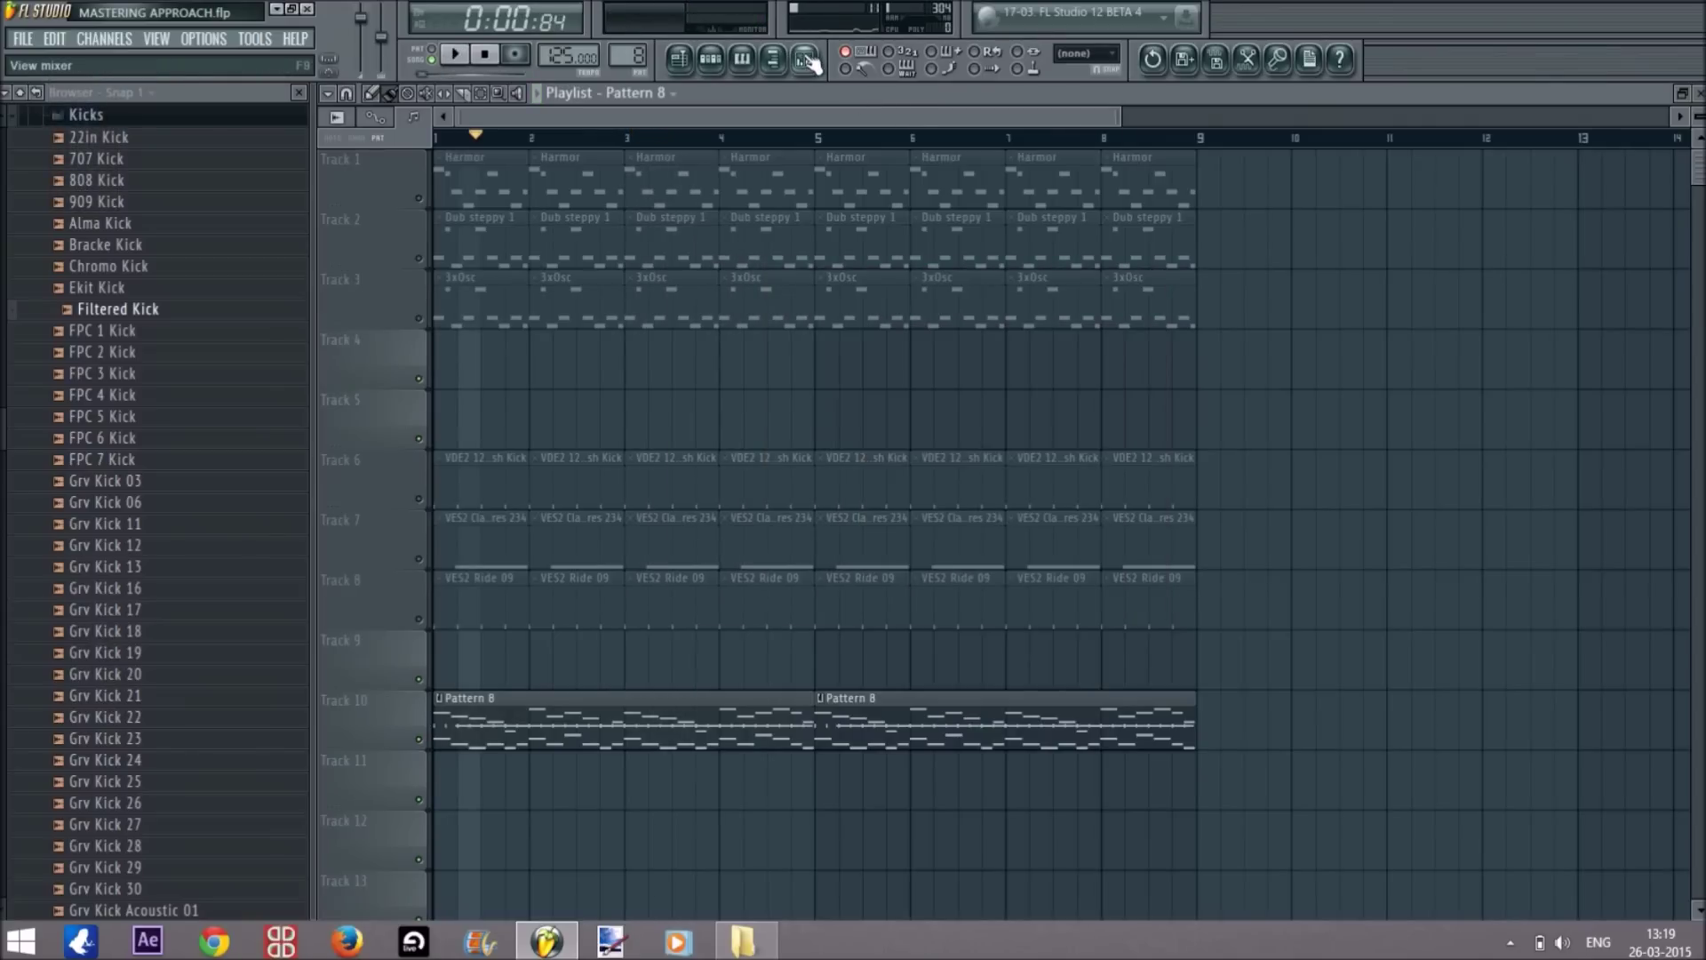
# Show and hide the mixer and the step sequencer, and collapse the Kicks folder in the browser.
pyautogui.click(807, 61)
pyautogui.click(805, 59)
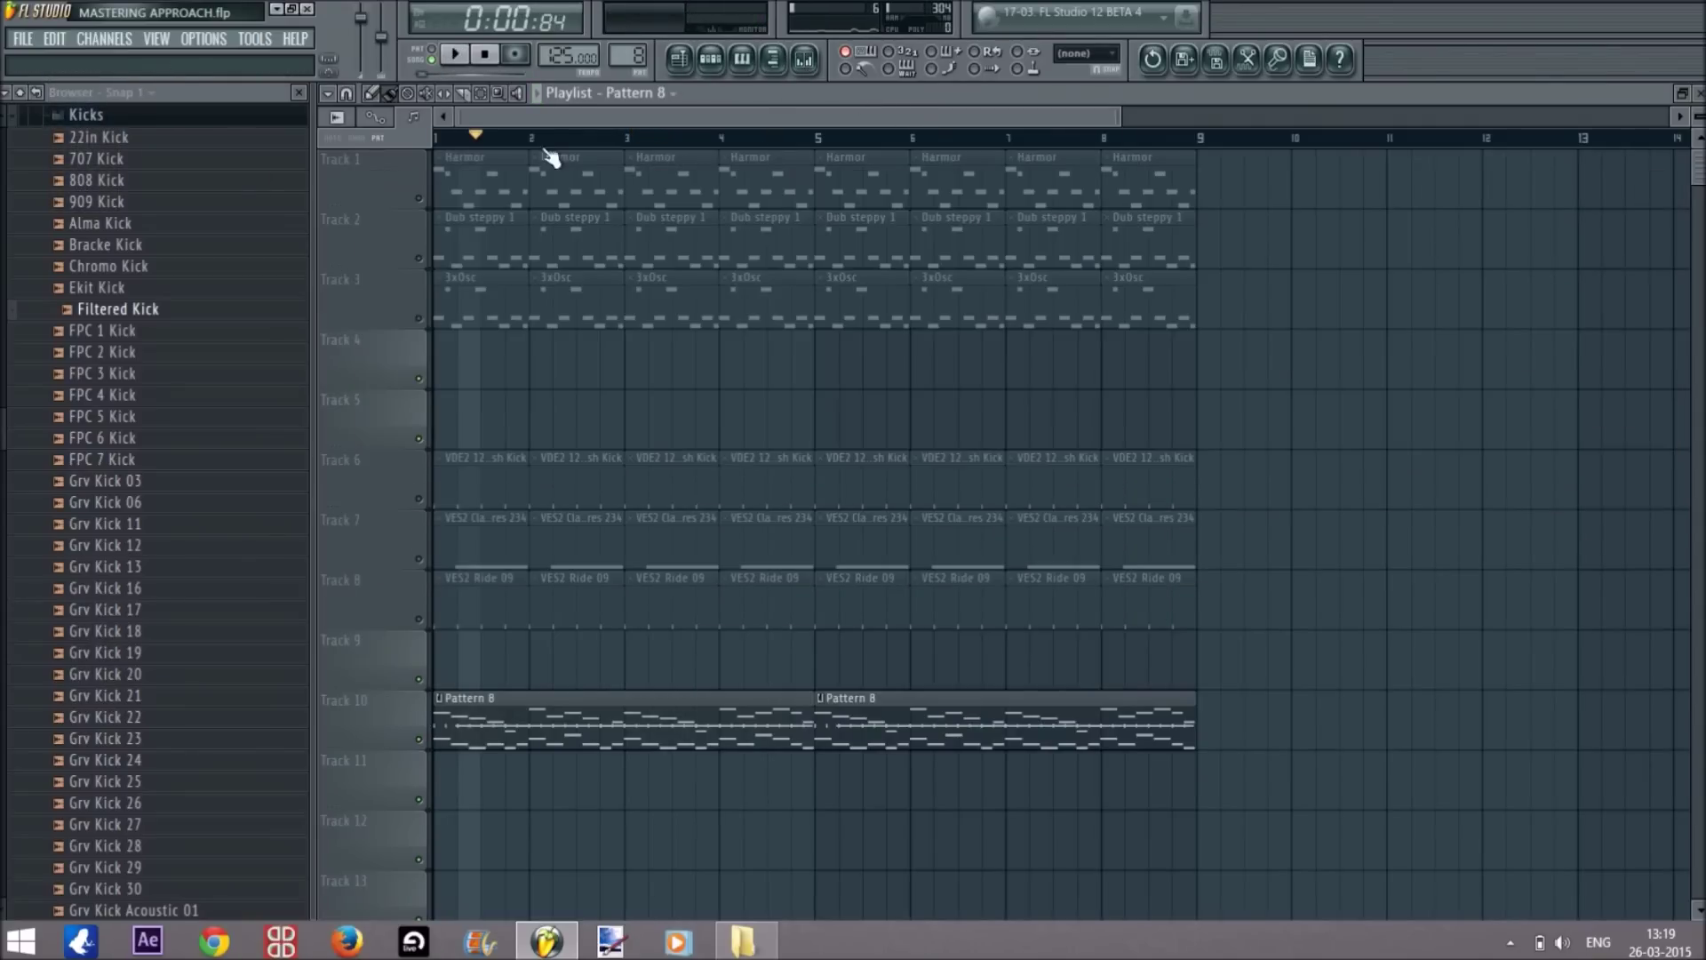
pyautogui.click(147, 117)
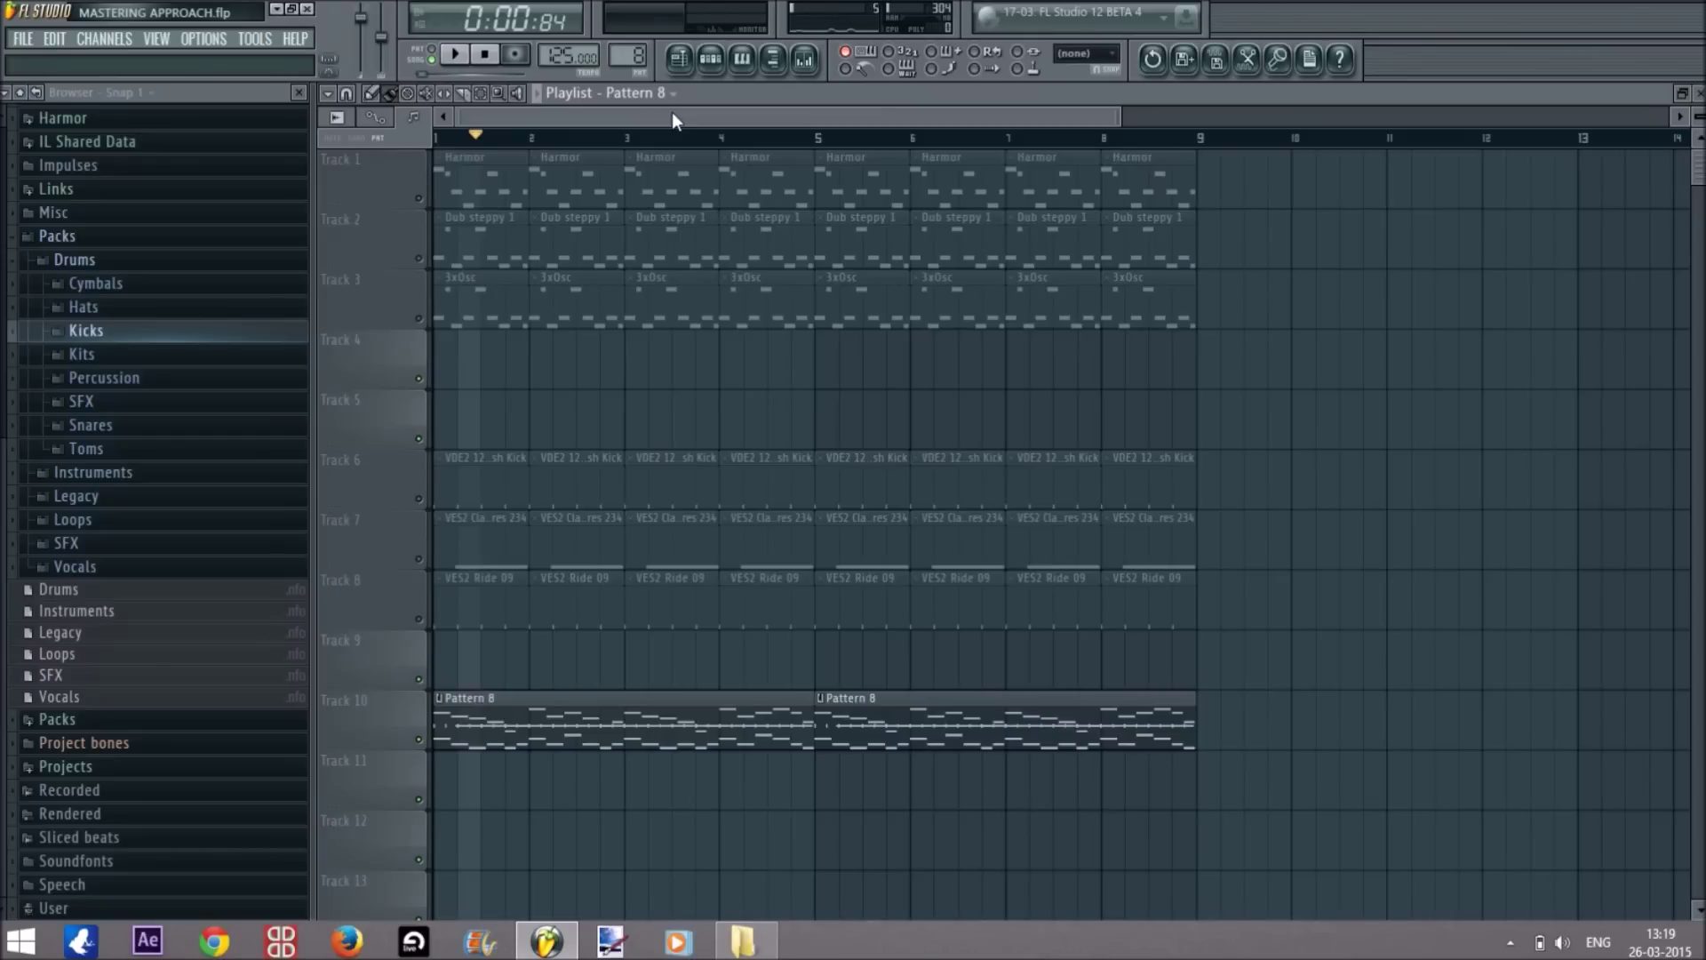
pyautogui.click(672, 113)
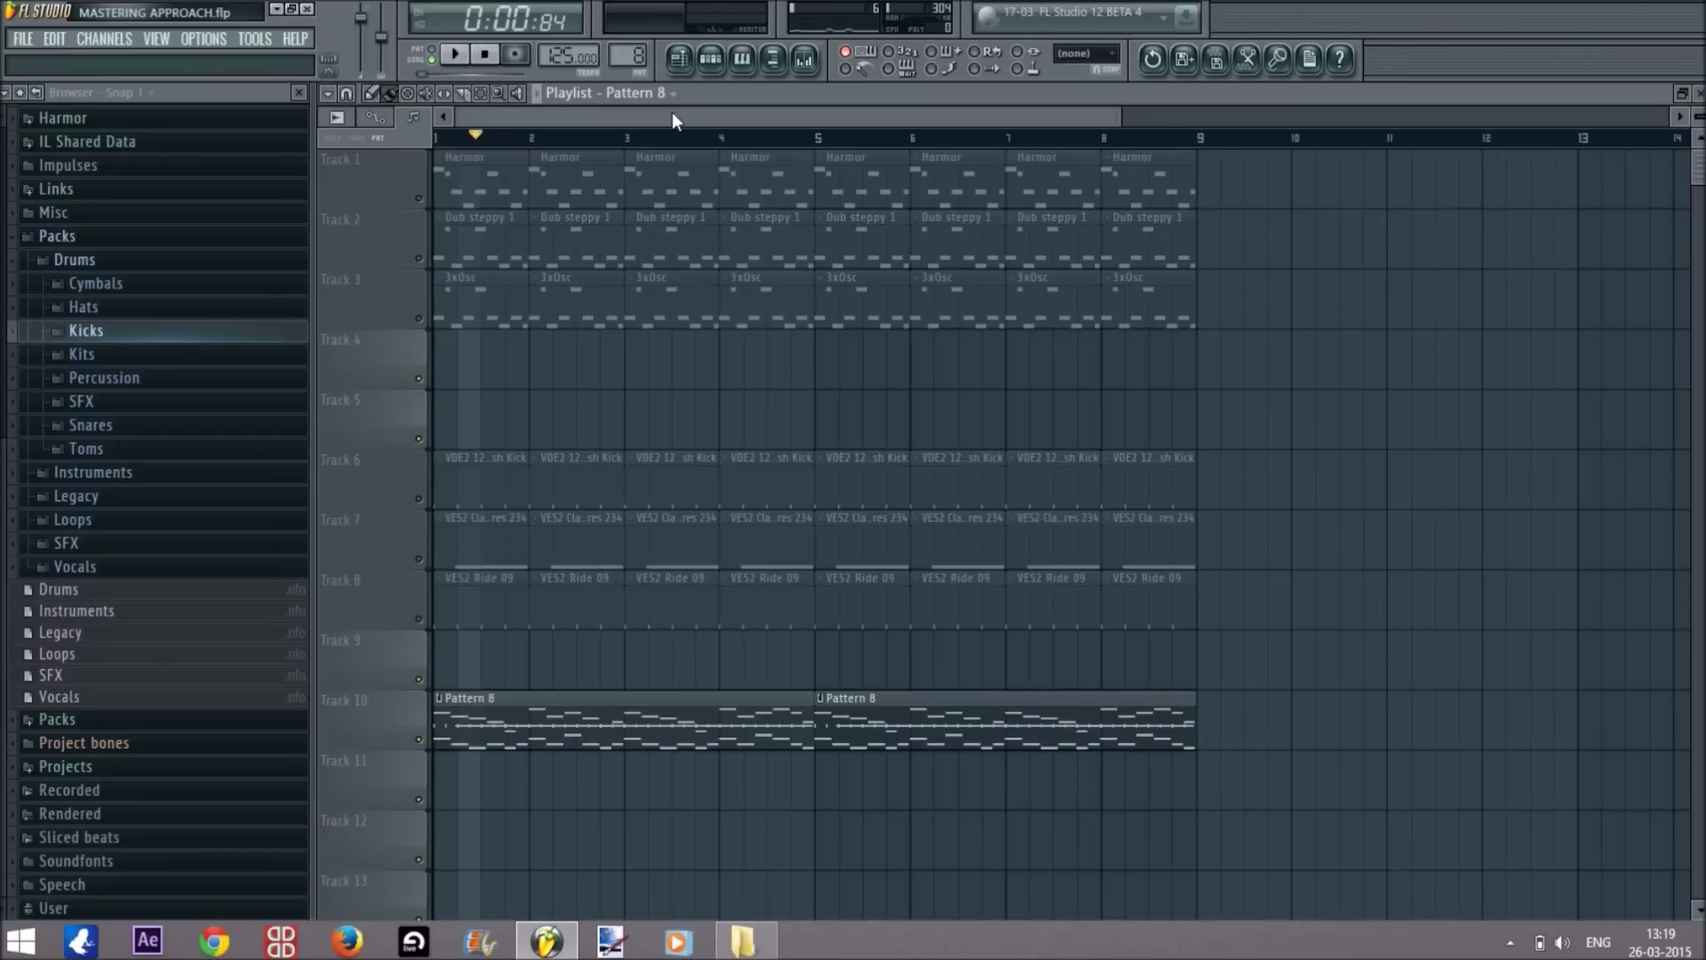
pyautogui.click(710, 64)
pyautogui.click(714, 118)
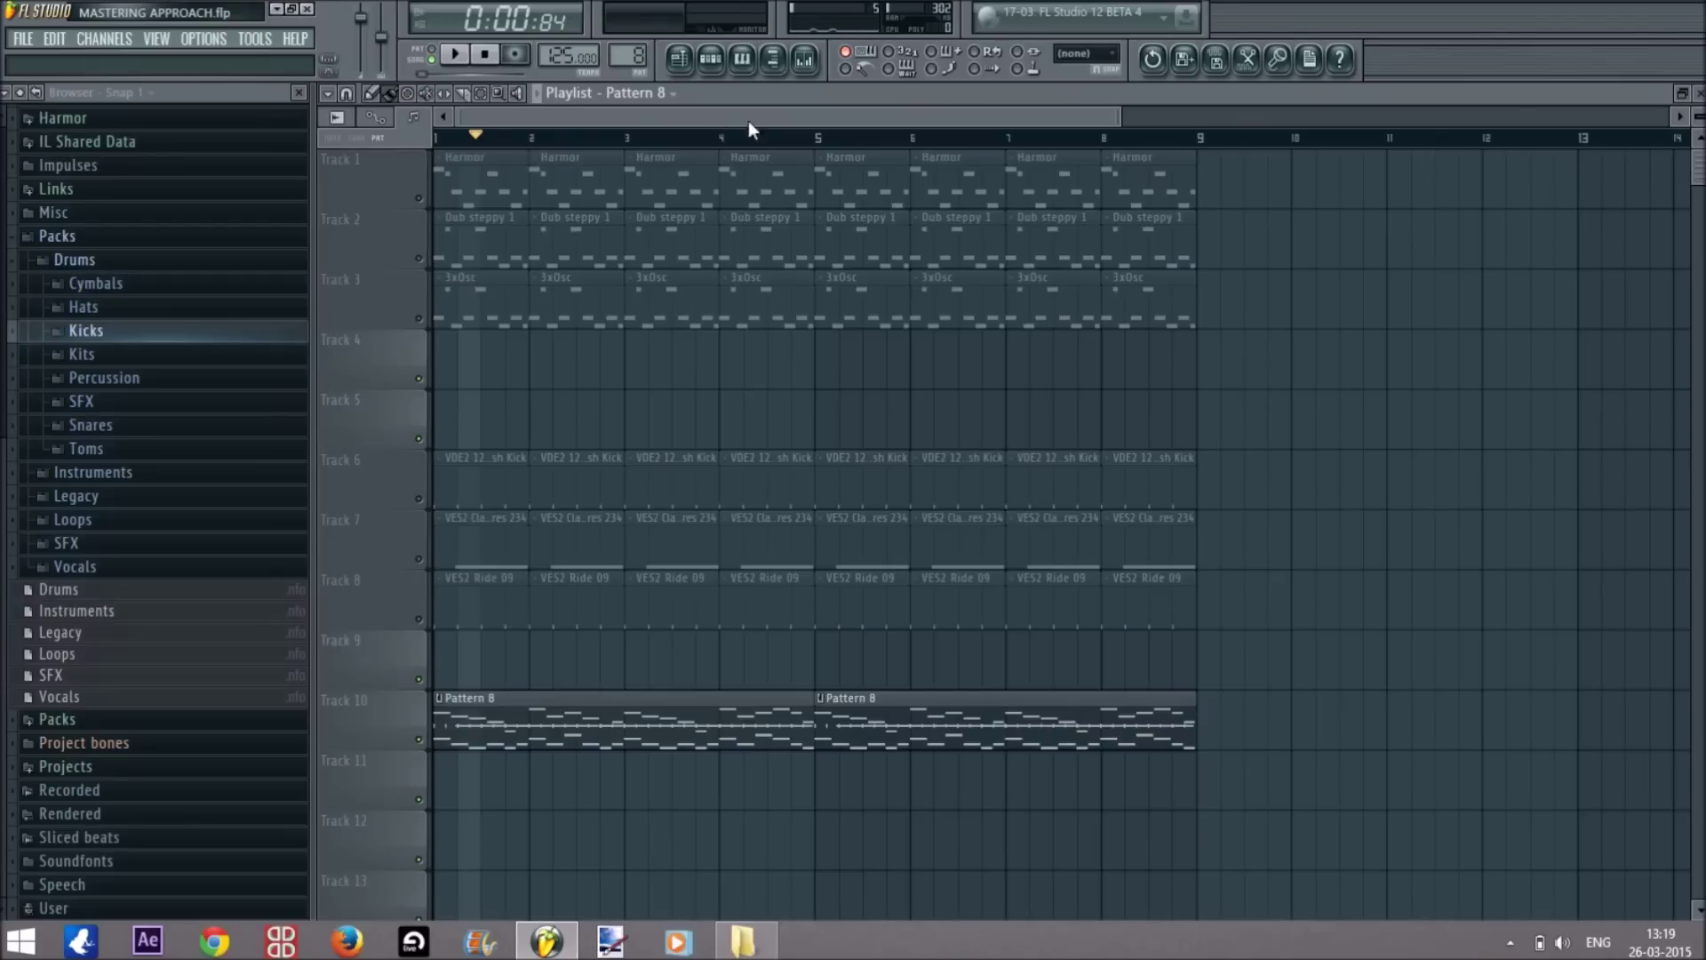
# Collapse the Drums and Packs folders to show the browser's top-level list.
pyautogui.click(72, 260)
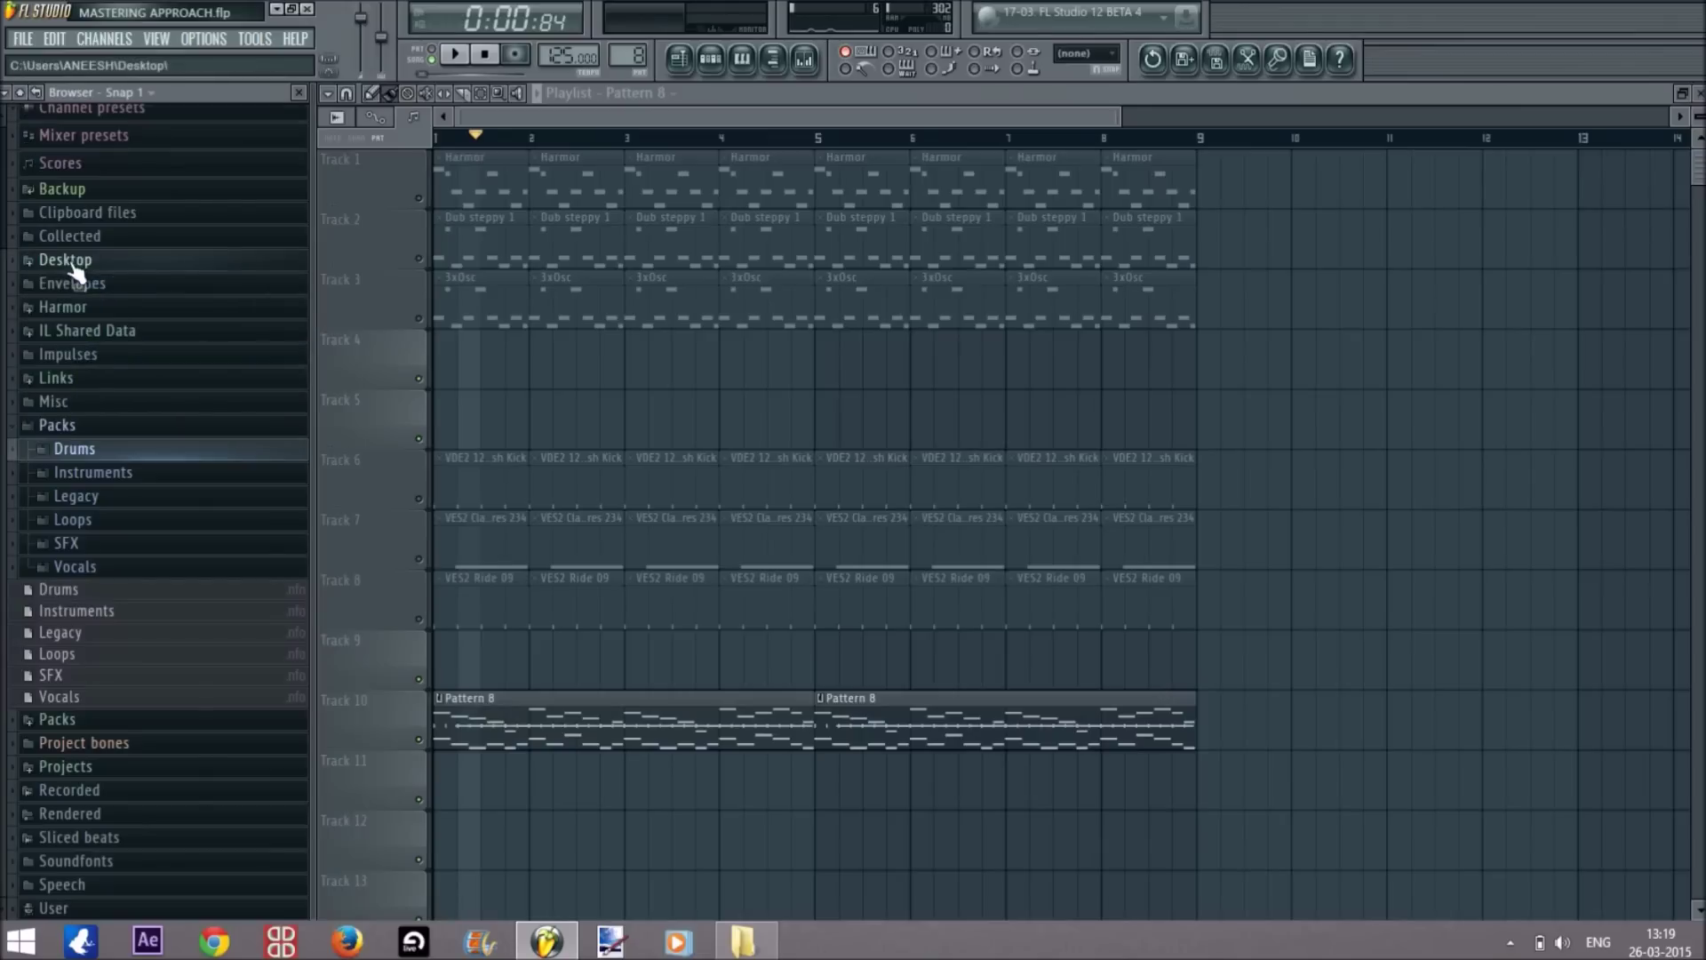
pyautogui.click(152, 453)
pyautogui.scroll(2, 134, 447)
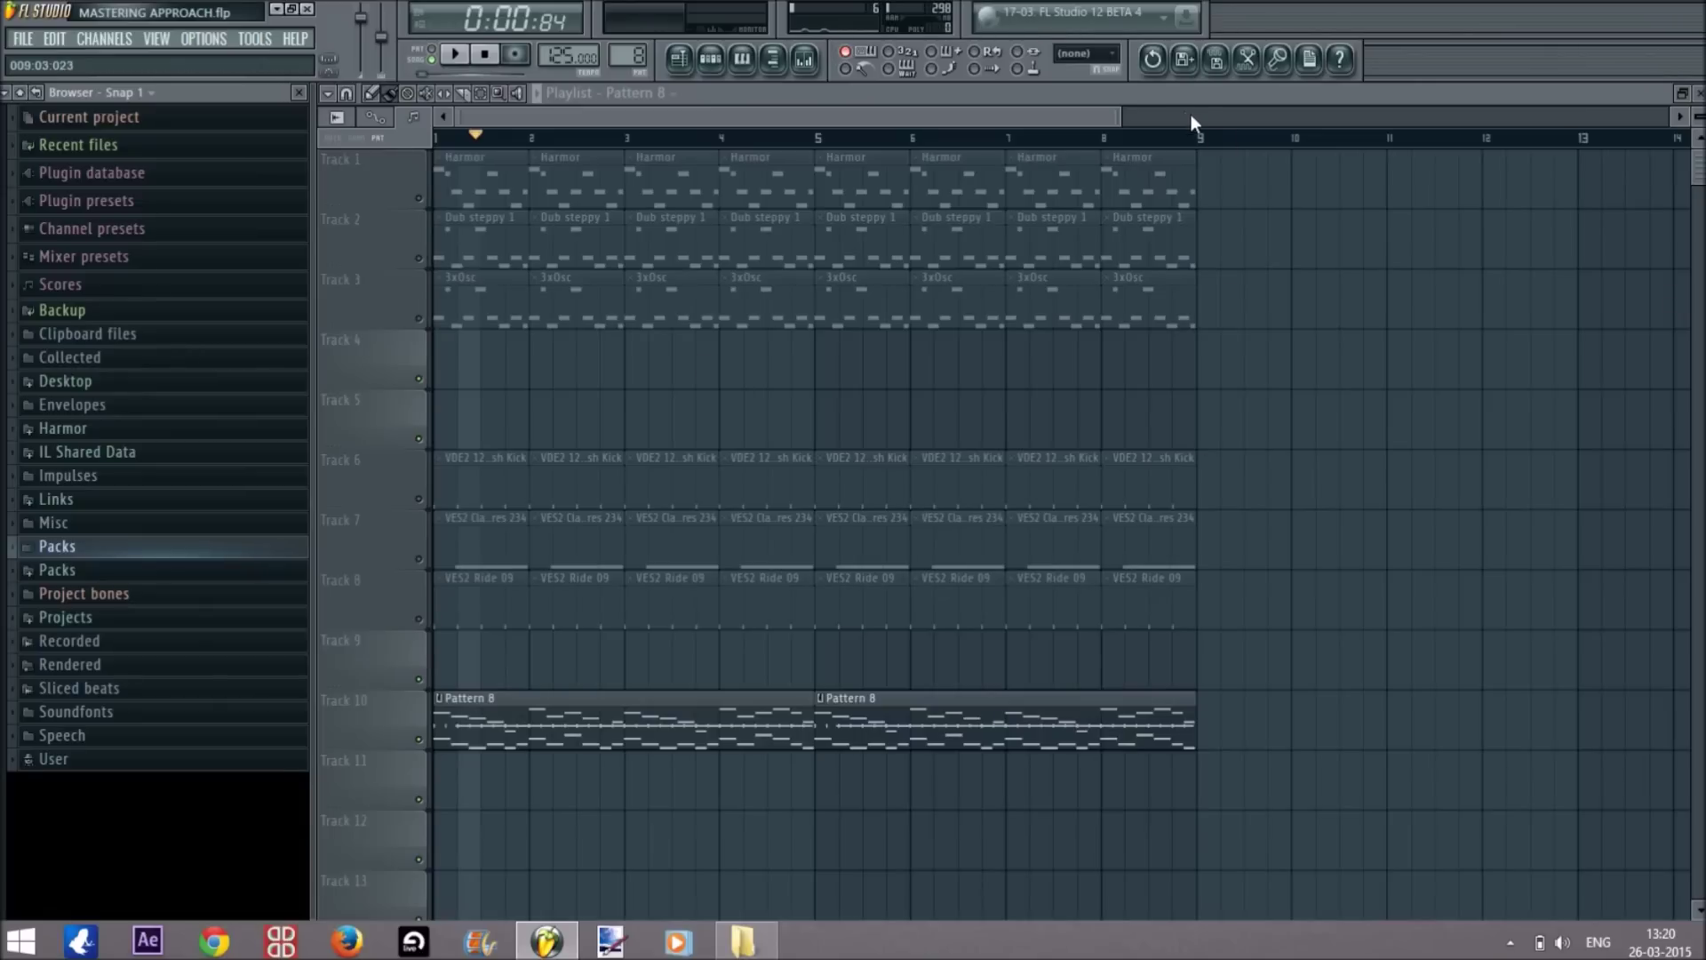
# Show and hide the step sequencer, piano roll, mixer and playlist windows in turn to review the main workspace.
pyautogui.click(718, 68)
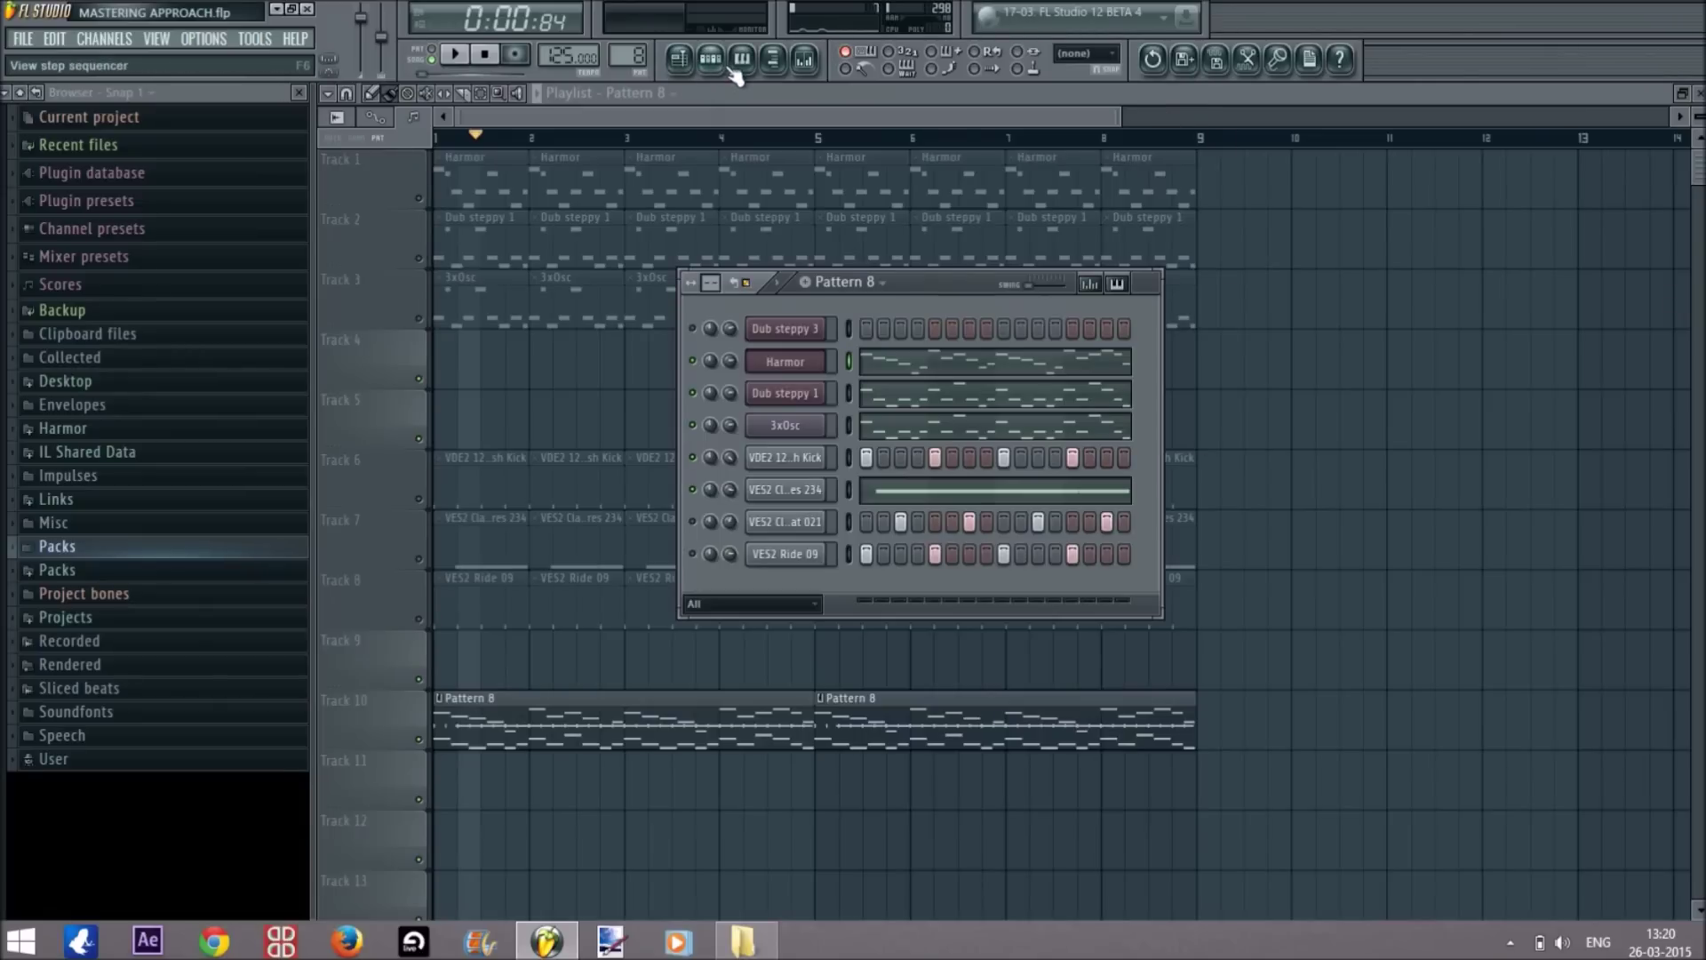
pyautogui.click(749, 88)
pyautogui.click(746, 58)
pyautogui.click(746, 58)
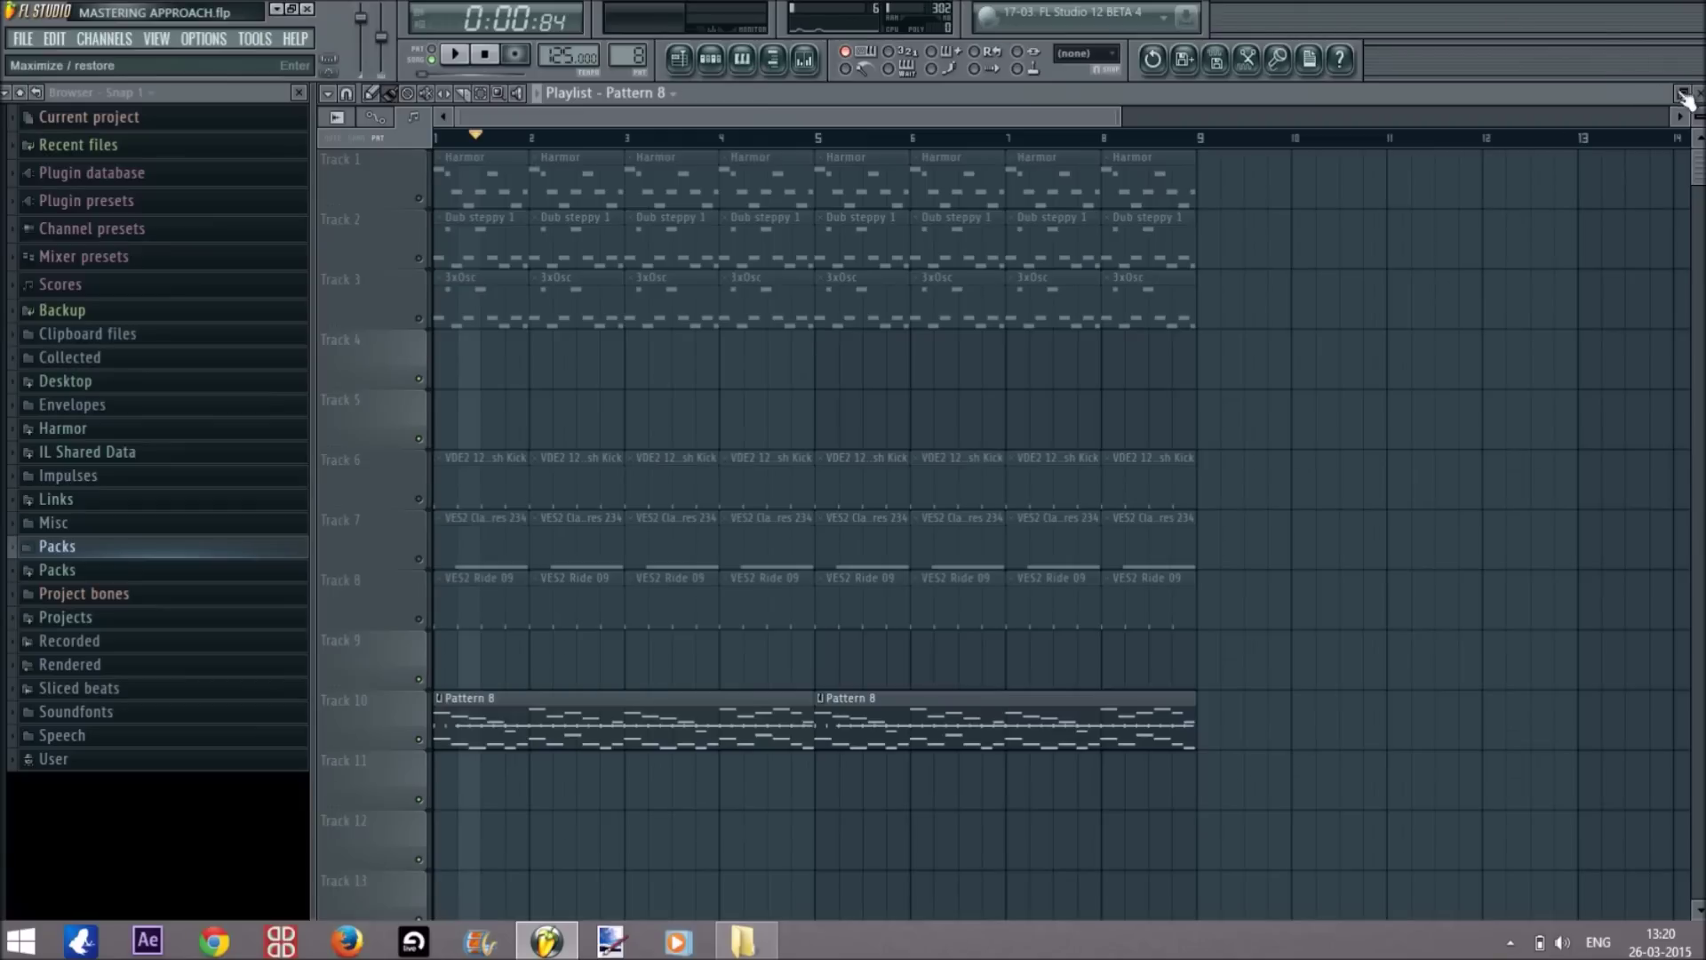
pyautogui.click(804, 58)
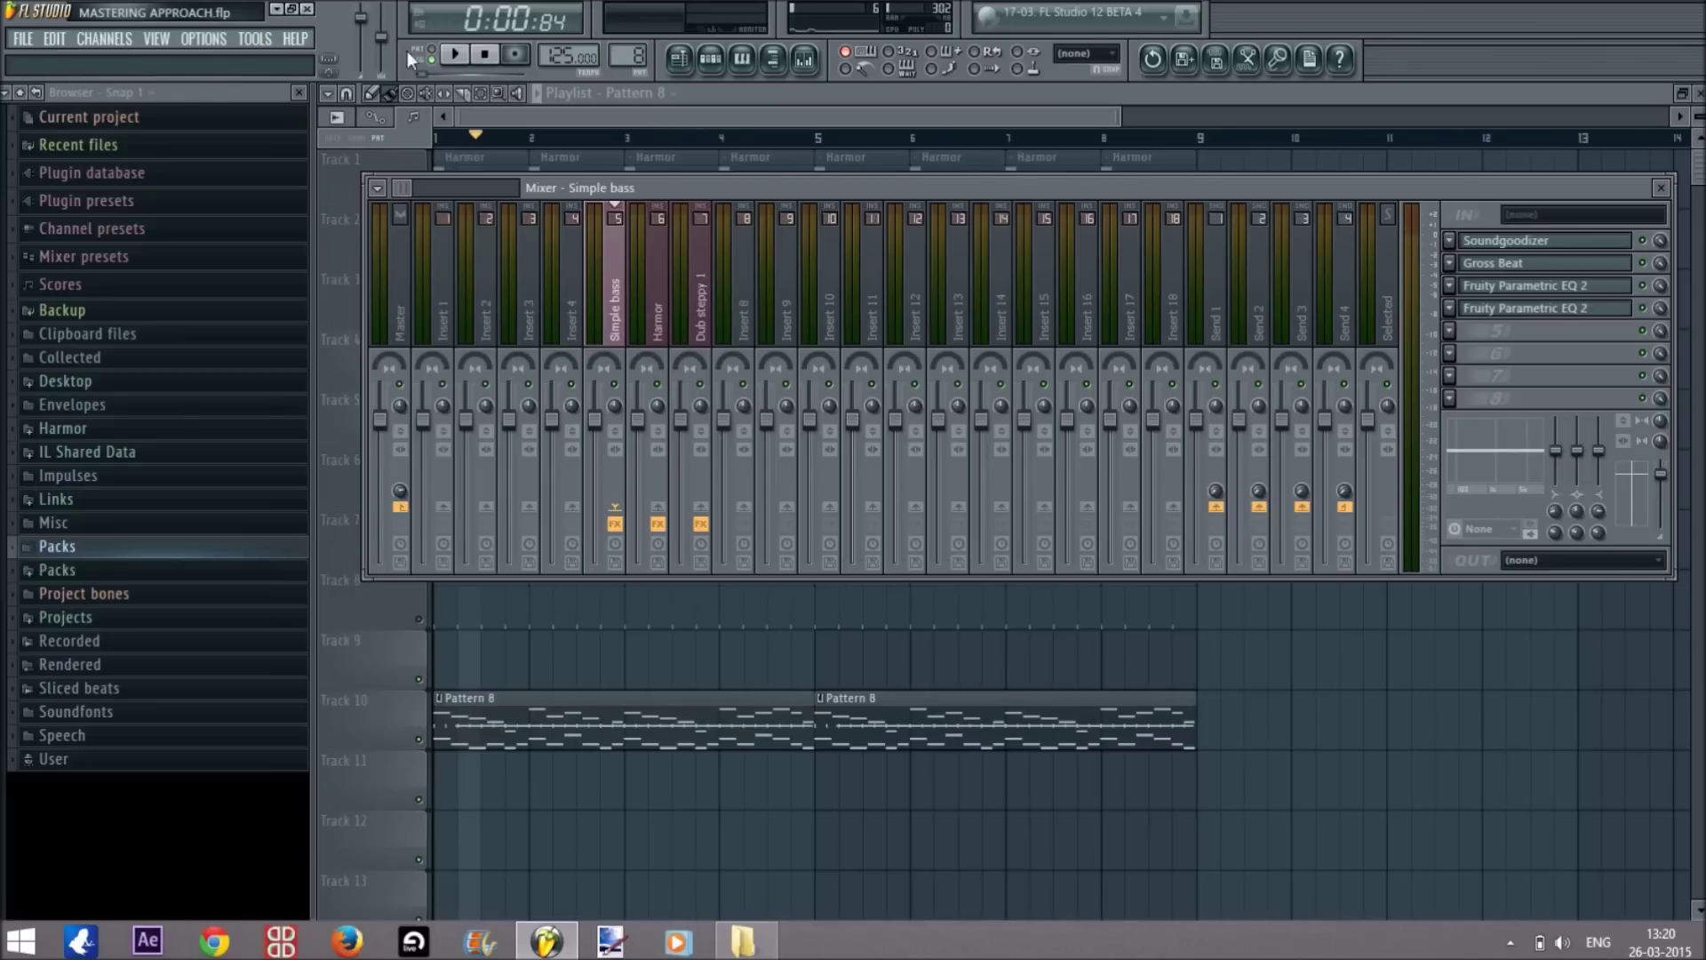
pyautogui.click(792, 100)
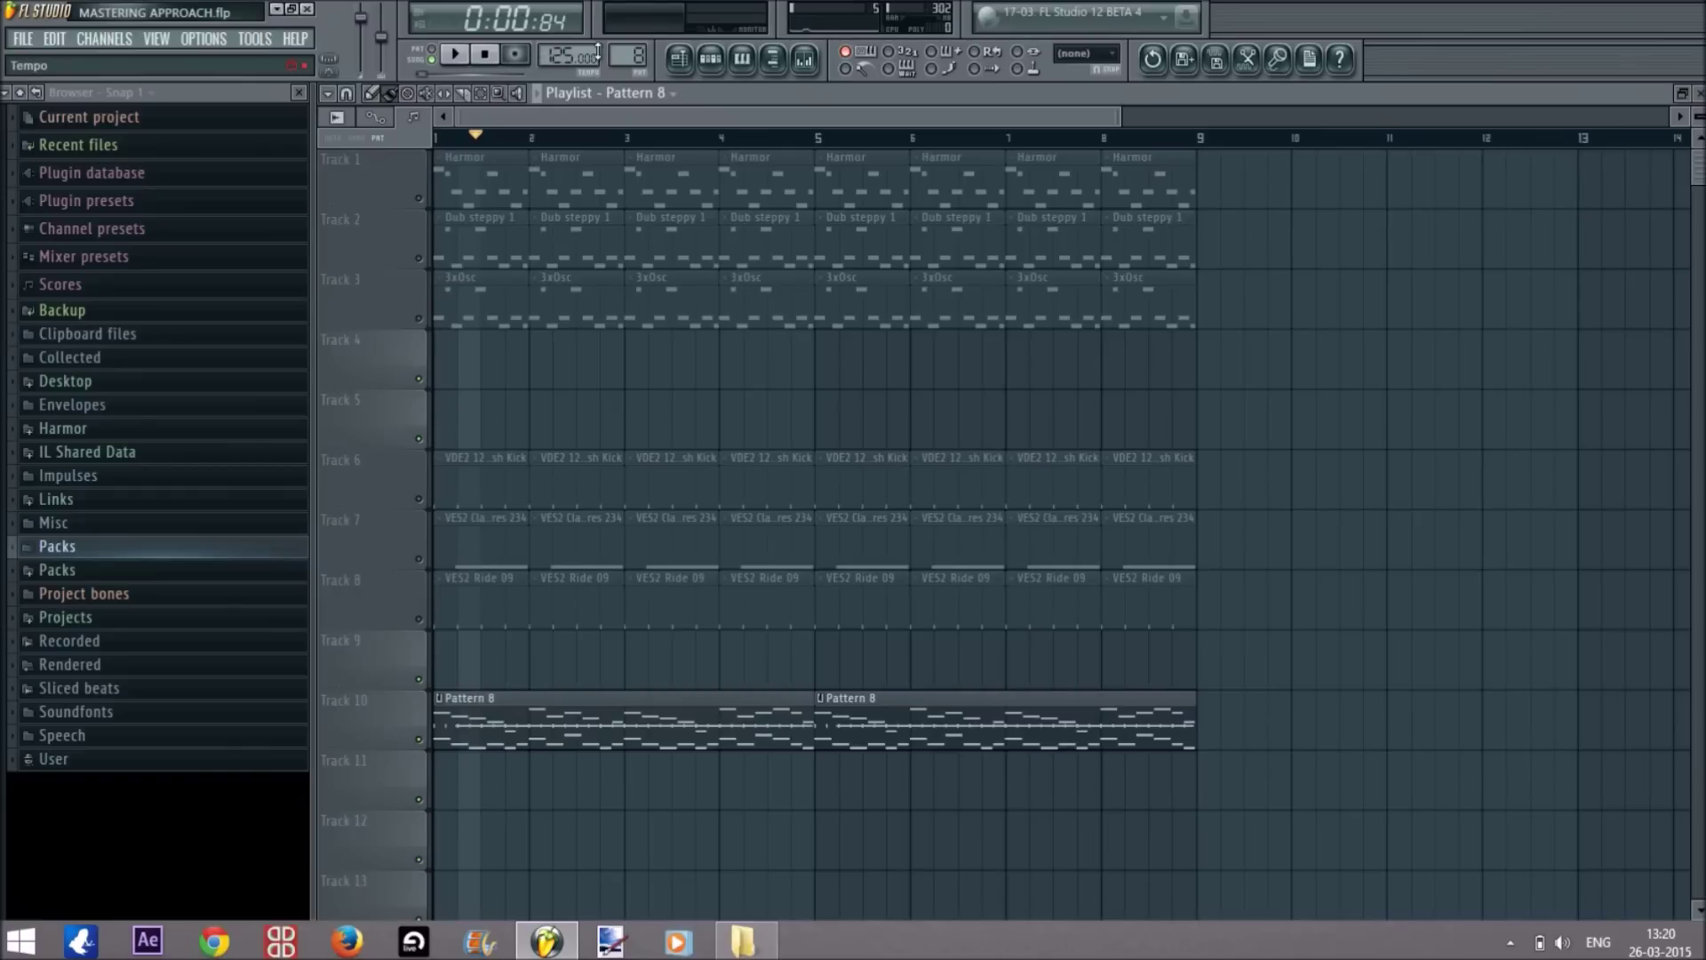
pyautogui.click(680, 60)
pyautogui.click(681, 62)
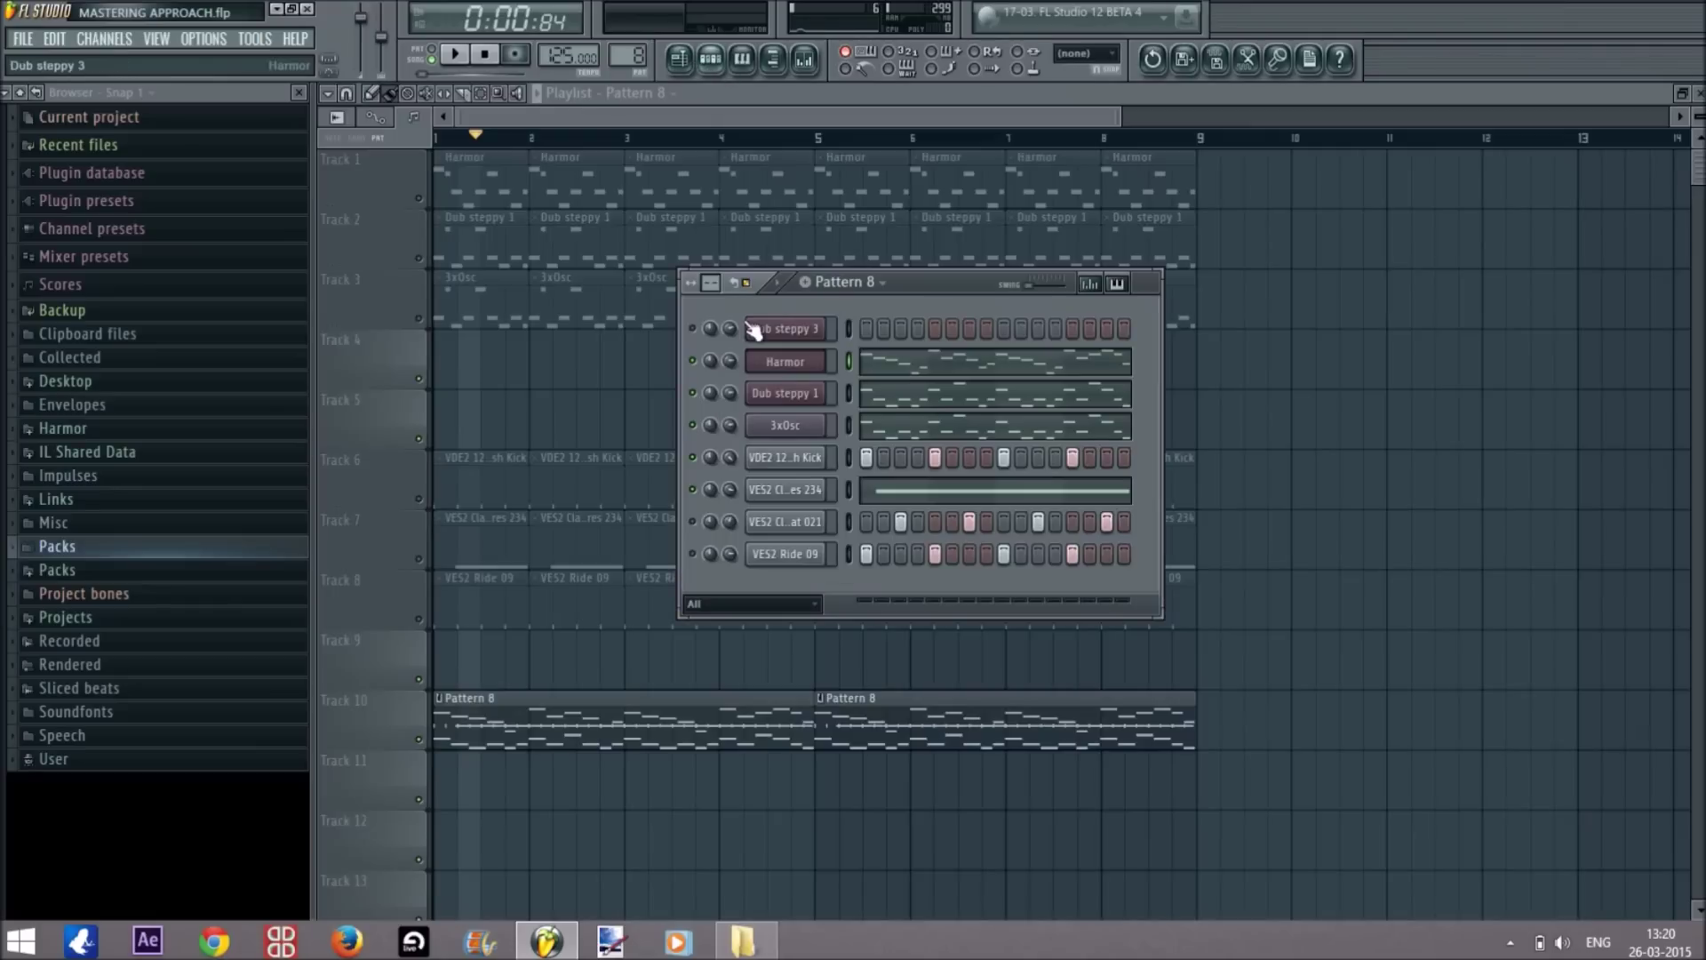
pyautogui.click(711, 61)
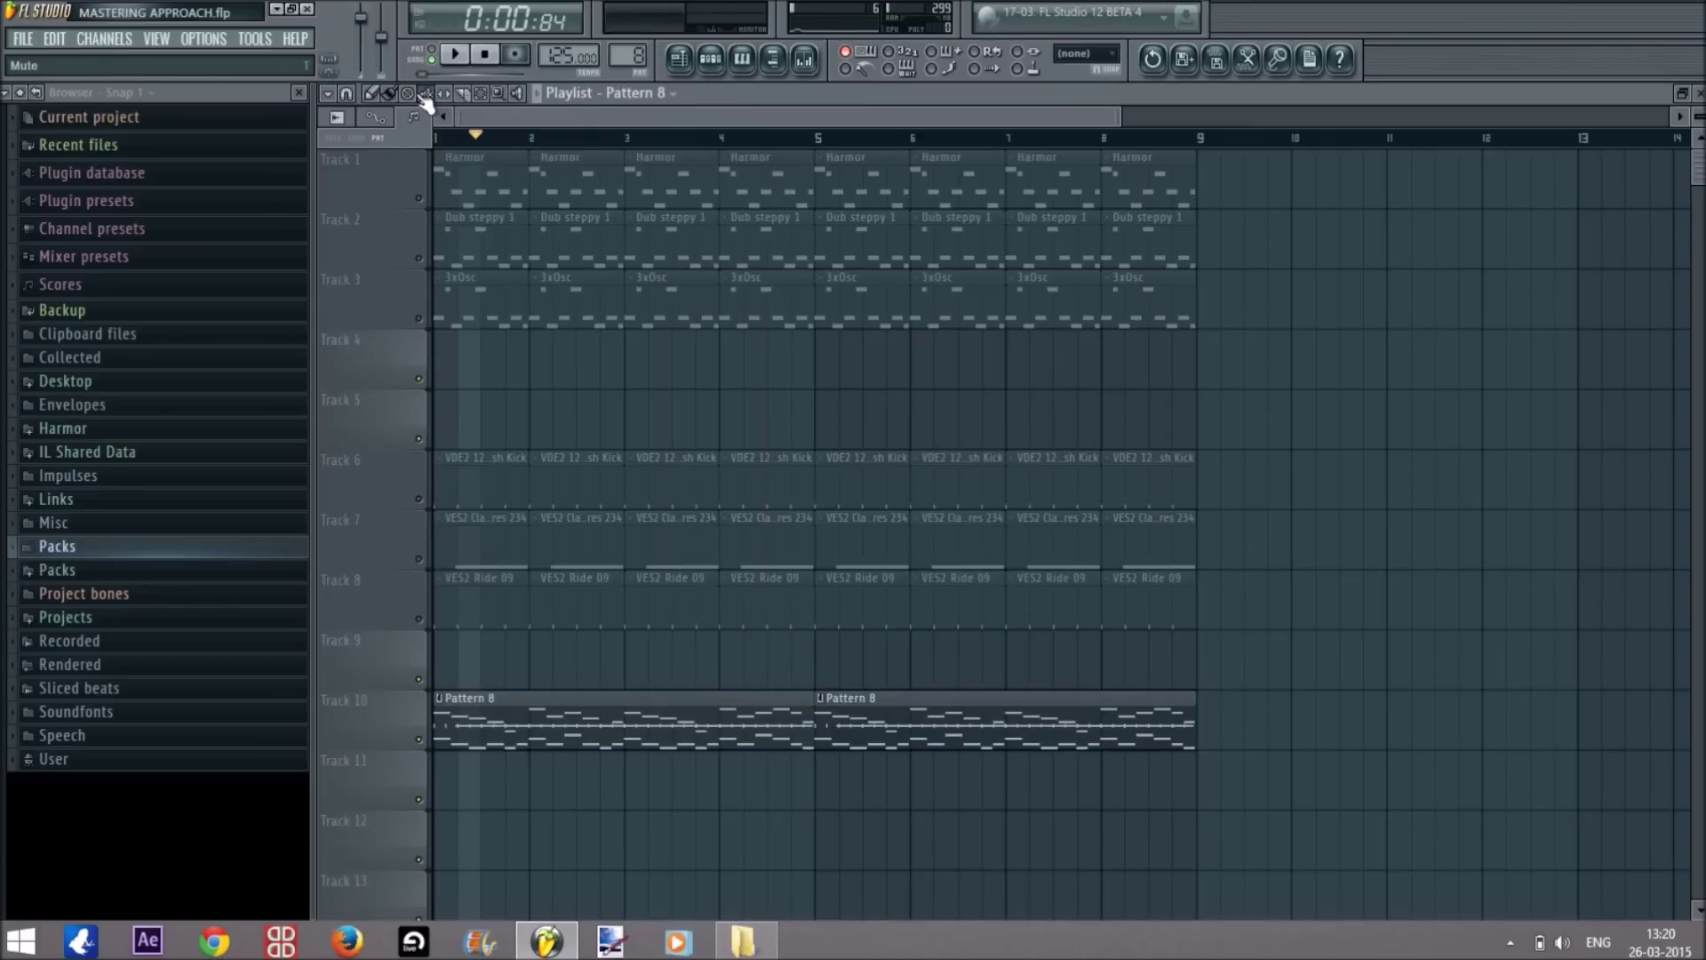
pyautogui.moveTo(487, 343)
pyautogui.mouseDown()
pyautogui.moveTo(975, 332)
pyautogui.moveTo(1218, 373)
pyautogui.moveTo(1468, 343)
pyautogui.mouseUp()
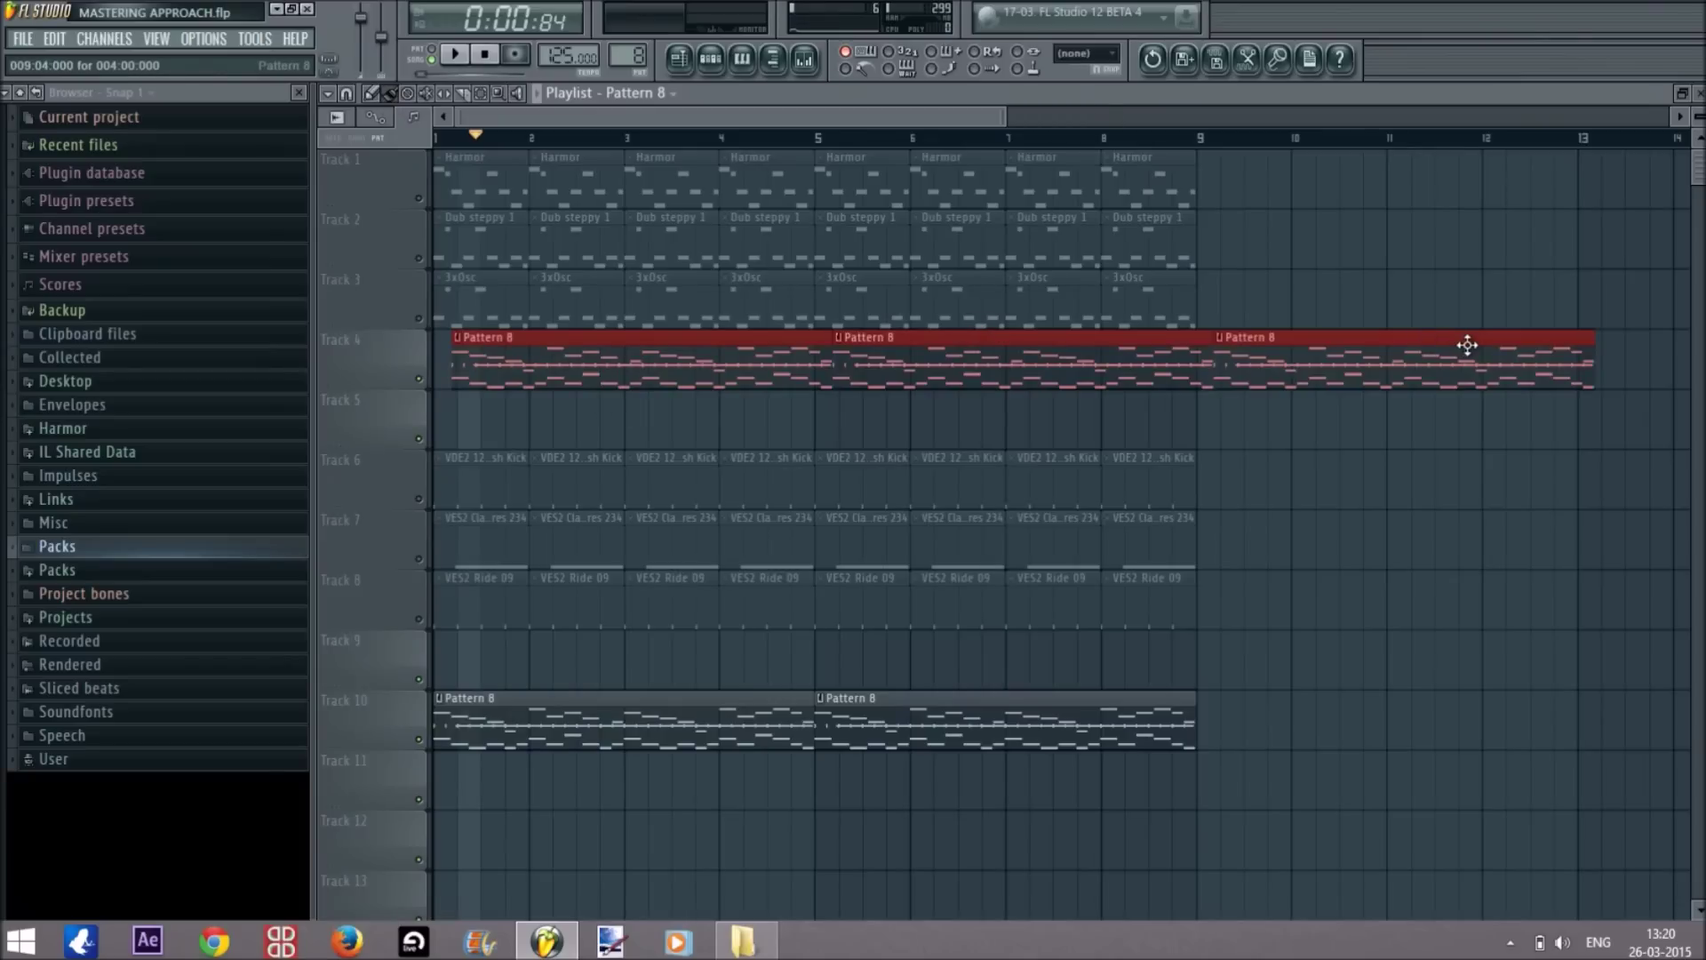
pyautogui.rightClick(1466, 344)
pyautogui.rightClick(1190, 380)
pyautogui.rightClick(675, 378)
# Paint Pattern 8 clips end to end along Track 4, starting at bar 1 and running past bar 13.
pyautogui.click(513, 359)
pyautogui.moveTo(944, 359)
pyautogui.mouseDown()
pyautogui.moveTo(1672, 369)
pyautogui.moveTo(1272, 332)
pyautogui.mouseUp()
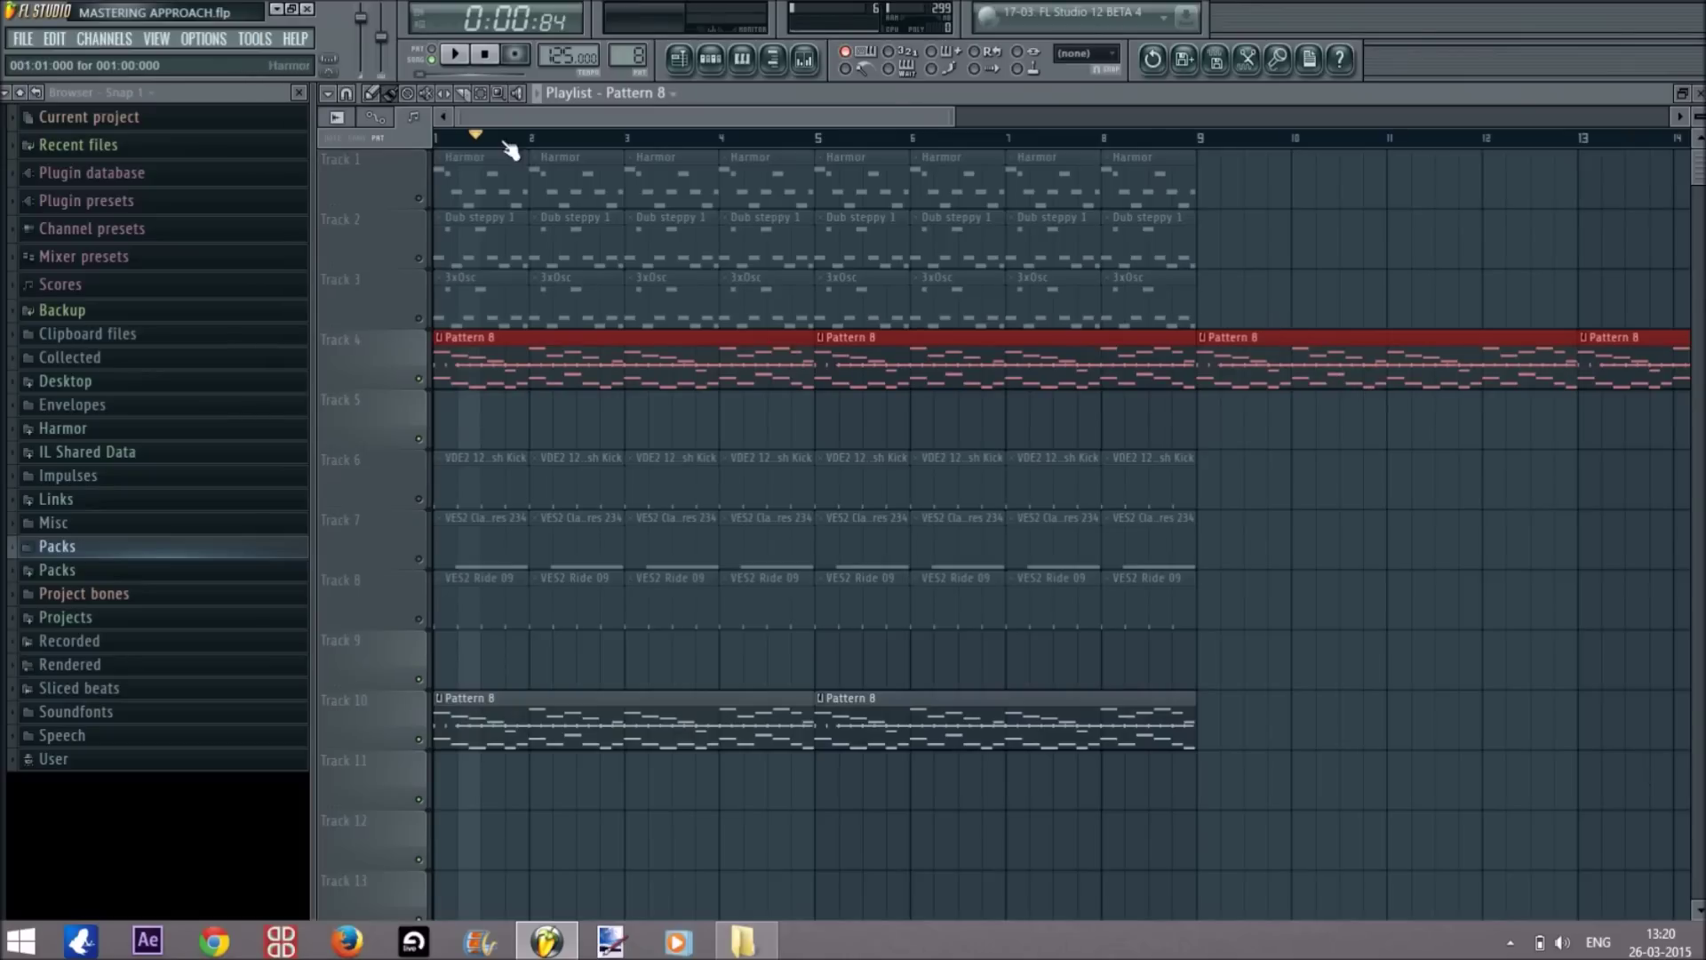
# Use the Draw tool to place three separate Pattern 8 clips on Track 5, starting at bar 1, just before bar 6 and just before bar 10.
pyautogui.click(374, 92)
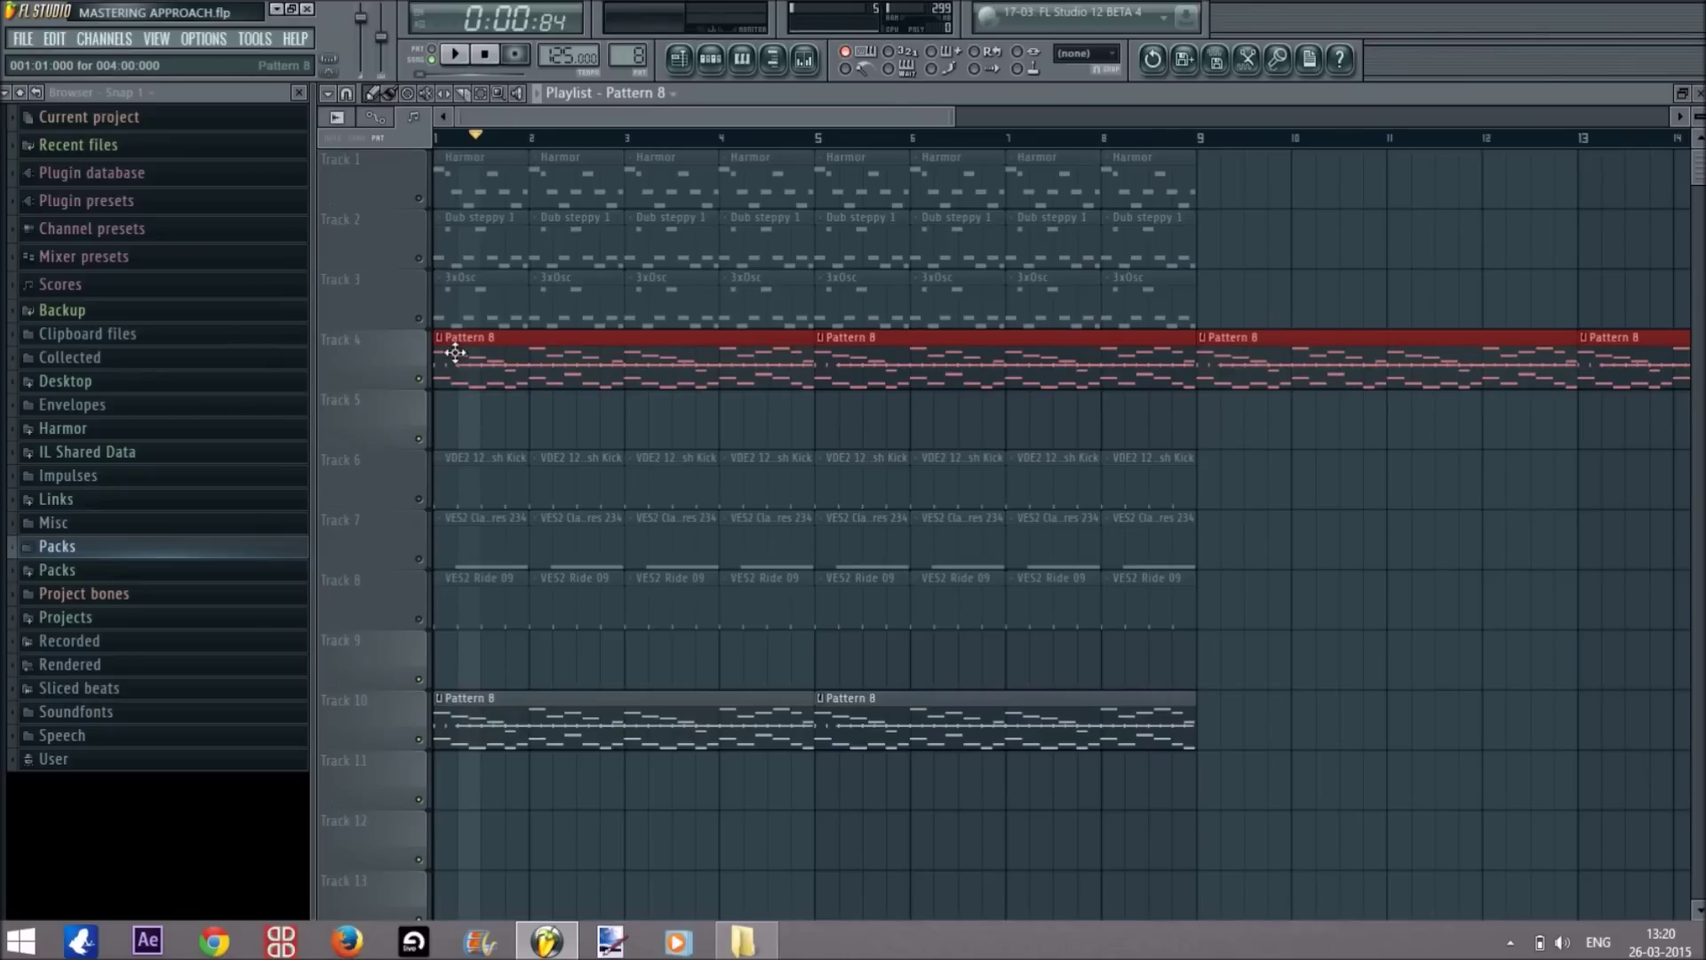
pyautogui.click(475, 429)
pyautogui.moveTo(817, 403); pyautogui.dragTo(775, 447)
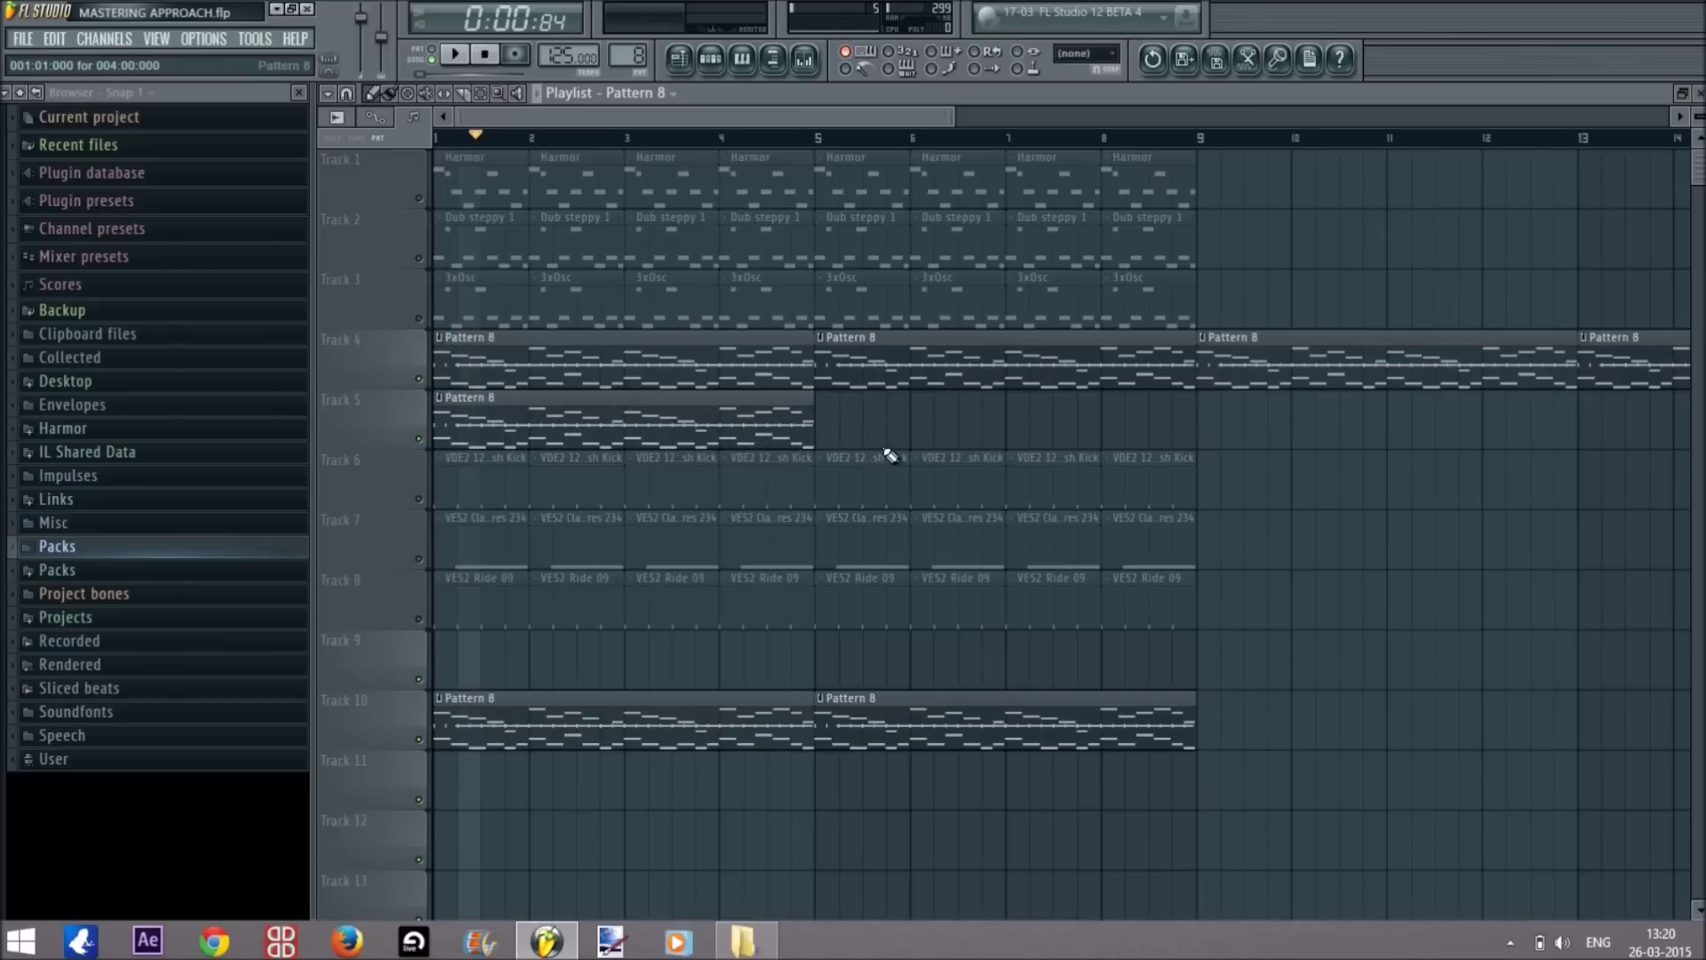
pyautogui.click(881, 429)
pyautogui.click(1279, 445)
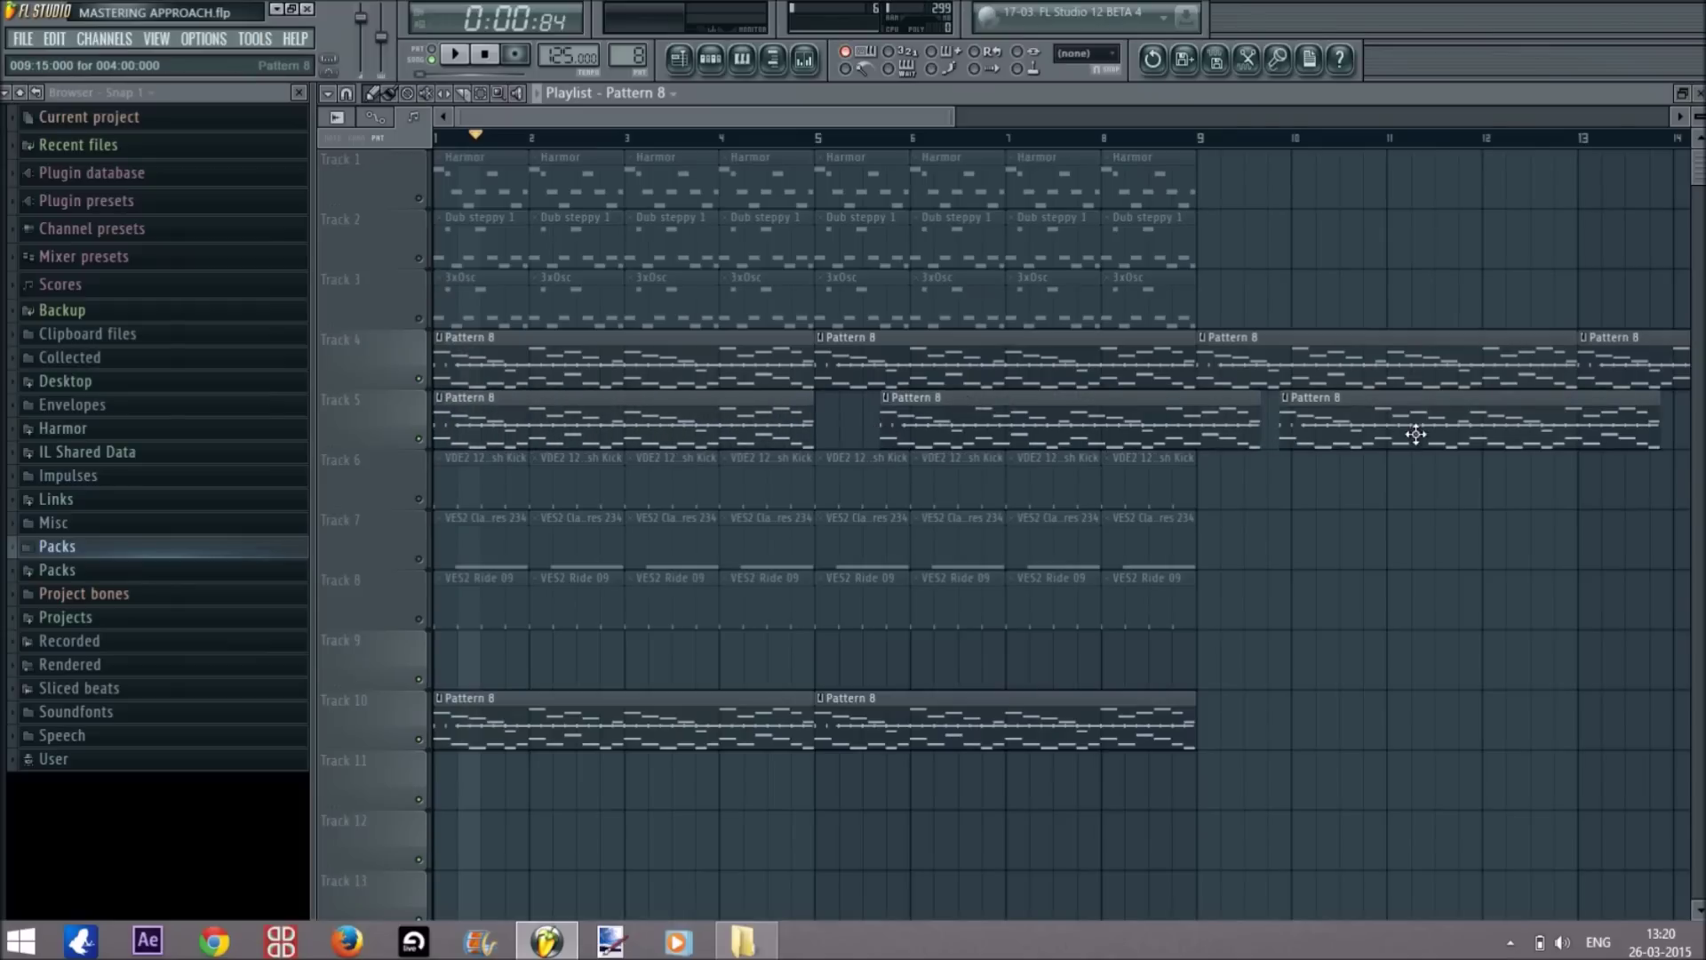
# Delete all the Pattern 8 clips from Tracks 4 and 5.
pyautogui.rightClick(1466, 430)
pyautogui.rightClick(1102, 432)
pyautogui.rightClick(746, 428)
pyautogui.rightClick(756, 360)
pyautogui.rightClick(1111, 360)
pyautogui.rightClick(1239, 358)
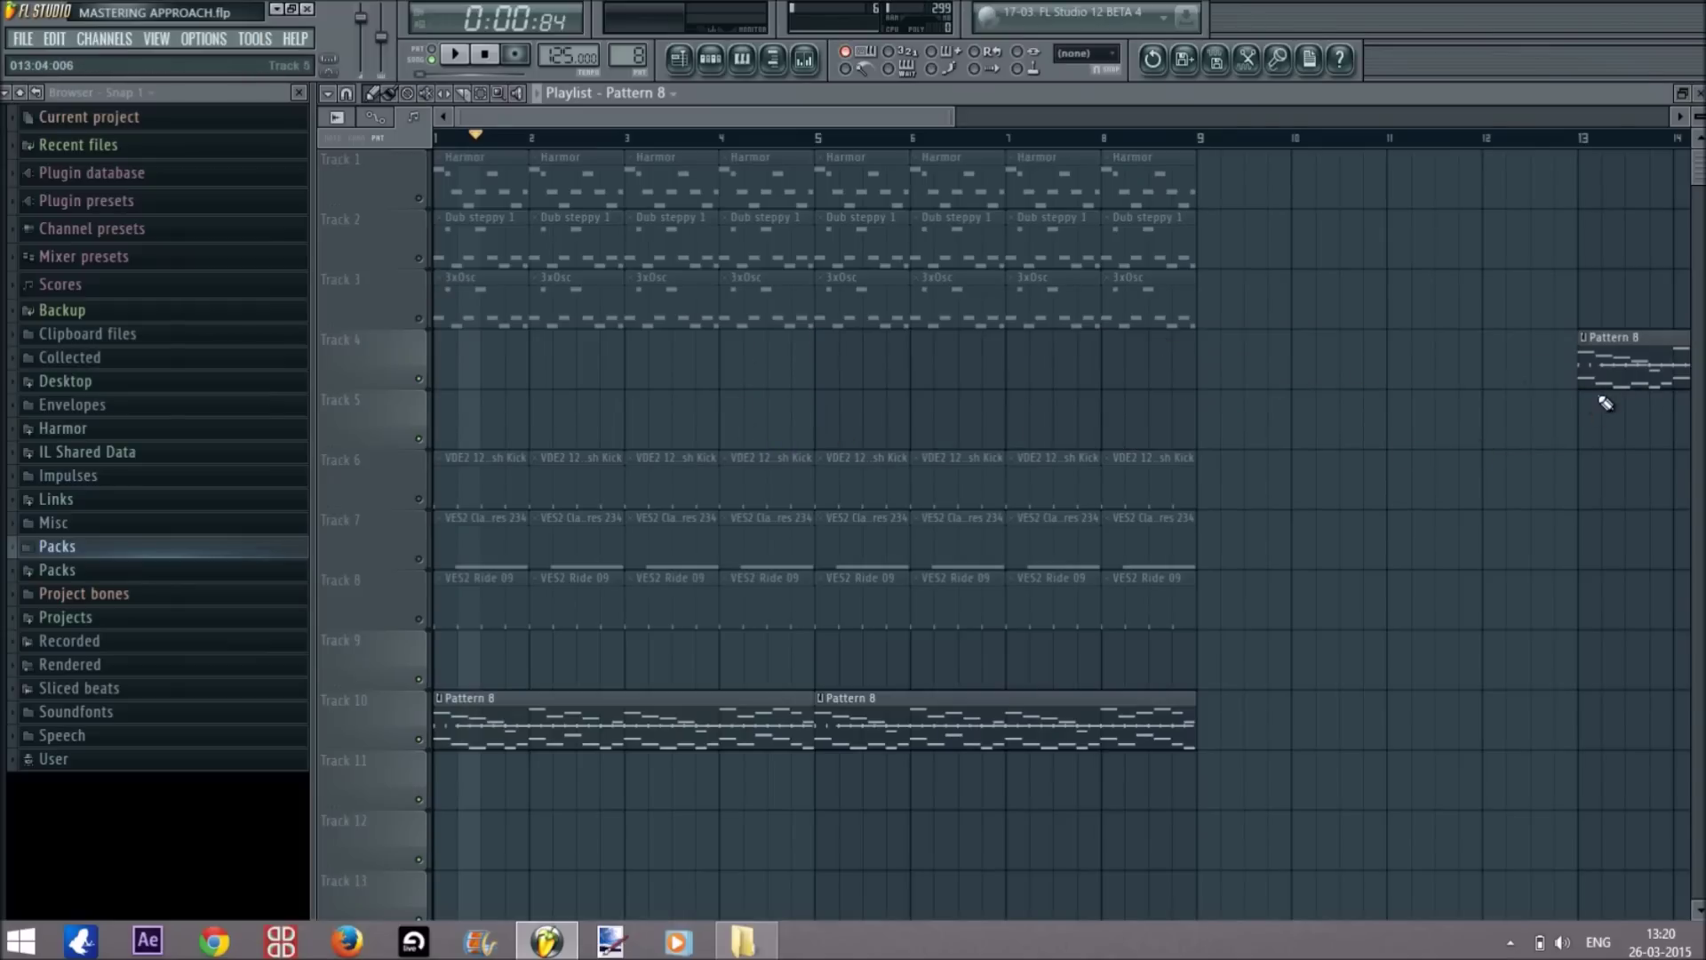
pyautogui.rightClick(1604, 369)
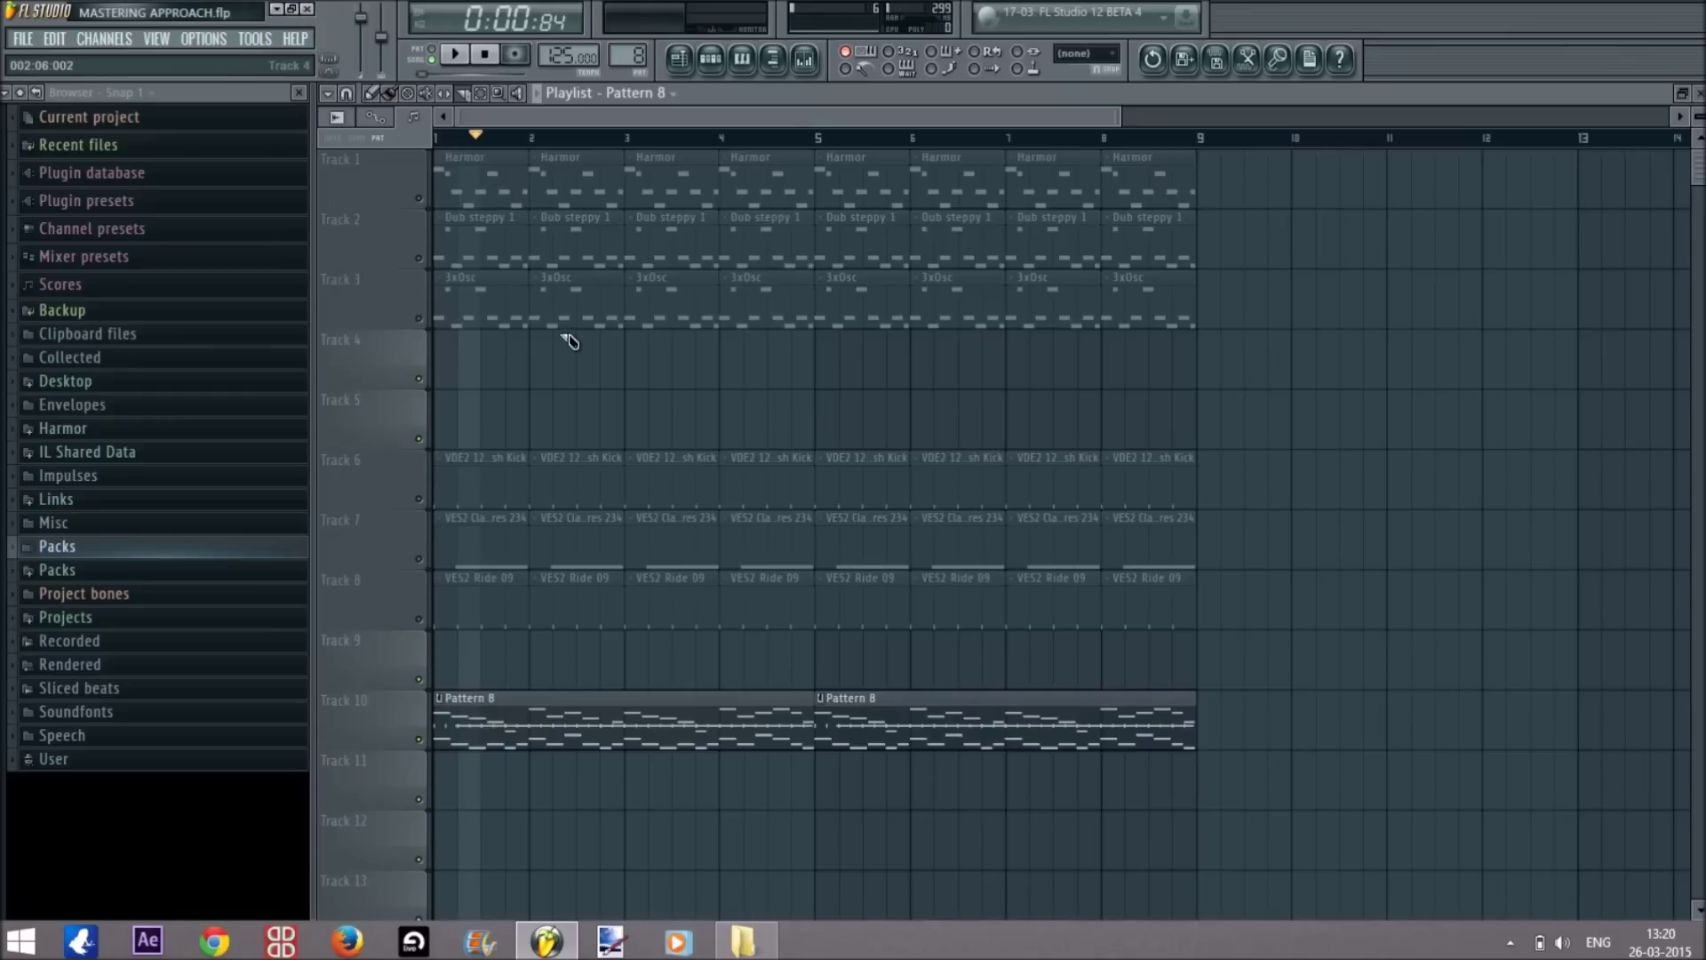
# Unmute Track 3, slice its first 3xOsc clip and move two of the pieces to Track 4, finishing with both tracks muted.
pyautogui.click(419, 318)
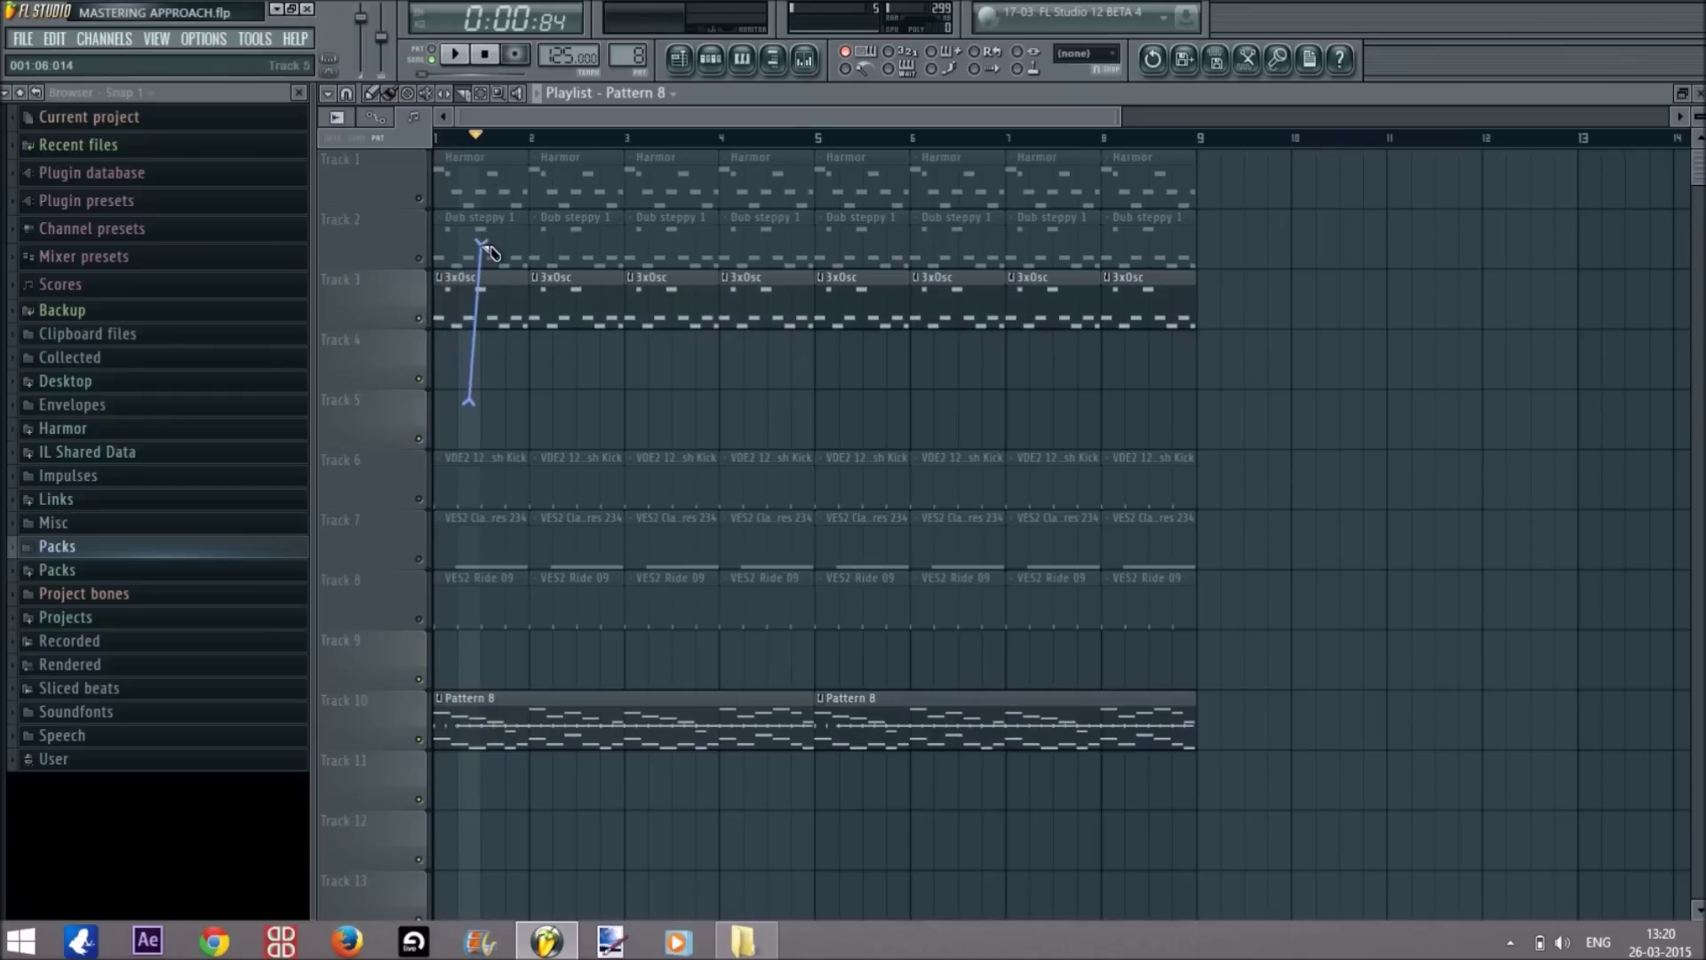
pyautogui.moveTo(513, 388); pyautogui.dragTo(513, 199)
pyautogui.click(389, 93)
pyautogui.moveTo(494, 306); pyautogui.dragTo(506, 414)
pyautogui.moveTo(506, 293); pyautogui.dragTo(674, 350)
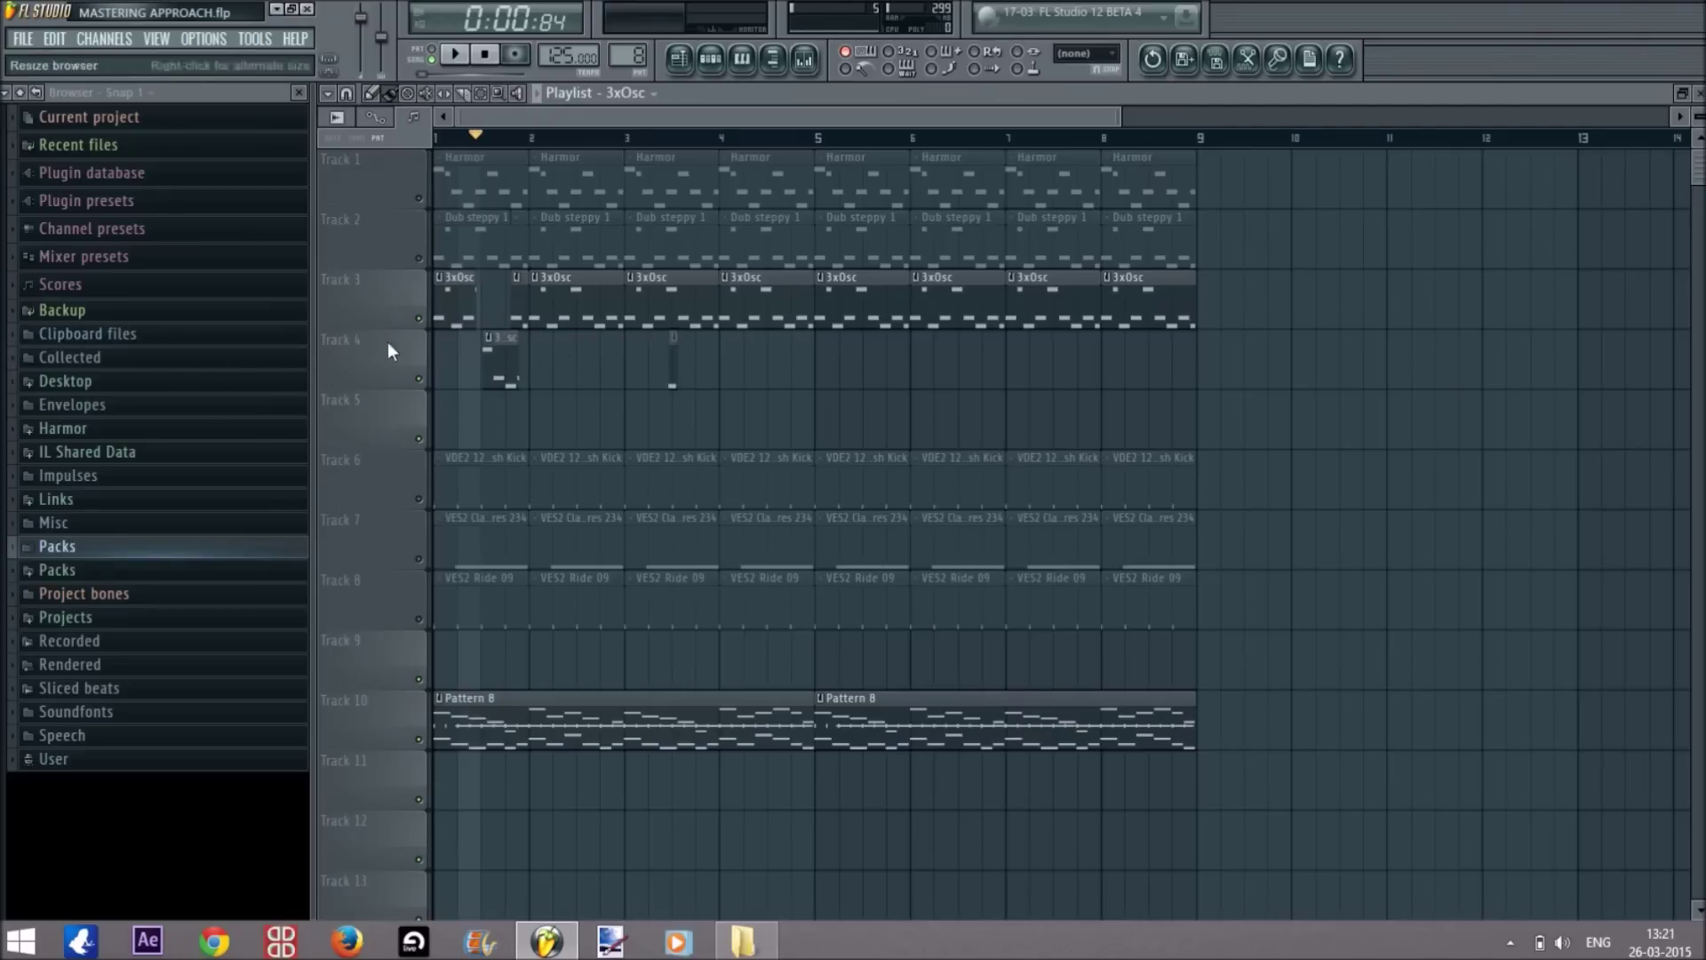
pyautogui.click(419, 318)
pyautogui.click(418, 378)
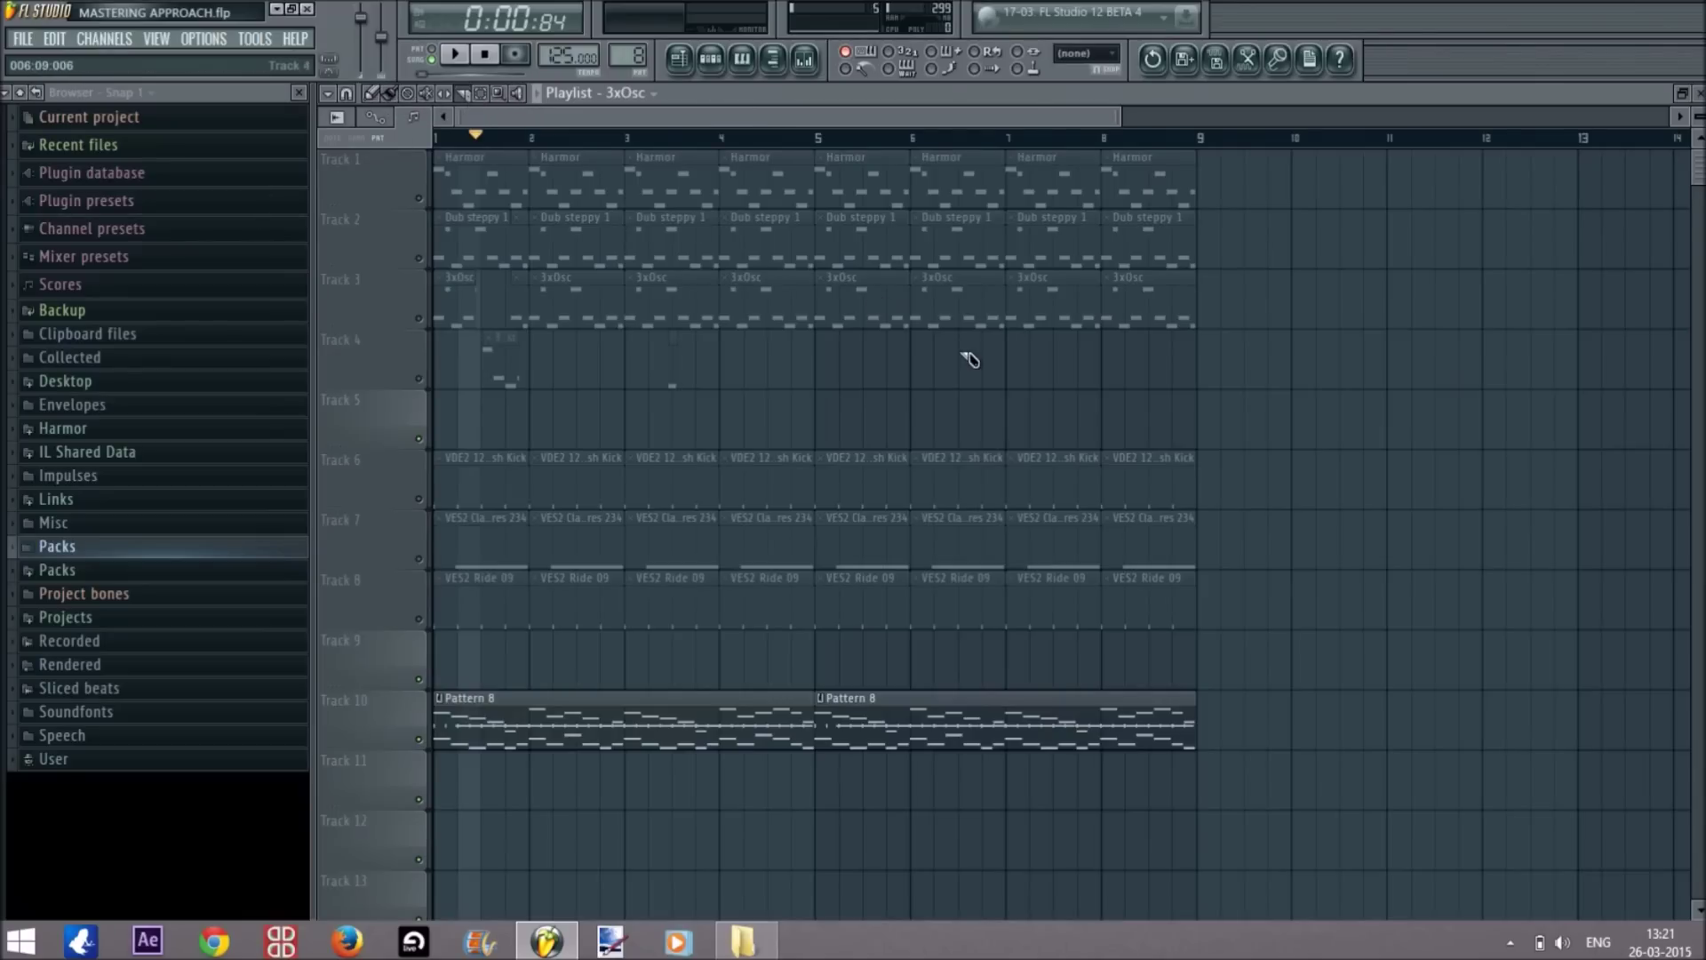
# Set playlist snapping to (none) and shift the 3xOsc slice on Track 4 freely to an earlier position within bar 1.
pyautogui.moveTo(1117, 115); pyautogui.dragTo(539, 134)
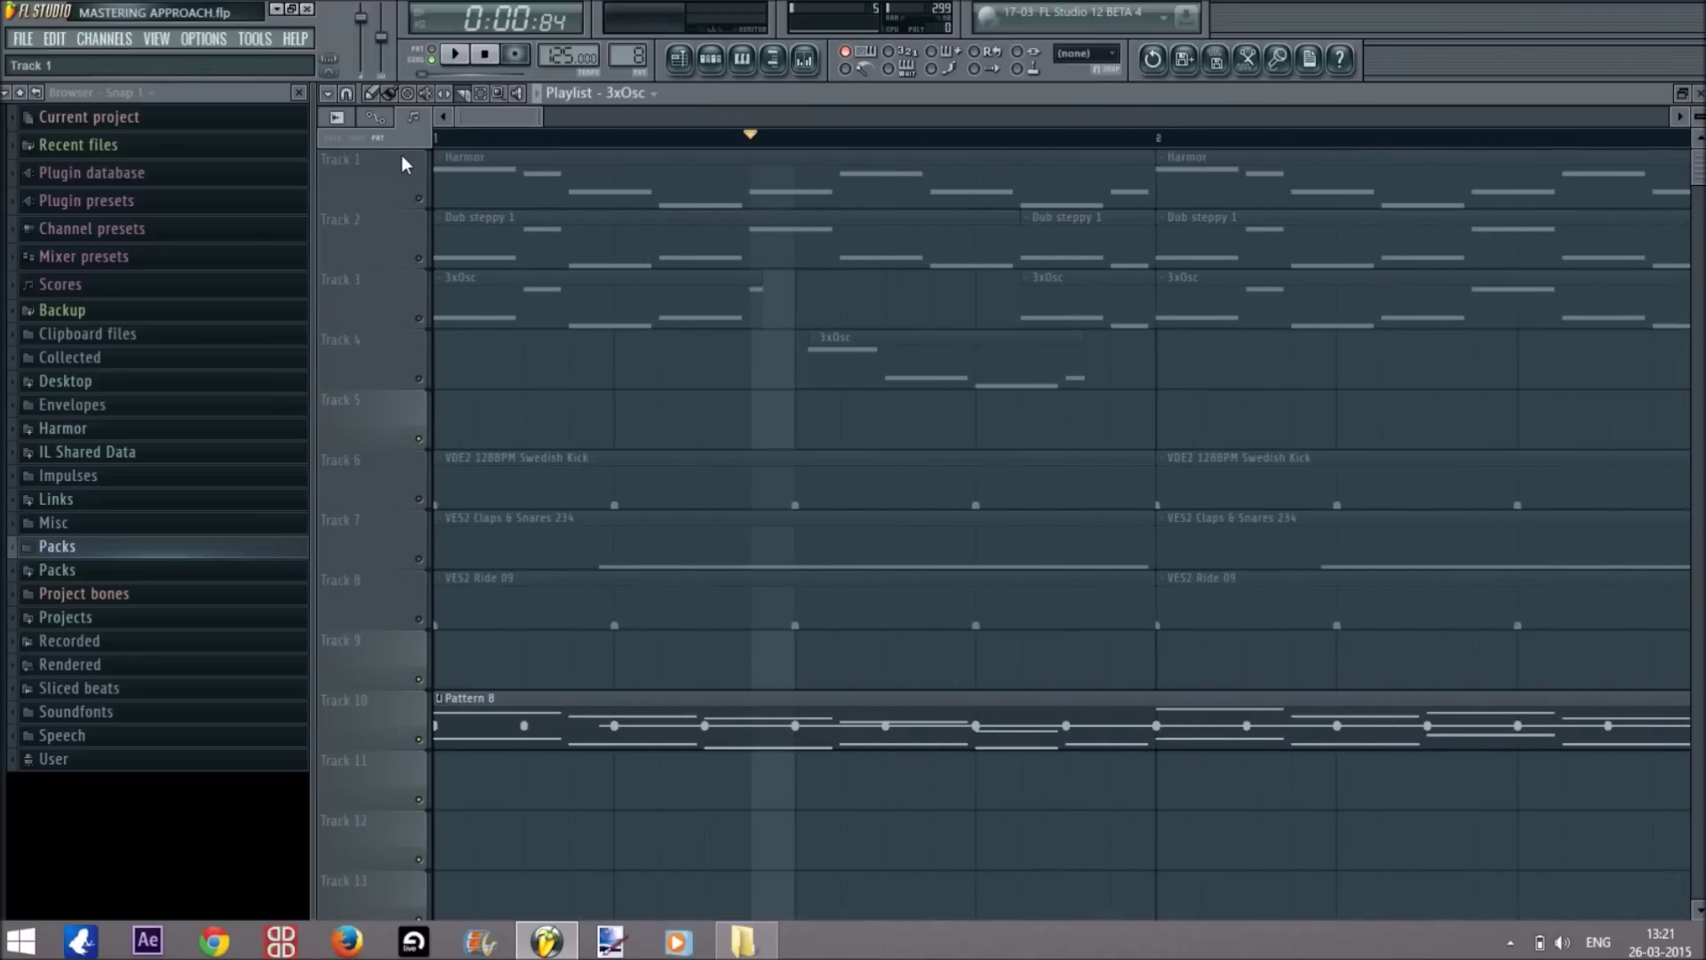
pyautogui.click(347, 93)
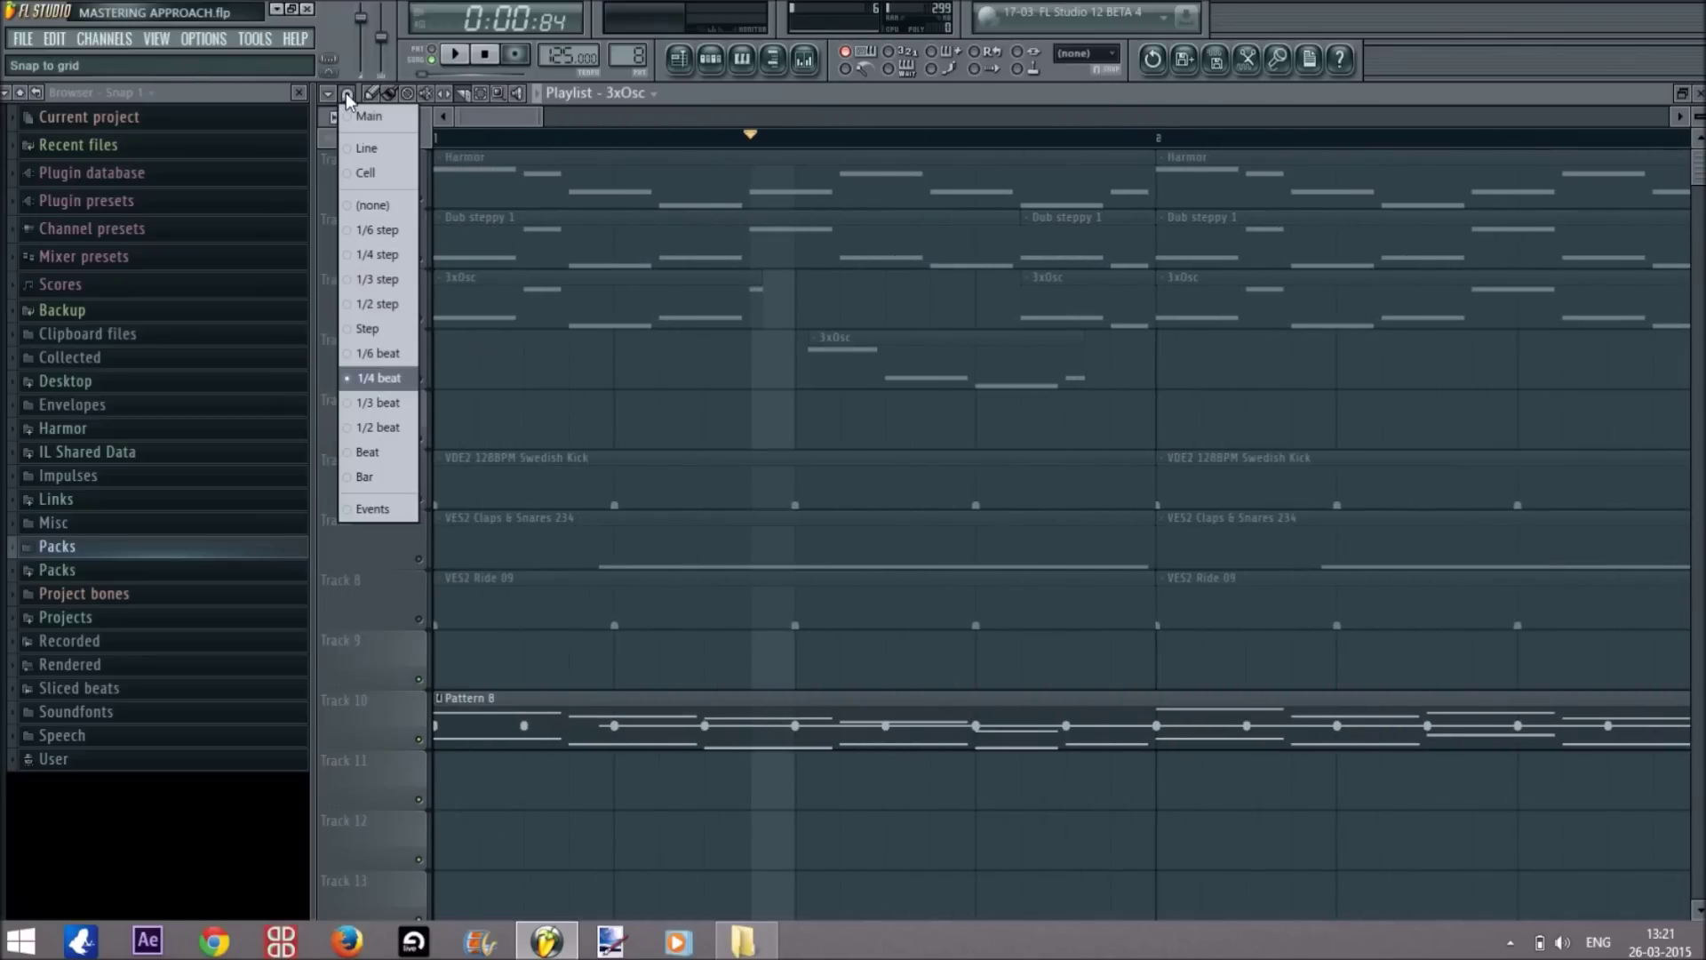
pyautogui.click(376, 205)
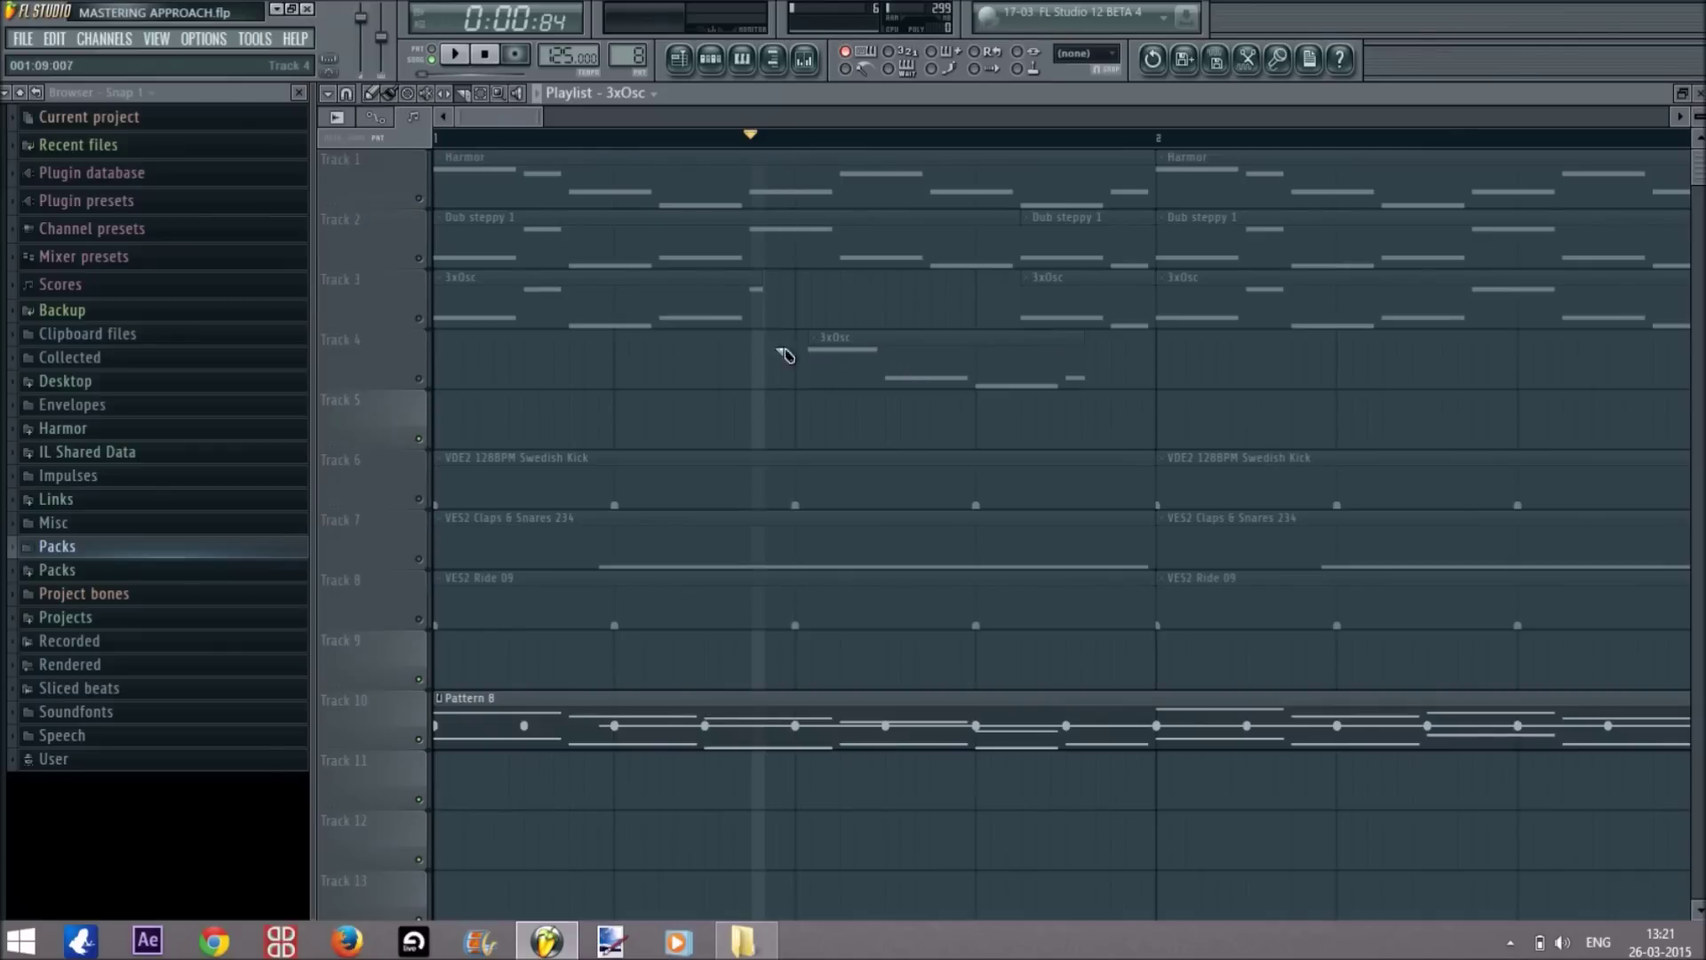
pyautogui.moveTo(814, 340); pyautogui.dragTo(679, 343)
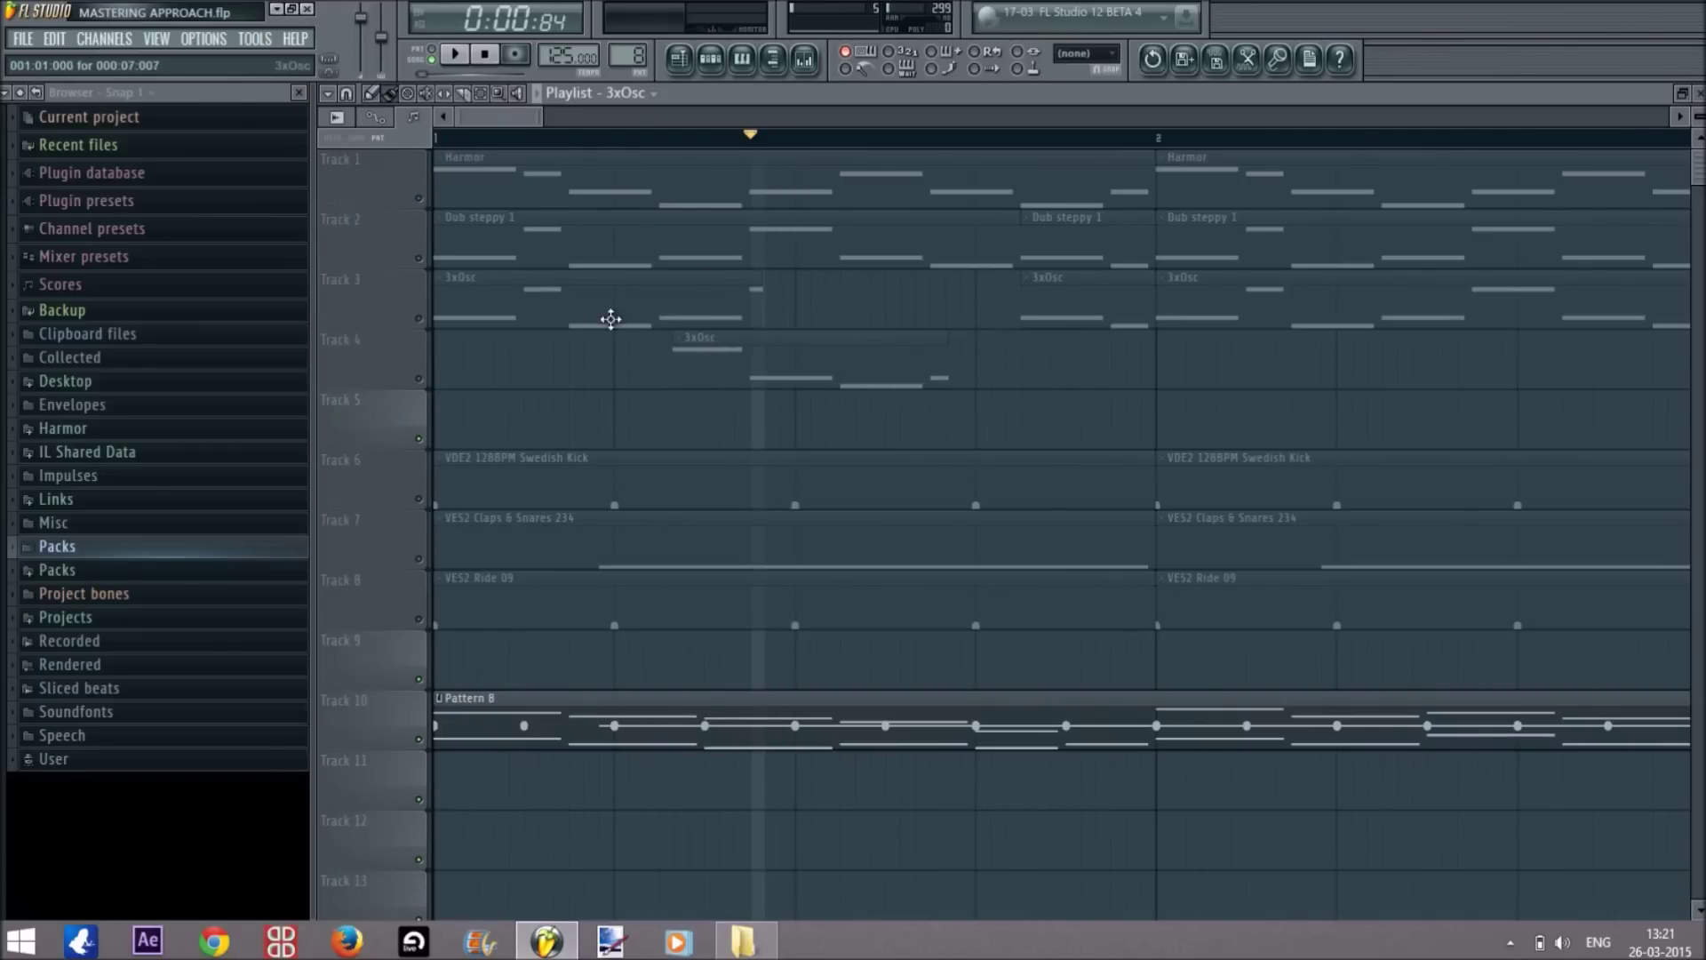
# Set playlist snapping to 1/4 beat, shift the Track 4 slice right and move the first 3xOsc piece from Track 3 to Track 4.
pyautogui.click(347, 93)
pyautogui.click(380, 378)
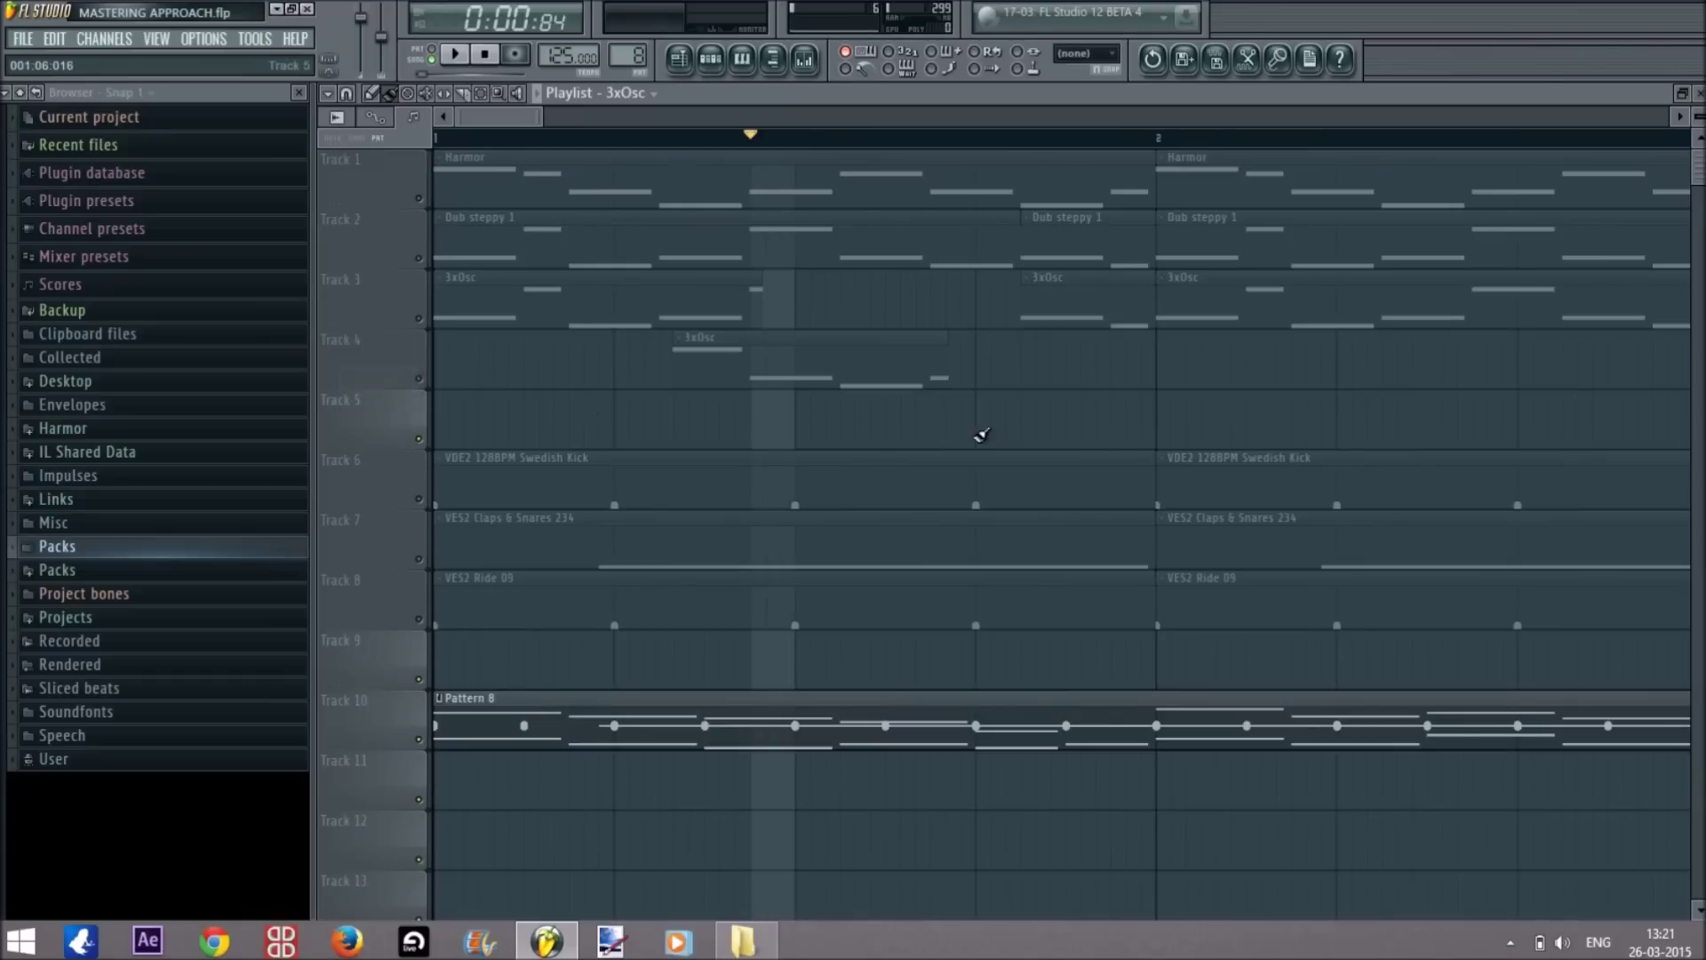
pyautogui.moveTo(780, 337); pyautogui.dragTo(864, 338)
pyautogui.moveTo(628, 295); pyautogui.dragTo(597, 331)
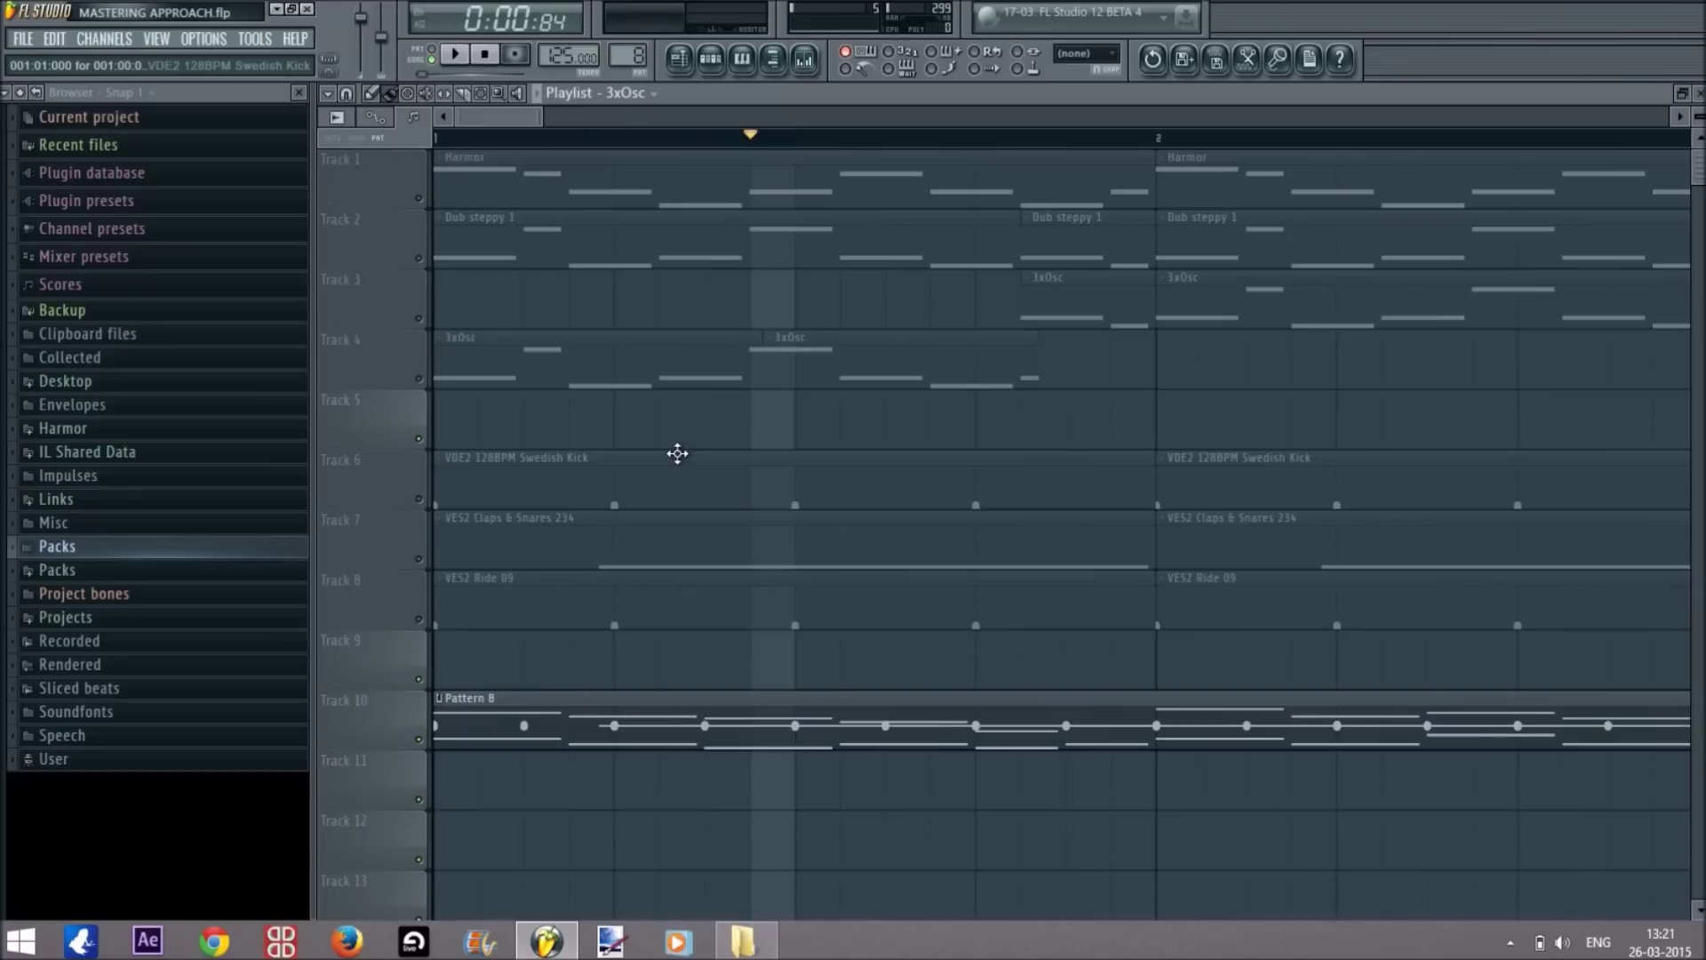
pyautogui.click(347, 94)
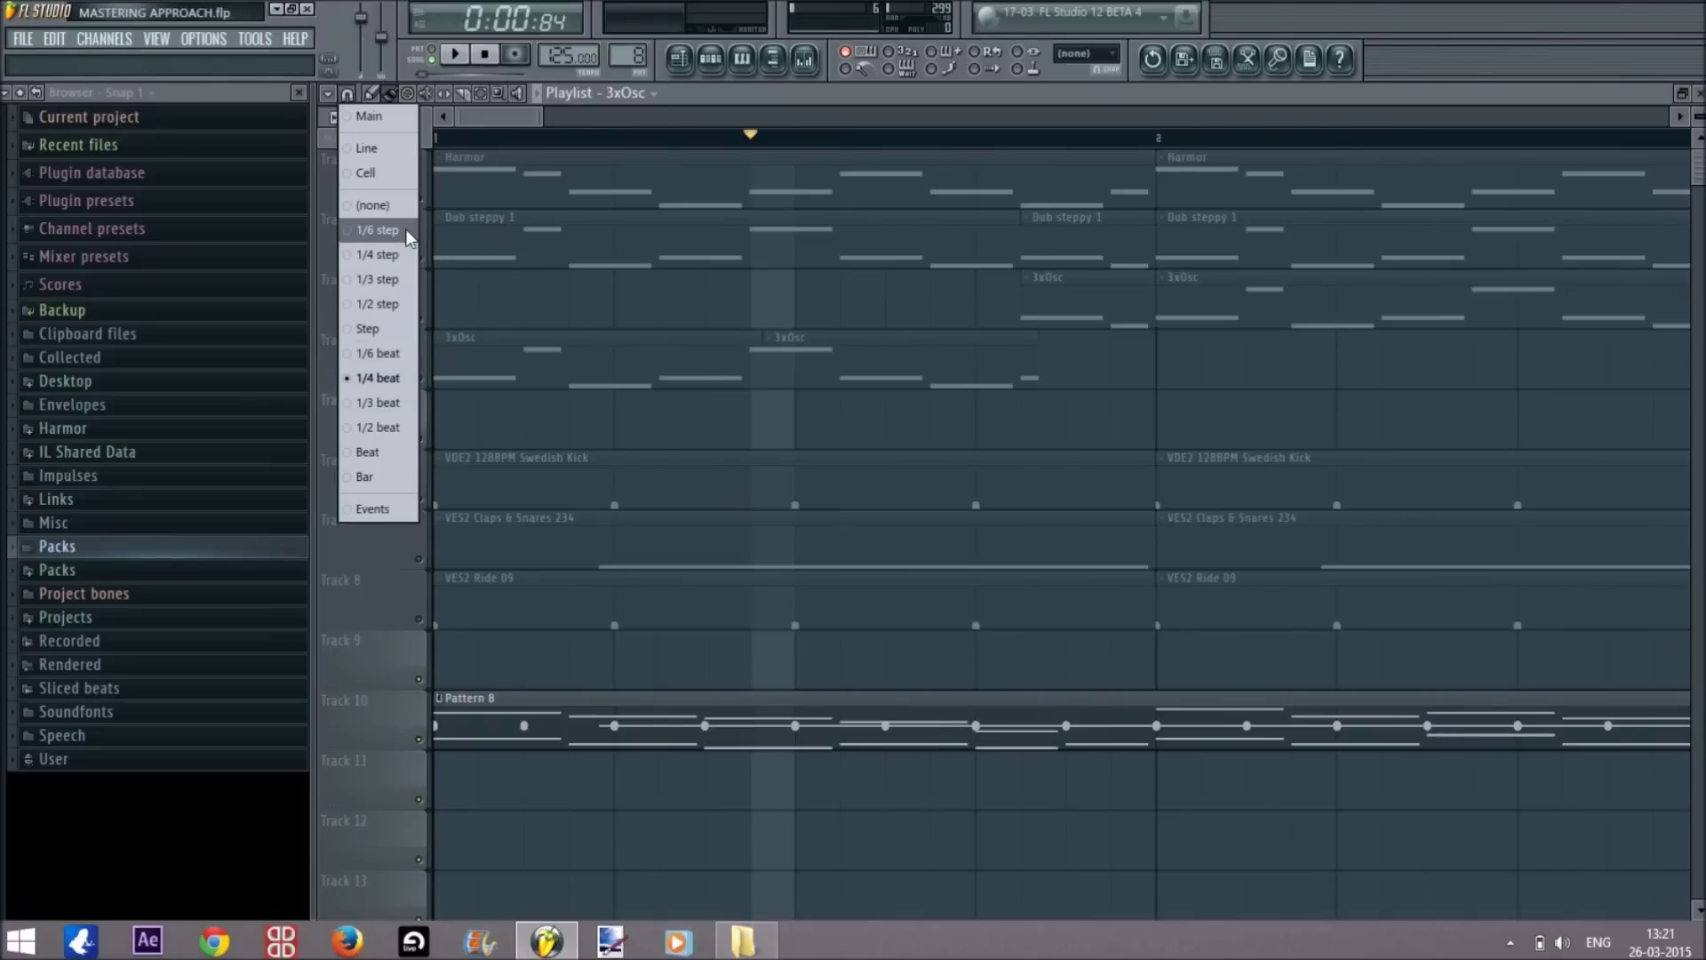
pyautogui.click(501, 160)
pyautogui.moveTo(537, 125); pyautogui.dragTo(894, 125)
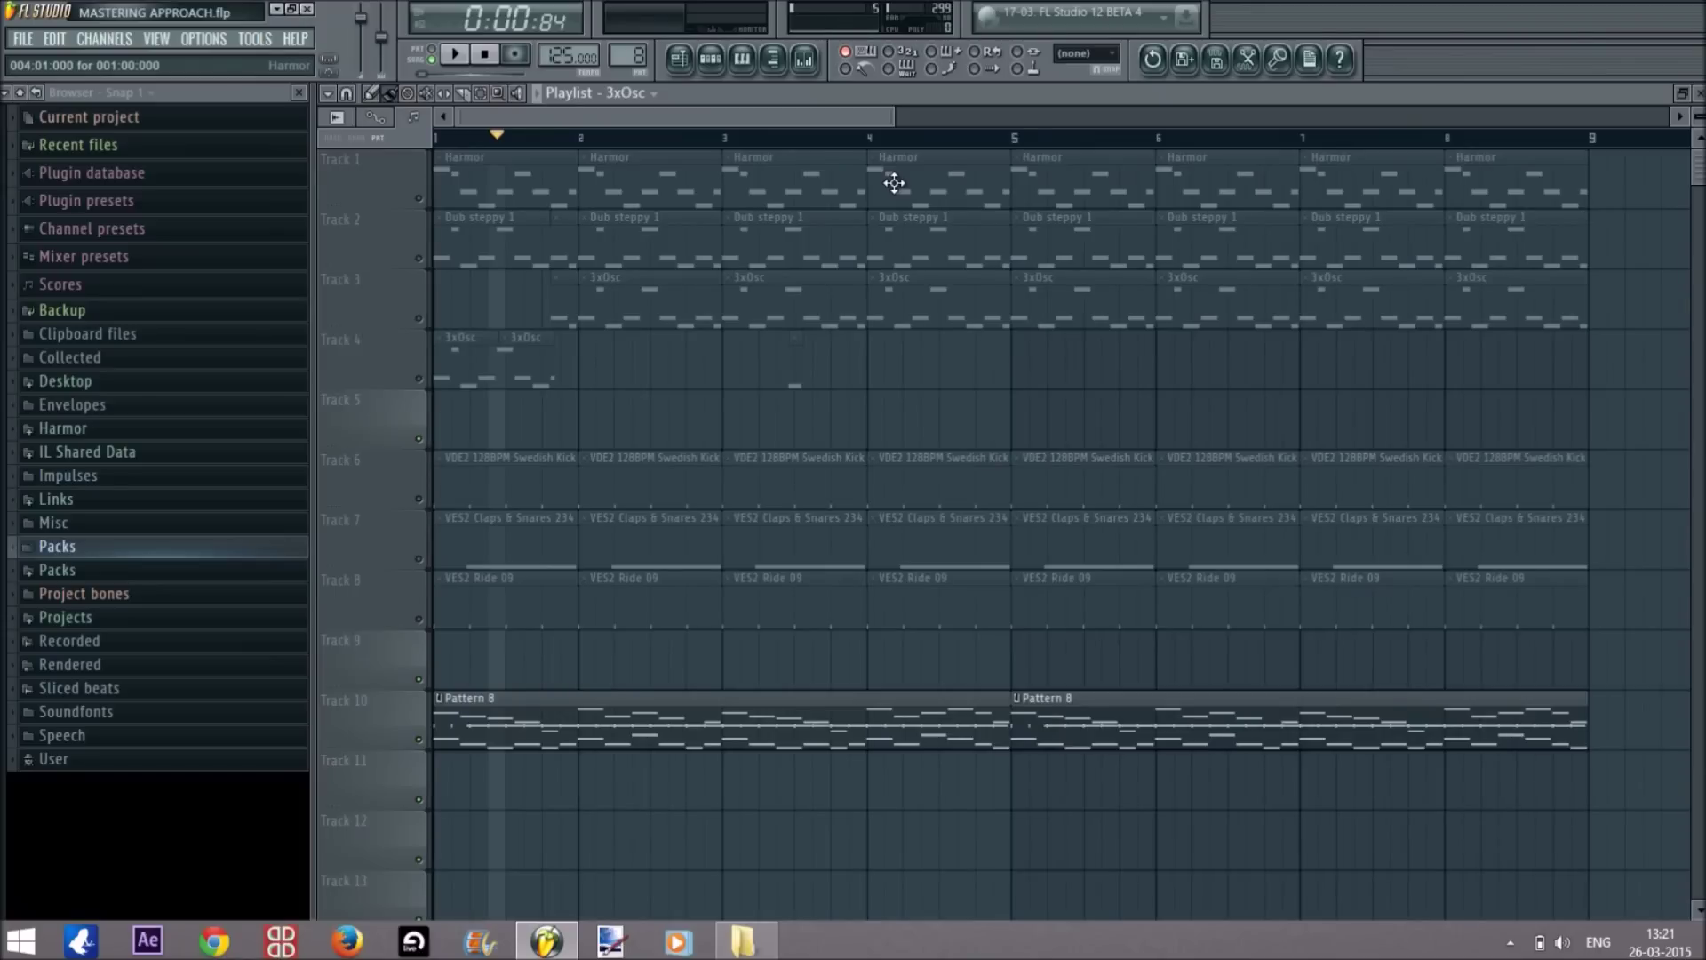
pyautogui.scroll(-2, 1031, 164)
pyautogui.moveTo(1111, 156); pyautogui.dragTo(1114, 156)
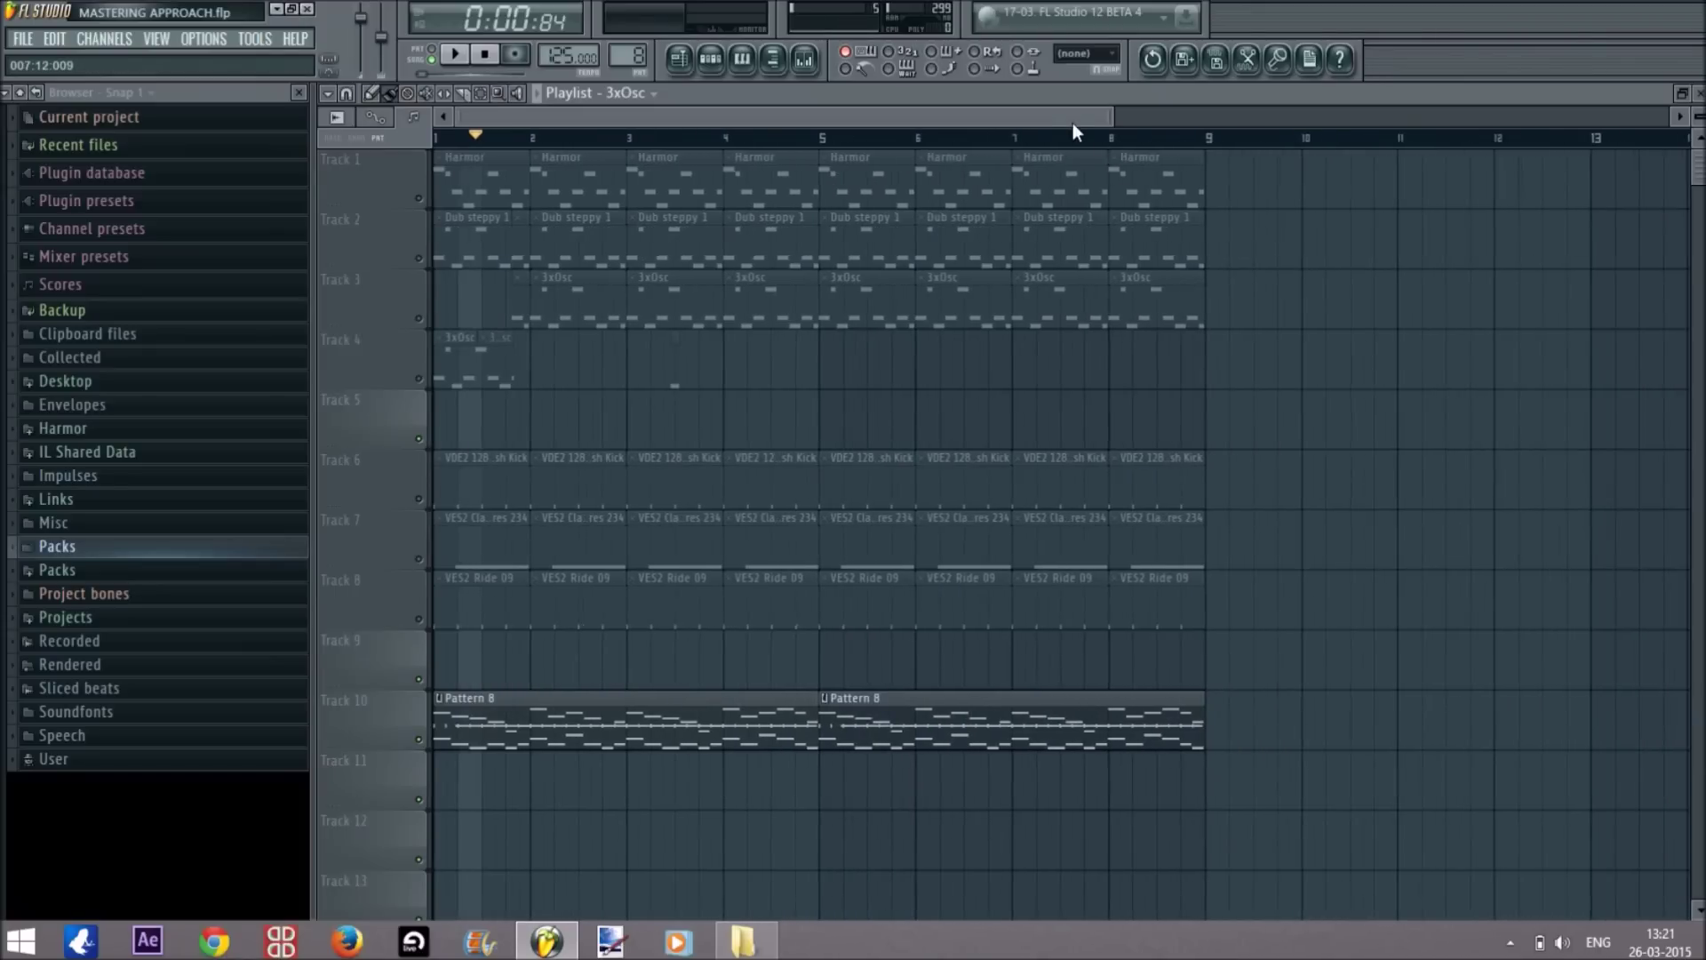
# Show the mixer, the Pattern 8 step sequencer and Harmor's piano roll in turn, and return to the playlist.
pyautogui.click(804, 59)
pyautogui.click(830, 91)
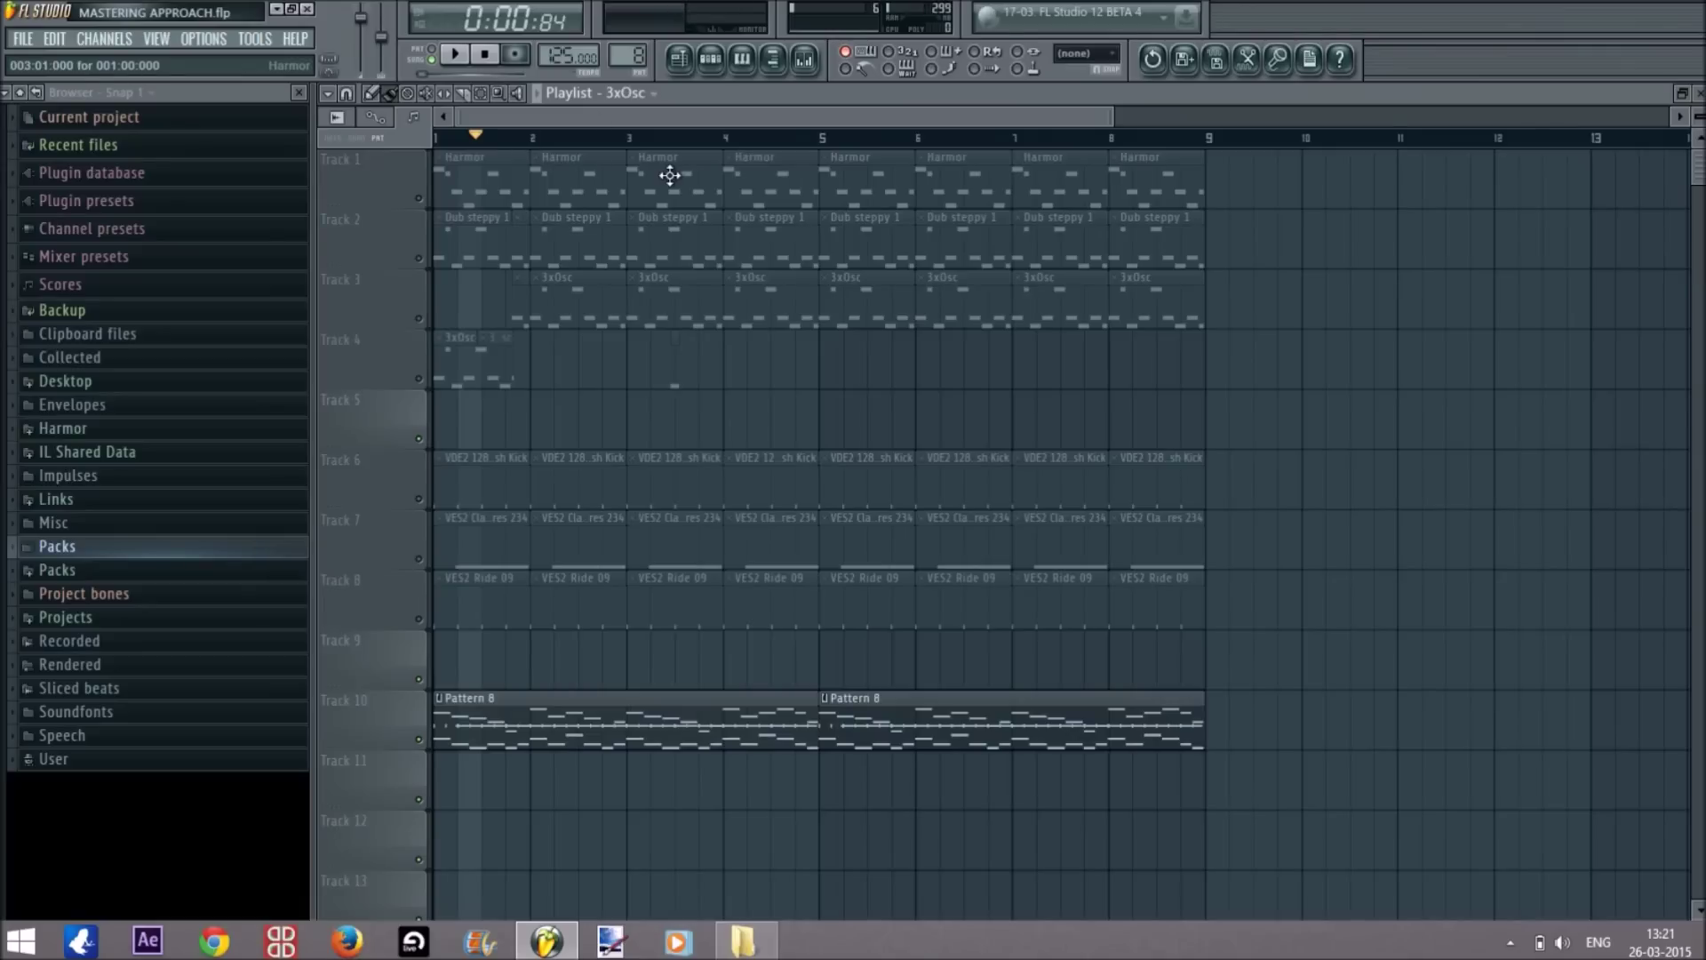
pyautogui.click(724, 62)
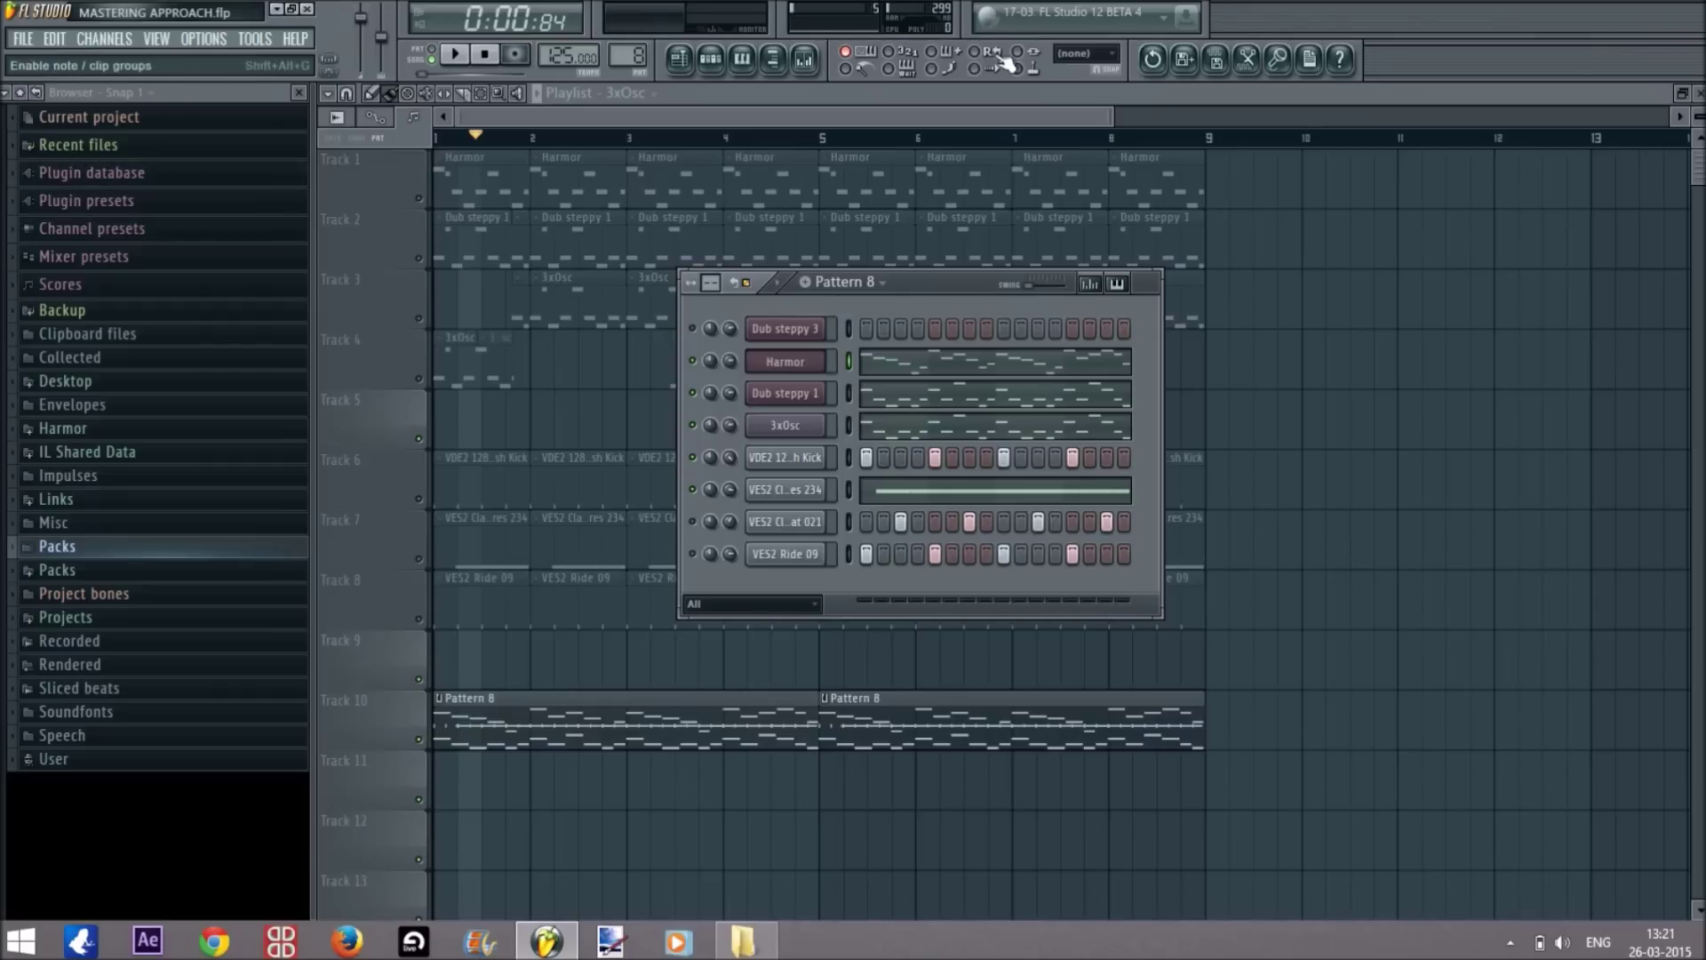
pyautogui.click(804, 58)
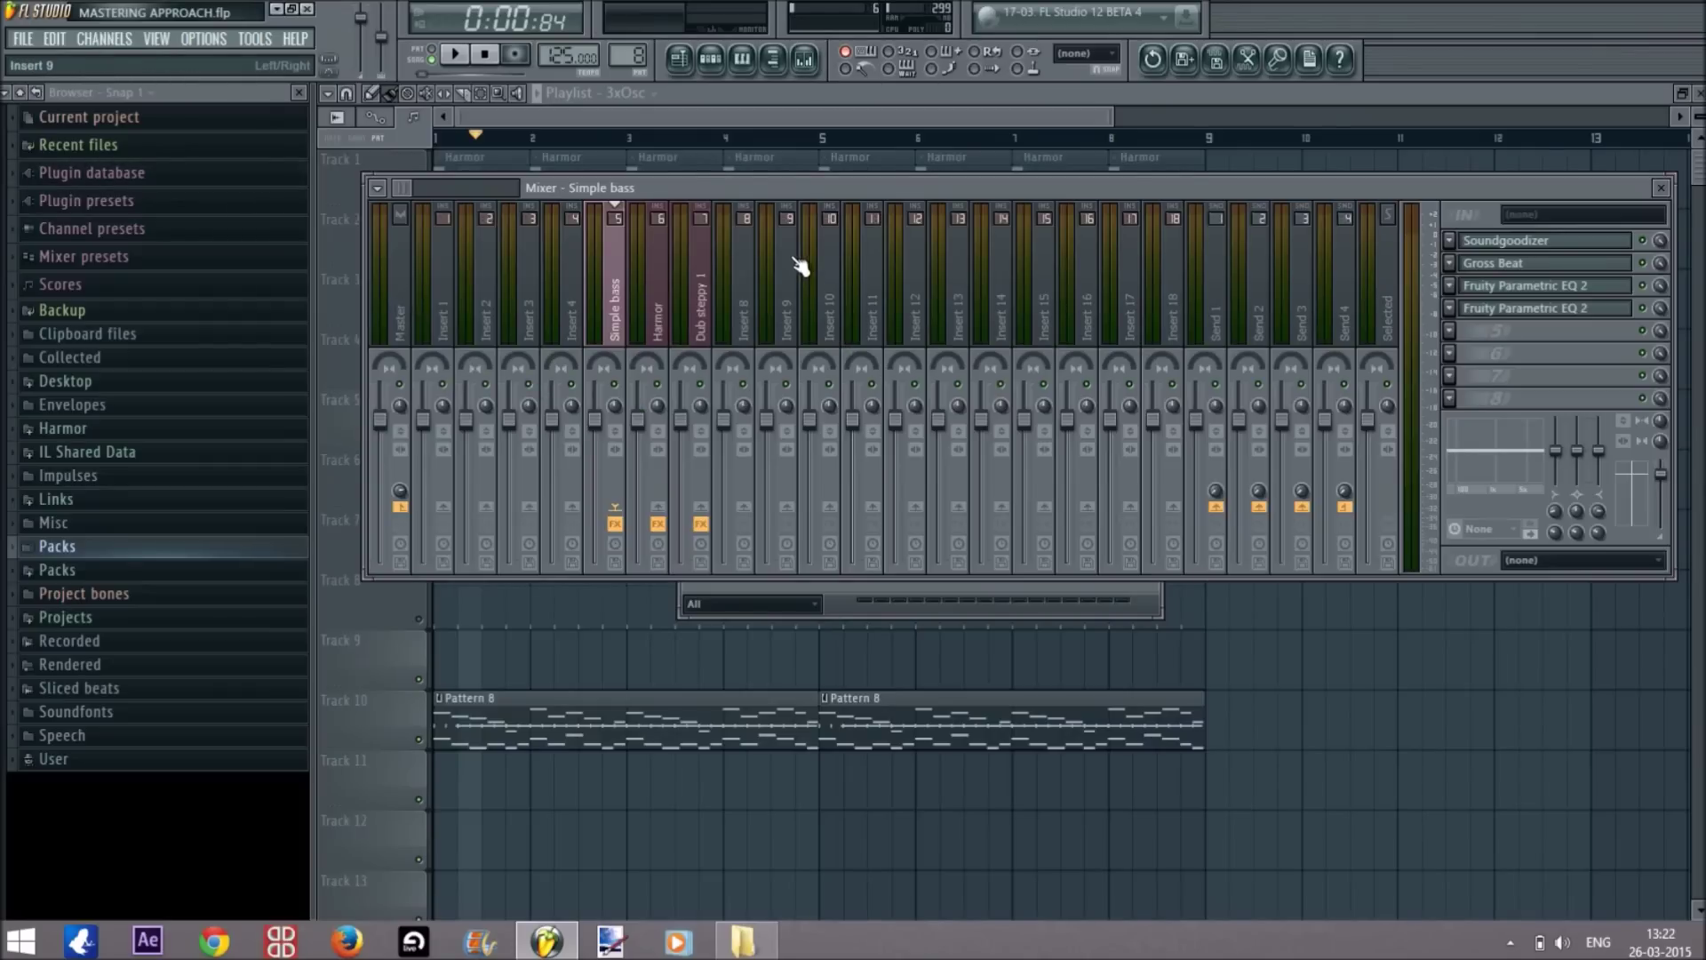
pyautogui.click(647, 114)
pyautogui.click(710, 58)
pyautogui.click(711, 58)
pyautogui.click(742, 59)
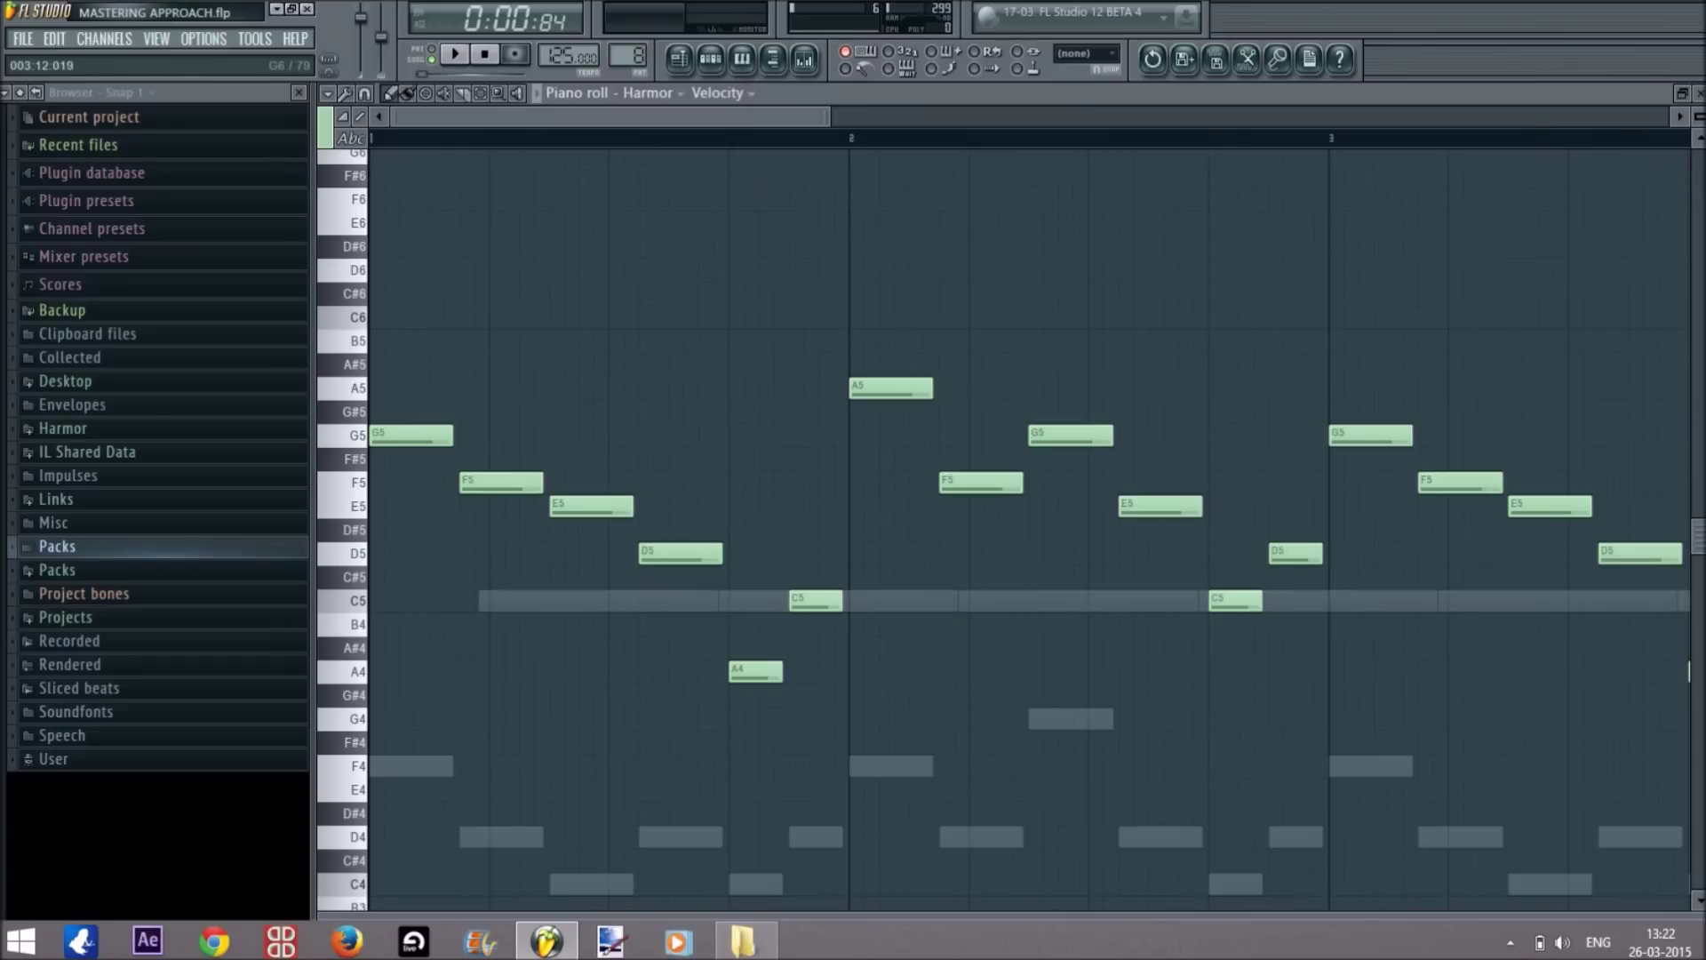
pyautogui.press('F5')
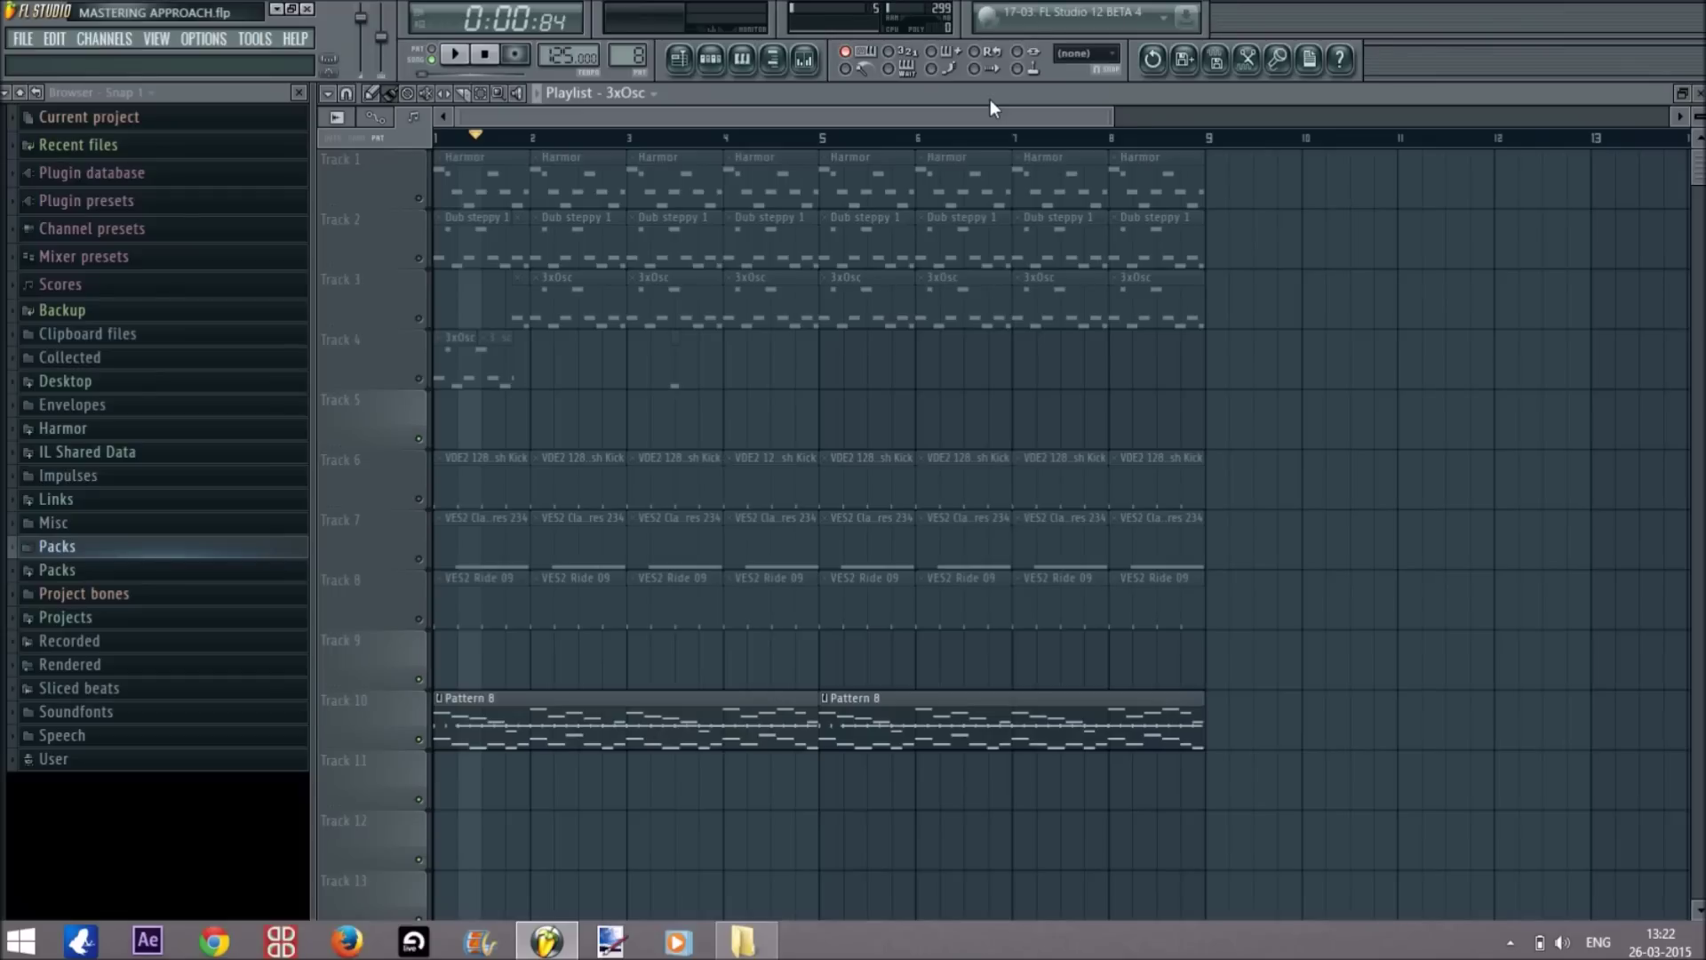
# Delete the sliced 3xOsc pieces from Track 4 and from bar 1 of Track 3.
pyautogui.rightClick(492, 381)
pyautogui.moveTo(450, 316); pyautogui.dragTo(449, 293)
pyautogui.rightClick(521, 311)
pyautogui.rightClick(462, 323)
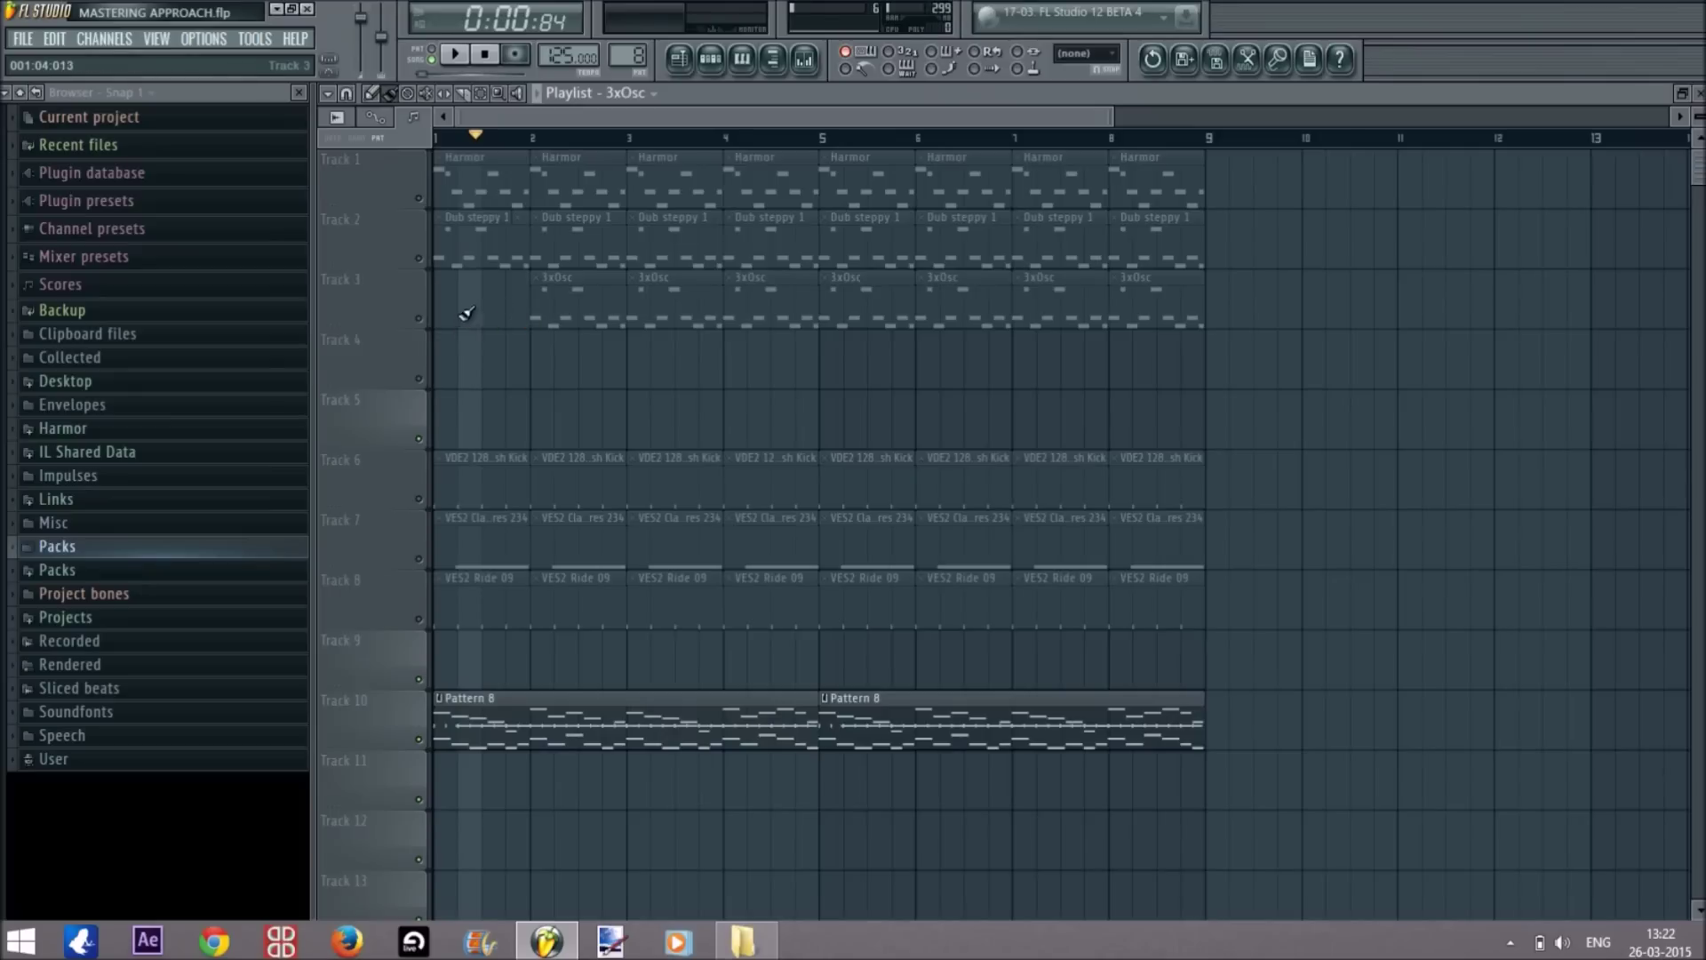